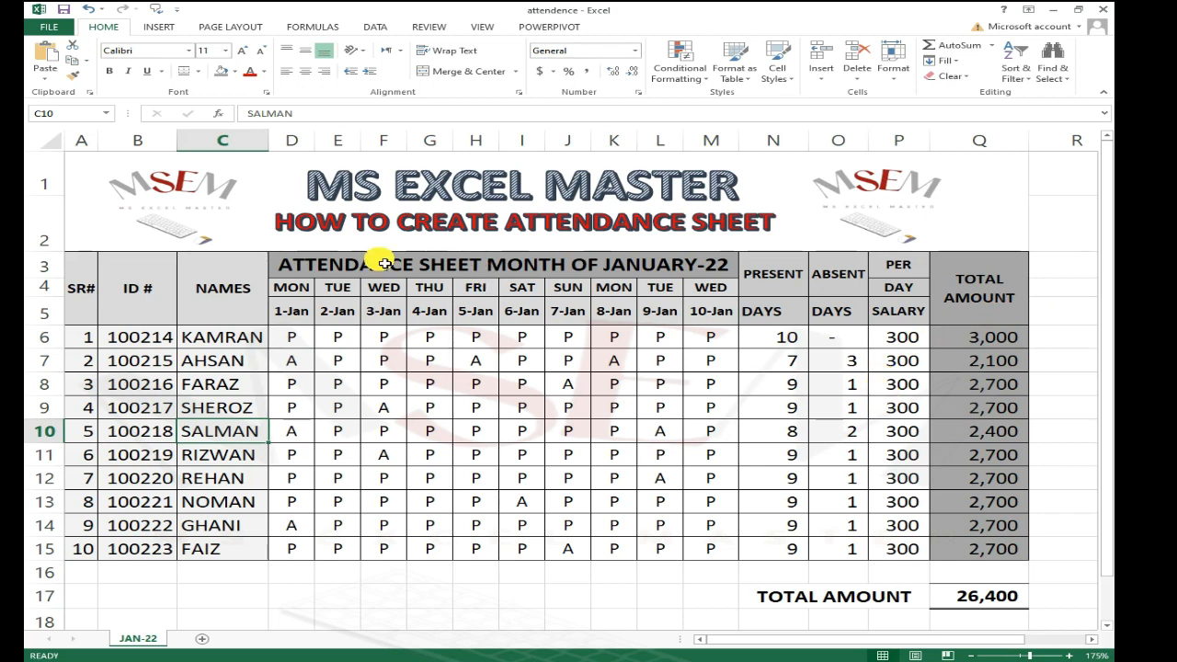
Step: Review the JANUARY-22 attendance sheet's columns, header rows and day cells
click(85, 313)
drag(94, 379, 92, 554)
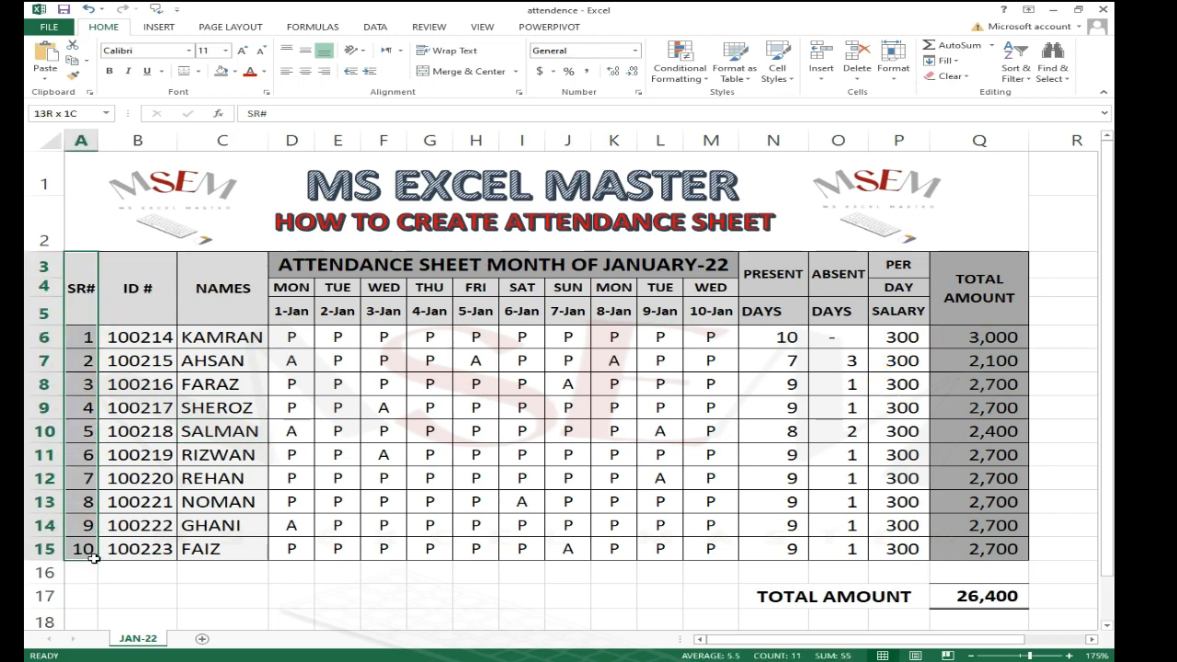
drag(141, 304, 126, 530)
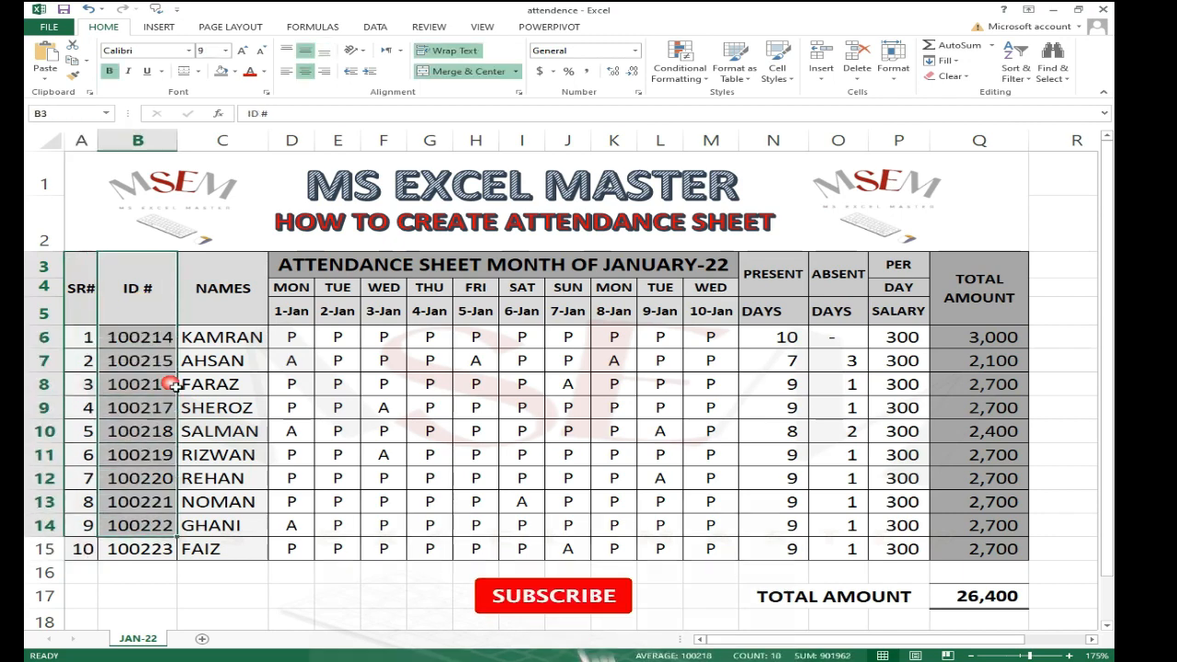
drag(226, 302, 229, 523)
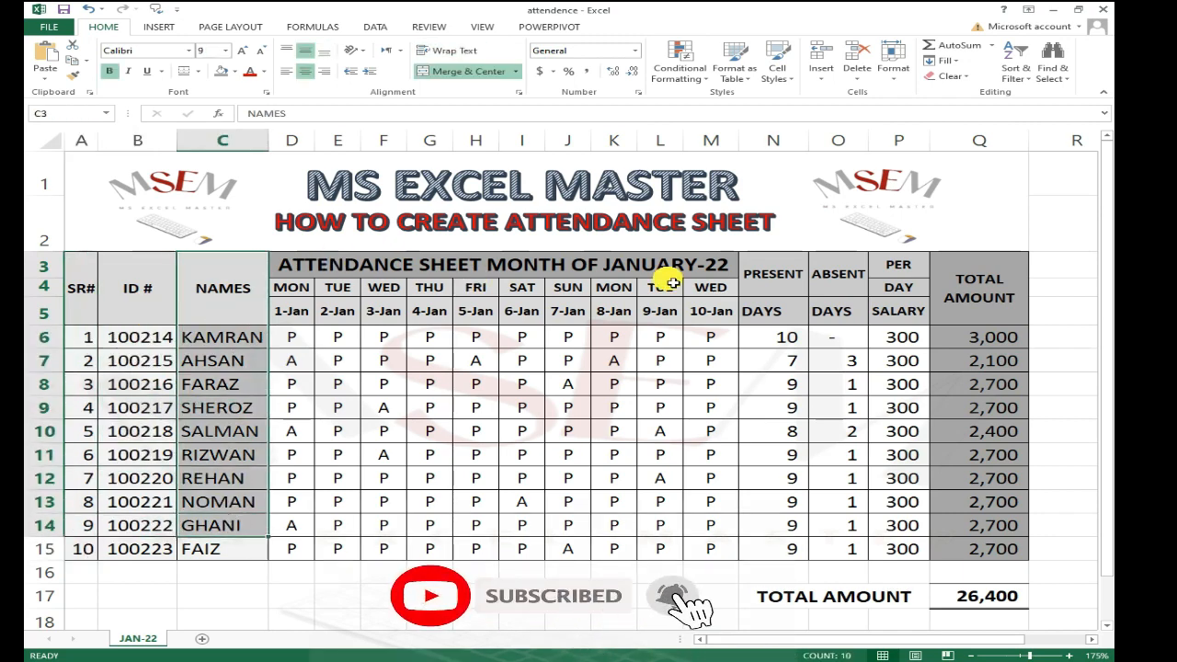
click(546, 269)
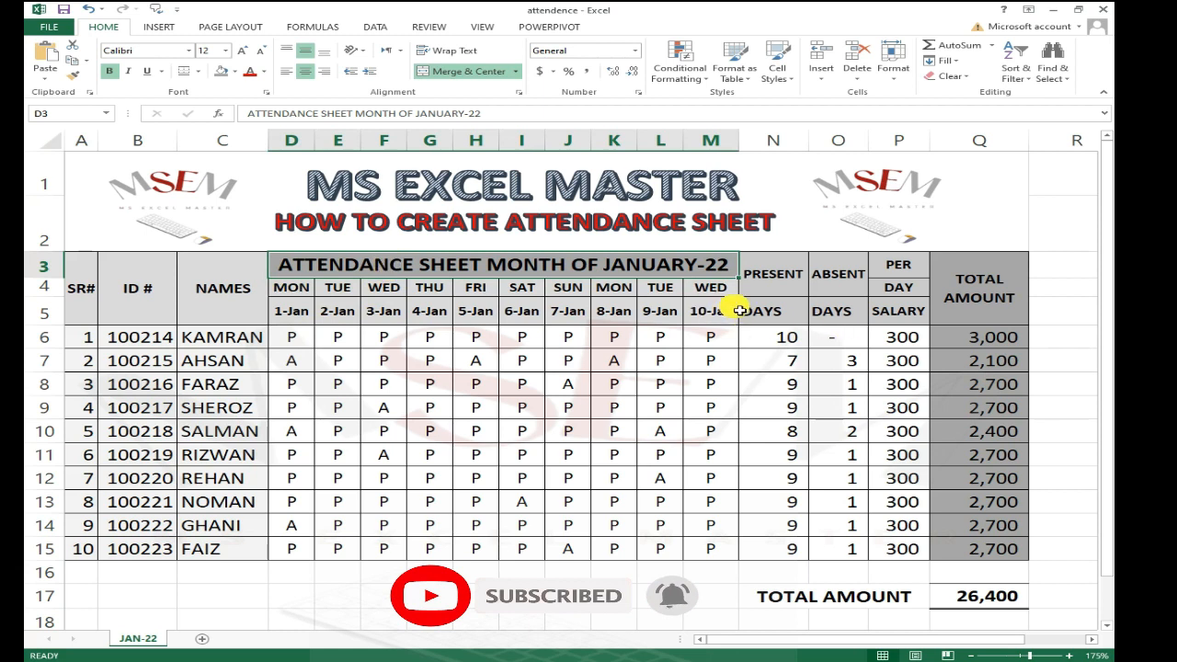
drag(312, 297, 653, 298)
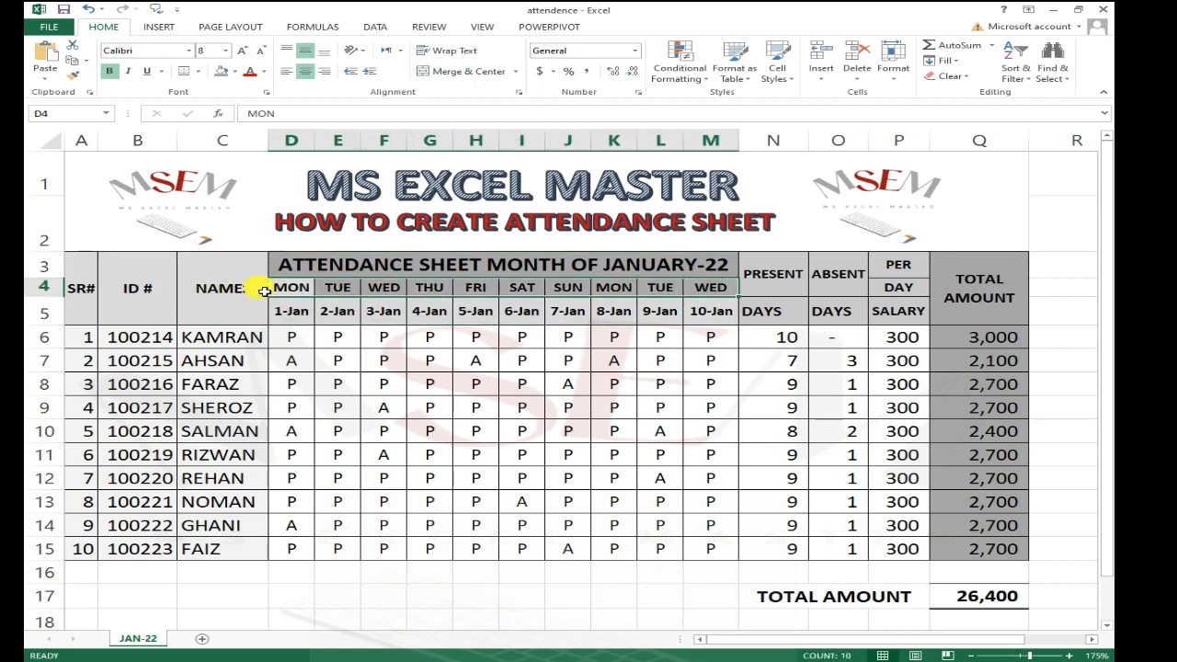
drag(296, 312, 570, 321)
click(711, 361)
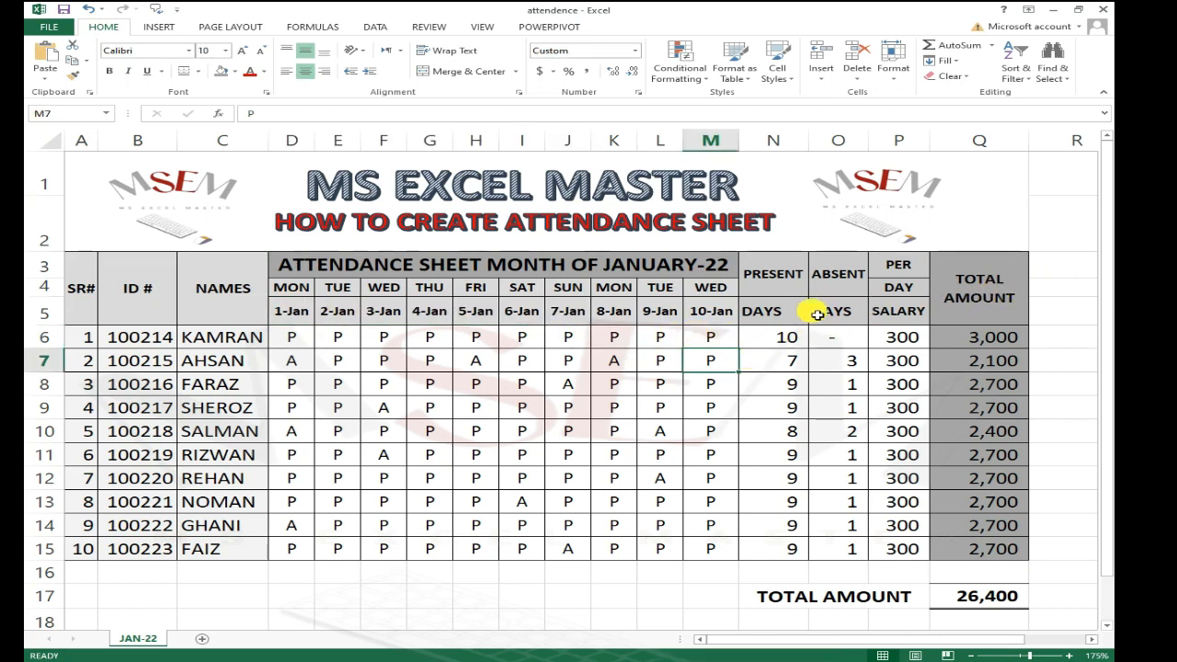
click(778, 380)
click(765, 338)
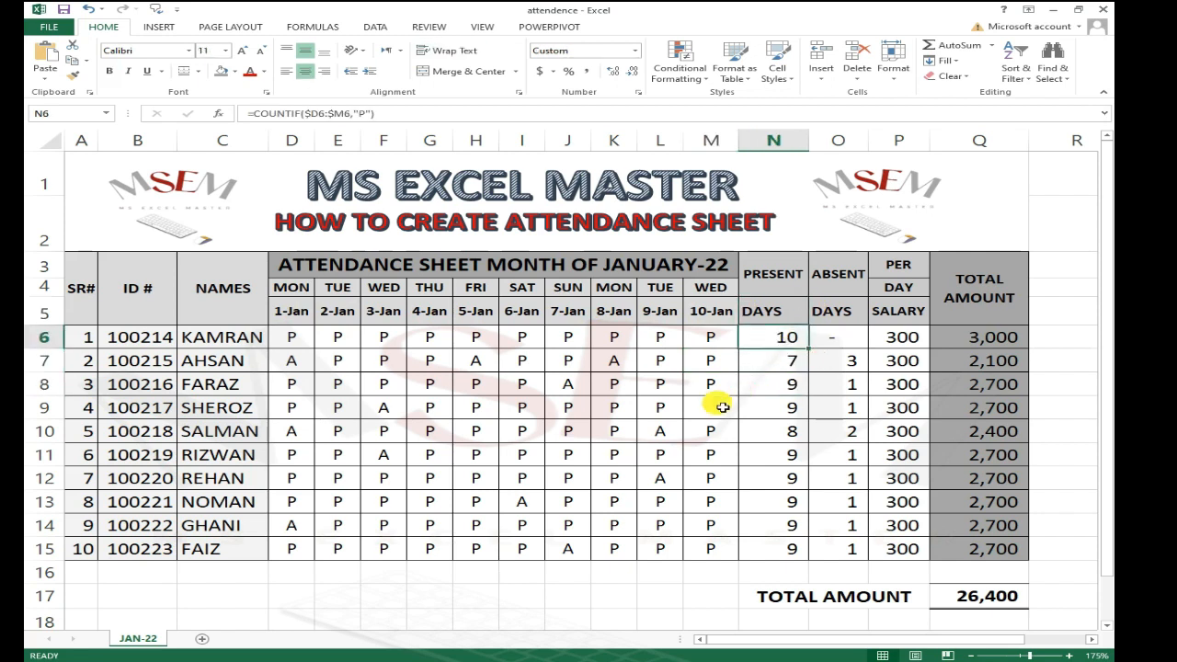
Step: Inspect the COUNTIF formulas in the Present Days column for several employees
key(Down)
key(Down)
key(F2)
key(Escape)
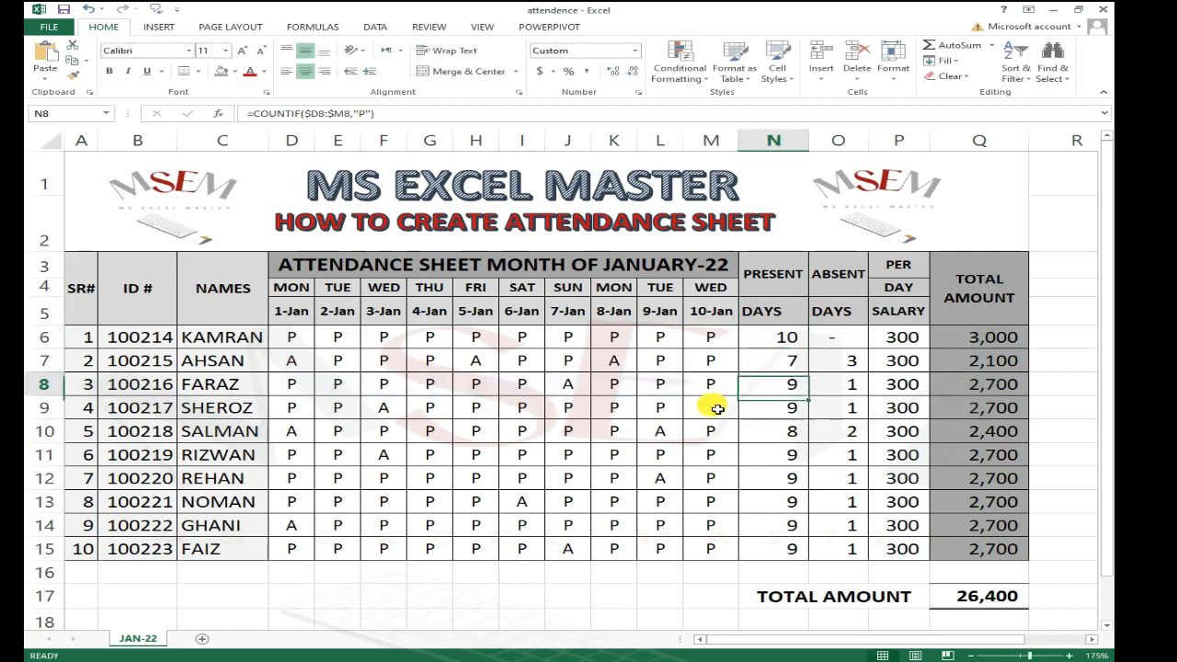
key(Down)
key(F2)
key(Return)
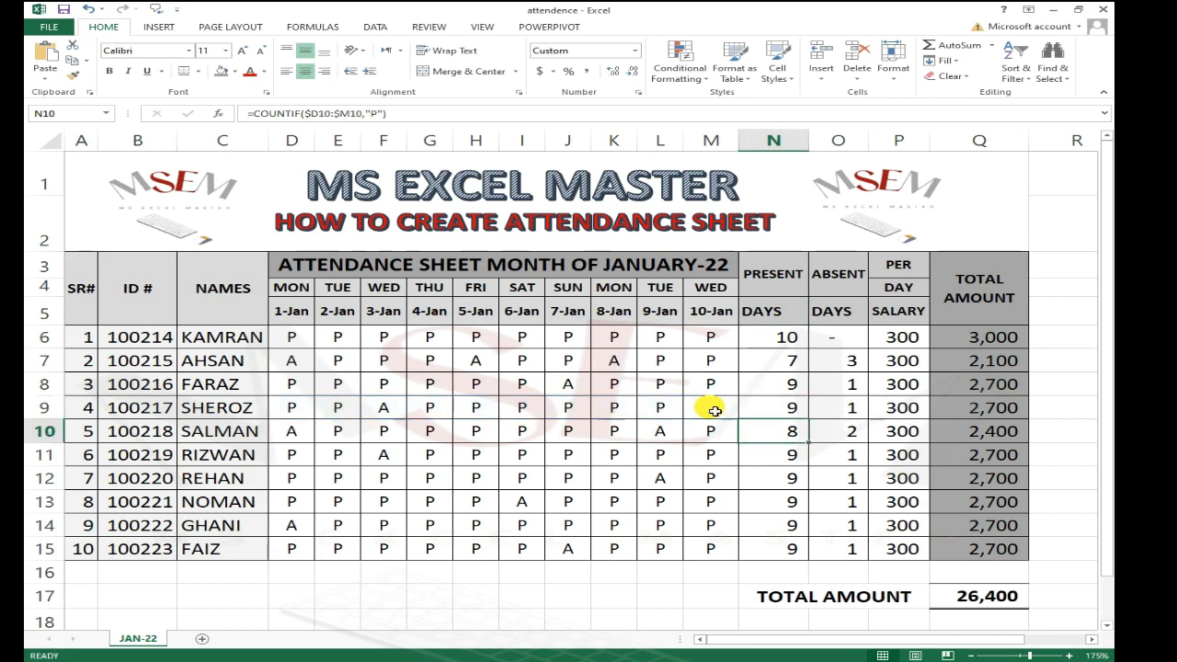
key(Up)
key(Left)
key(Left)
key(Left)
key(Left)
key(Right)
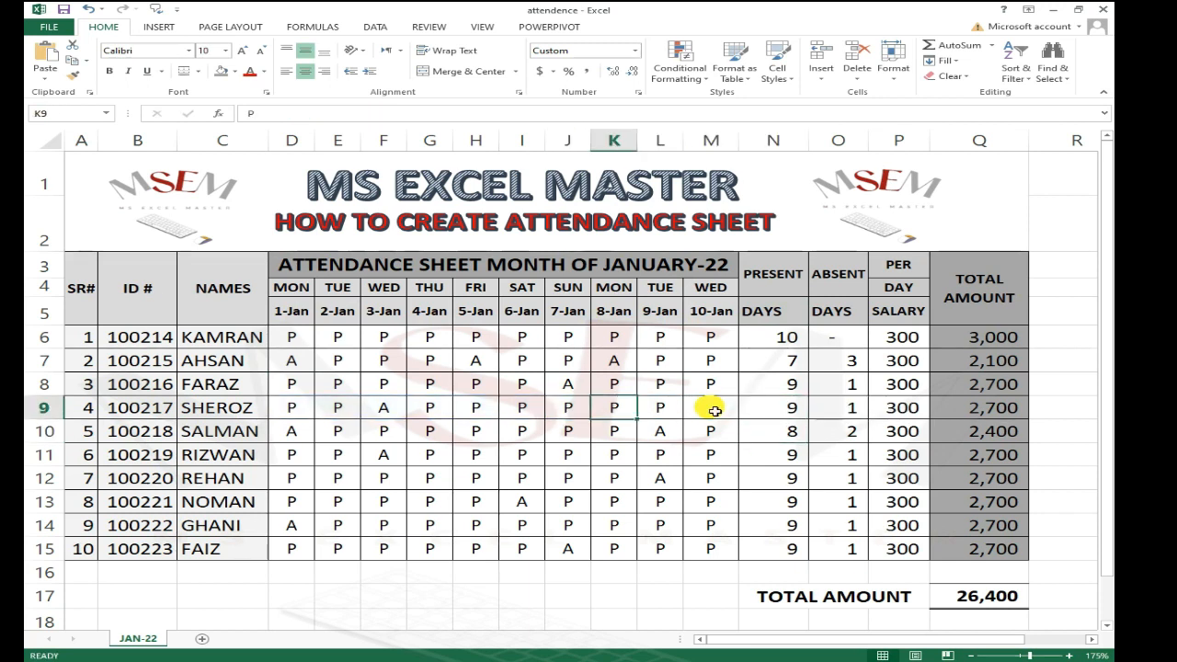
click(777, 336)
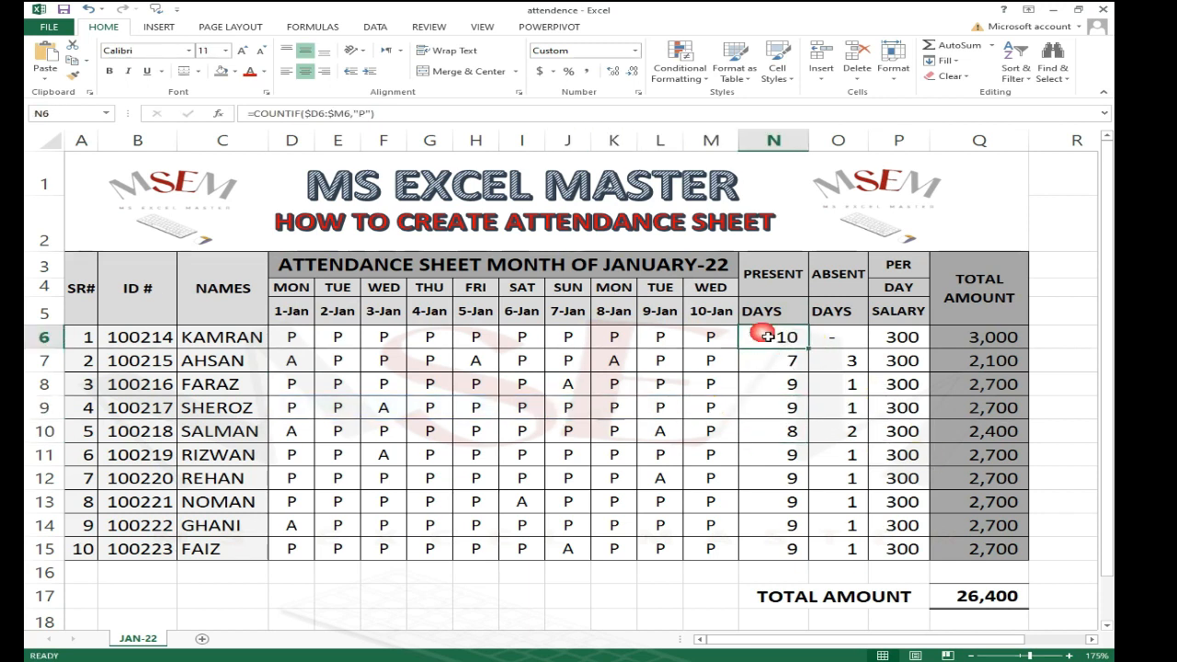
click(787, 368)
click(789, 337)
Step: Mark KAMRAN as absent (A) on 9-Jan
click(681, 338)
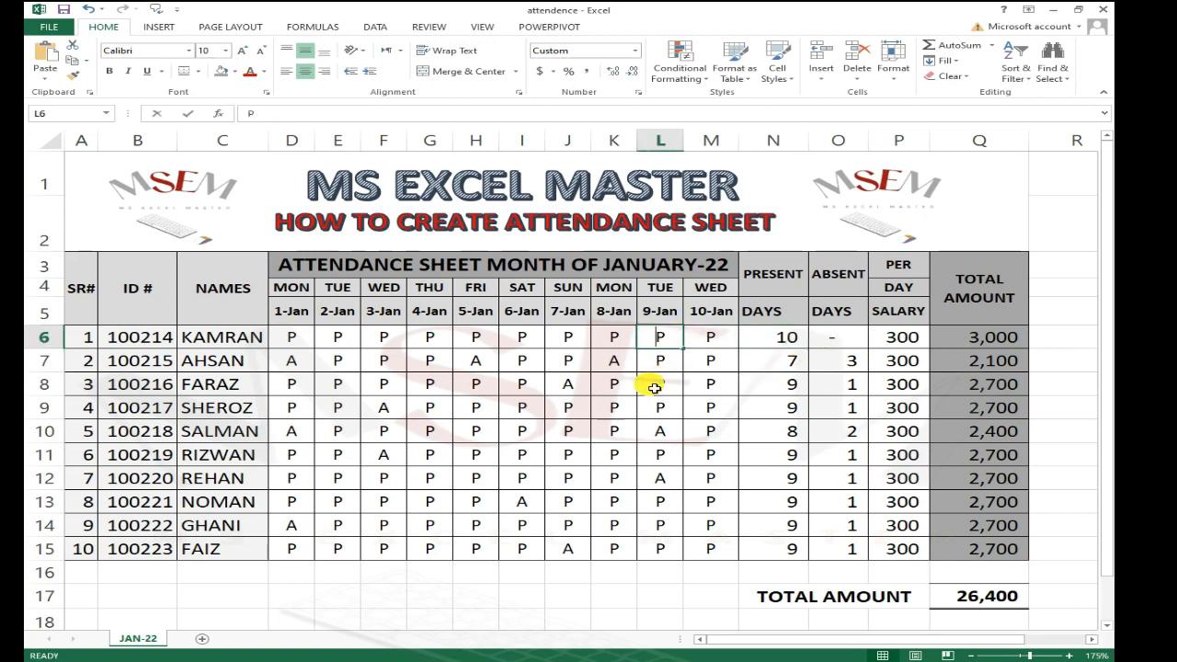
text(A)
key(Return)
key(Up)
key(Right)
key(Right)
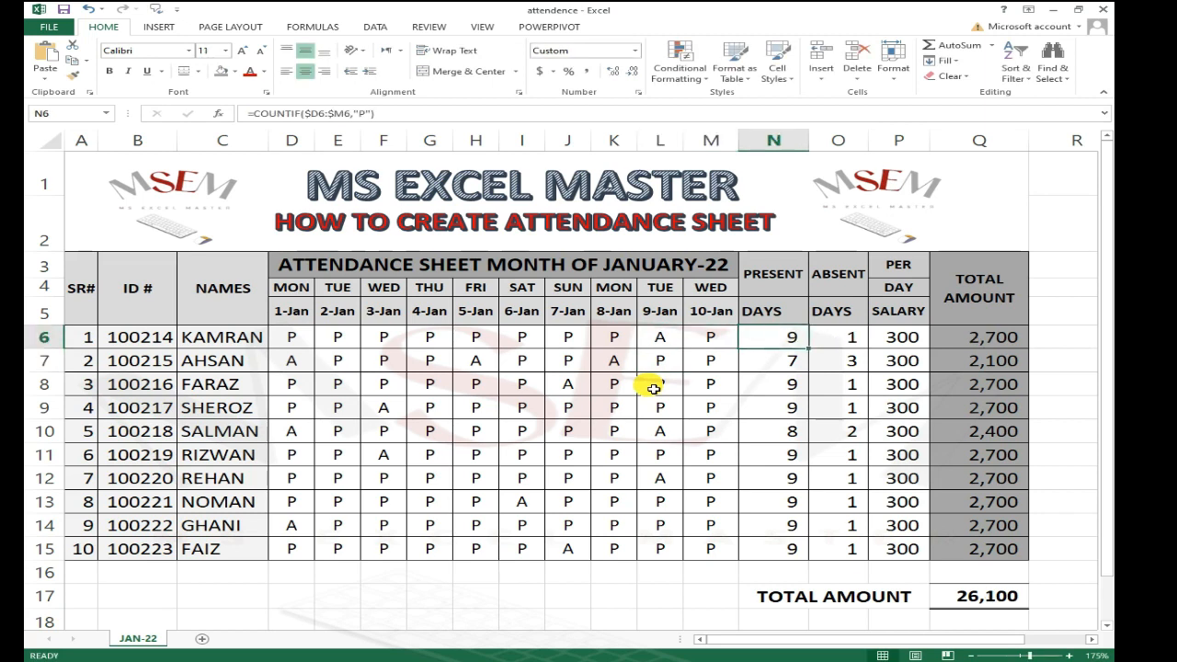
click(858, 339)
Step: Mark KAMRAN as absent (A) on 10-Jan
click(676, 342)
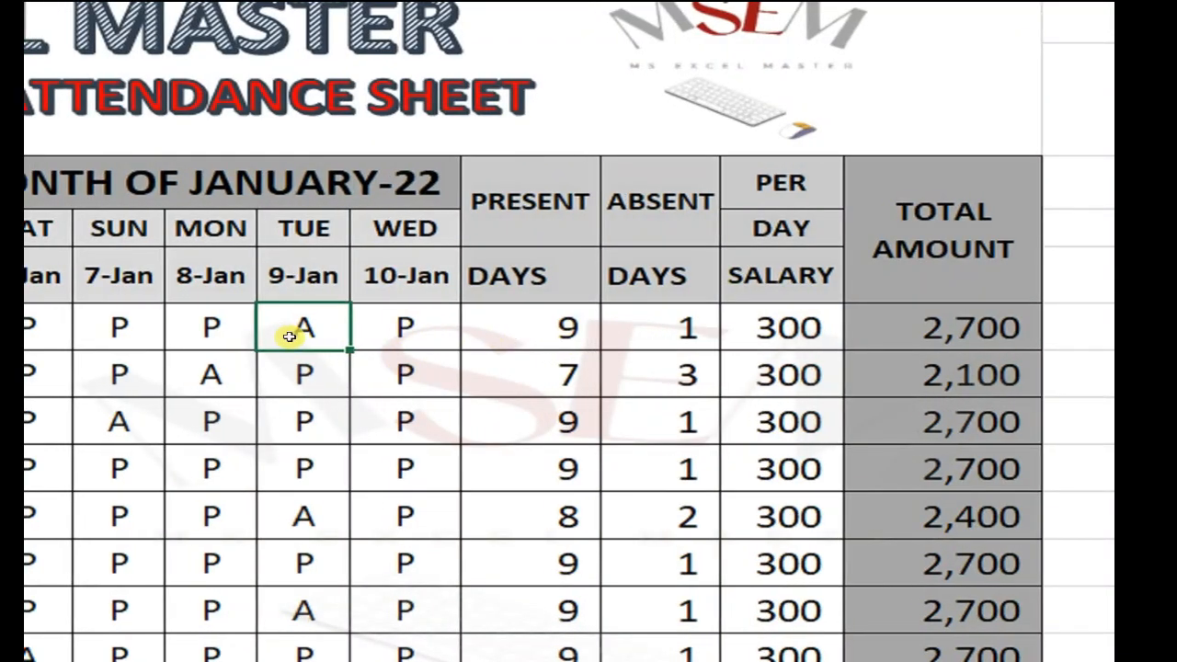
click(420, 329)
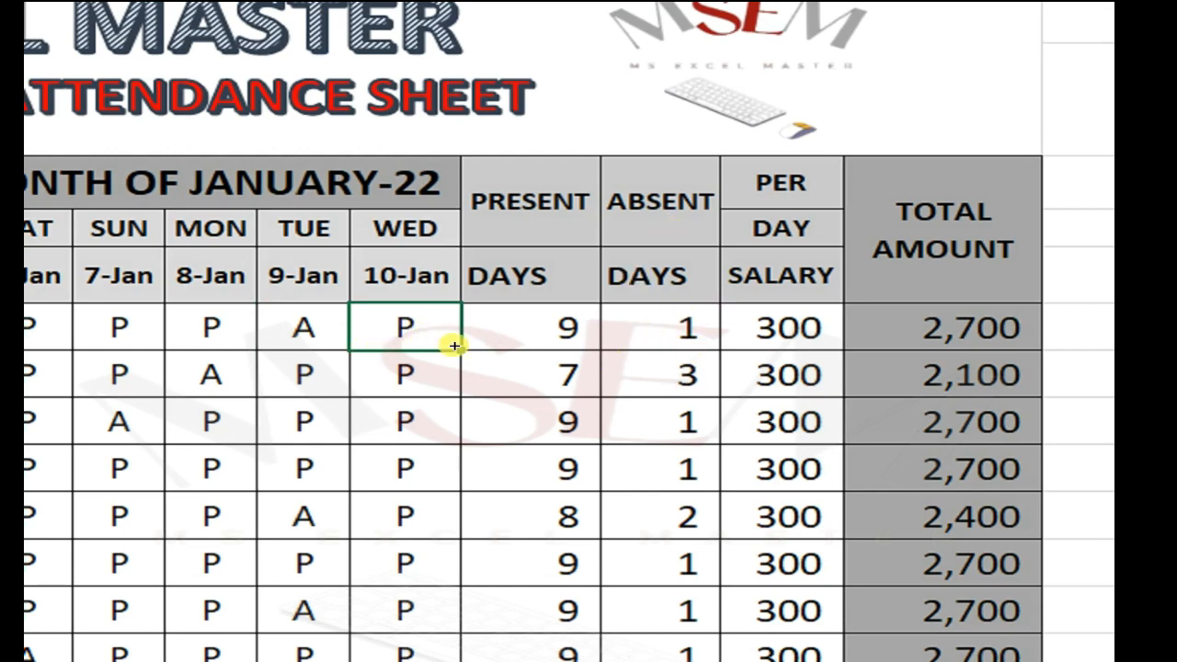
text(A)
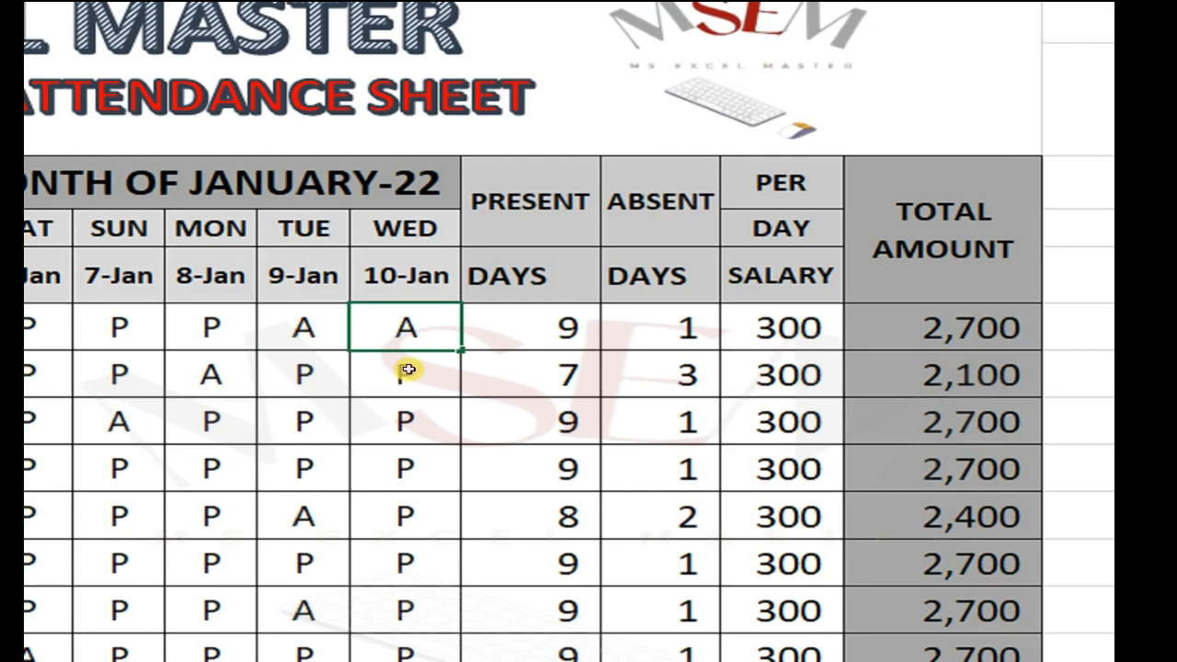
key(Return)
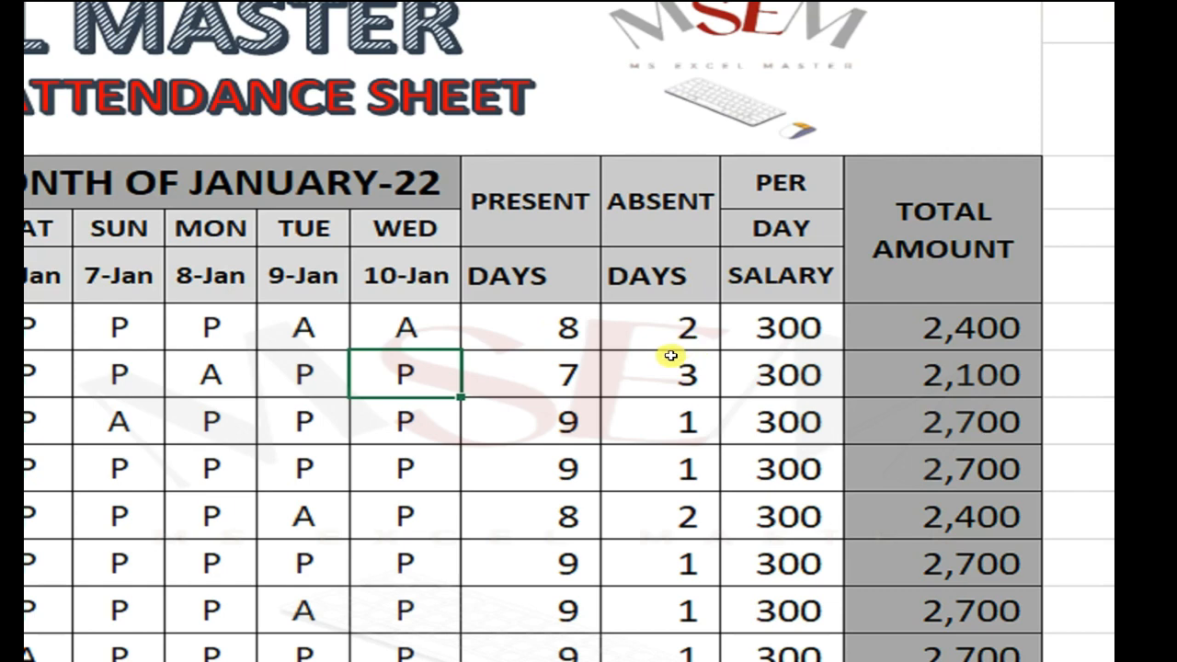
scroll(710, 368, right, 1)
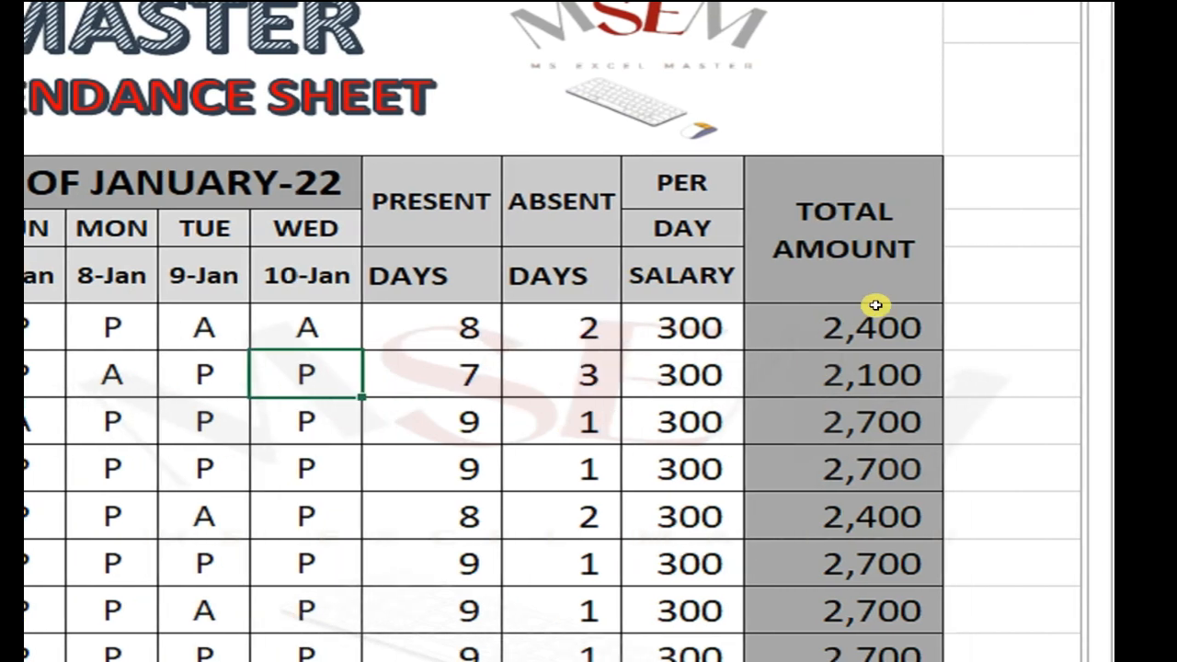
click(715, 329)
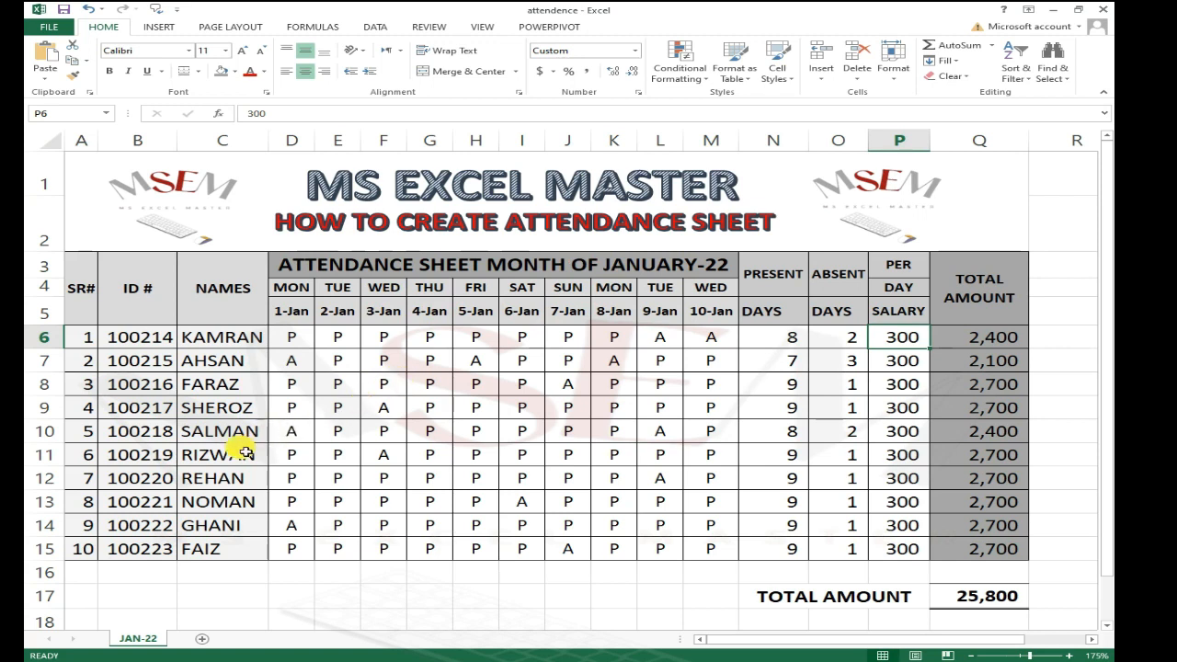
click(213, 541)
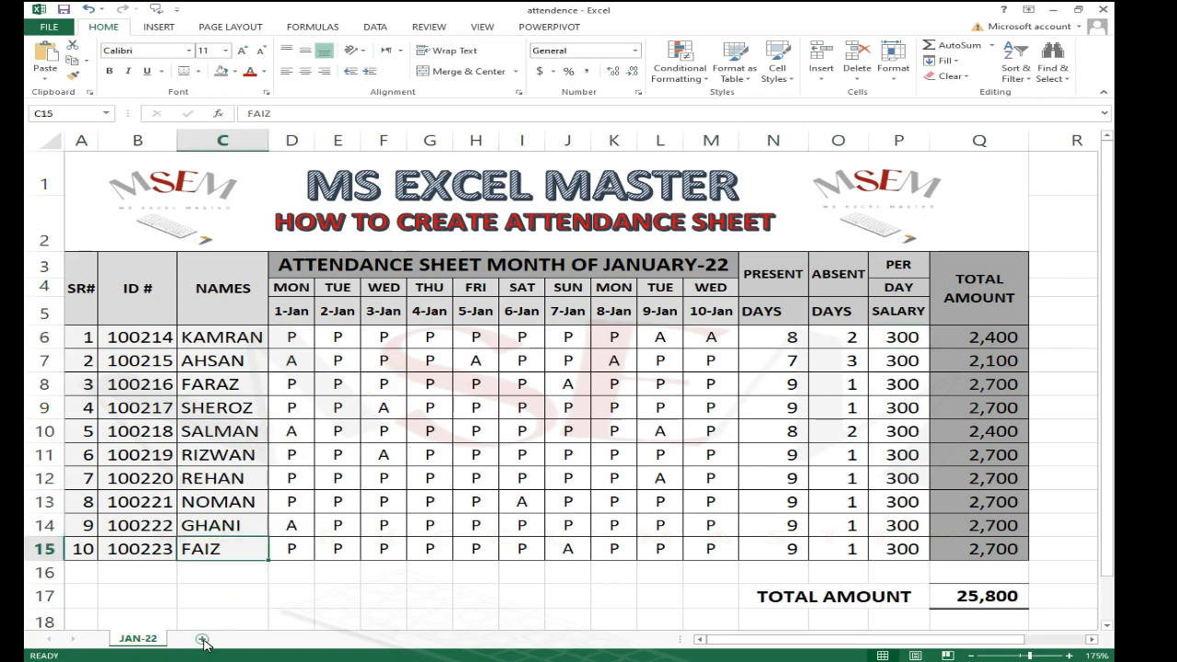
Step: Add a new worksheet and rename it FEB-22
click(202, 639)
double_click(194, 638)
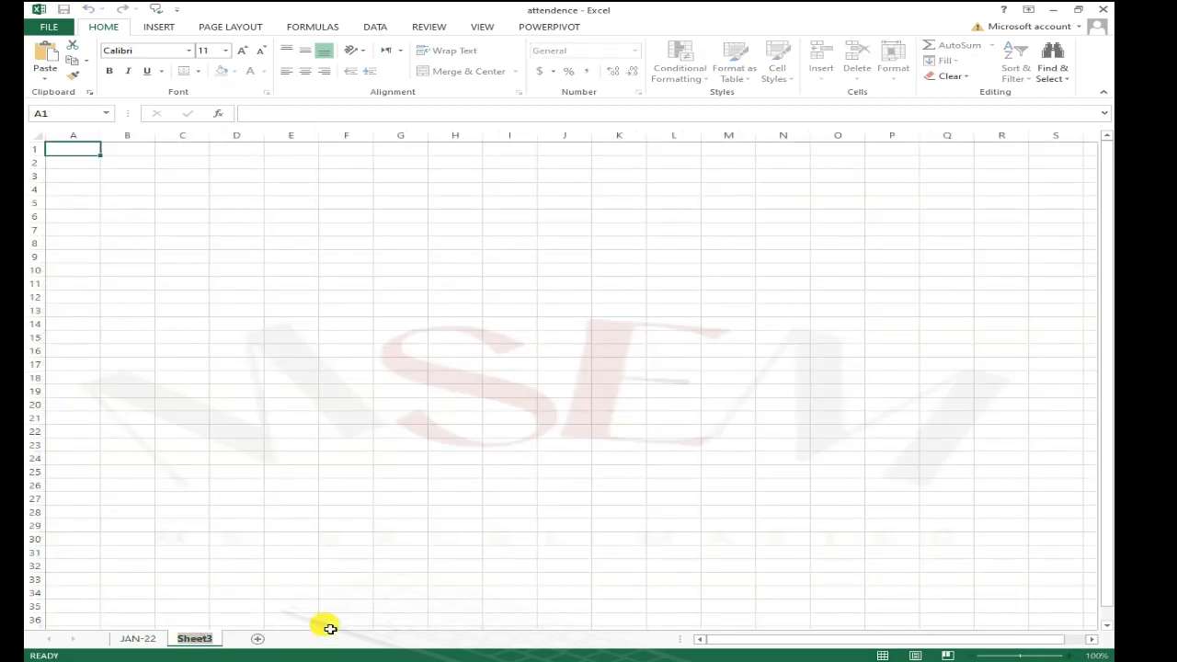
text(FEB-22)
key(Return)
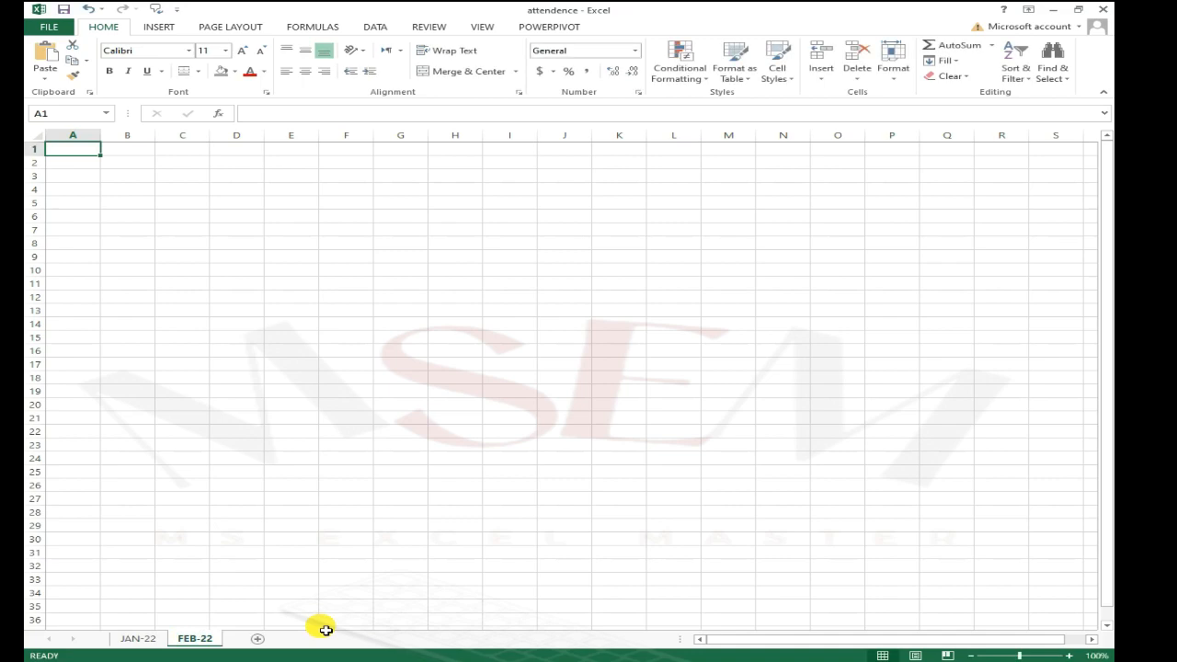
Step: Copy the SR#, ID # and NAMES cells for all ten employees from the JAN-22 sheet
key(Down)
key(Down)
key(ctrl+Page_Up)
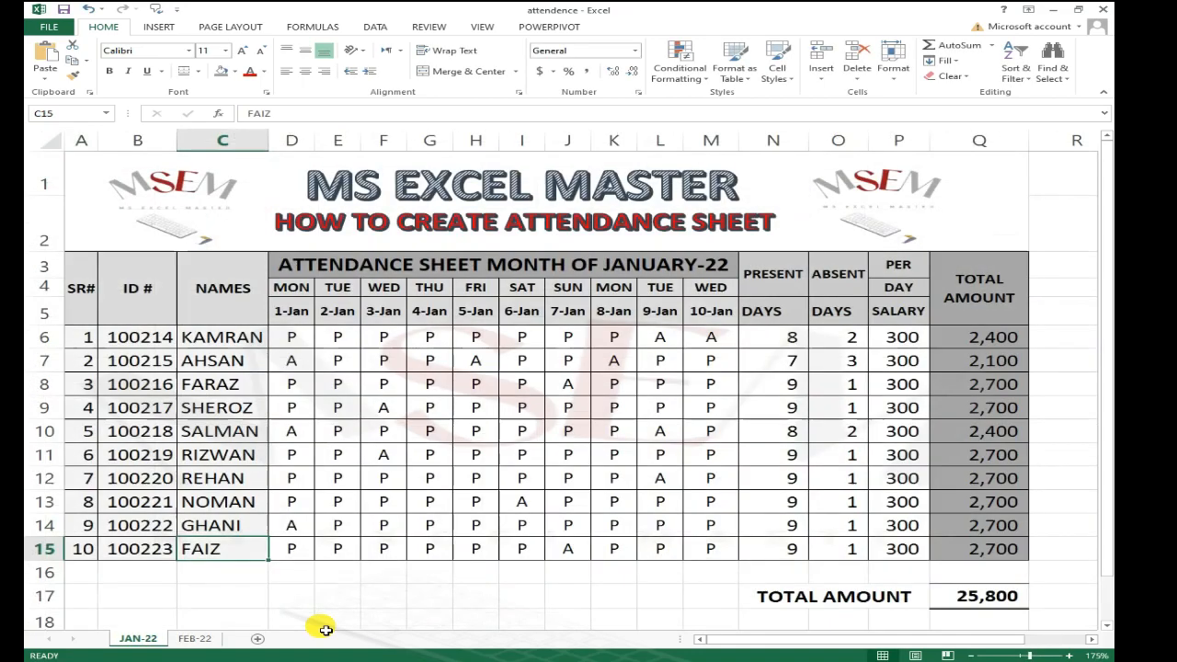
key(Down)
key(Down)
key(Down)
key(Up)
key(Up)
key(Up)
key(Up)
key(Up)
key(Up)
key(Up)
key(Up)
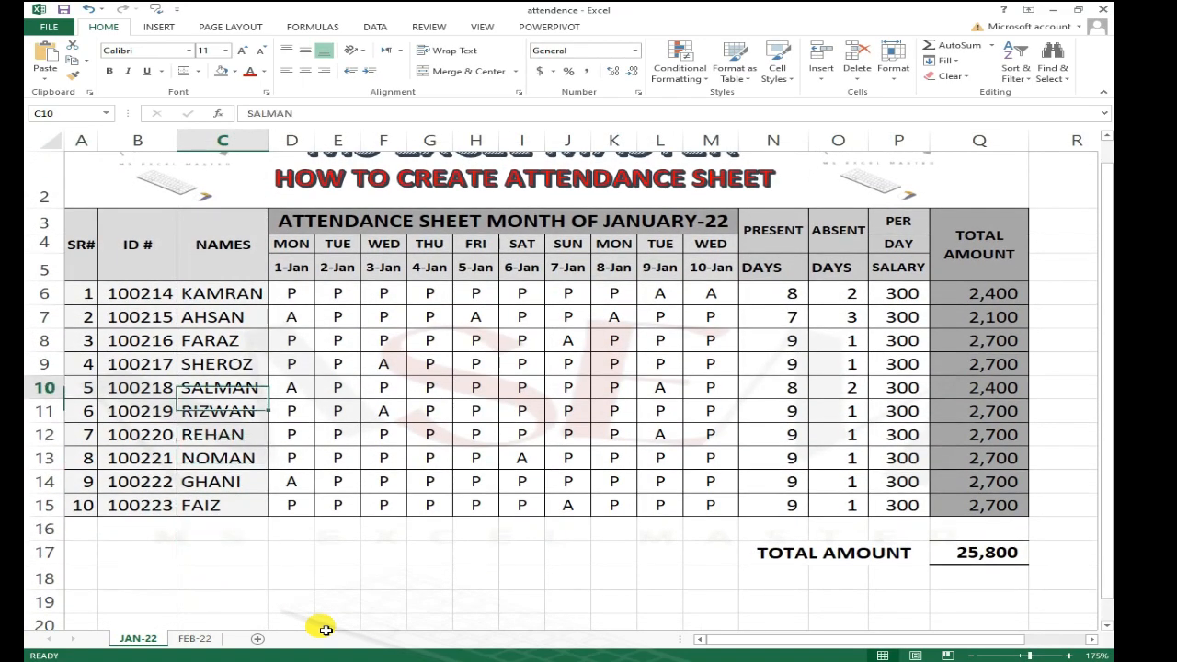
key(Left)
key(Left)
key(Up)
key(Up)
key(Up)
key(Up)
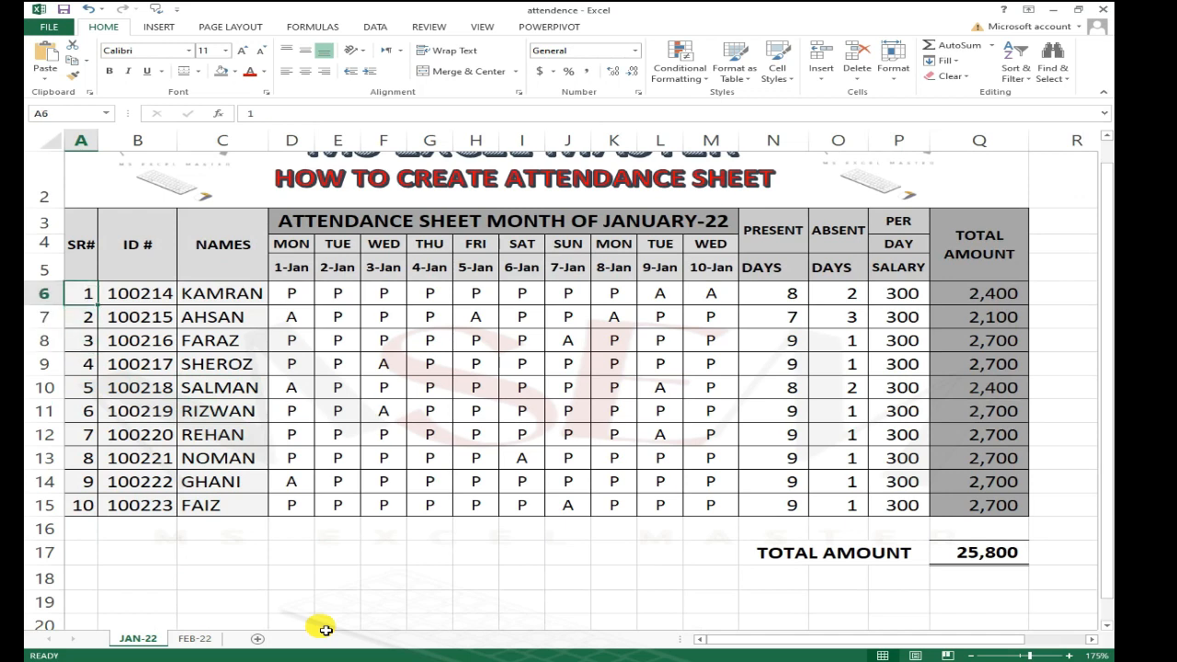
key(Up)
key(shift+Right)
key(shift+Right)
key(shift+Down)
key(shift+Down)
key(shift+Down)
key(shift+Down)
key(shift+Down)
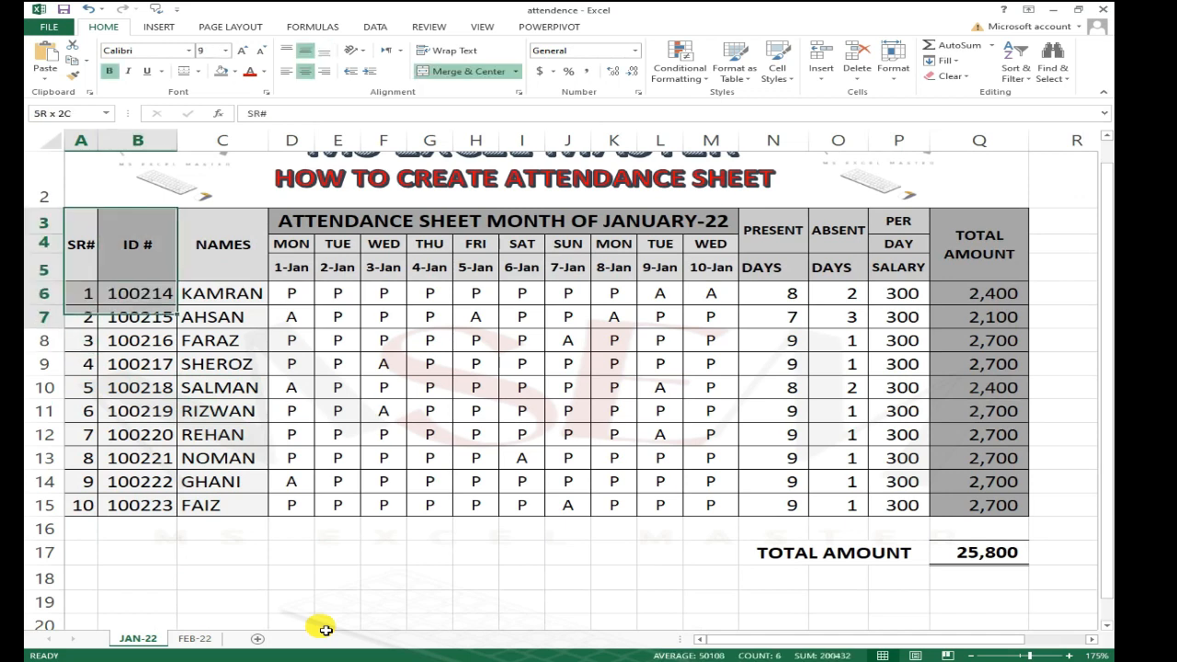
key(Down)
key(shift+Down)
key(shift+Down)
key(shift+Down)
key(shift+Down)
key(shift+Down)
key(shift+Down)
key(shift+Down)
key(shift+Down)
key(shift+Down)
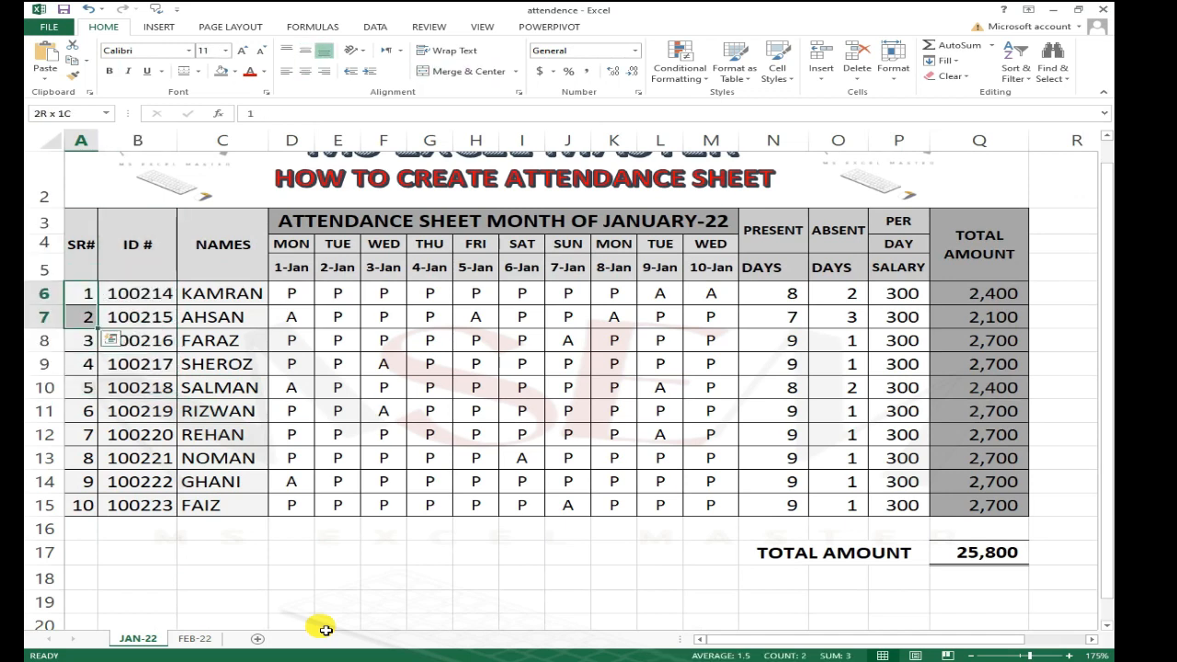
key(shift+Right)
key(shift+Right)
key(ctrl+c)
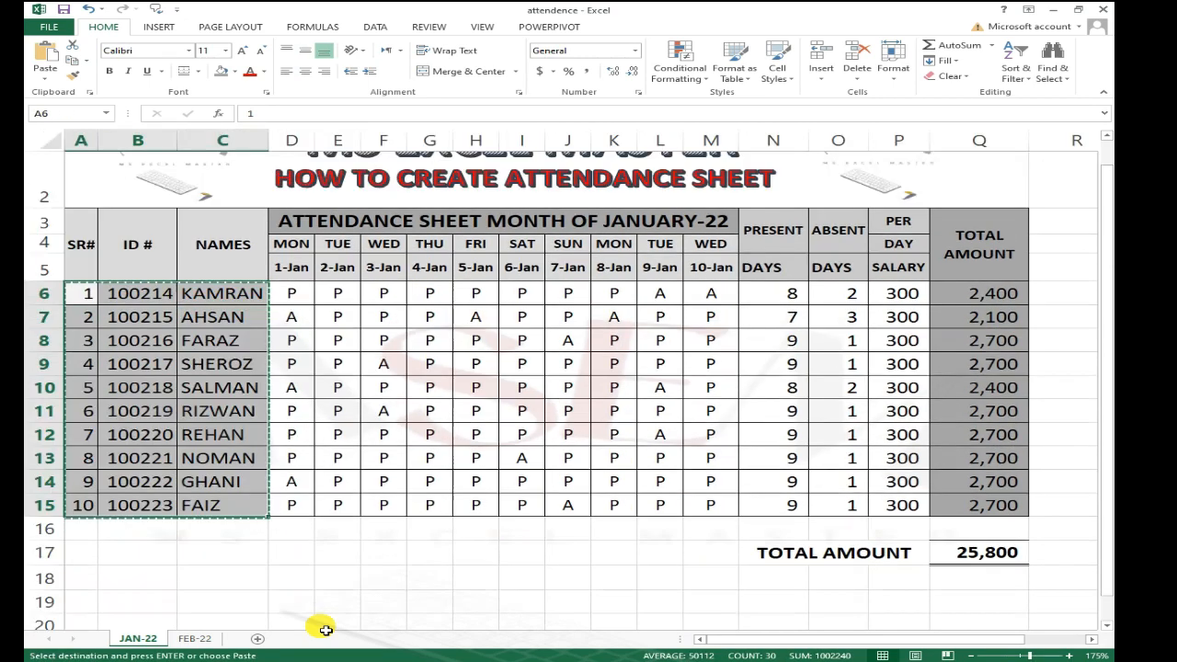
Step: Paste the copied employee rows as values starting at cell A9 of the FEB-22 sheet
key(ctrl+Page_Down)
key(Down)
key(Down)
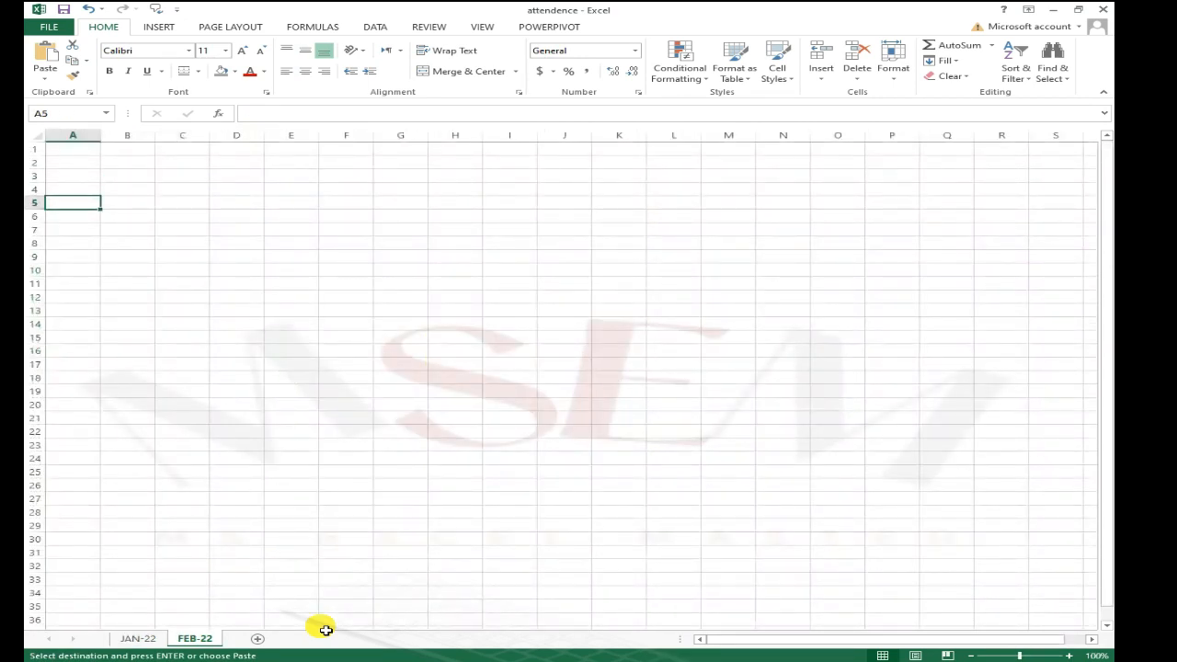
click(75, 261)
right_click(75, 261)
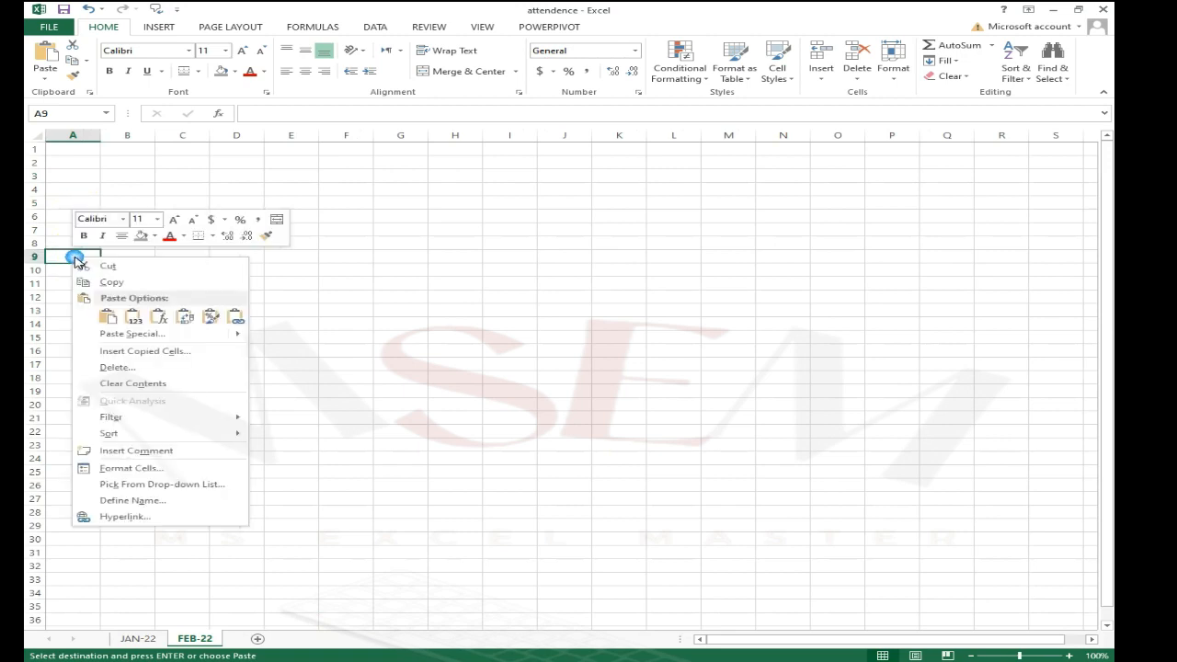
click(116, 315)
click(293, 287)
click(219, 247)
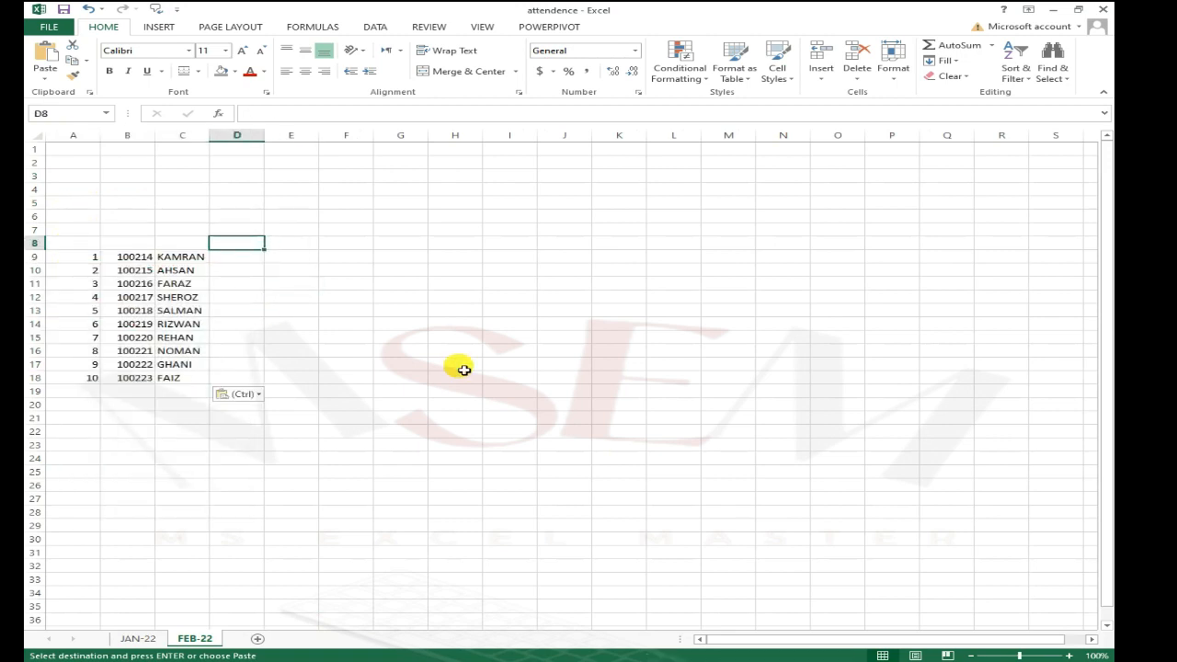
Step: Enter the column headers SR# and ID # in cells A8 and B8
key(Left)
key(Left)
key(Left)
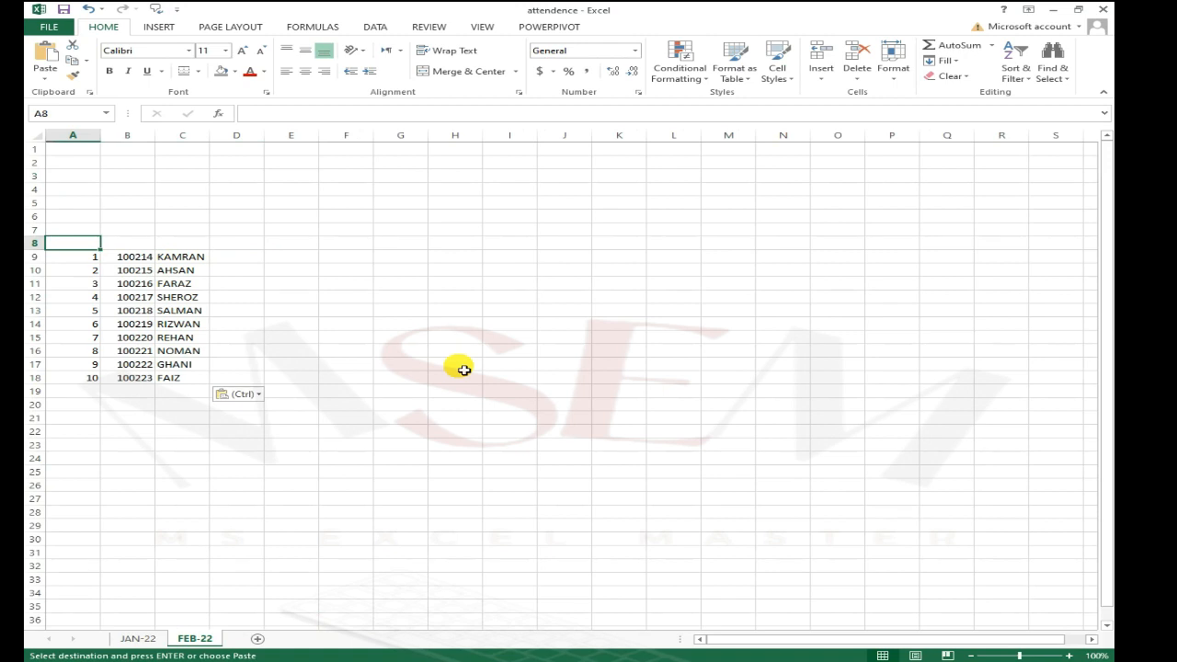
text(SR#)
key(Tab)
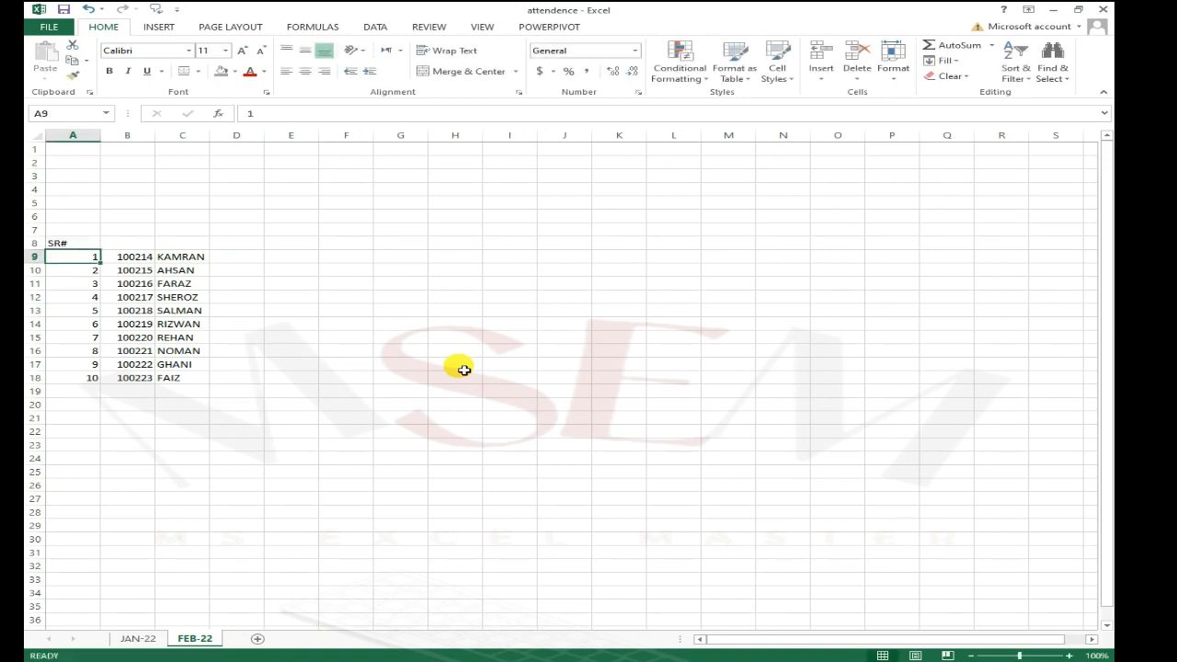
text(ID #)
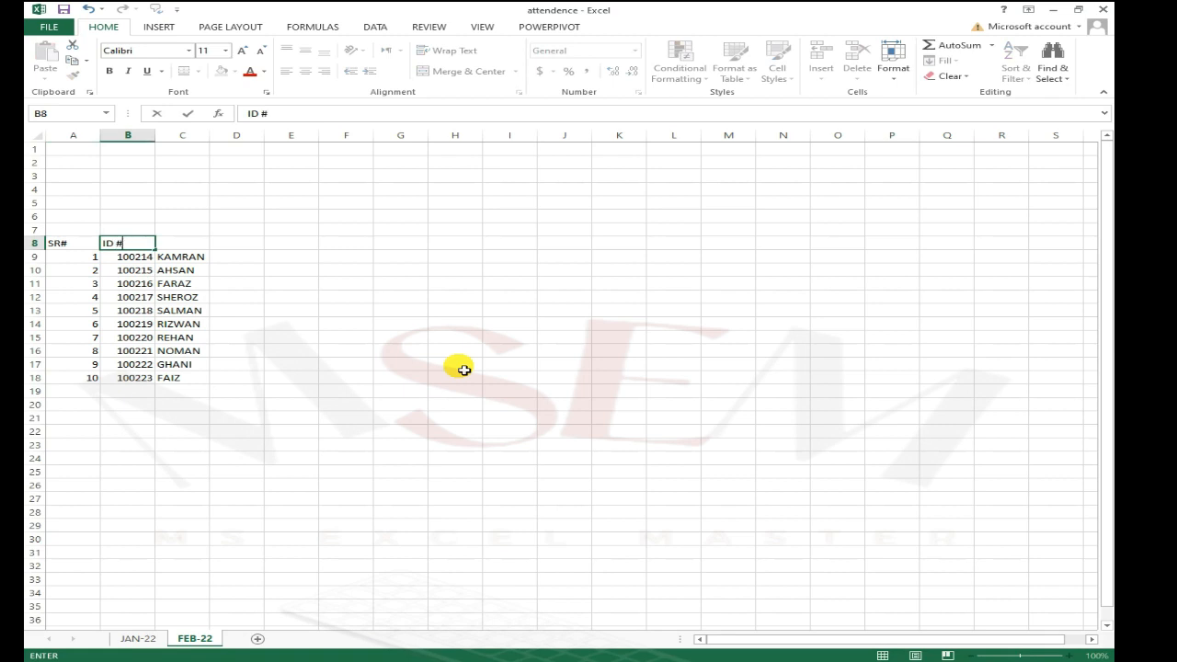
key(Tab)
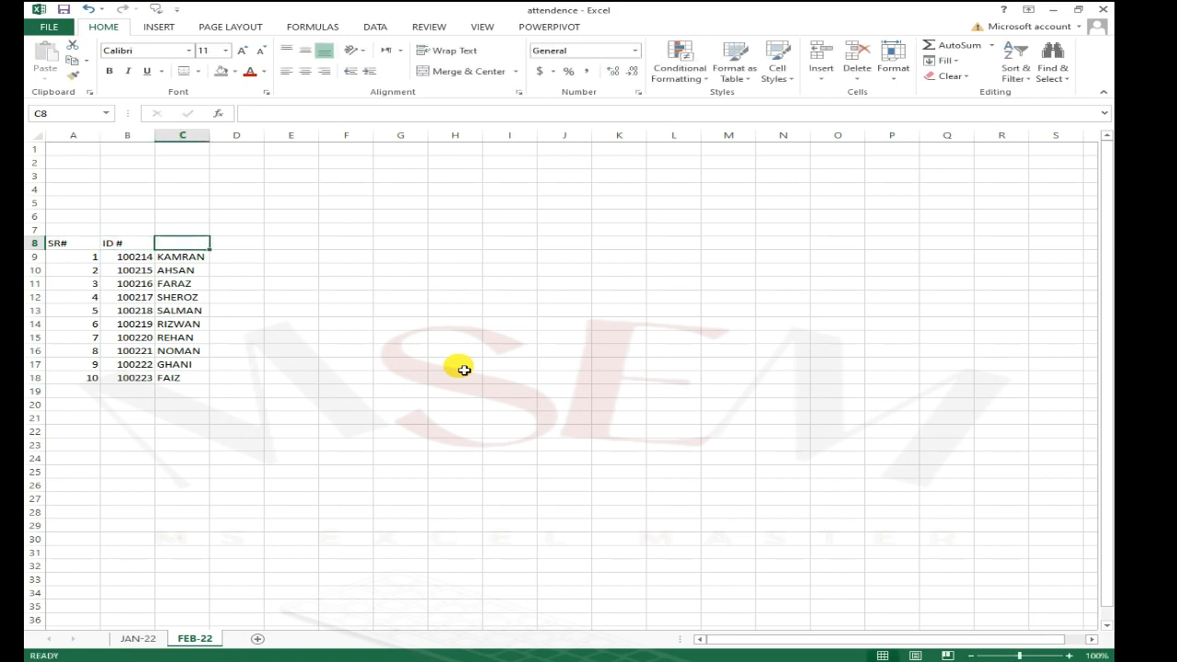
Step: Enter the NAME header in cell C8 and the title ATTENDANCE SHHET FOR THE MONTH OF FEB-22 in cell D6
text(NAME)
key(Tab)
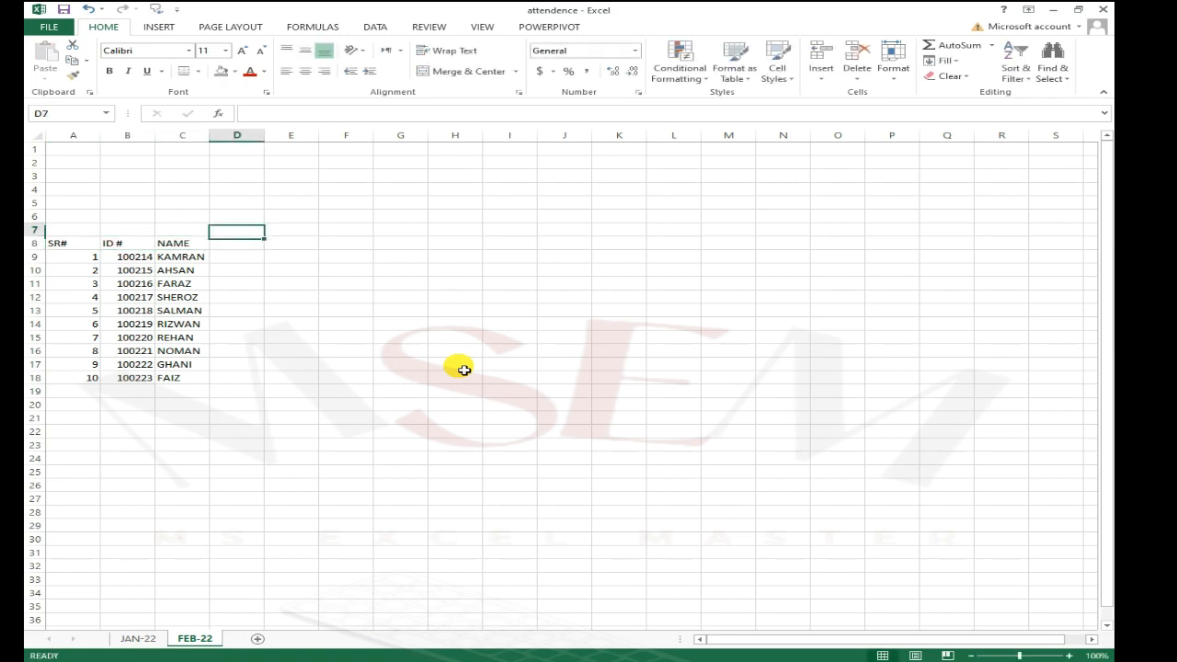
key(Up)
key(Up)
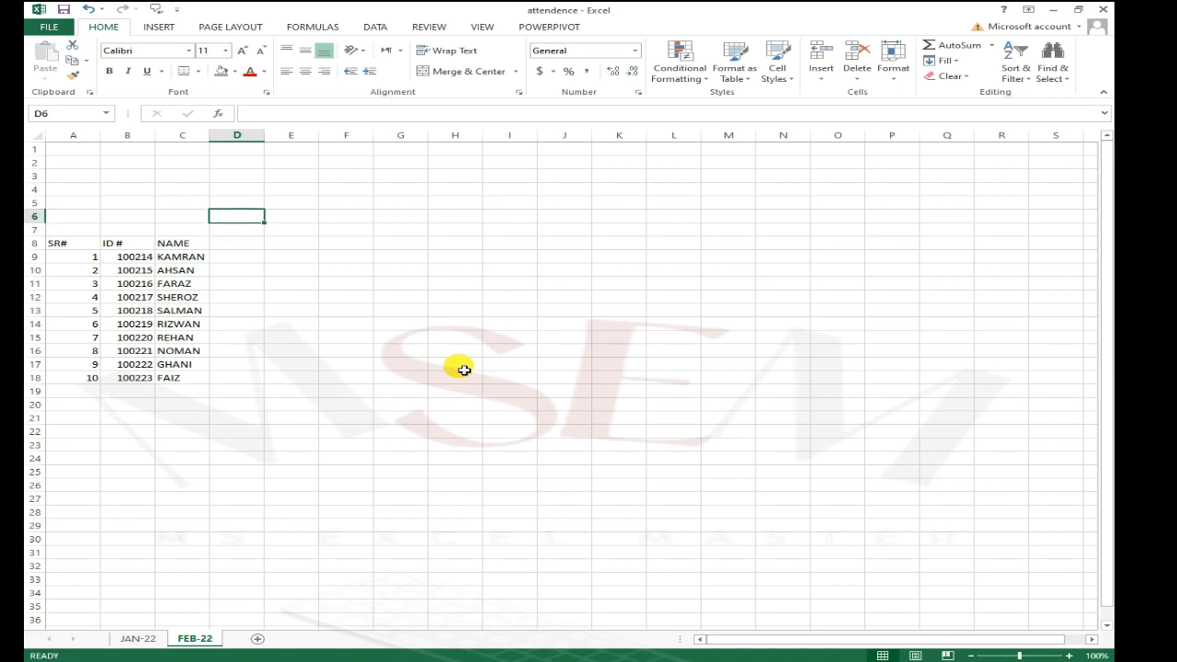
text(ATTENDANCE SHHET FOR THE MONTH OF FEB-22)
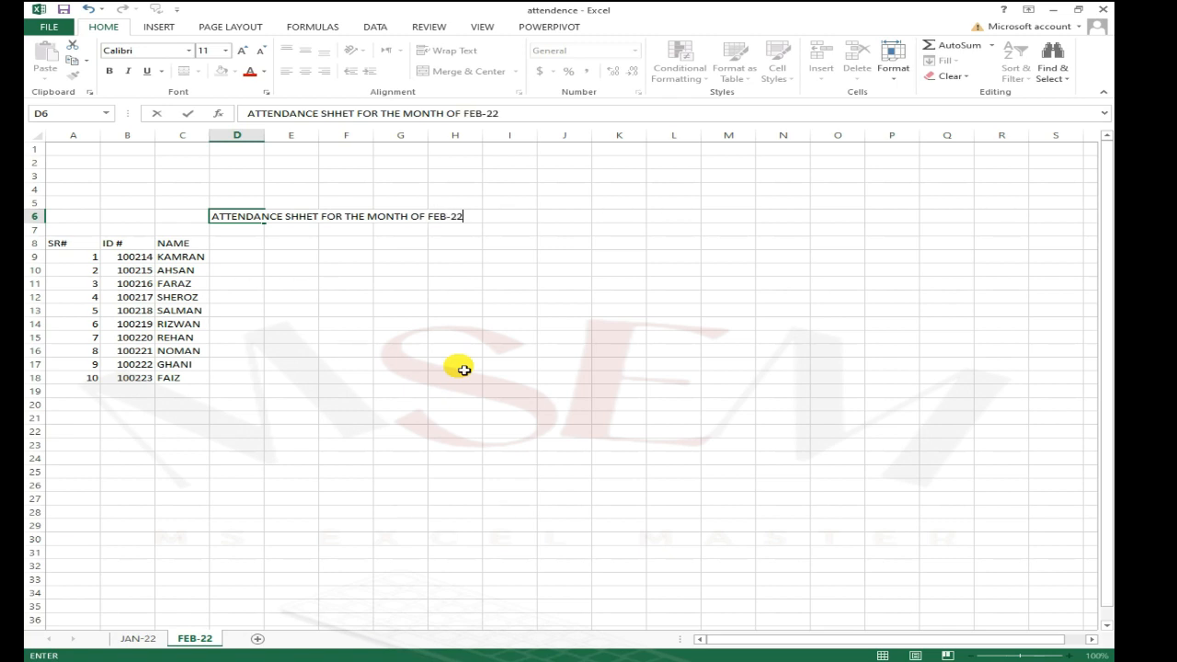
key(Return)
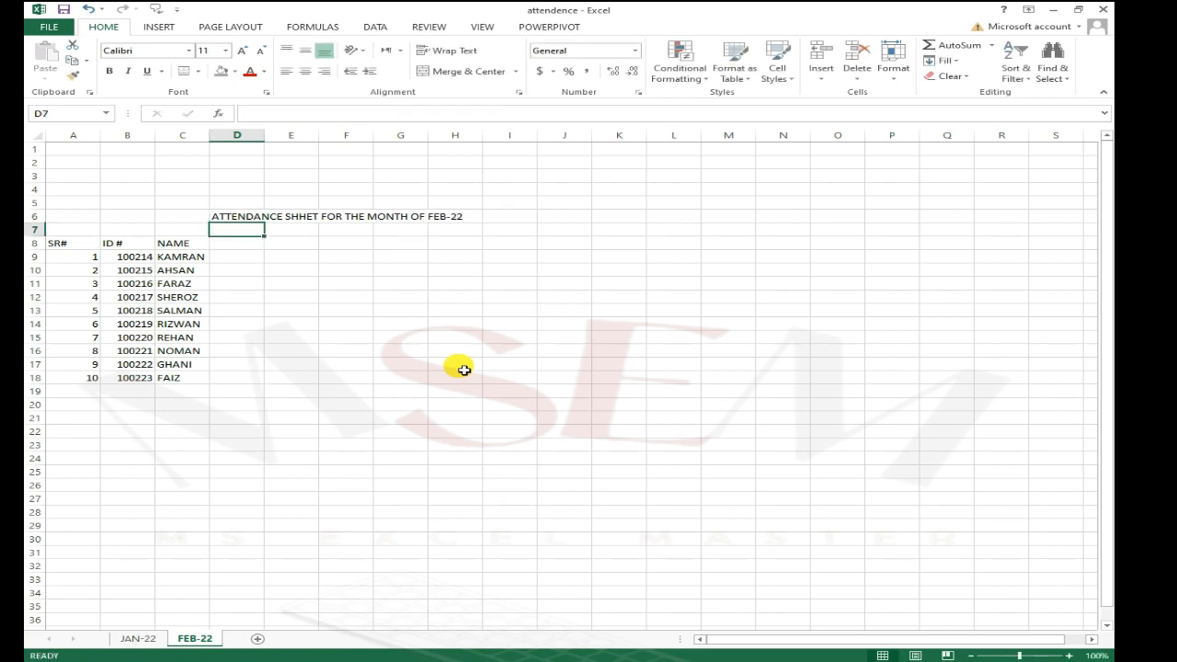
Step: Enter MONDAY in cell D7
key(Left)
key(Left)
key(Right)
key(Right)
key(Left)
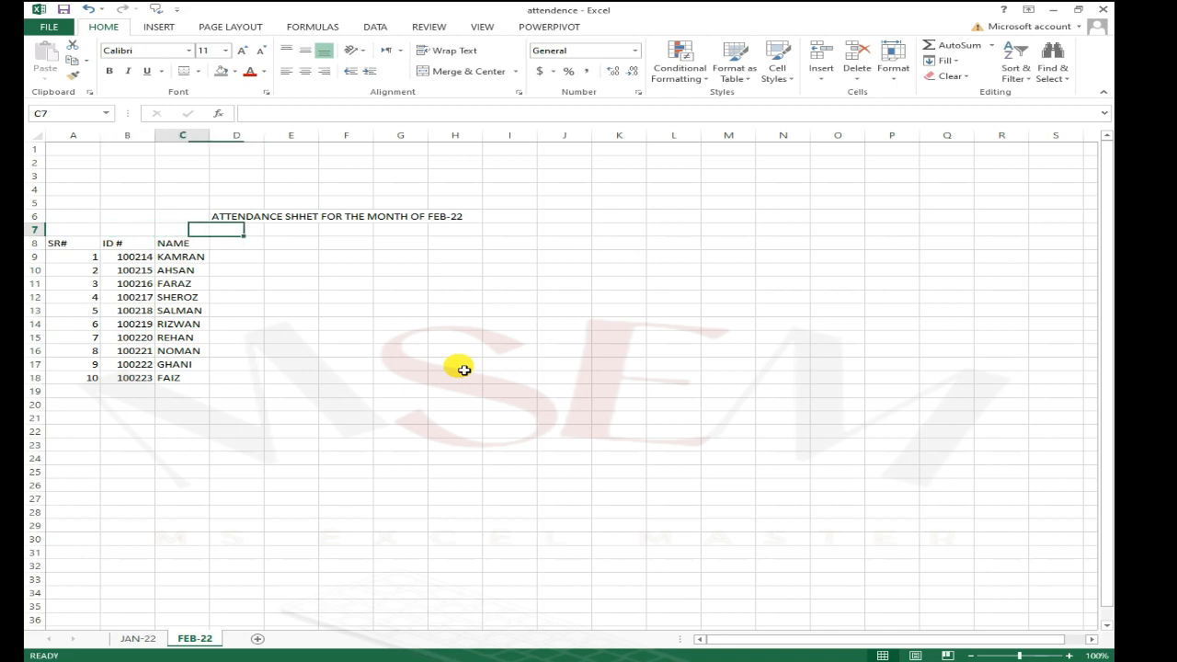
key(Right)
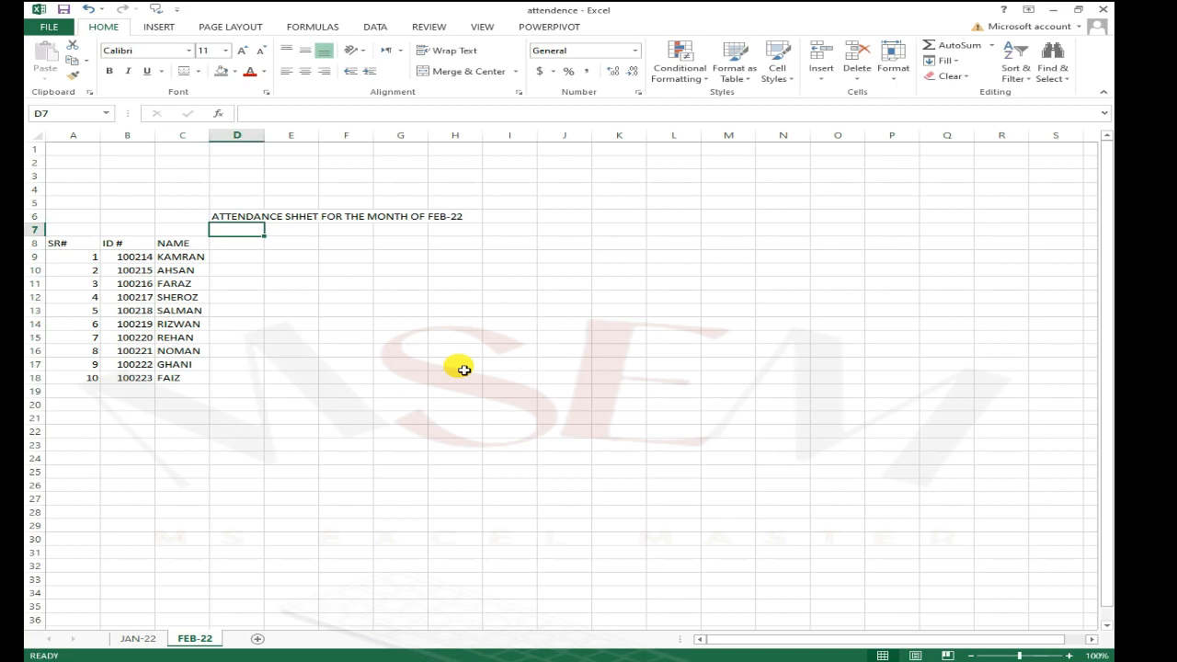
text(MONDAY)
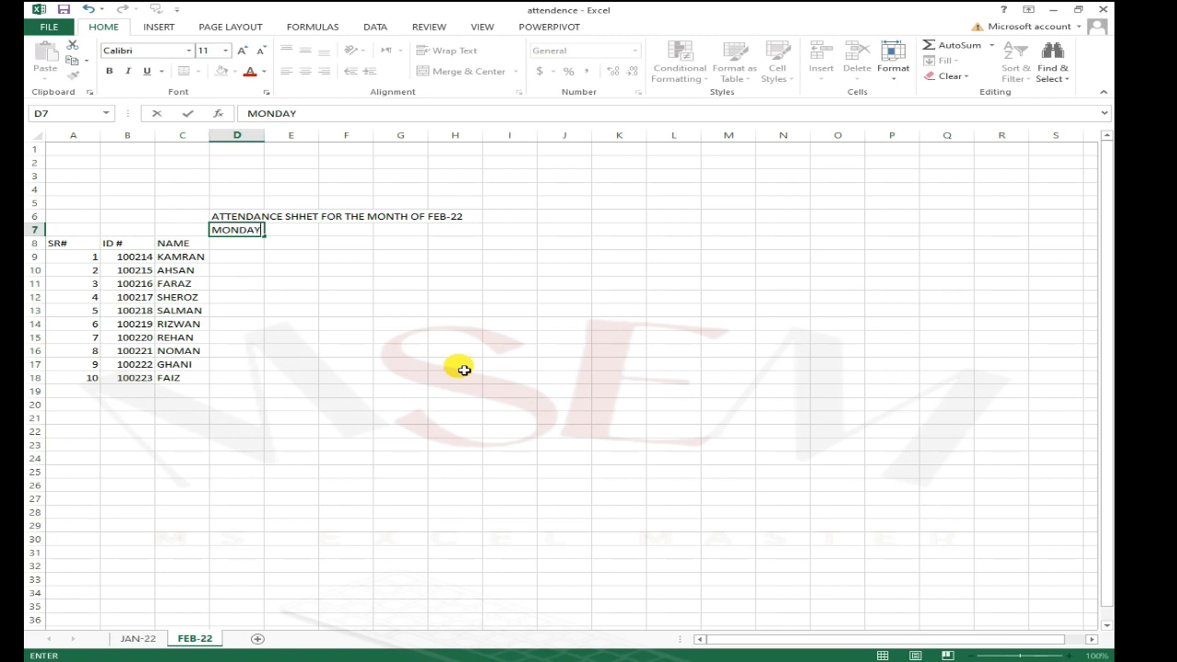
key(Return)
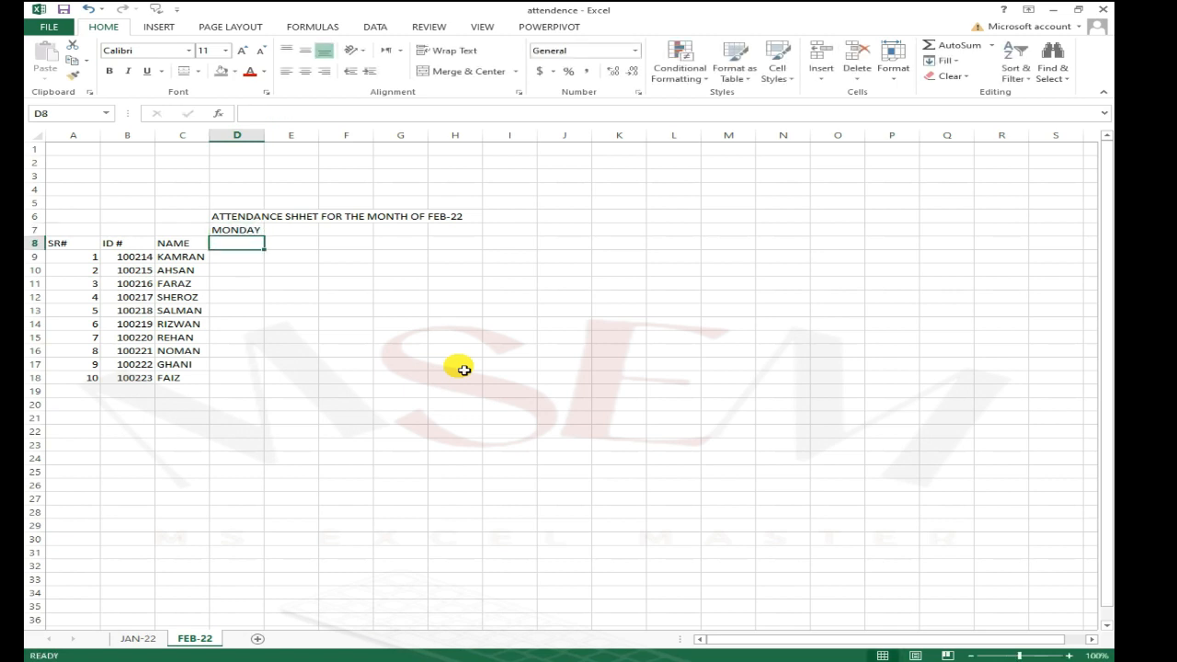
Step: Enter the day labels MON and TUE in cells D7 and E7
key(Up)
key(Right)
key(Right)
key(Right)
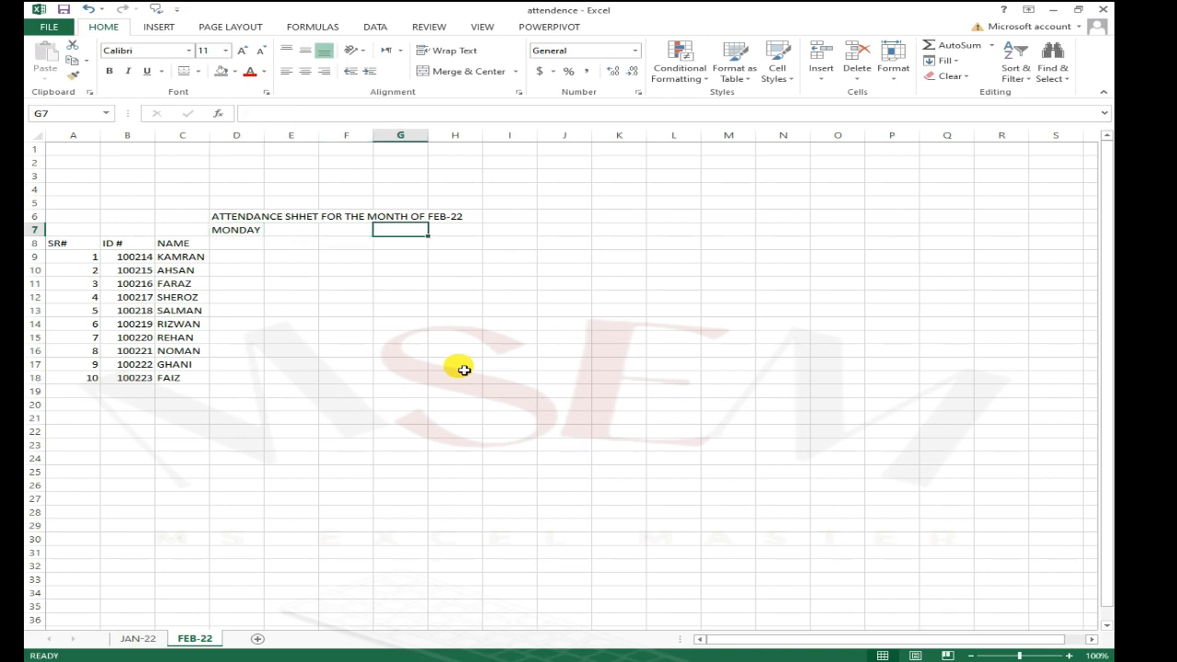
key(Left)
key(Left)
key(Left)
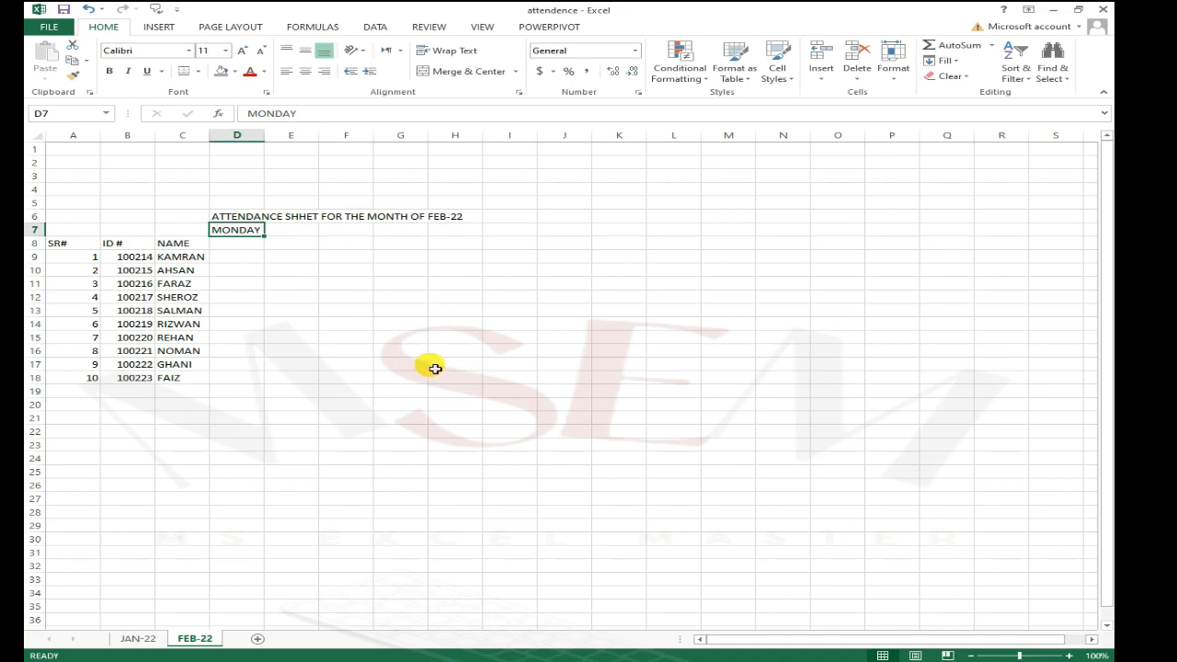
ctrl+scroll(294, 297, up, 2)
ctrl+scroll(292, 299, up, 1)
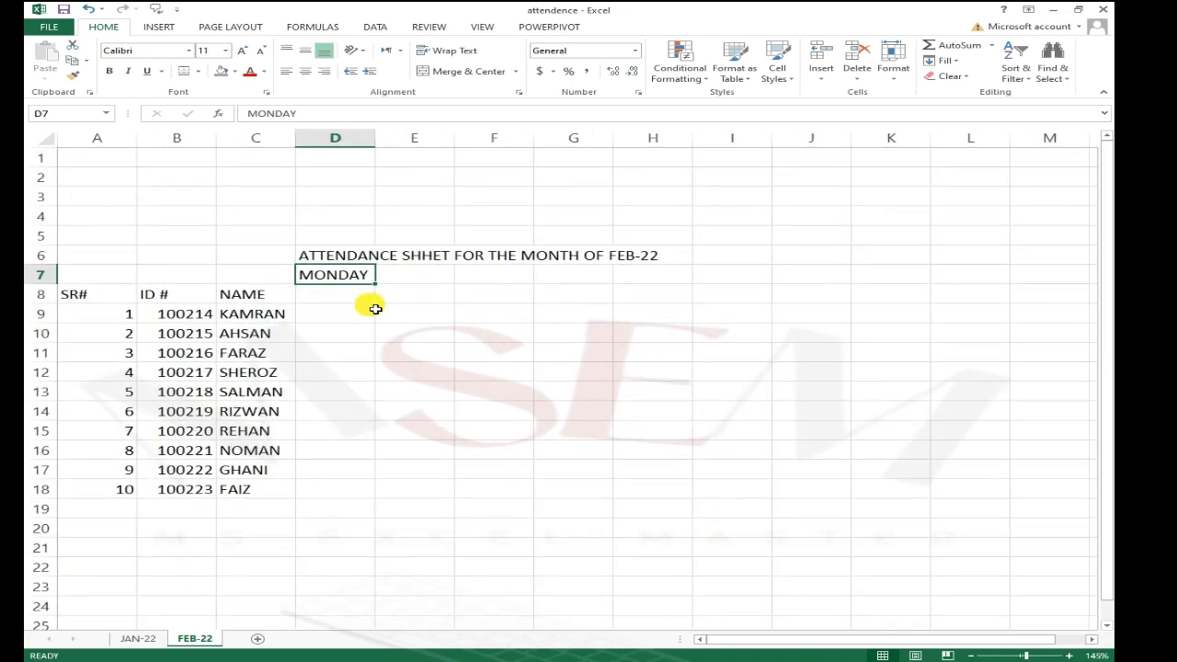
text(MO)
key(Tab)
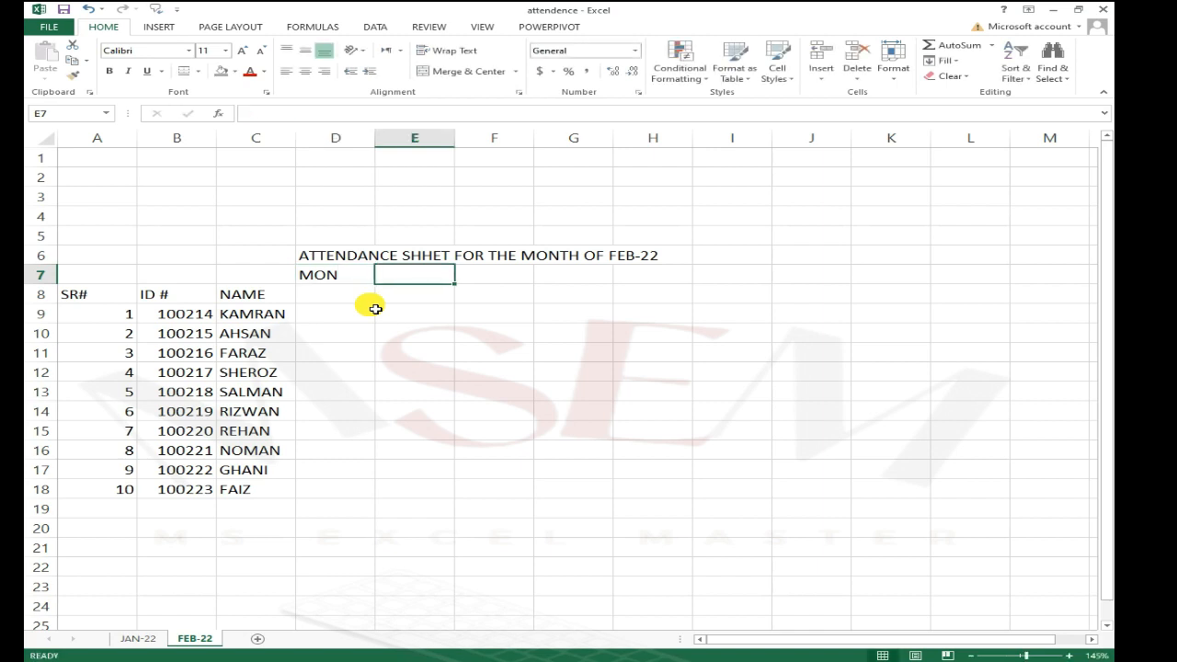
text(TU)
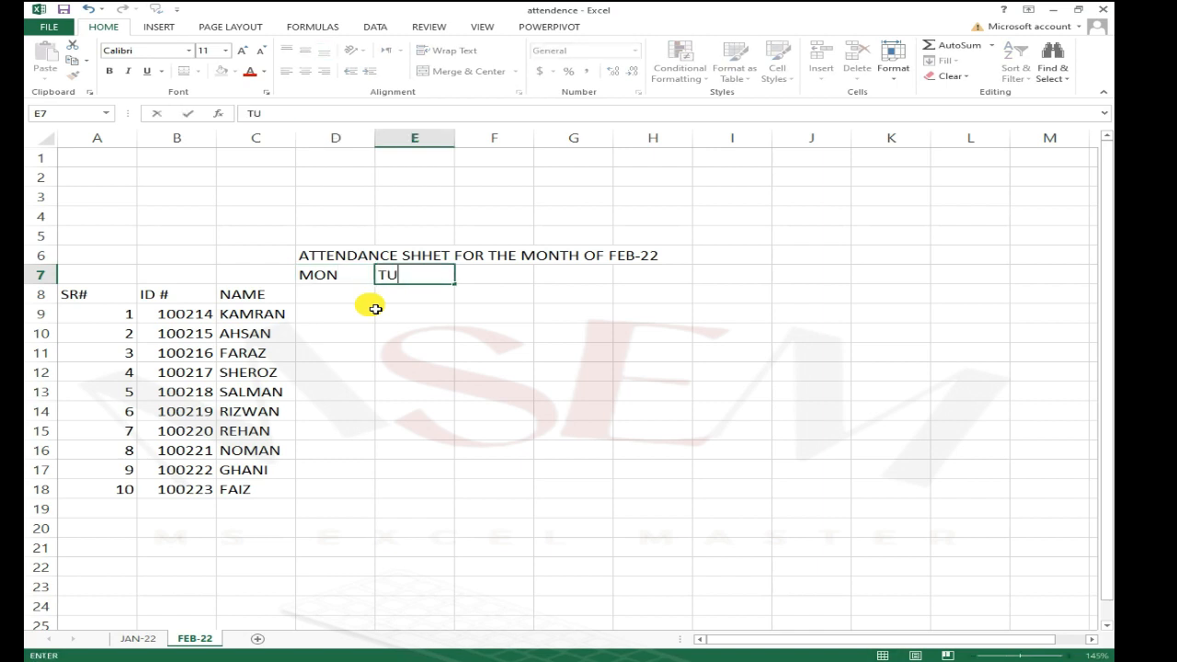
text(E)
key(Return)
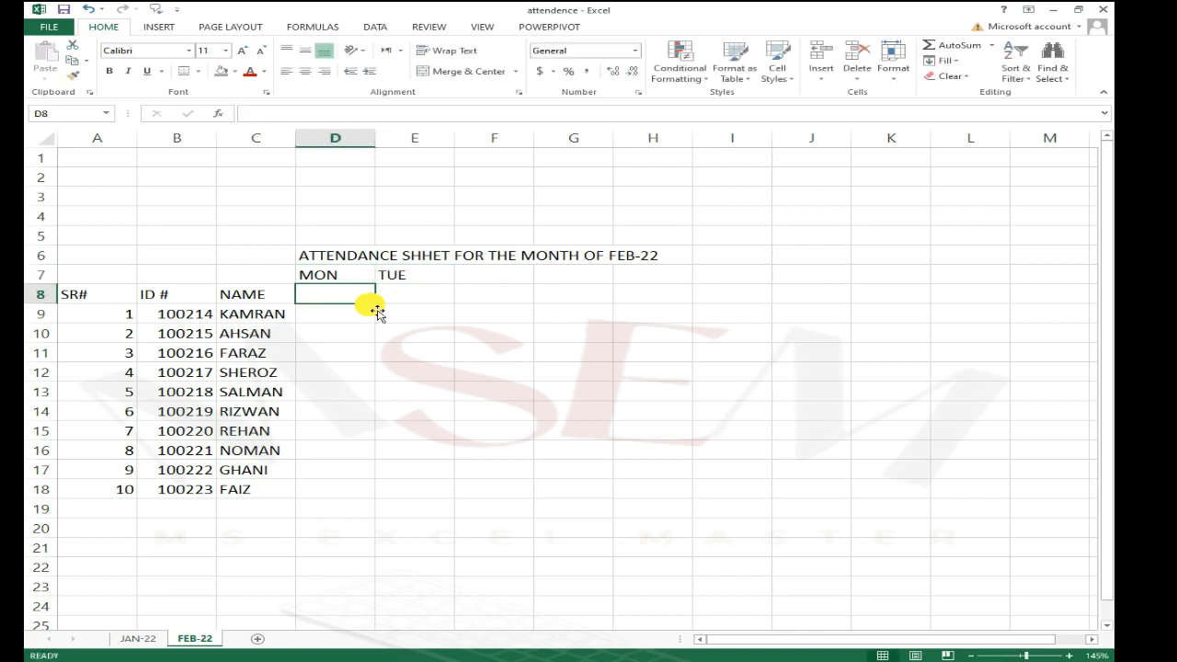
Step: Enter the numbers 1 and 2 in cells D8 and E8
text(1)
key(Return)
key(Up)
key(Right)
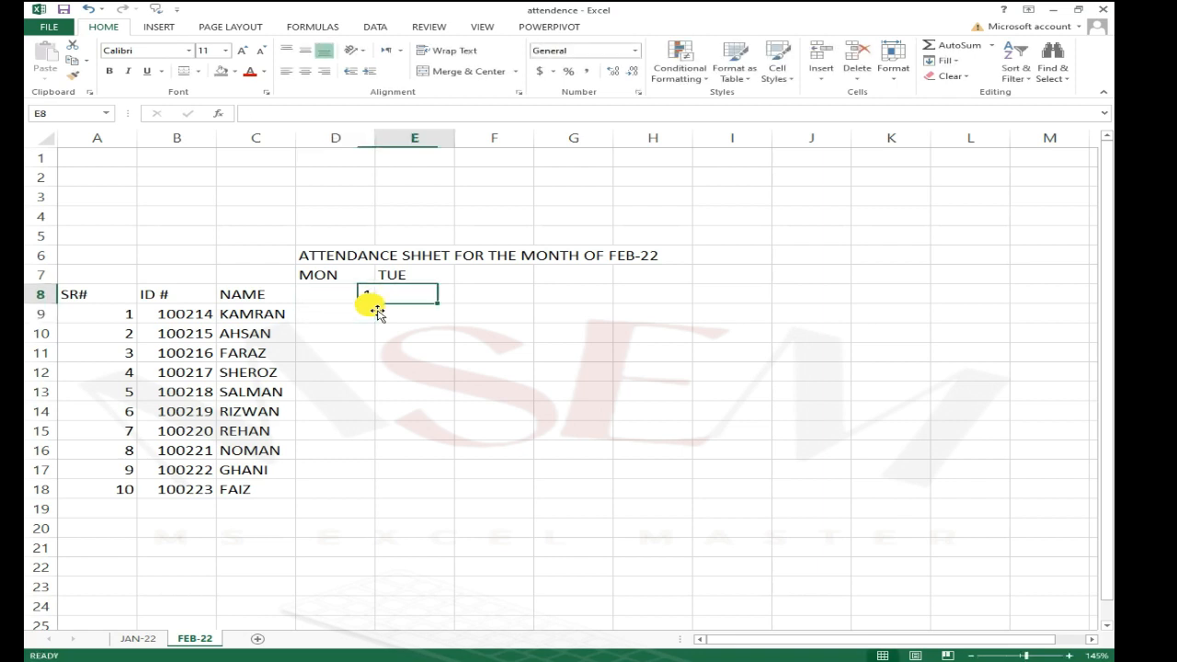
text(2)
key(Left)
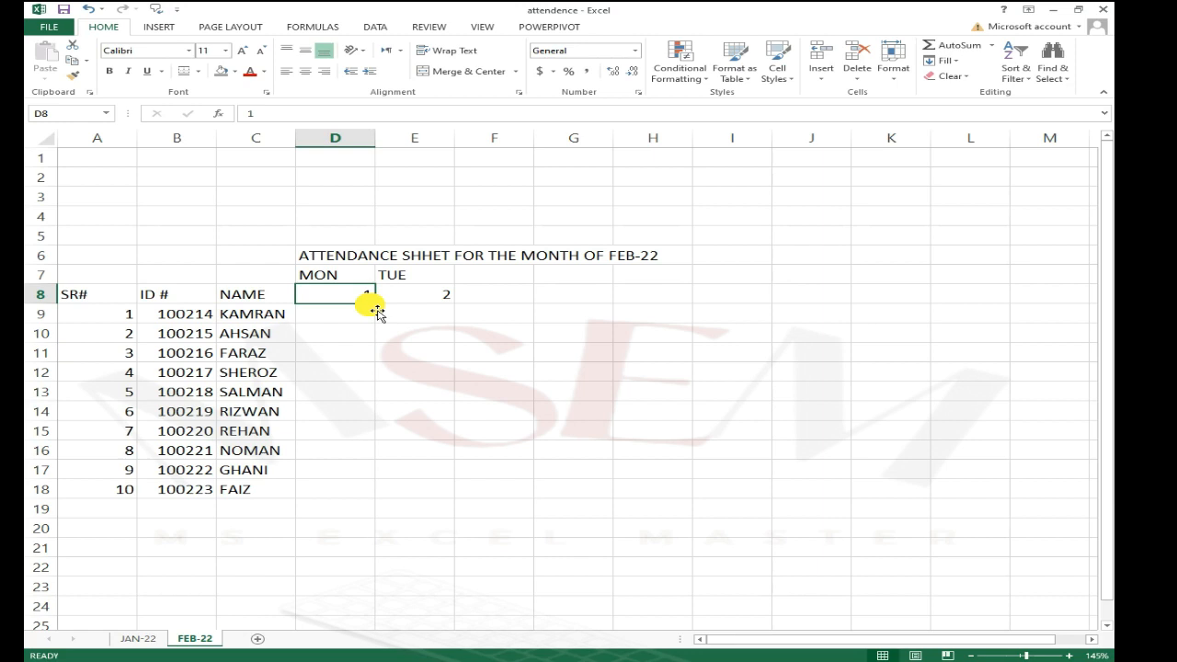
Step: Enter the dates 2/1 and 2/2 in cells D8 and E8
text(2/1)
key(Return)
key(Up)
key(Right)
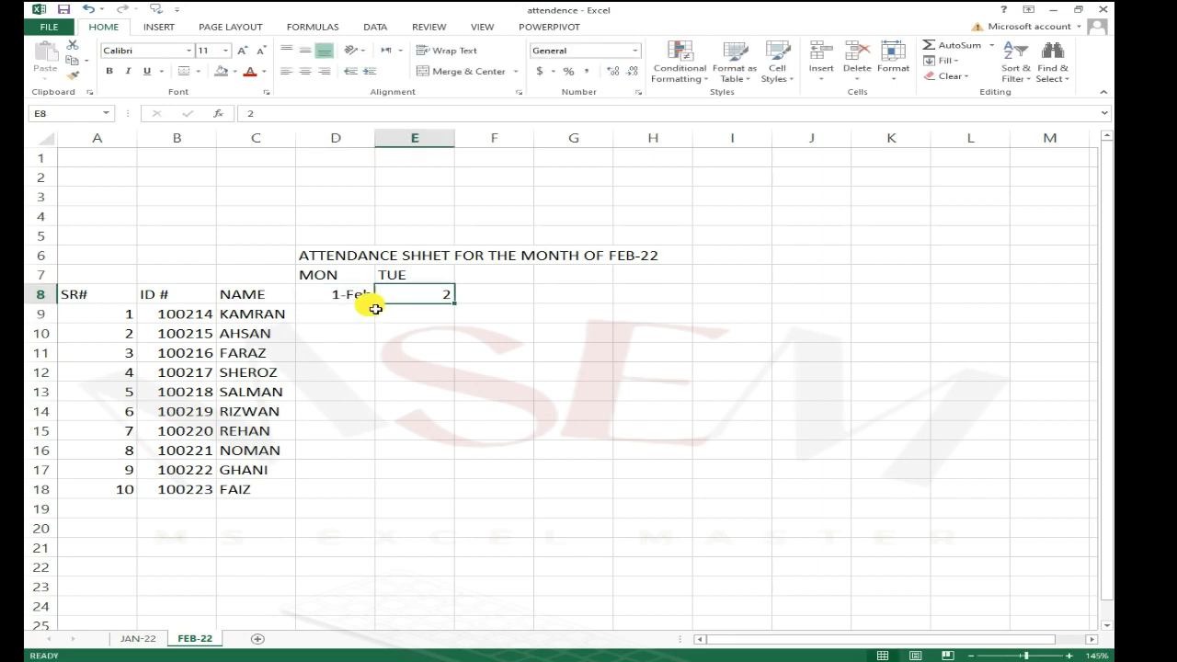
key(Left)
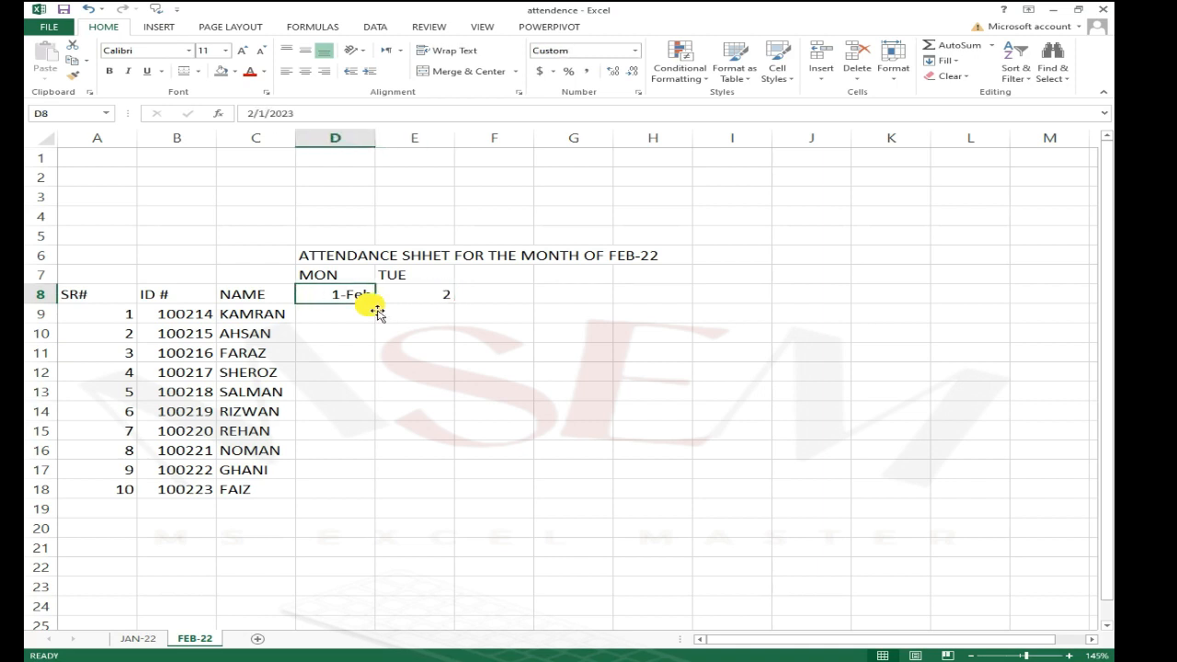
key(Right)
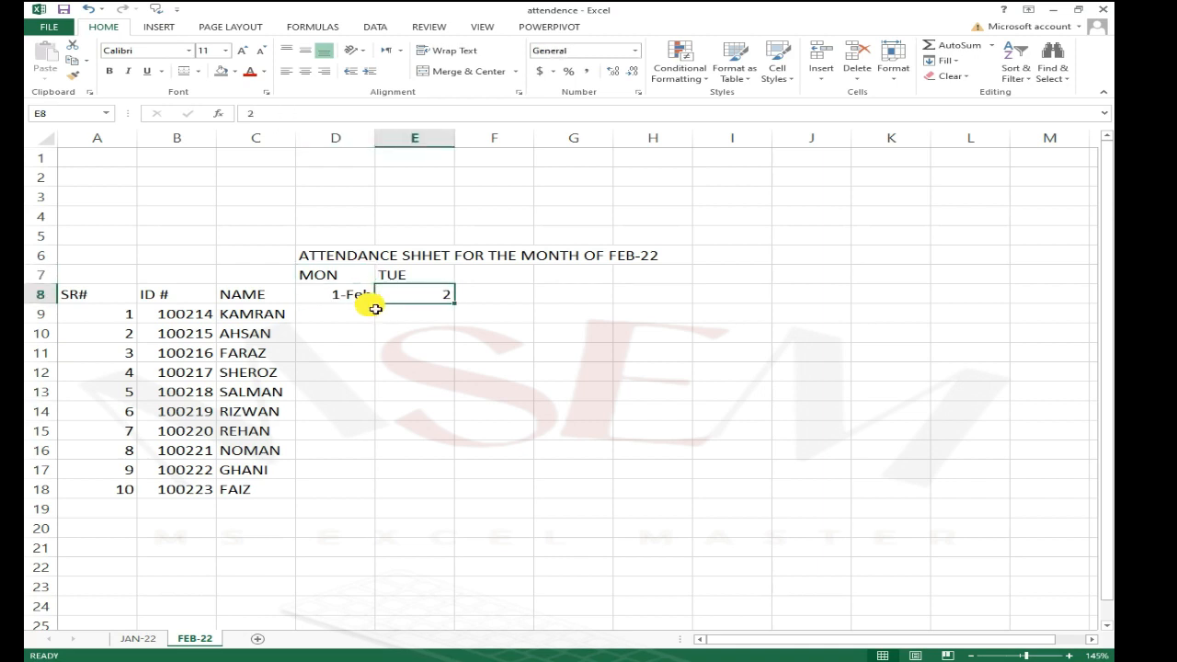
text(2/2)
key(Return)
key(Up)
key(Left)
key(Up)
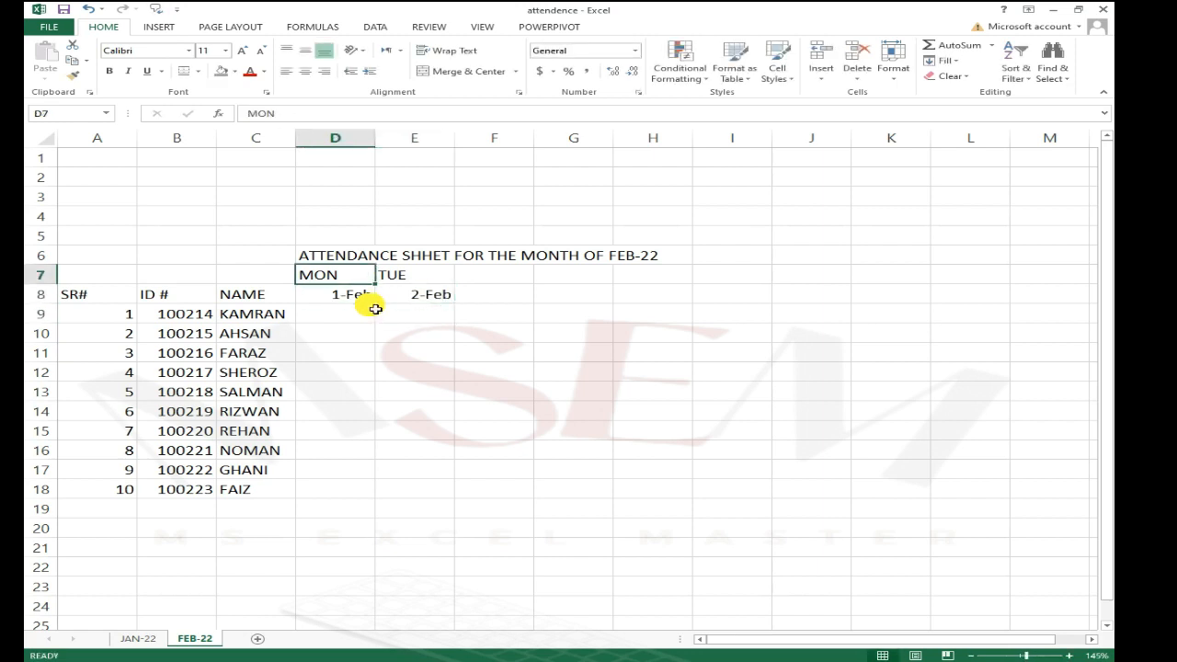
Step: Autofill the day labels and dates from D7:E8 across to column M, ending at WED and 10-Feb
key(shift+Down)
key(shift+Right)
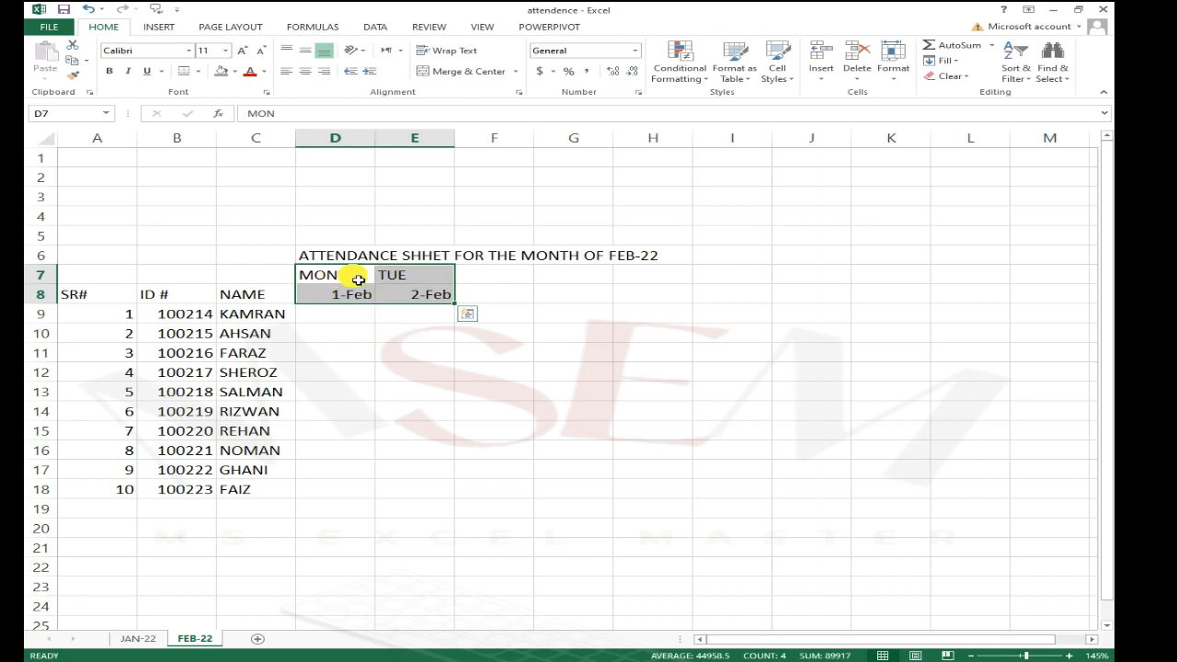
click(358, 312)
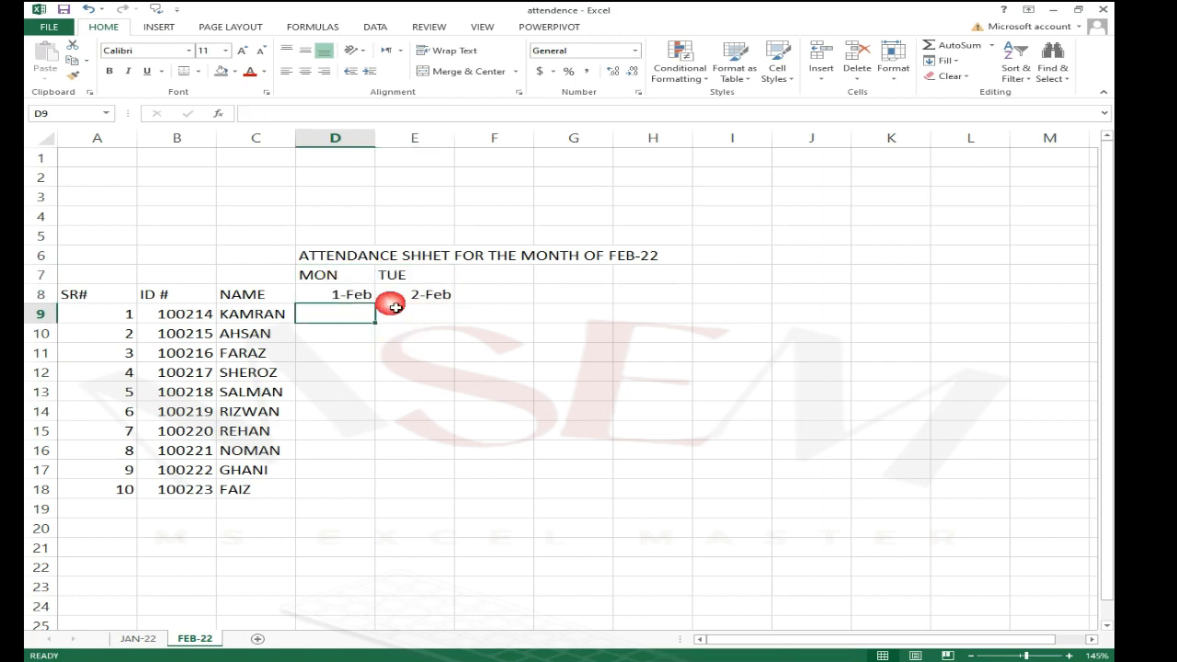
drag(349, 273, 413, 289)
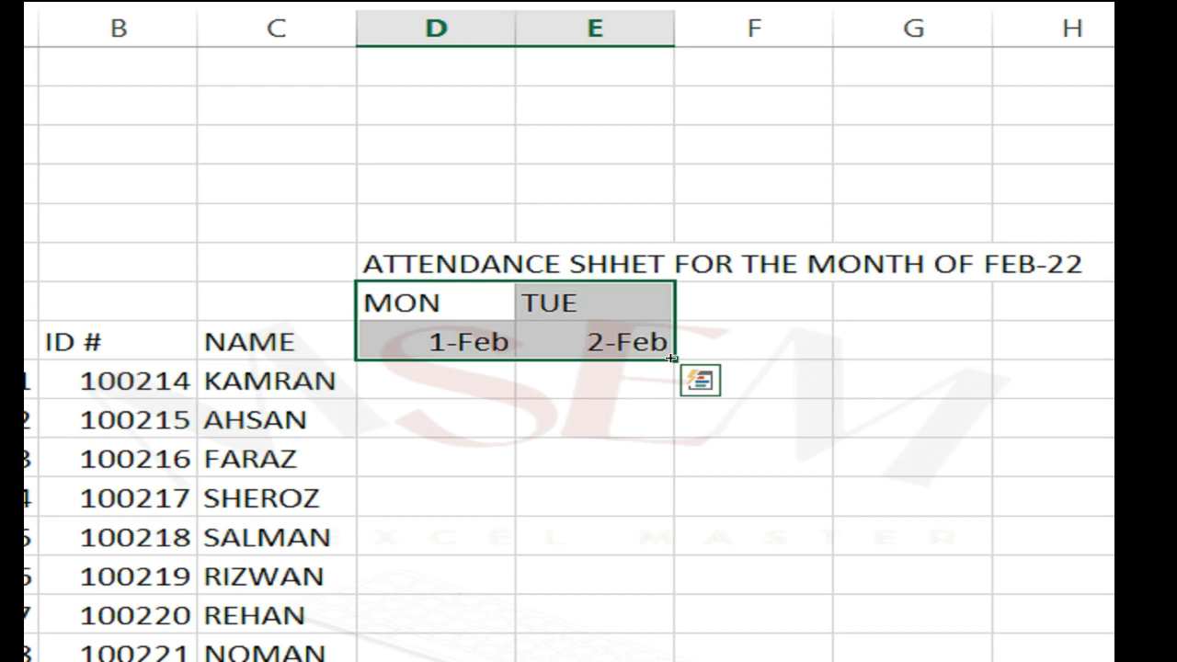
drag(672, 358, 827, 363)
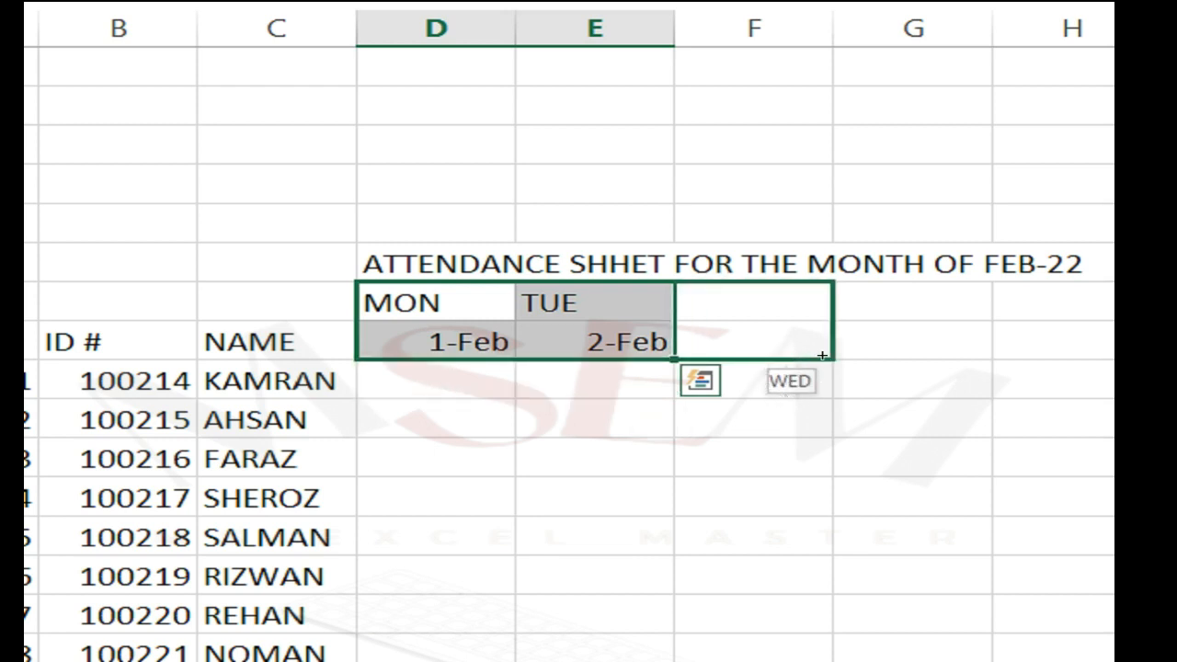
mouse_move(829, 353)
mouse_down()
mouse_move(1176, 337)
mouse_move(834, 340)
mouse_up()
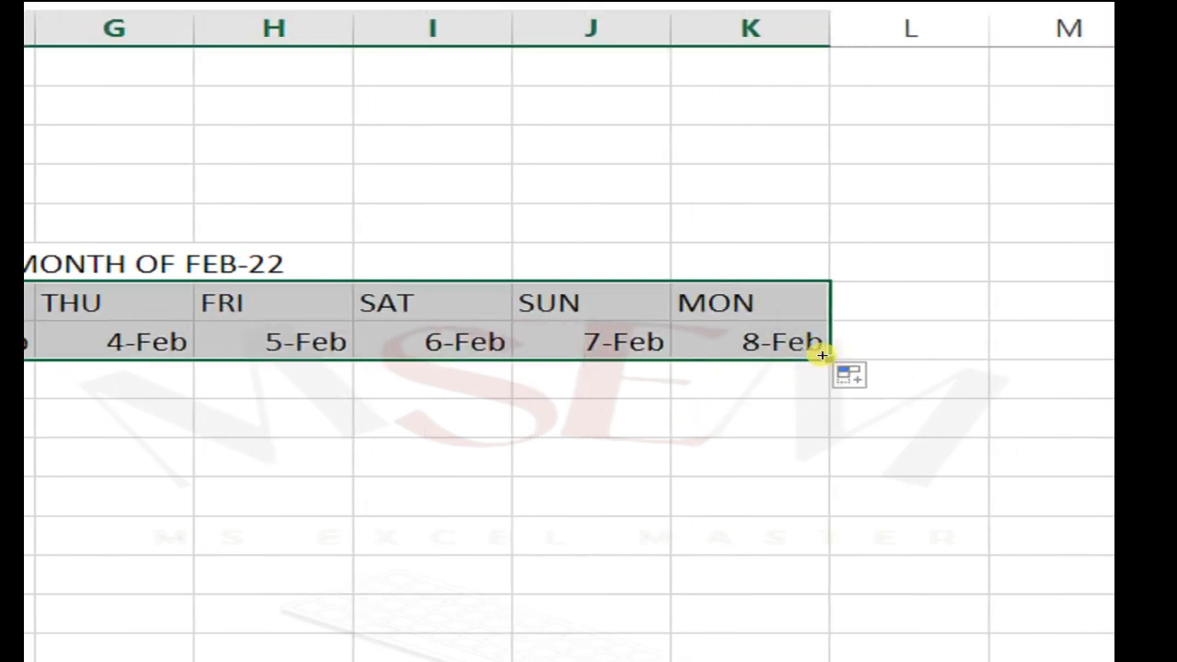
drag(823, 356, 980, 339)
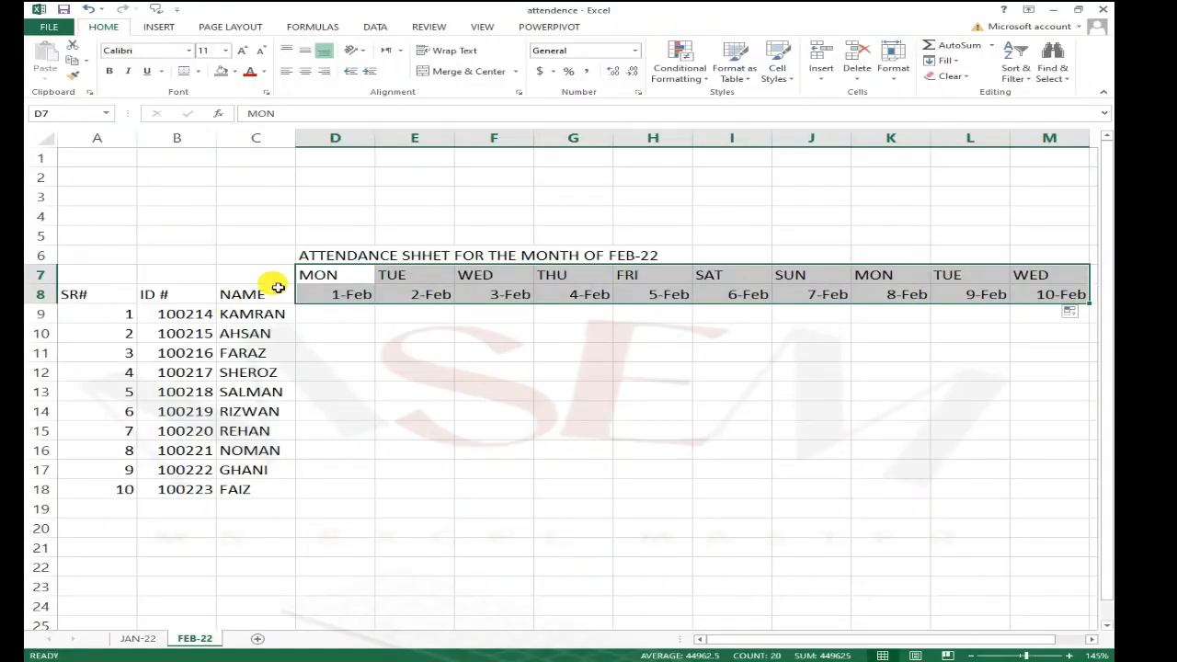
click(296, 618)
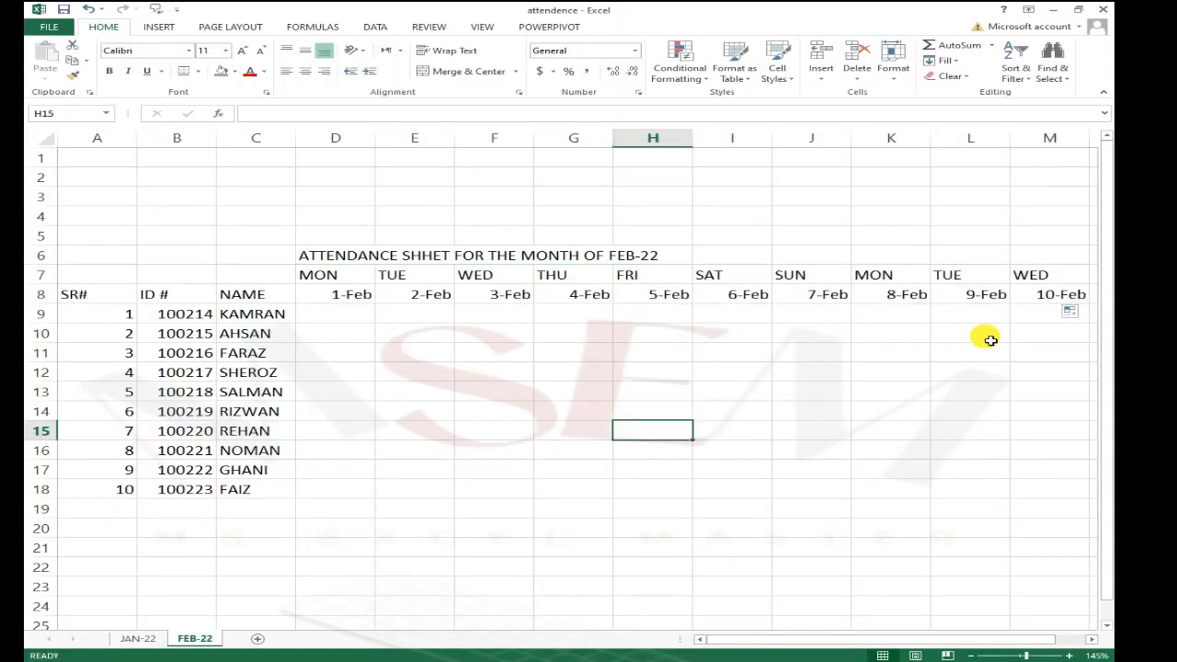
click(810, 370)
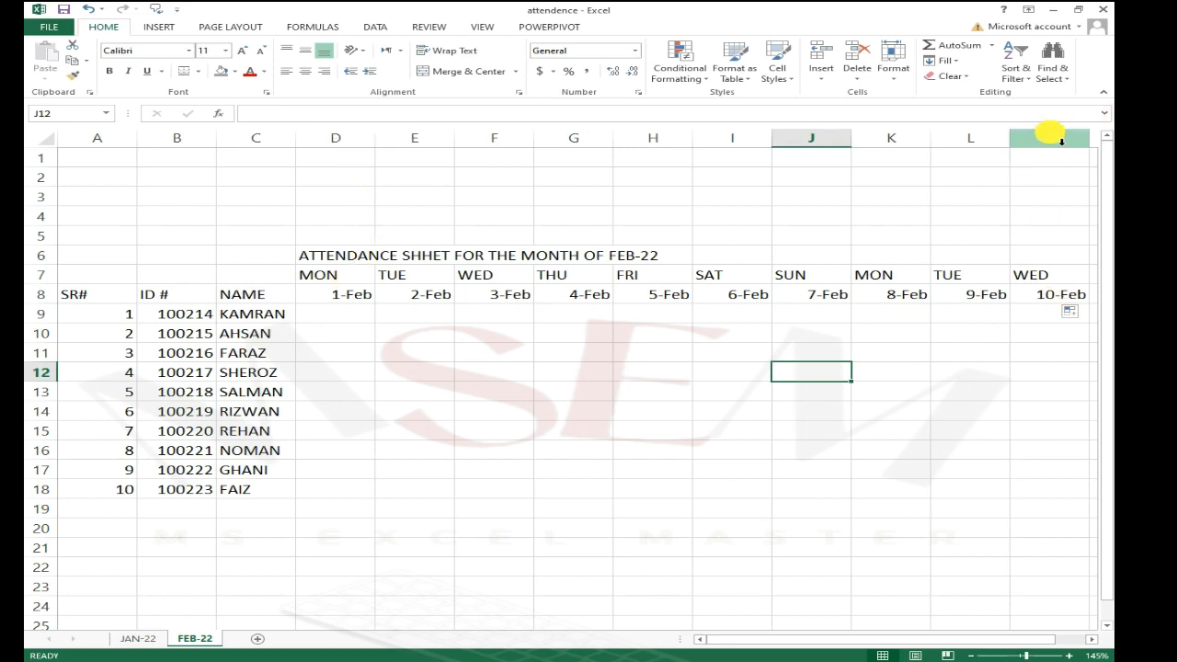
Step: Narrow columns D through M to a width of about 3.57 (30 pixels)
drag(1053, 142, 355, 184)
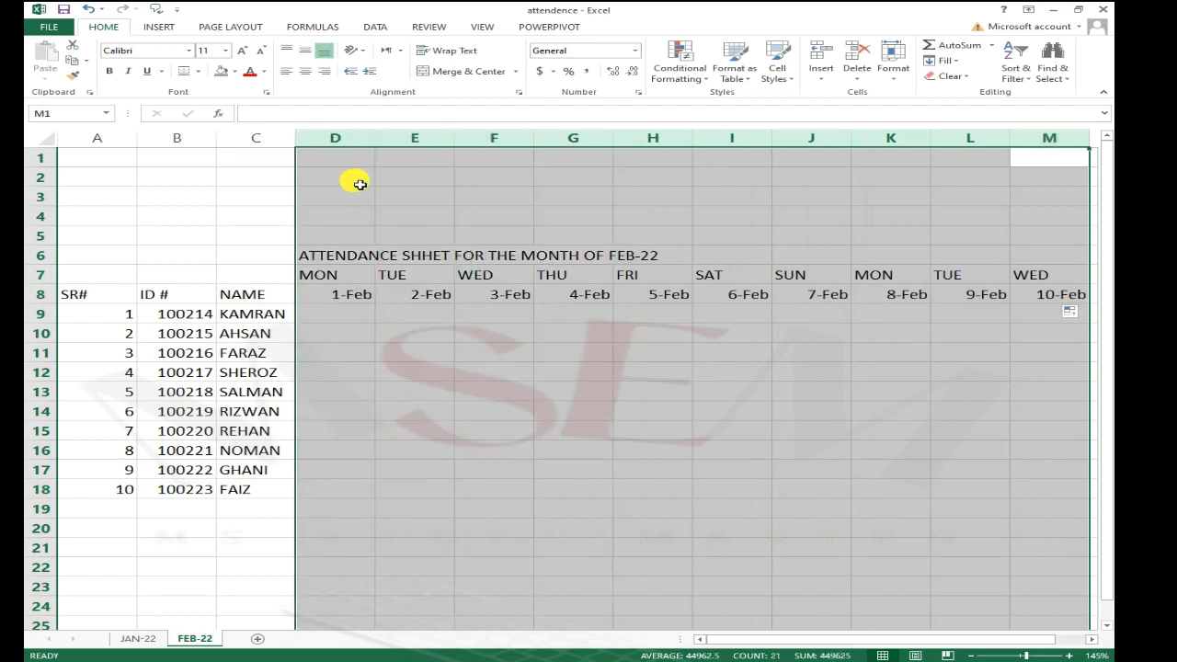
click(383, 147)
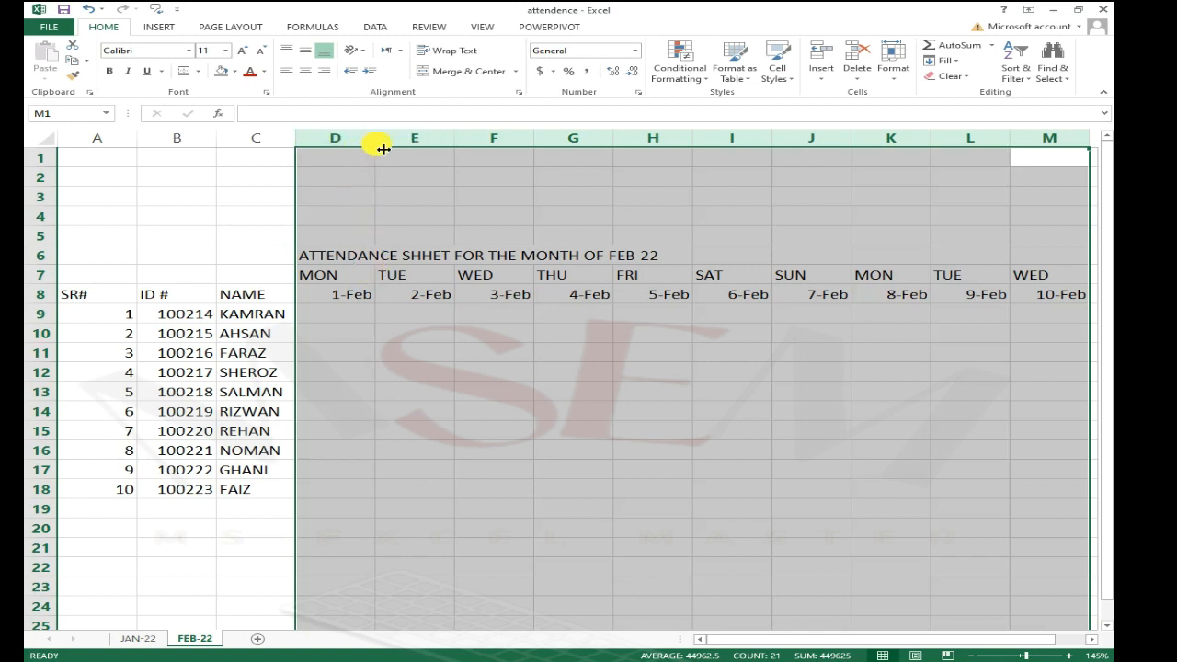
click(382, 149)
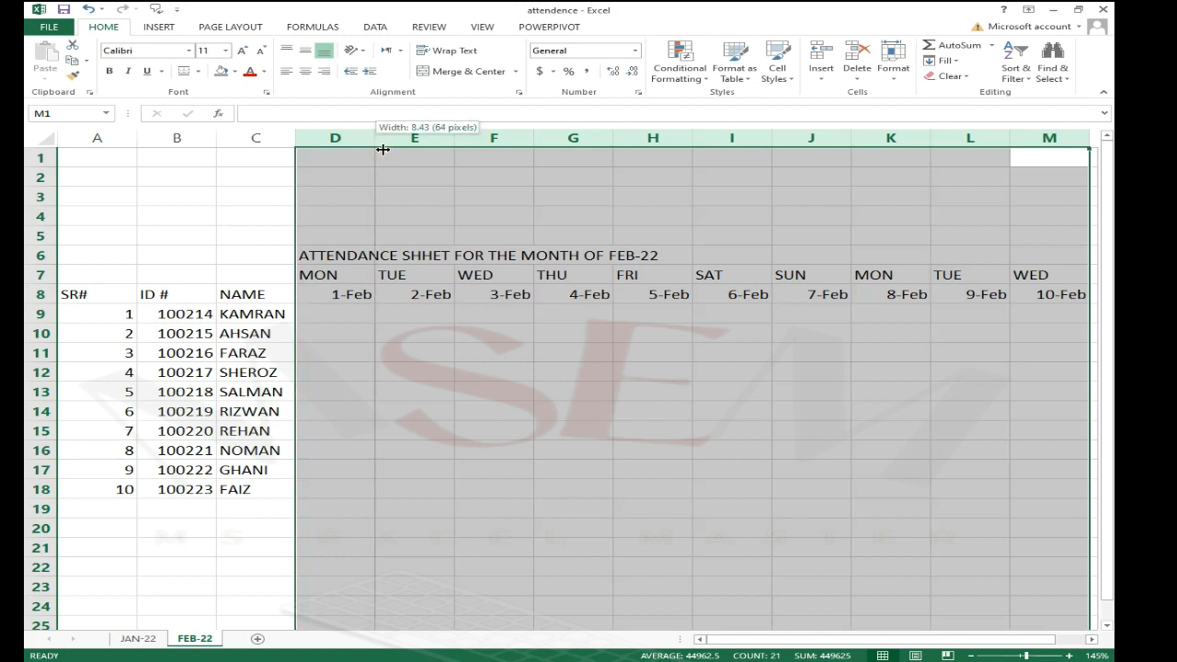
drag(381, 148, 340, 152)
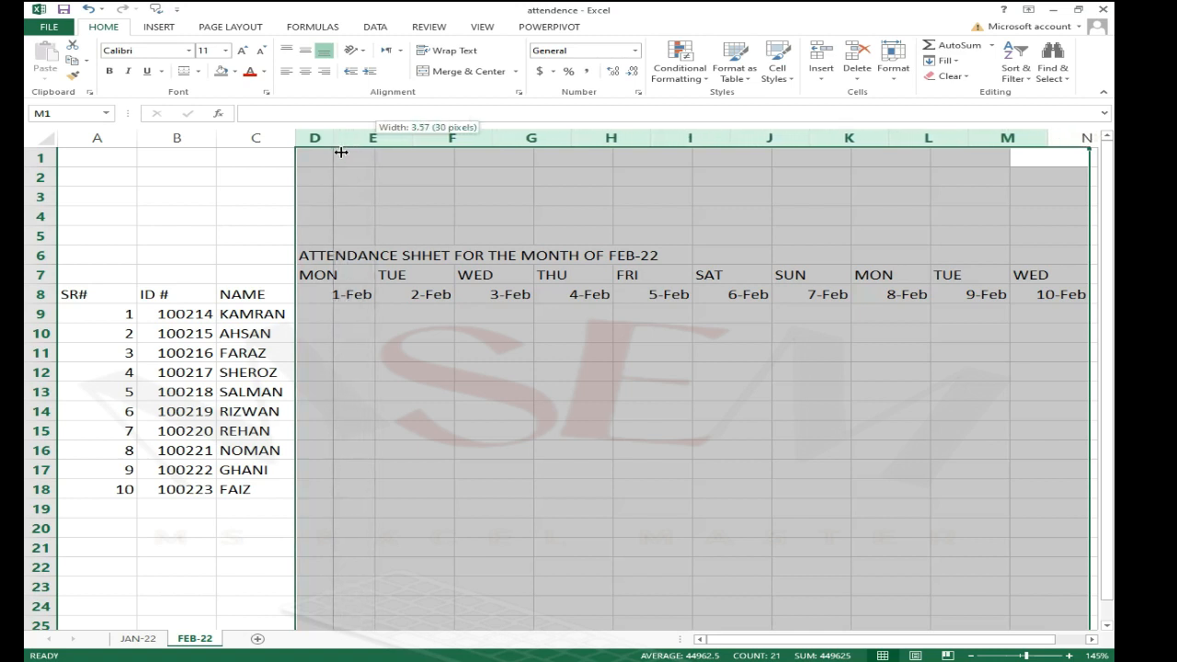
drag(340, 281, 344, 147)
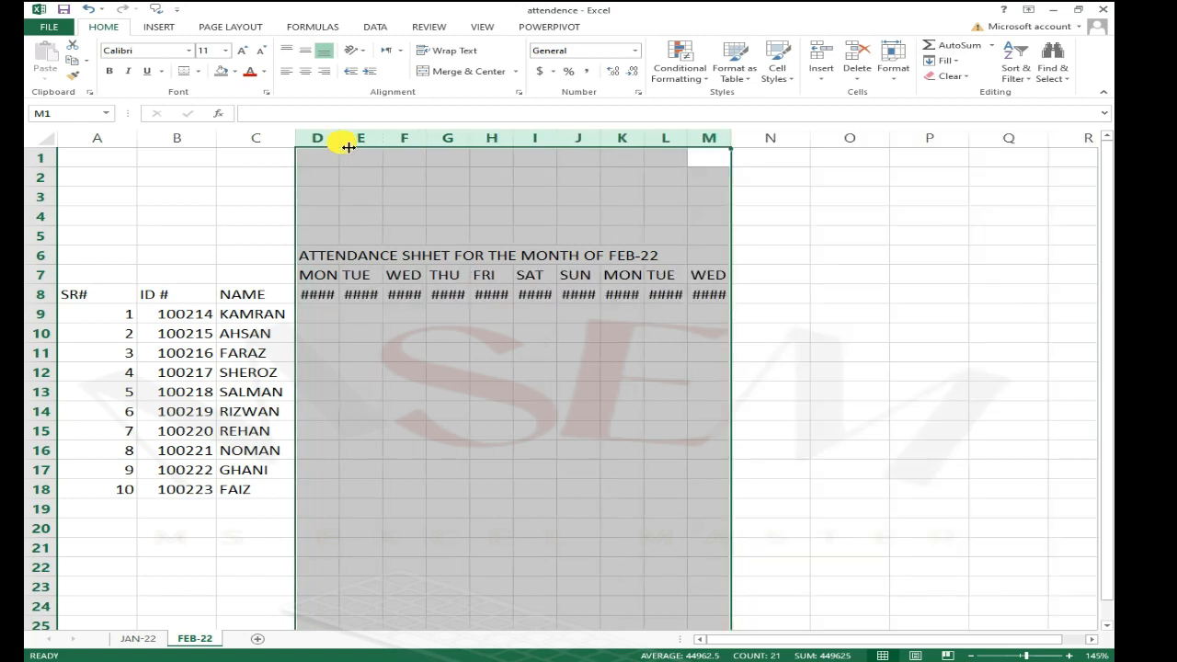
click(453, 316)
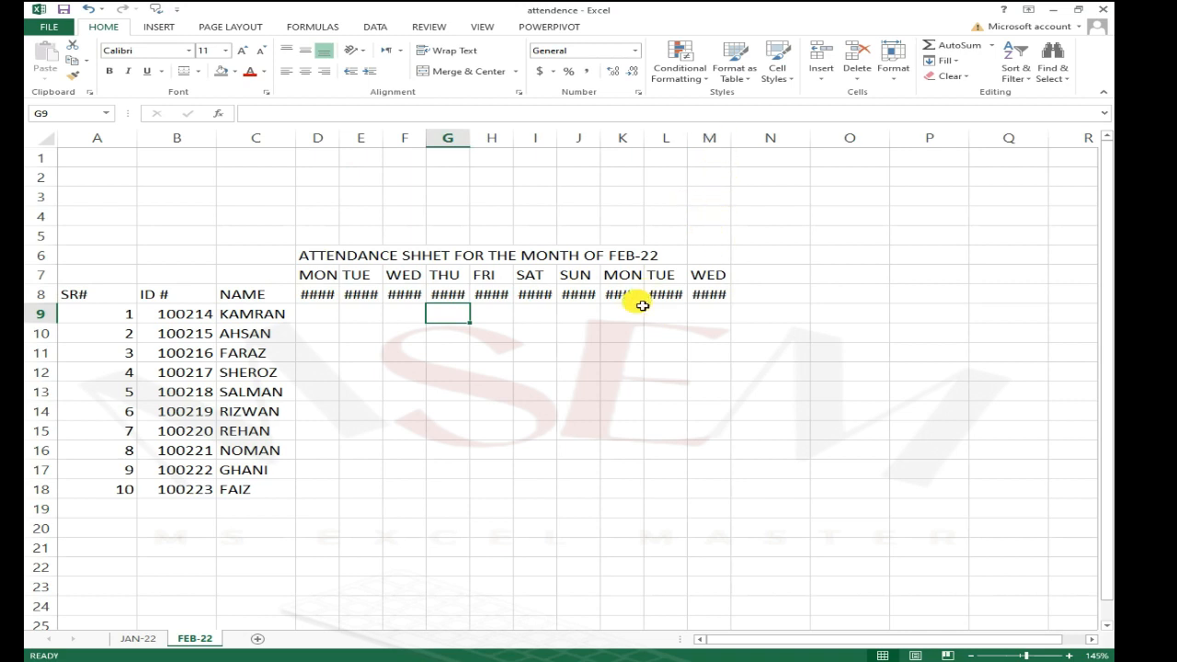
Step: Widen columns D through M so the February dates fit
mouse_move(710, 275)
mouse_down()
mouse_move(709, 296)
mouse_move(664, 299)
mouse_move(709, 296)
mouse_up()
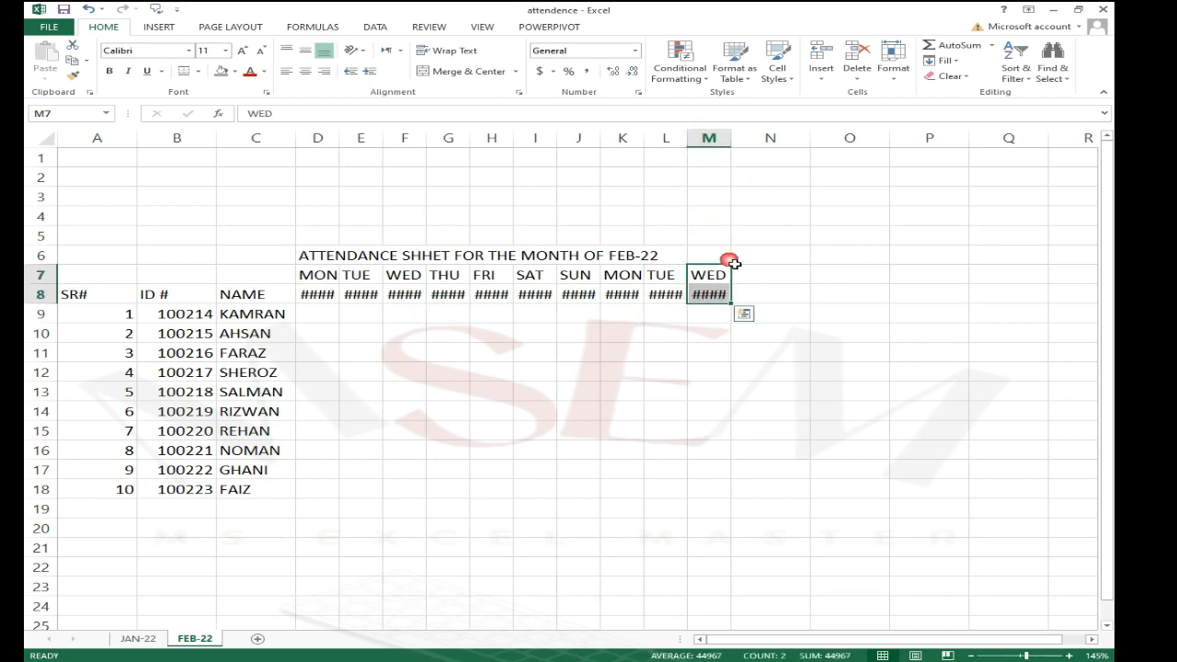
click(745, 196)
drag(711, 139, 355, 140)
click(469, 372)
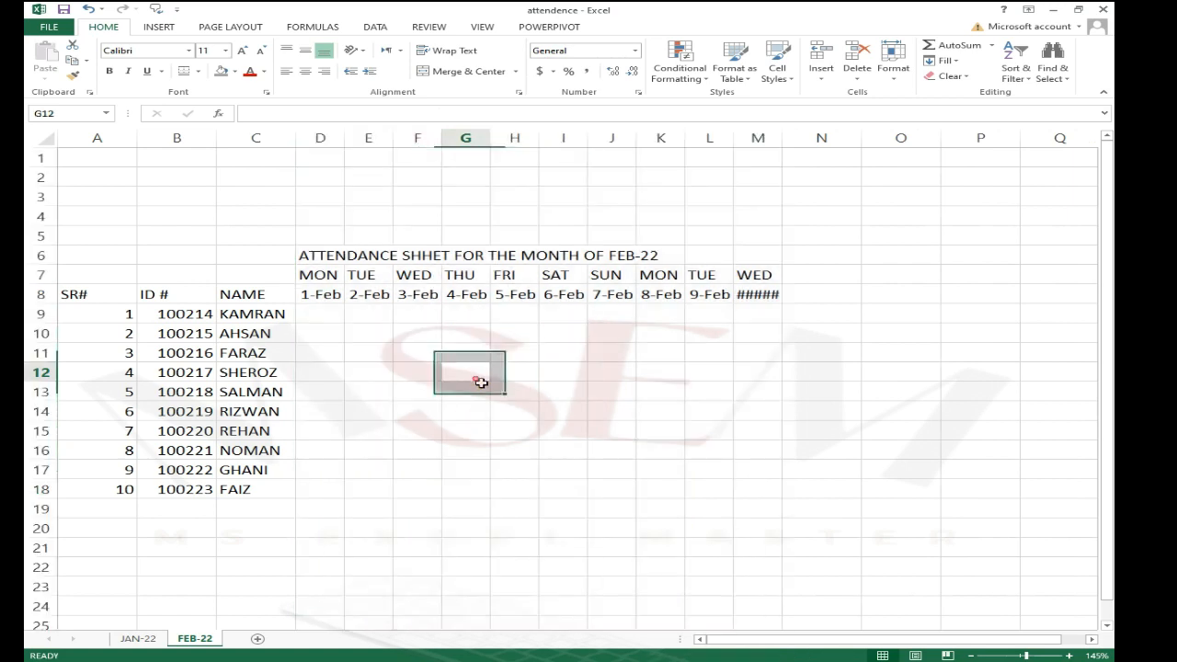
Step: Autofit column M to its 10-Feb date, then narrow it back to match the other columns
click(775, 298)
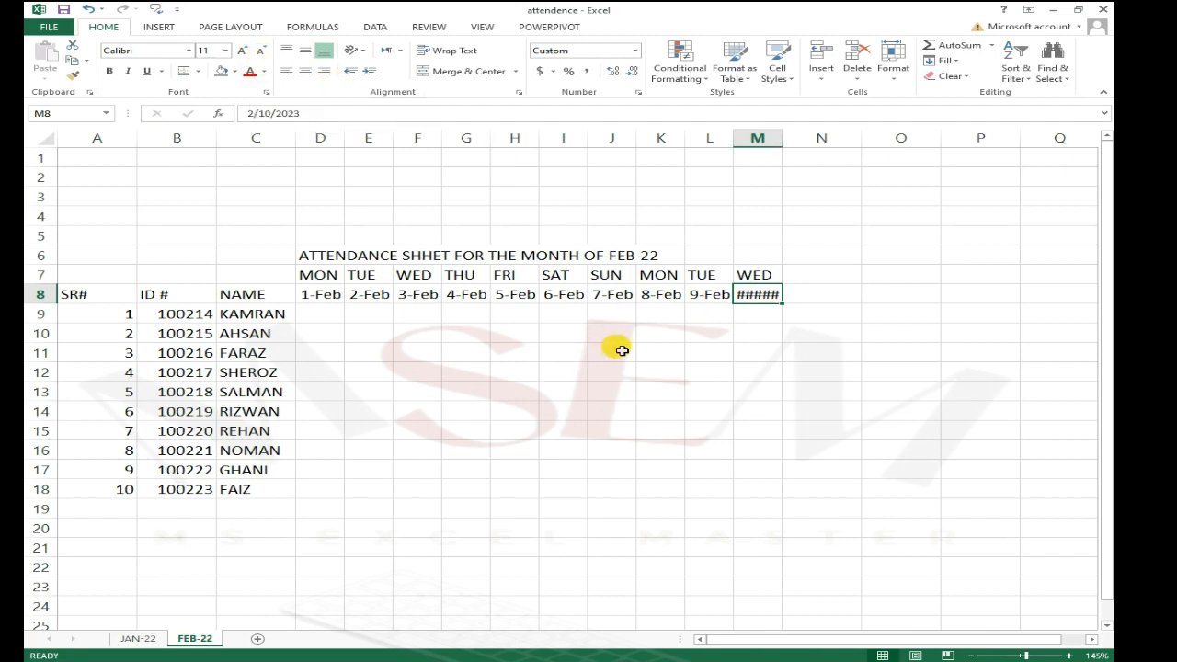
click(700, 317)
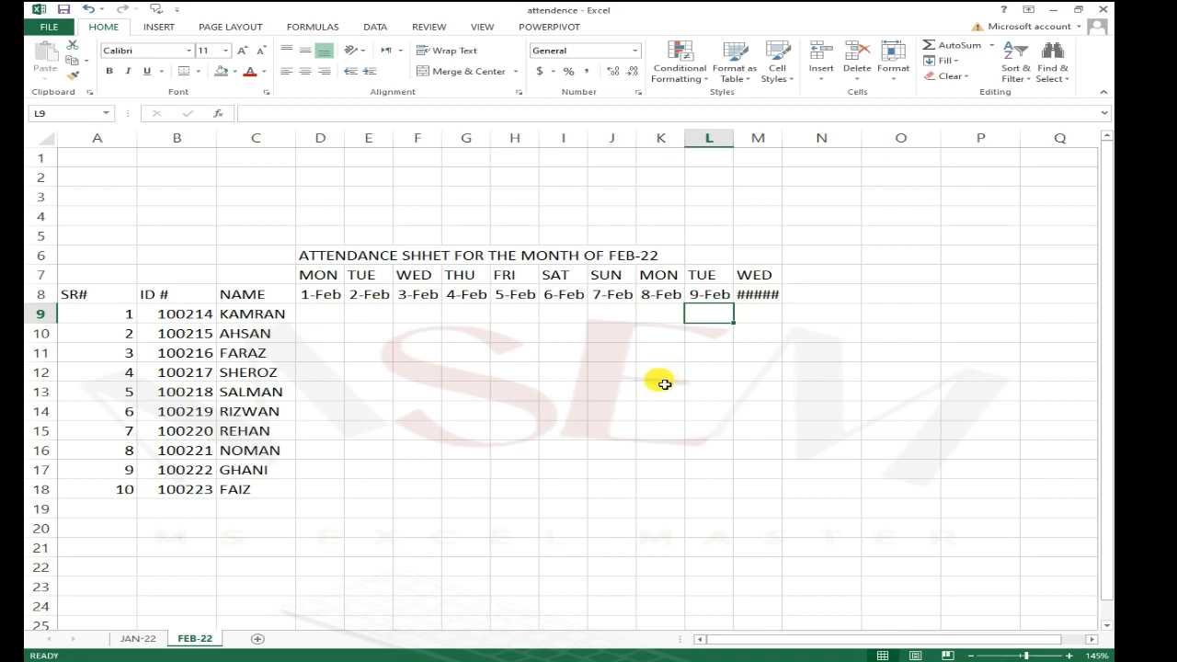
click(762, 292)
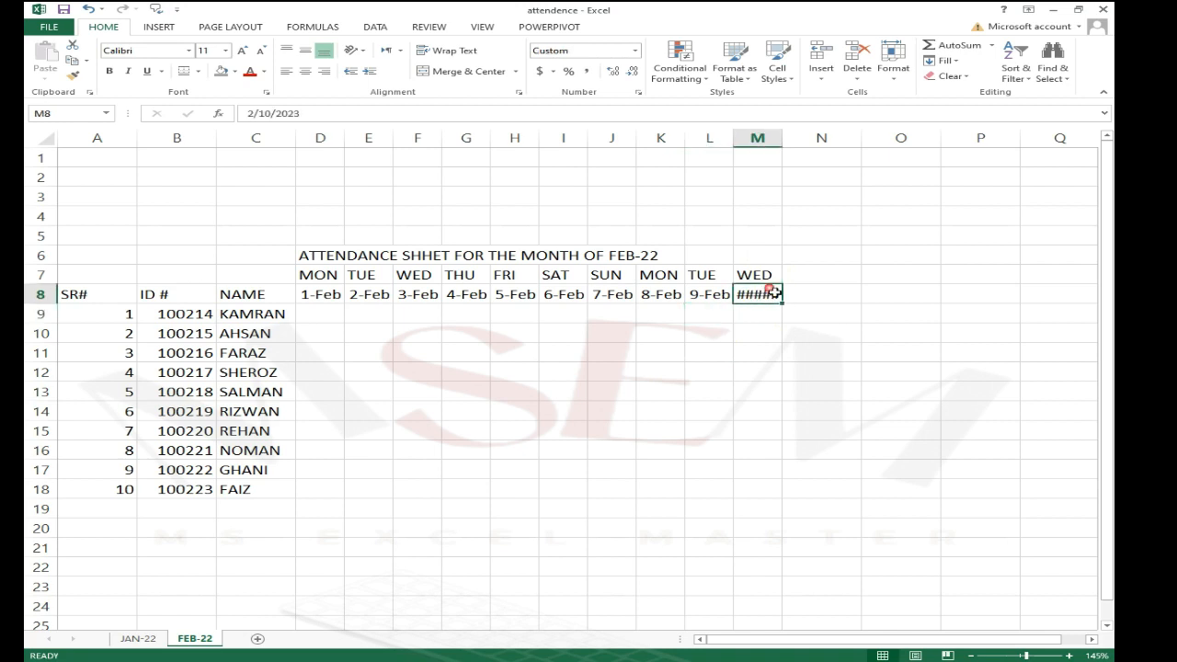
double_click(784, 140)
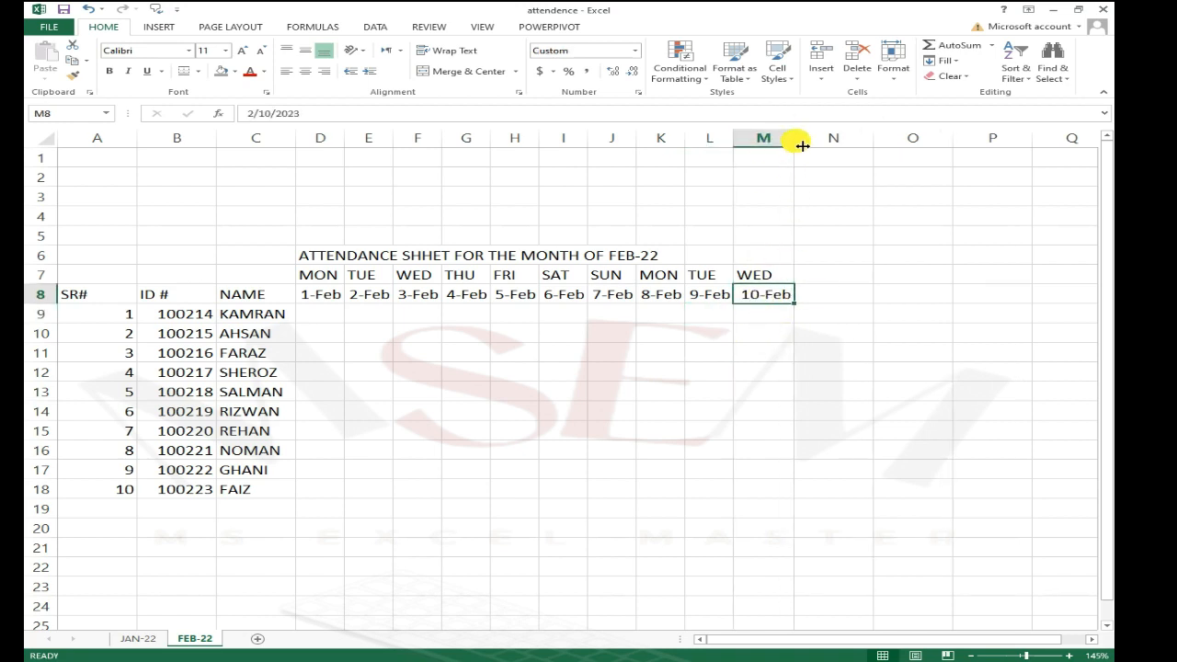
drag(802, 145, 783, 143)
Step: Decrease the font size of the day and date headers in D7:M8 to 9
drag(757, 272, 329, 297)
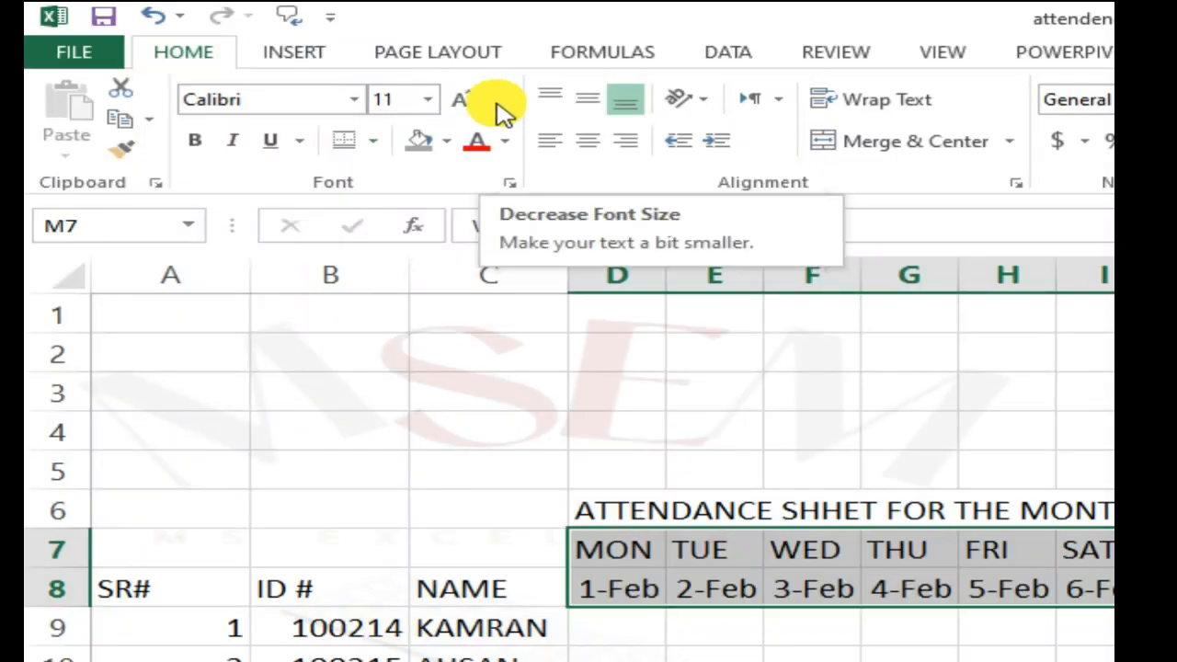
click(258, 53)
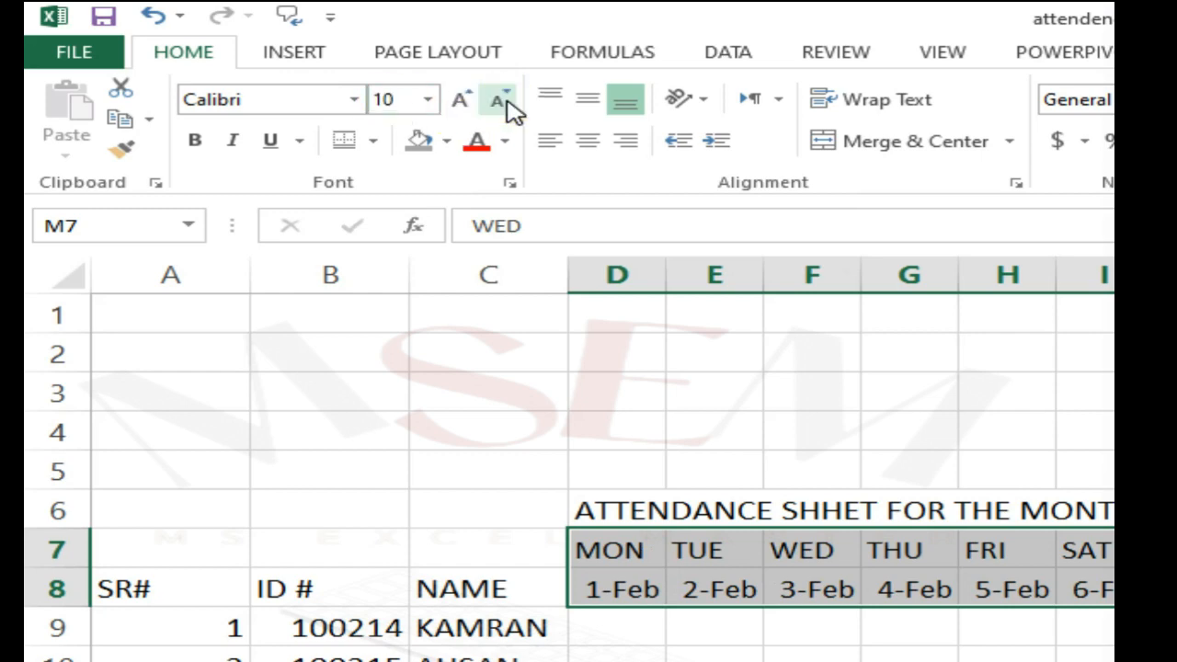
click(500, 101)
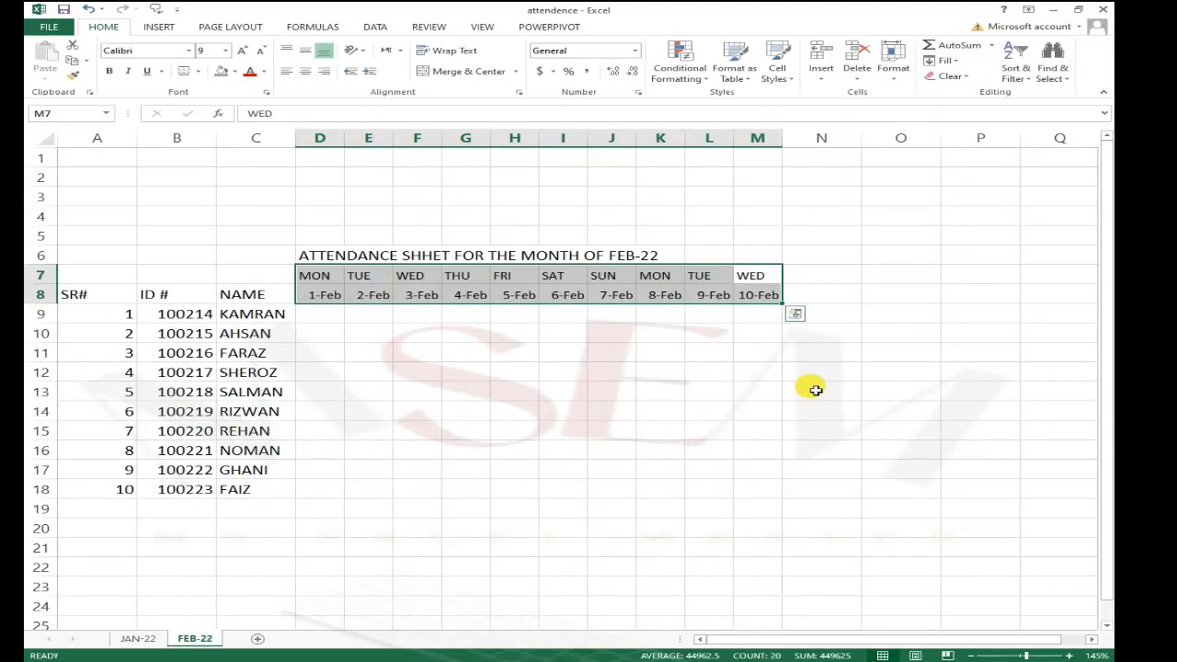
click(816, 390)
Step: Autofit columns D through M and clear the title from cell D6
drag(760, 138, 334, 165)
double_click(349, 141)
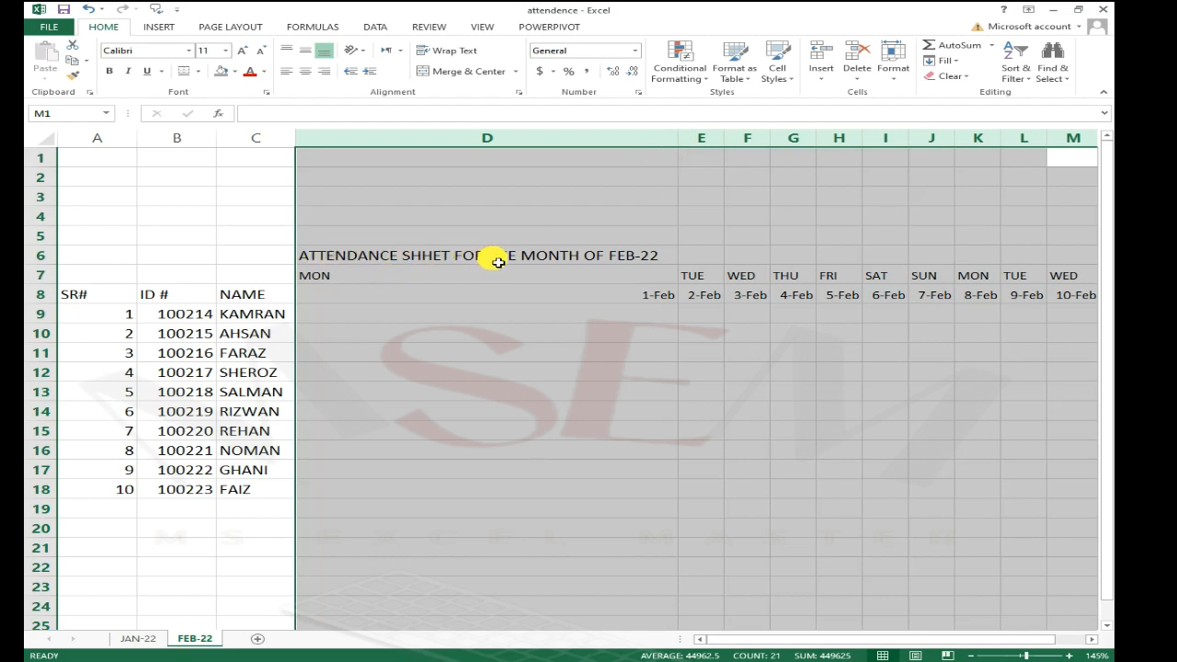
click(499, 262)
key(Delete)
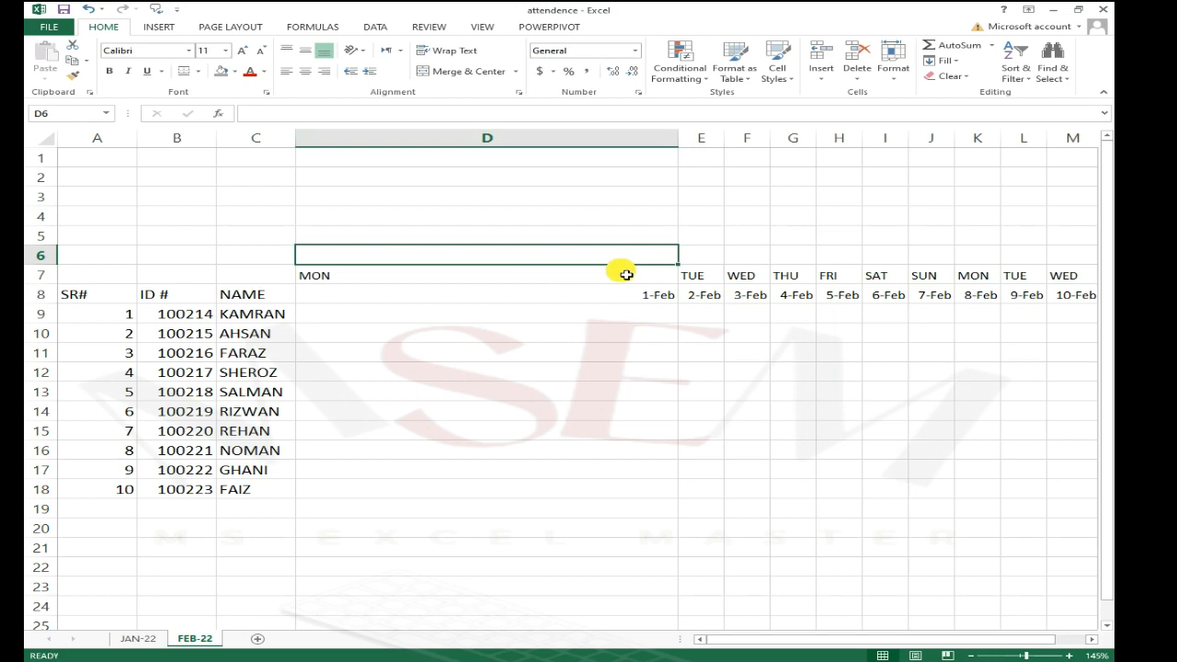
Step: Autofit column D back to the width of its contents
click(554, 350)
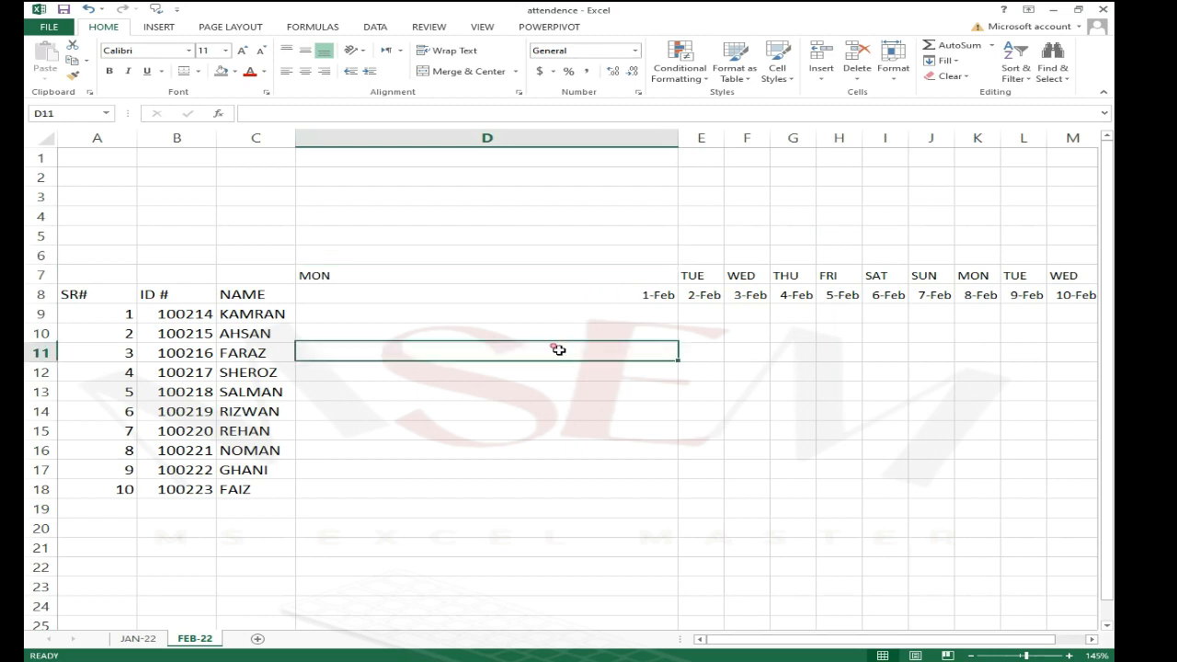
double_click(681, 145)
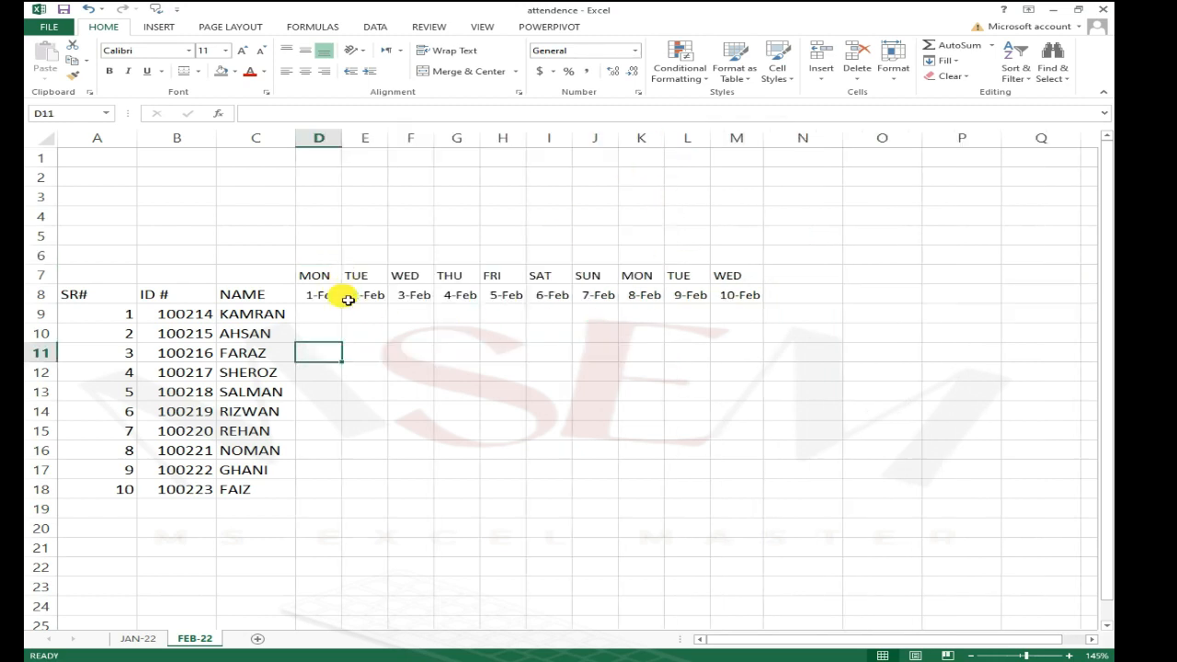
drag(736, 138, 344, 160)
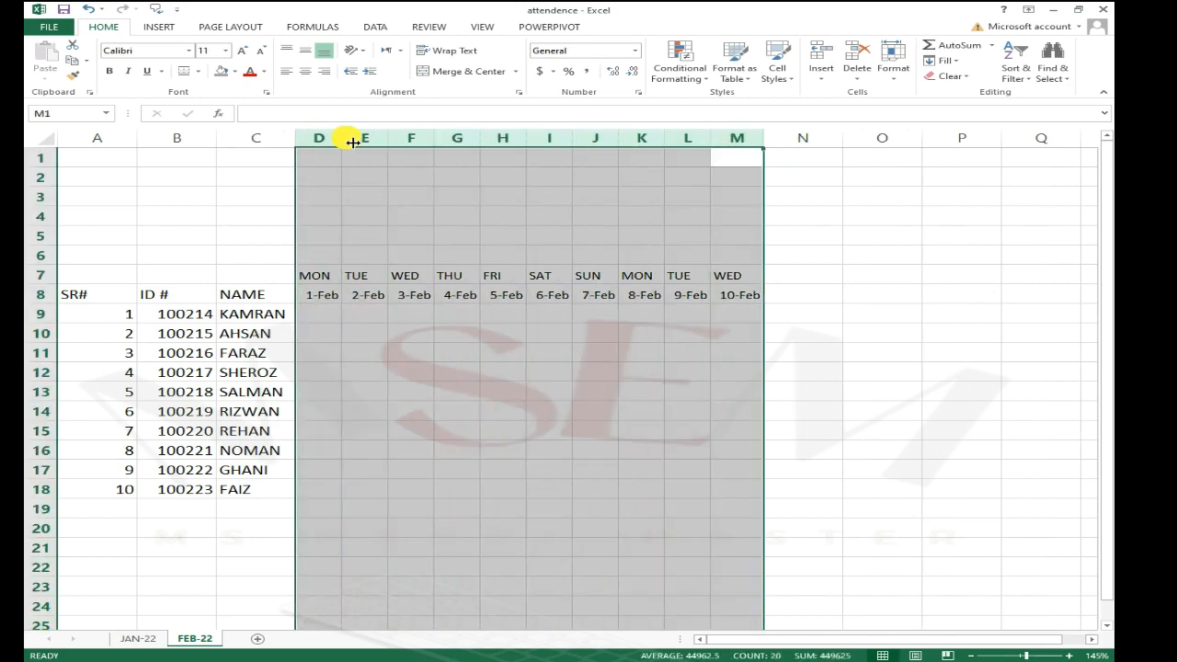
click(644, 236)
Step: Widen columns J, G and E
drag(618, 140, 661, 147)
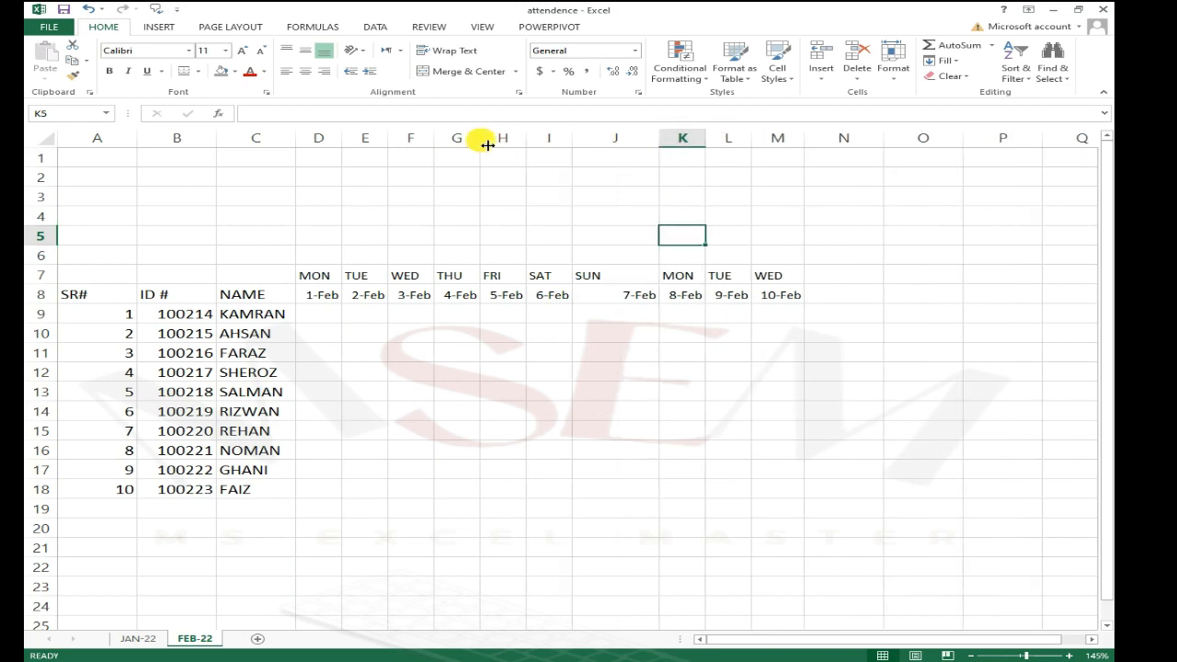
drag(480, 145, 568, 146)
drag(390, 138, 439, 139)
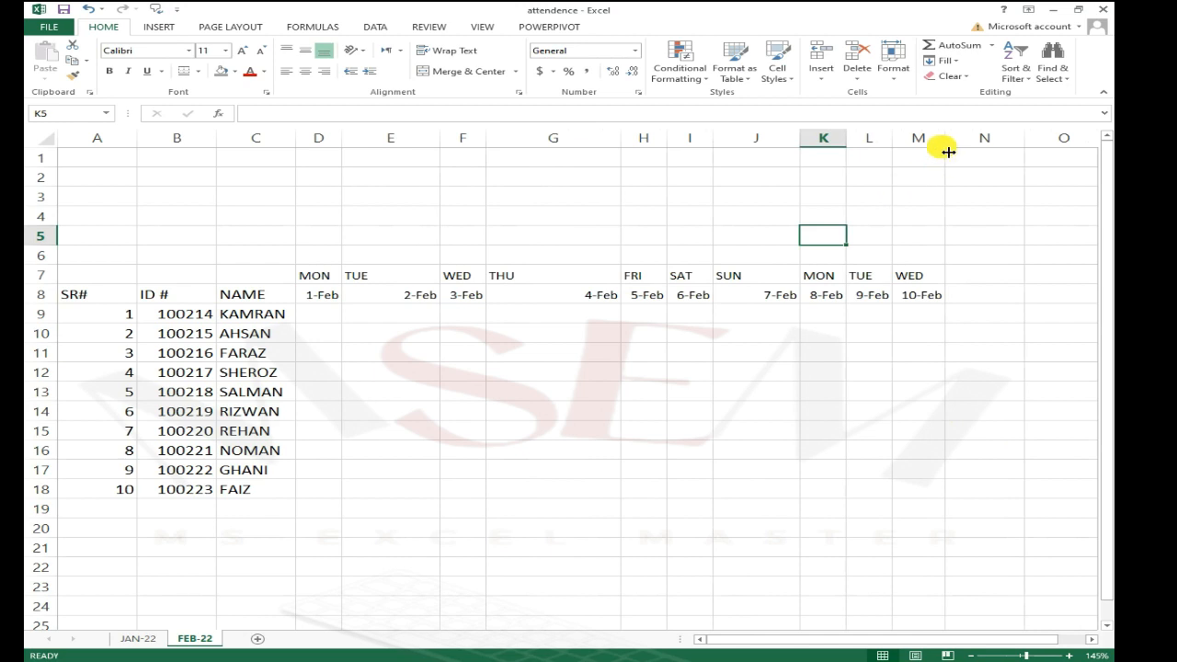
Step: Autofit columns D through M to even widths
drag(946, 140, 346, 143)
click(837, 371)
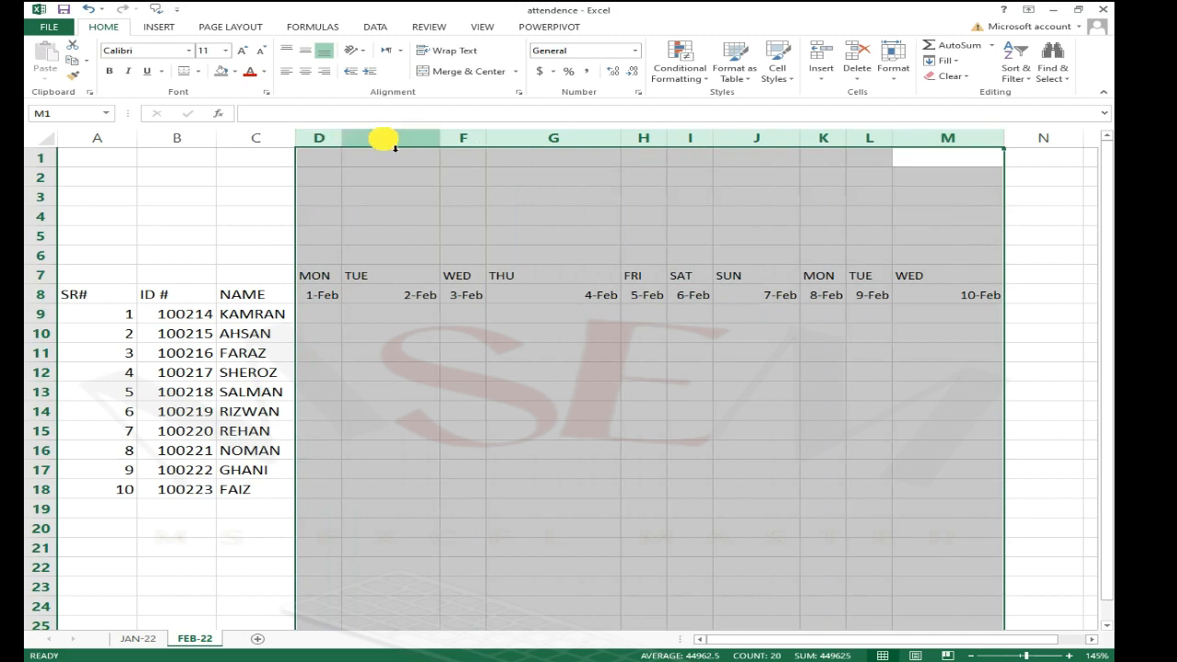
double_click(353, 146)
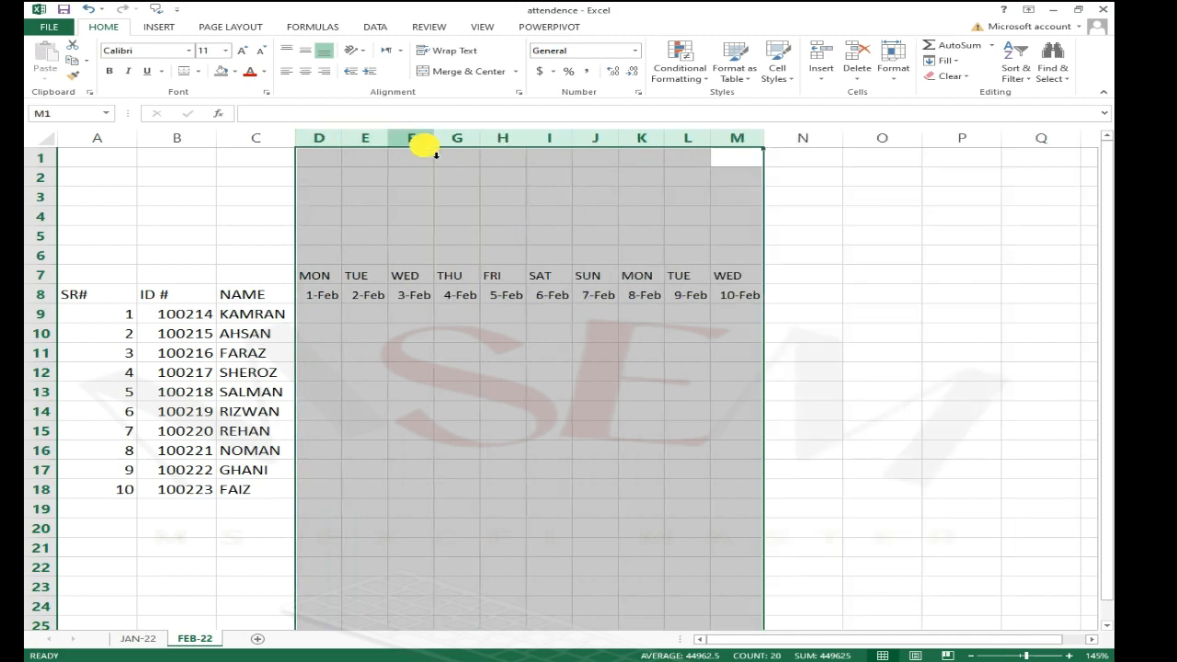
click(470, 337)
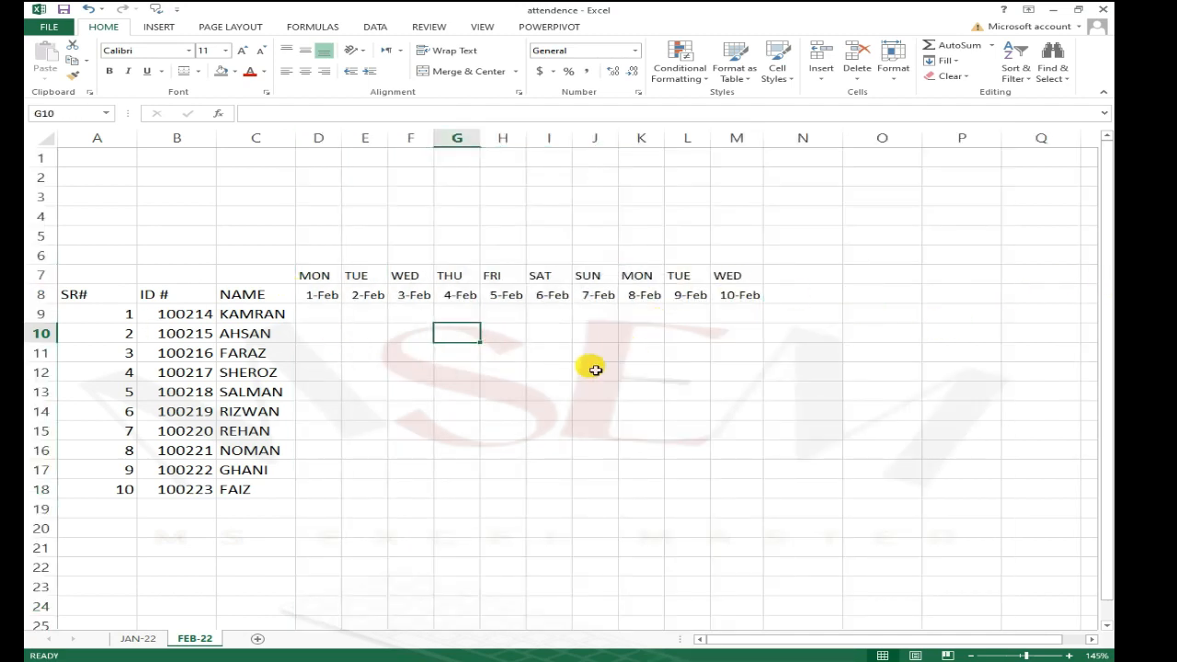
Step: Enter the title ATTENDANCE SHEET FOR THE MONTH OF FEB-22 in cell D6
click(550, 373)
click(704, 314)
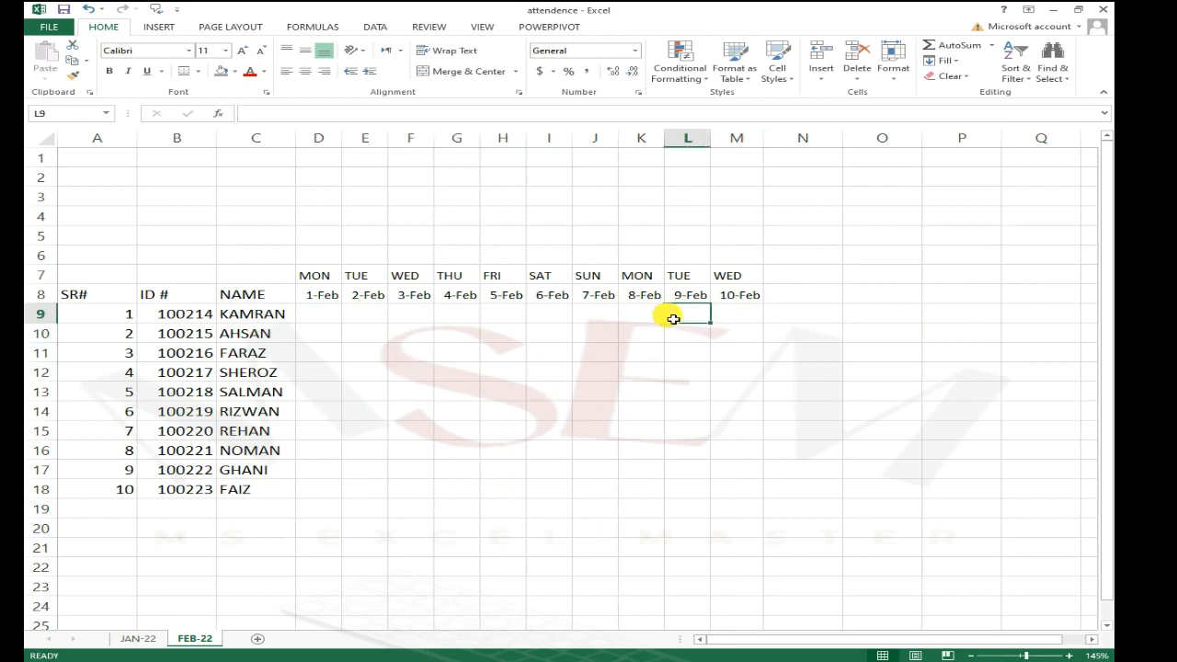
click(331, 258)
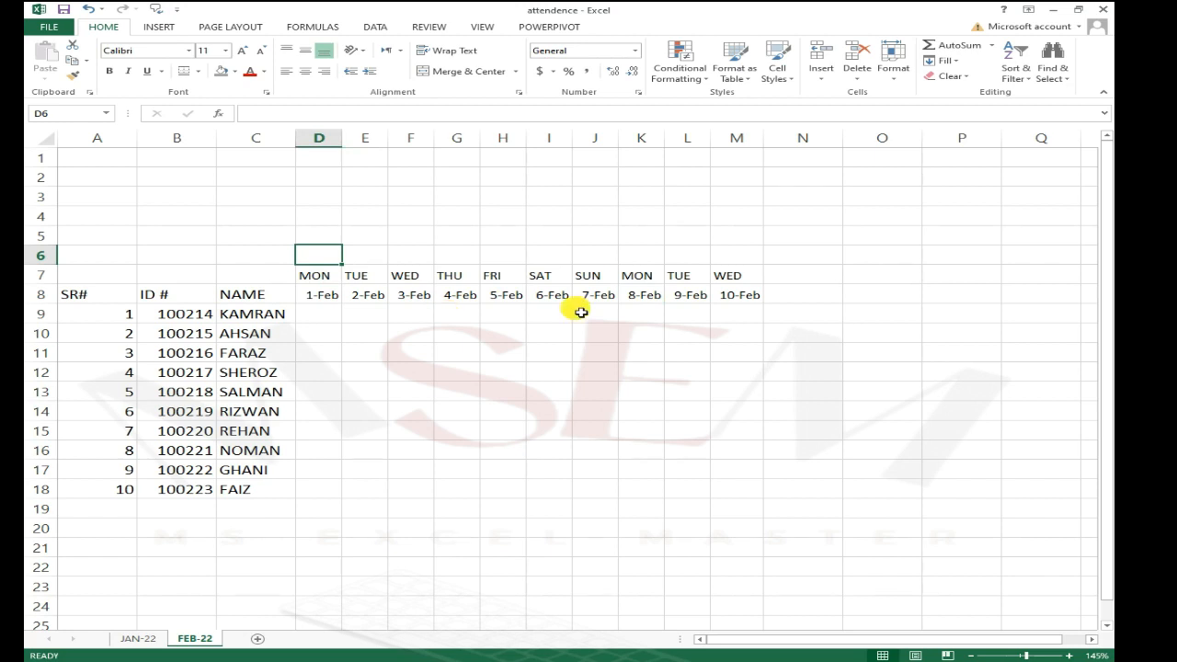
text(AT)
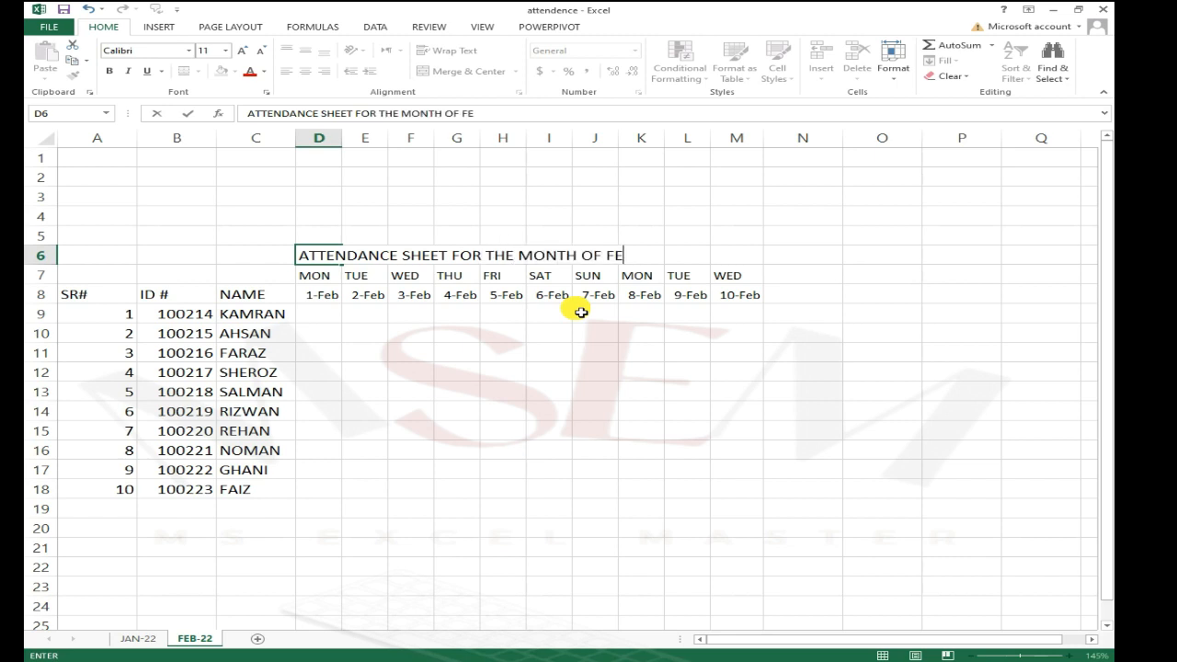
text(2)
key(Return)
key(Up)
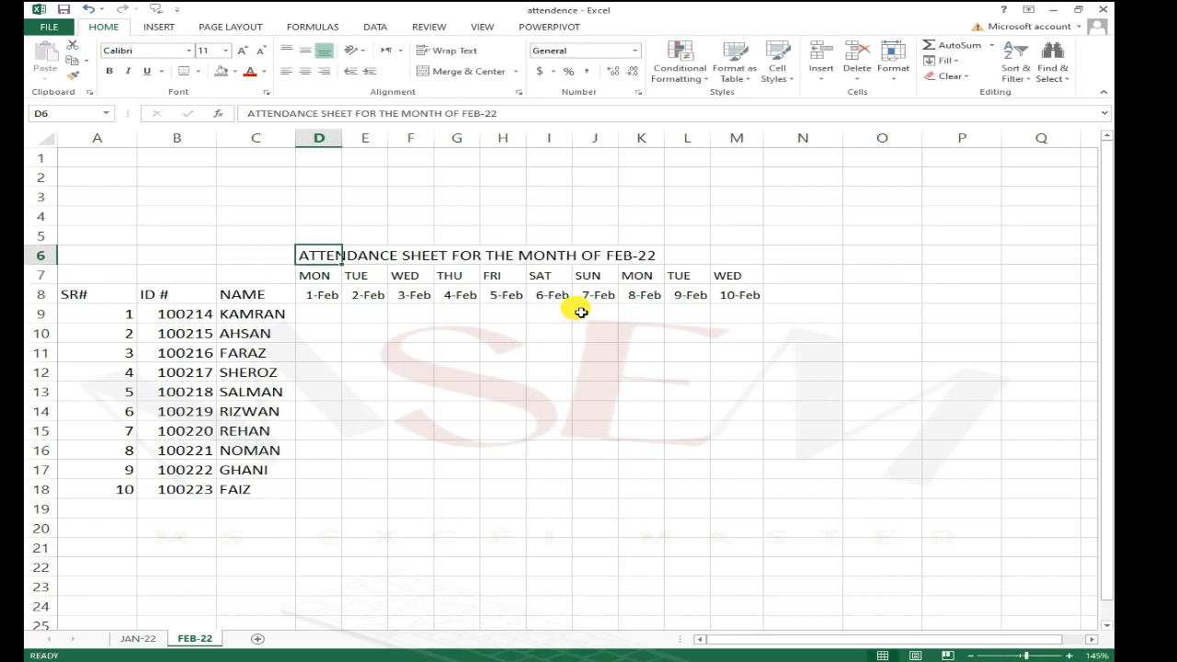
Step: Edit the title in D6 so it ends with FEB-23
key(F2)
key(BackSpace)
key(Return)
key(Up)
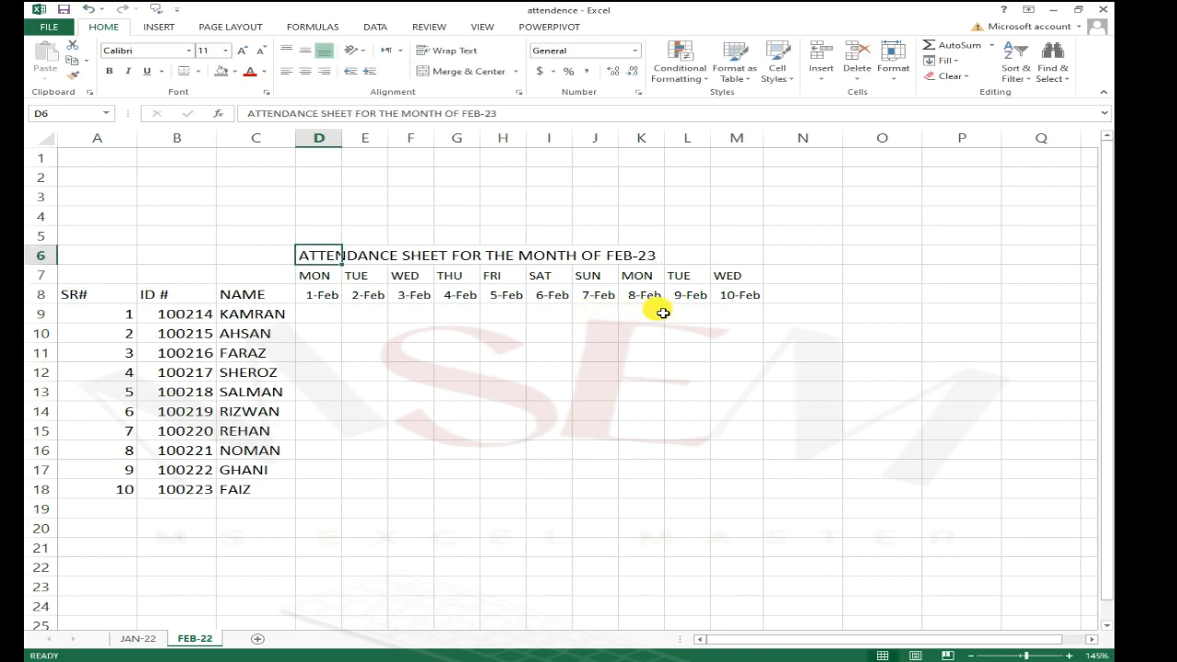
Step: Examine the title and header cells of the FEB-22 sheet
click(339, 331)
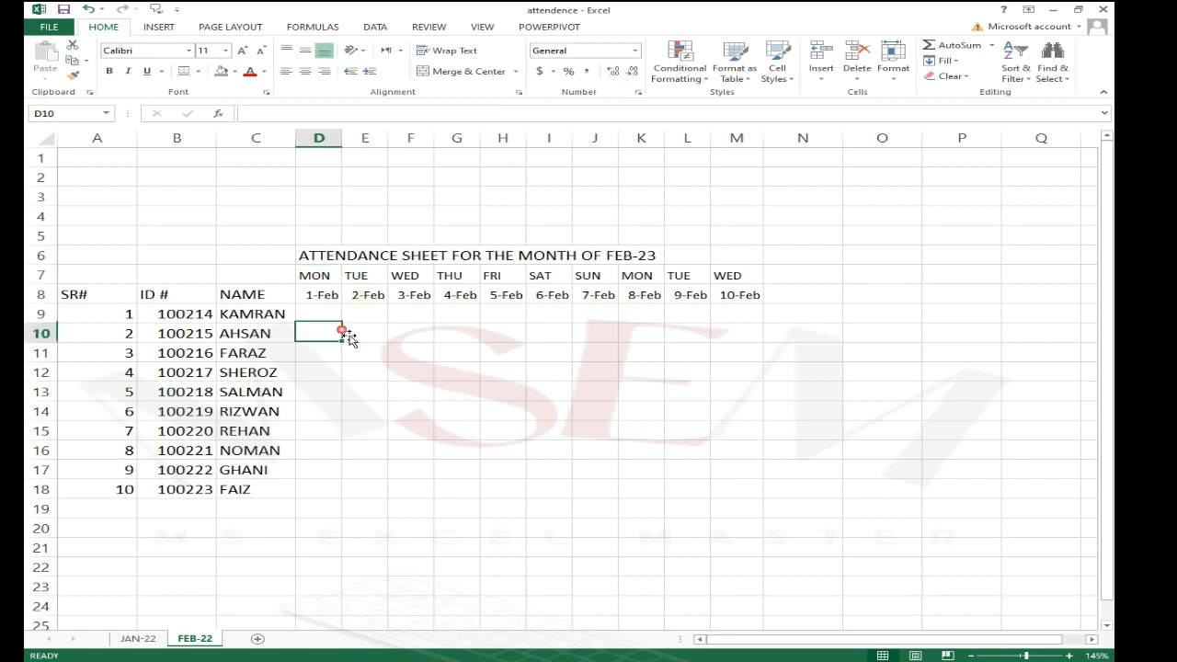
click(641, 313)
click(320, 263)
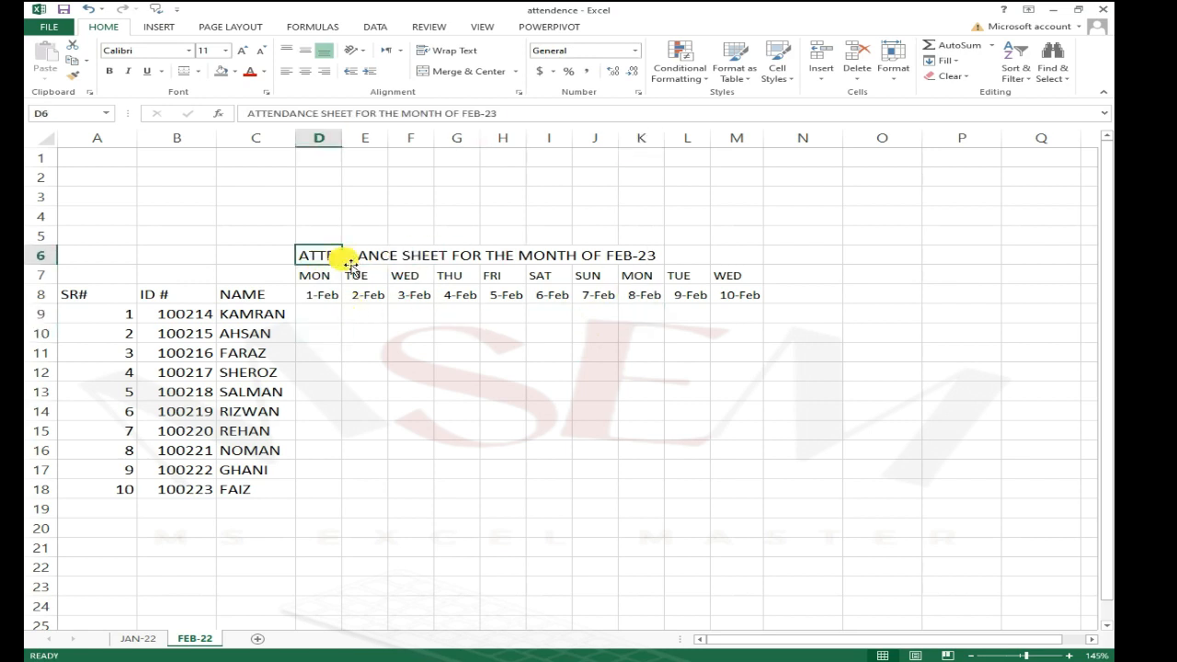
click(686, 355)
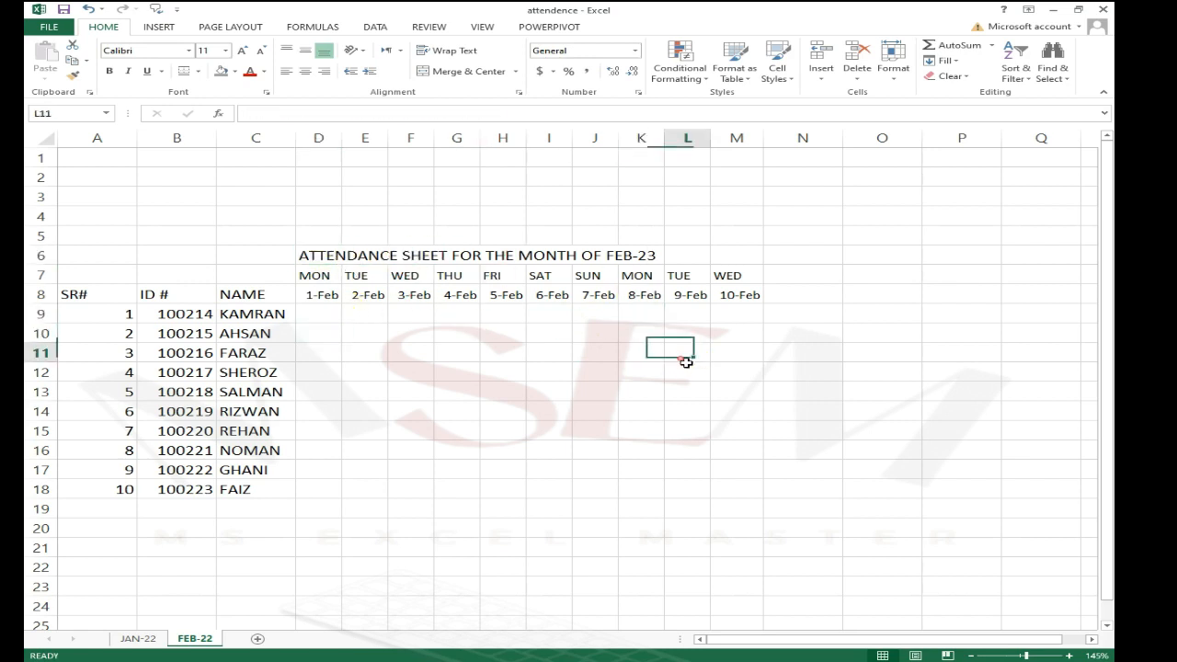
click(726, 276)
click(333, 257)
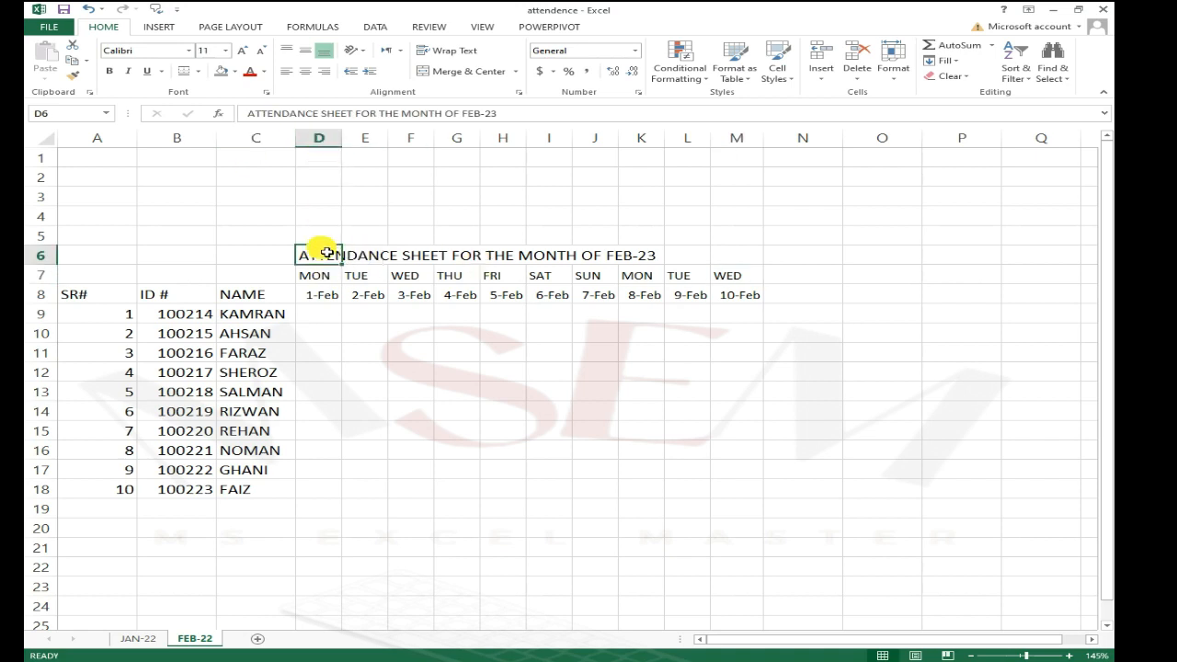
click(341, 275)
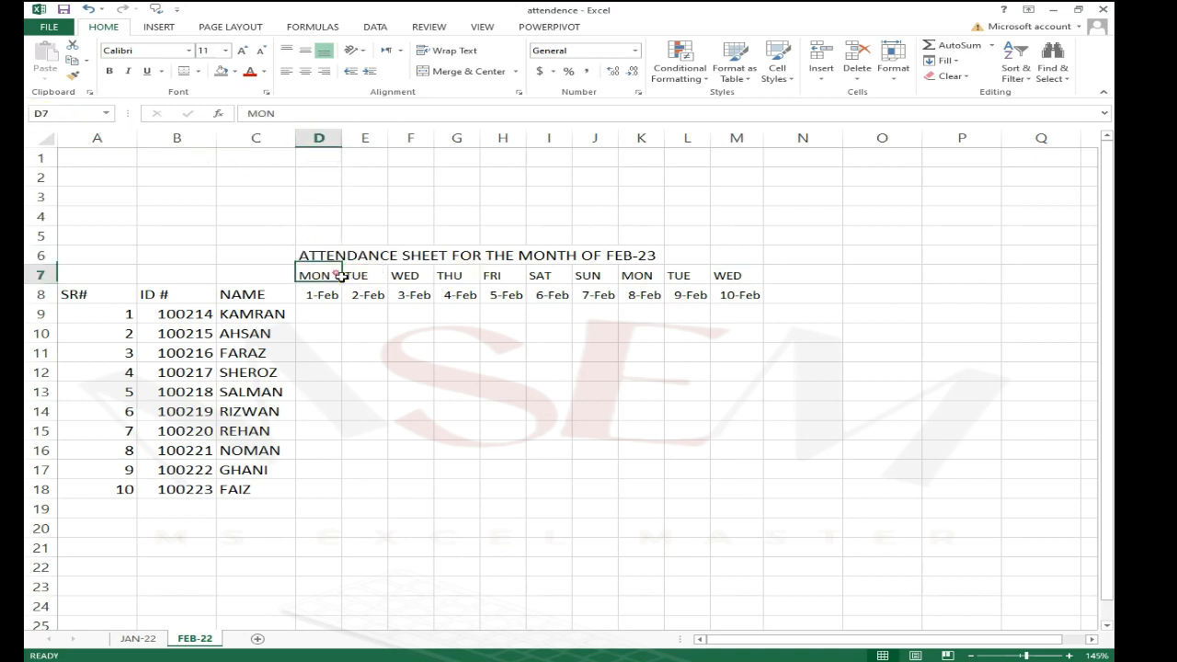
drag(462, 259, 504, 259)
click(595, 261)
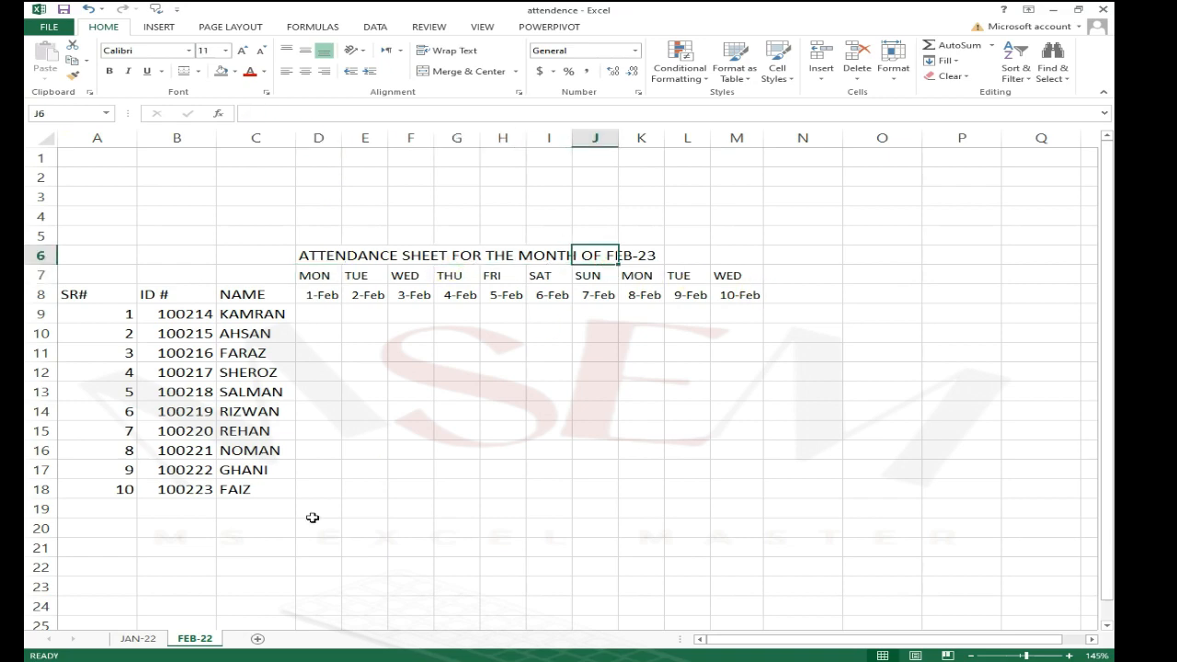
Step: Check the title on the JAN-22 sheet and return to the FEB-22 sheet
click(135, 639)
click(459, 225)
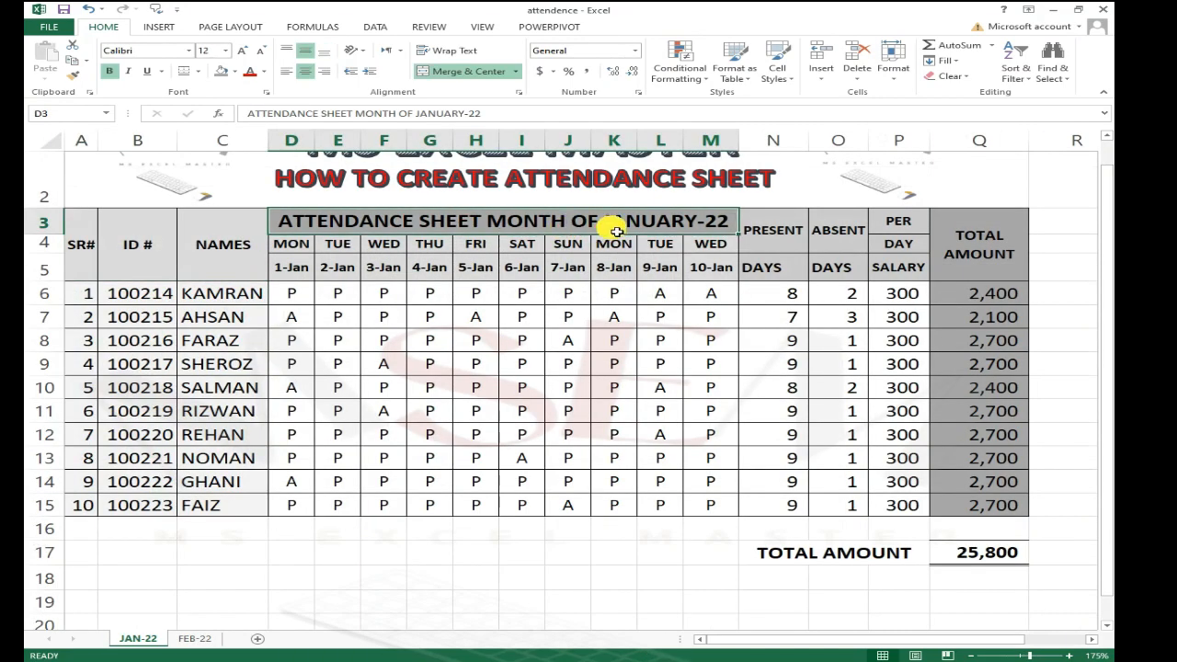
click(507, 260)
click(583, 226)
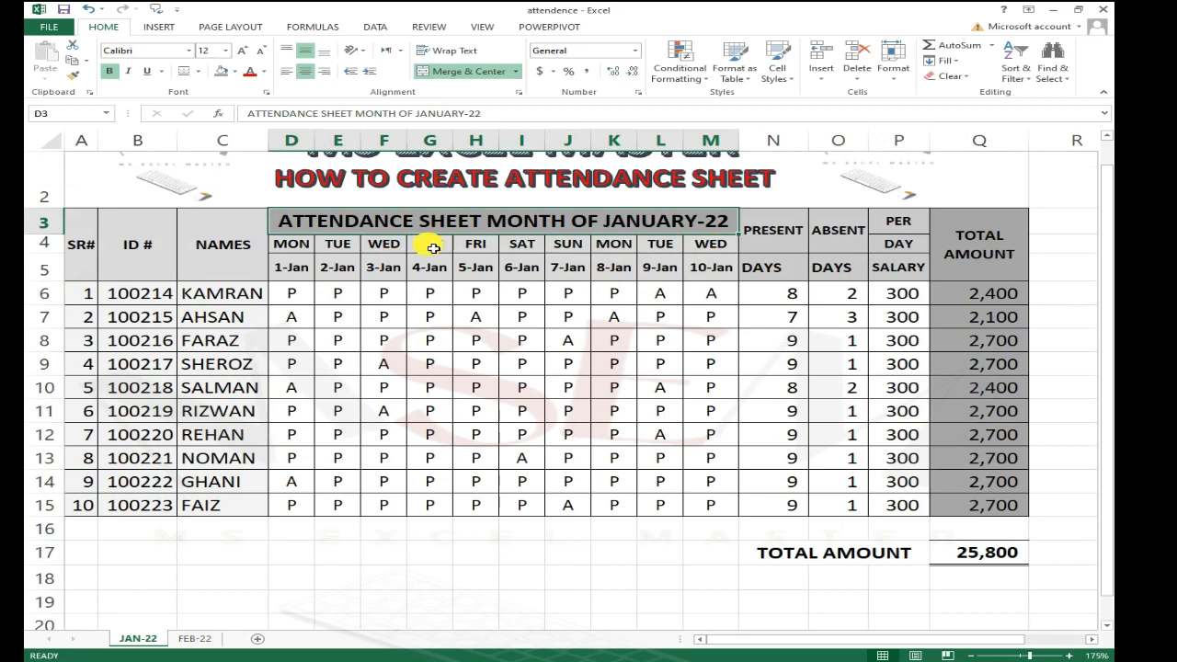
click(194, 638)
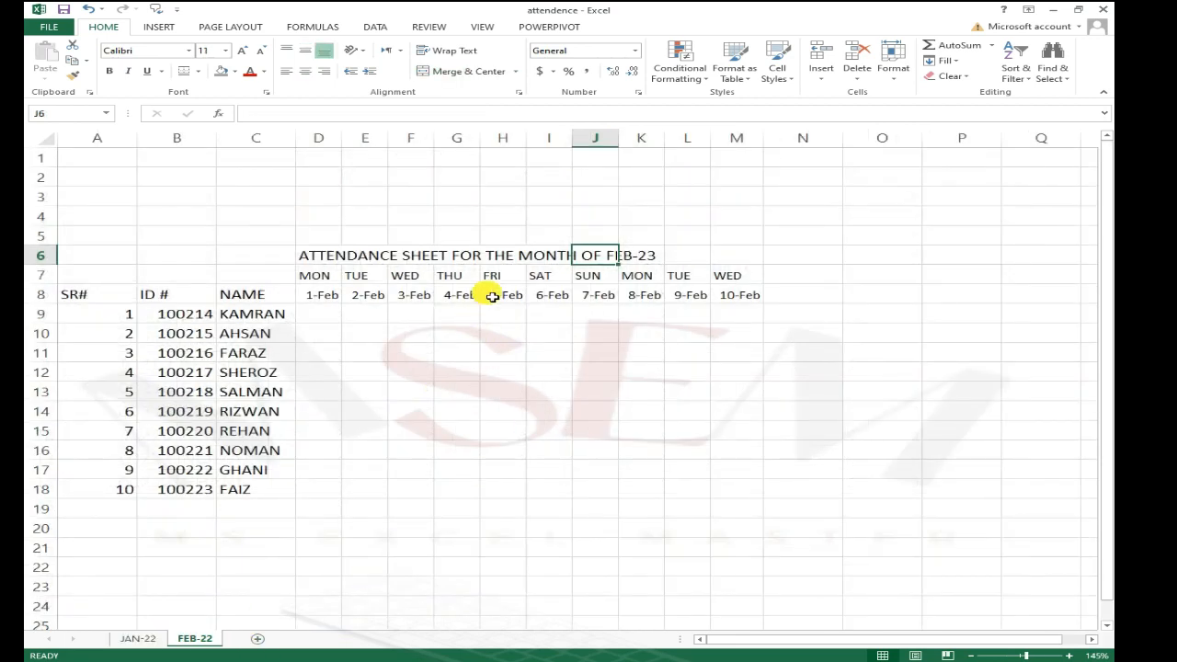
Step: Merge and center the title across cells D6 to M6
click(493, 276)
drag(312, 256, 739, 259)
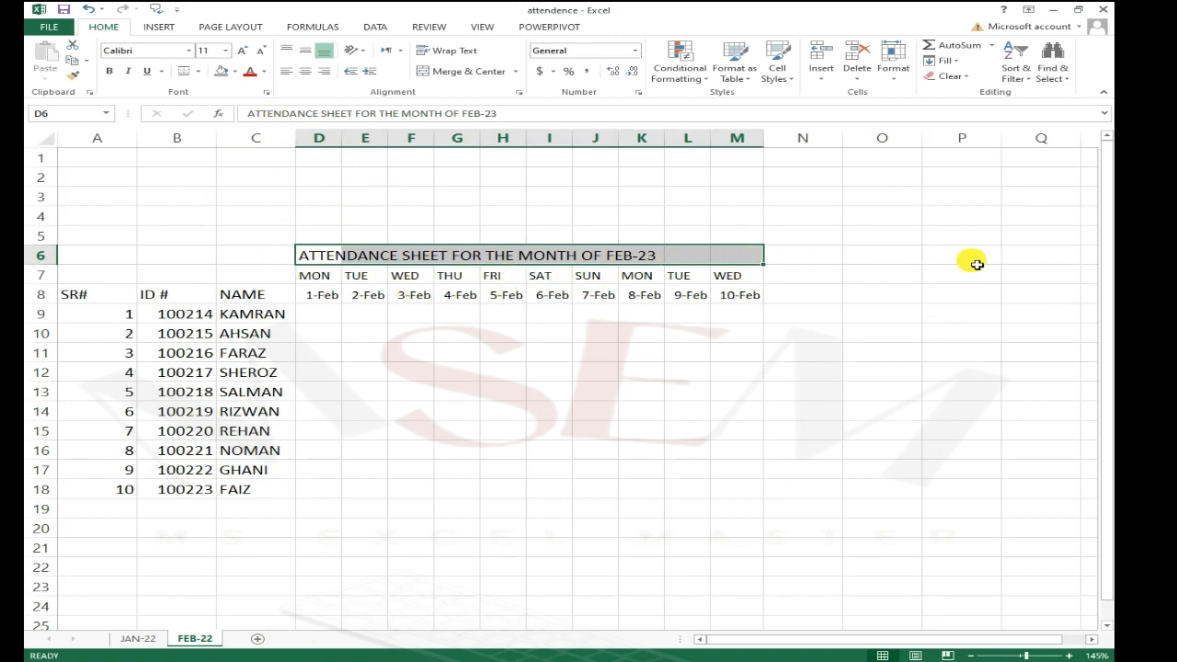
click(465, 75)
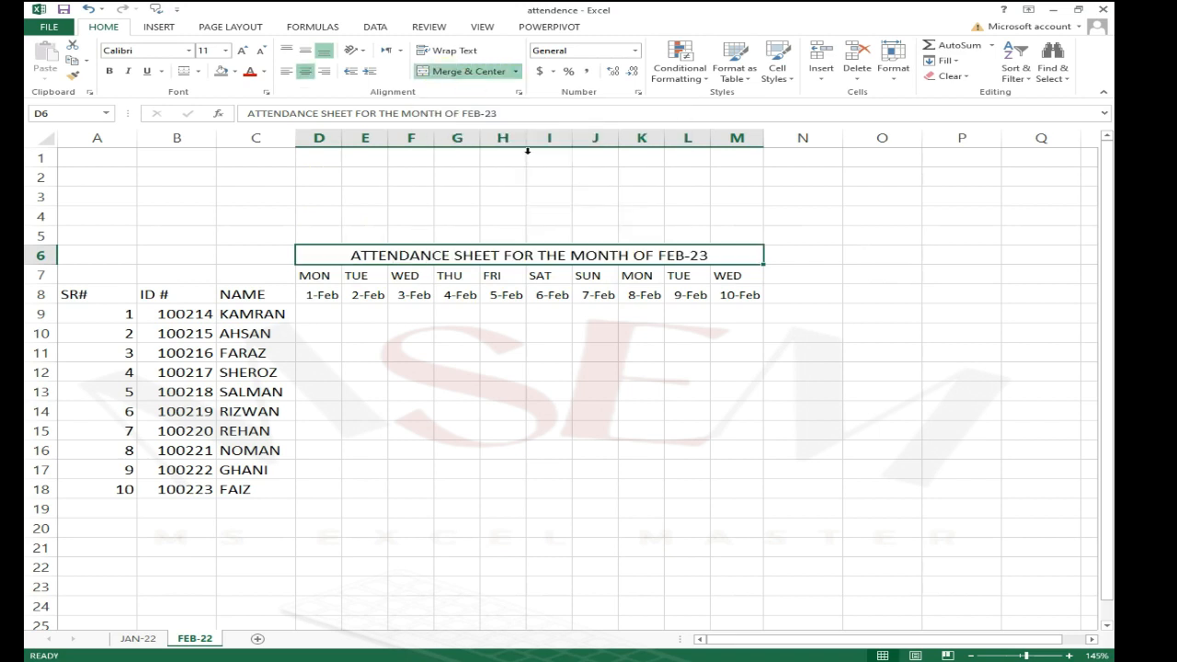
click(492, 315)
click(495, 257)
drag(317, 275, 756, 276)
click(389, 258)
click(428, 315)
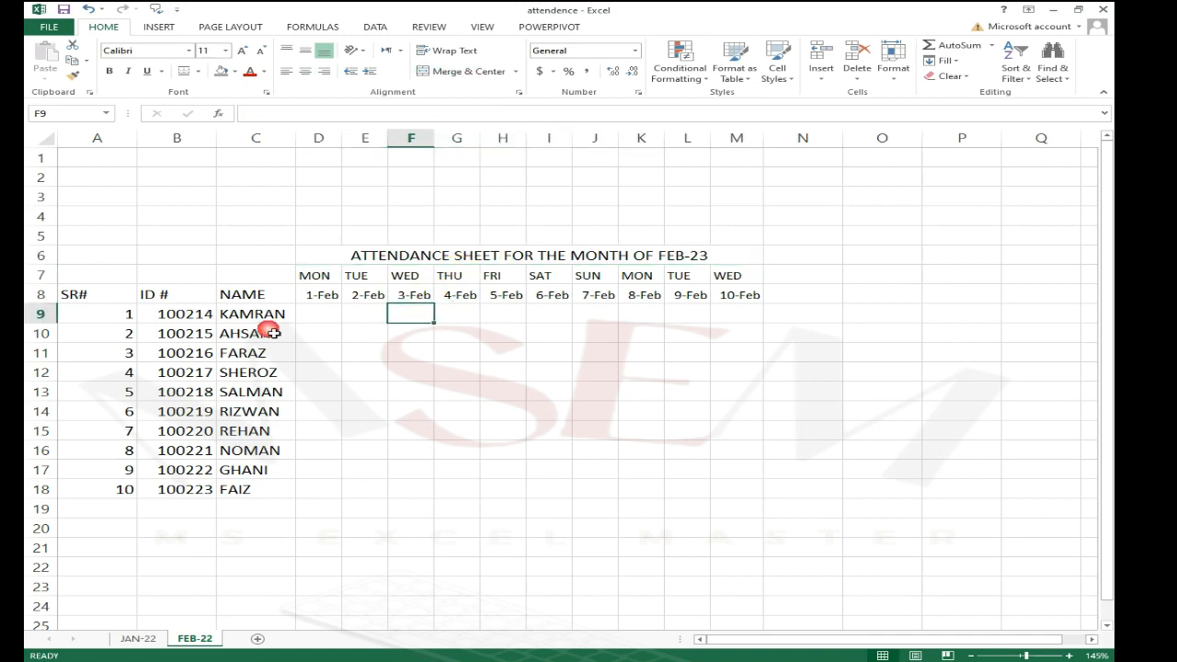
Step: Enter the headers PRESENT in N6 and DAYS in N8
click(400, 293)
click(760, 274)
click(815, 261)
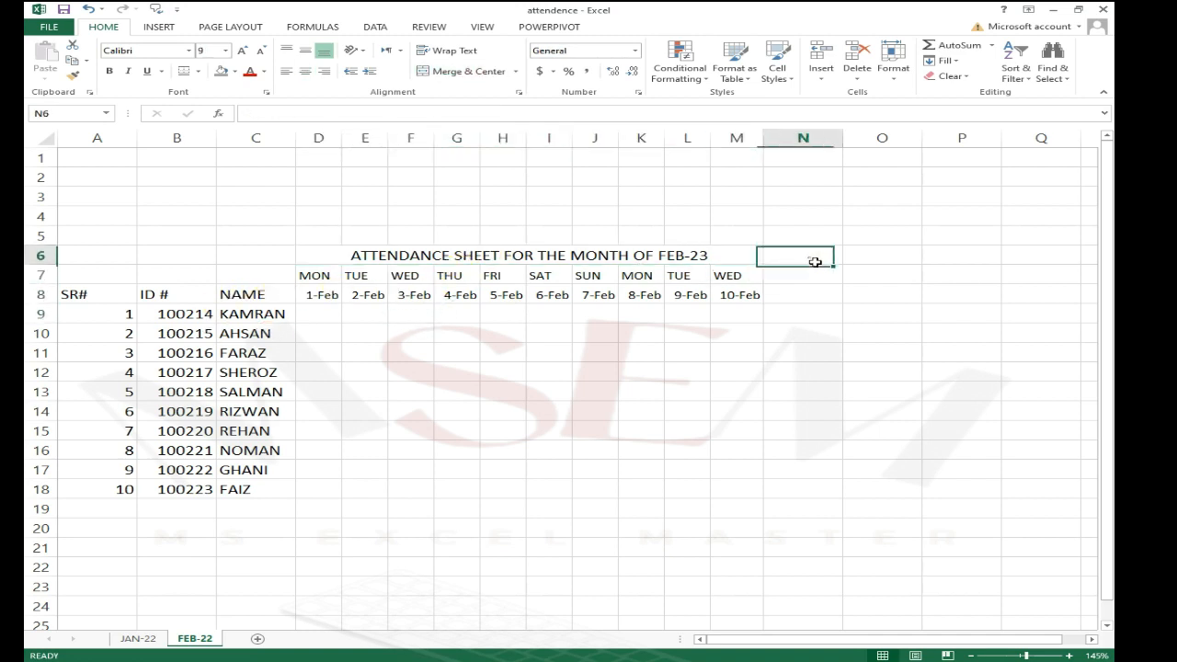
text(P)
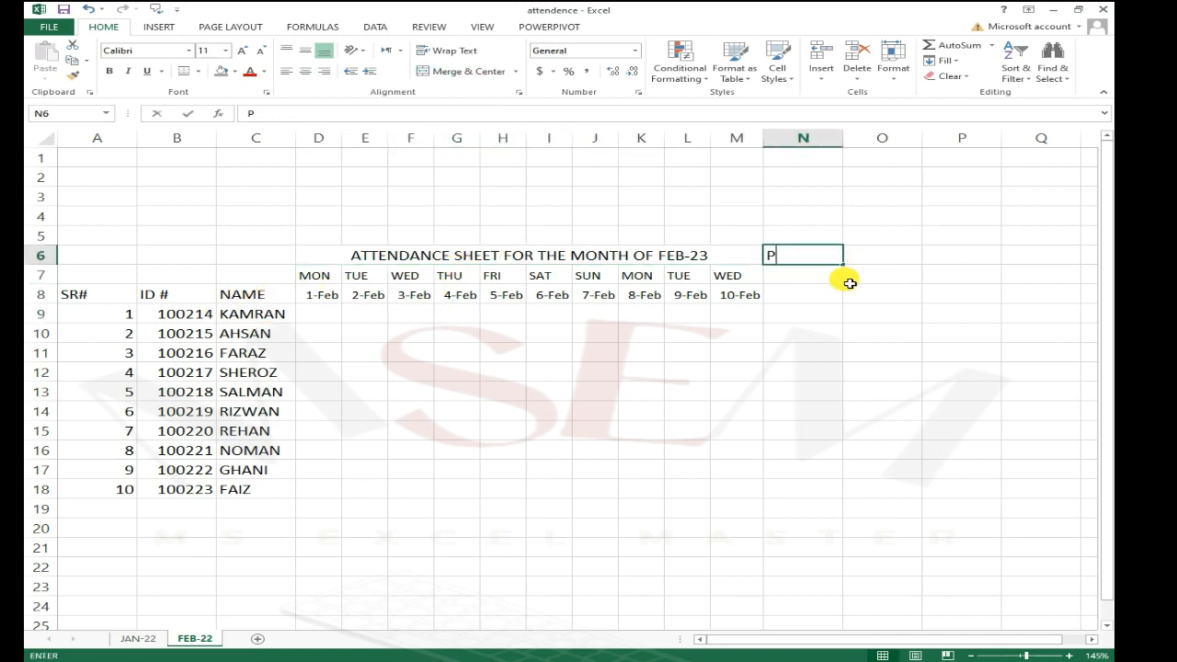
text(RESENT)
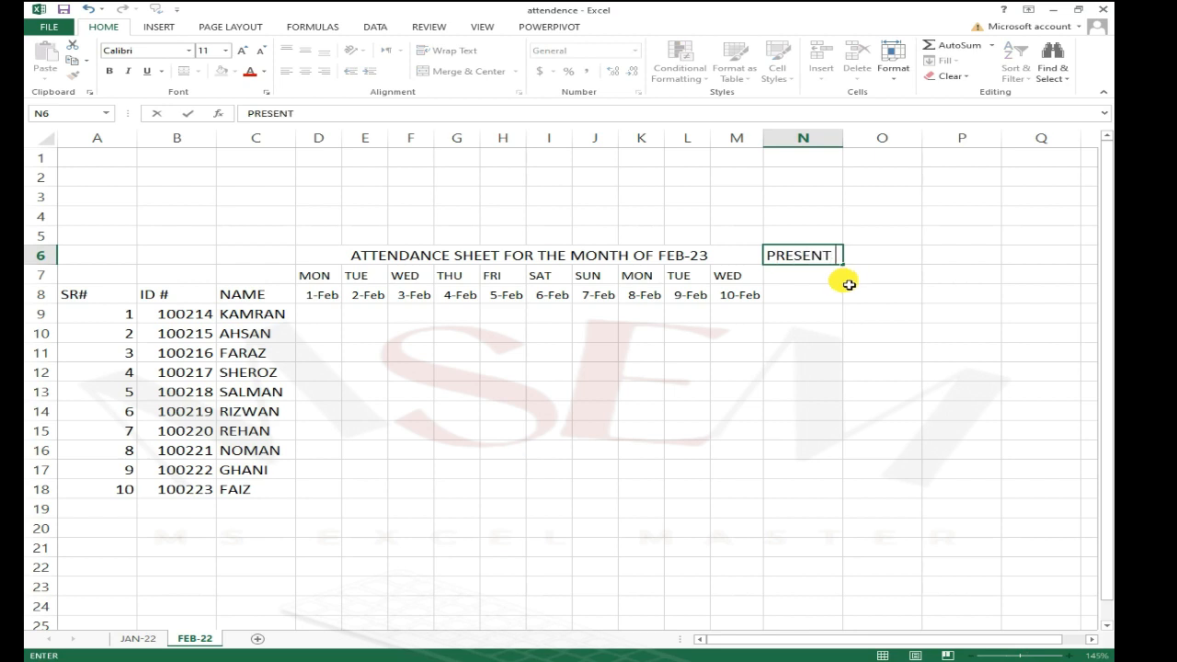
key(Return)
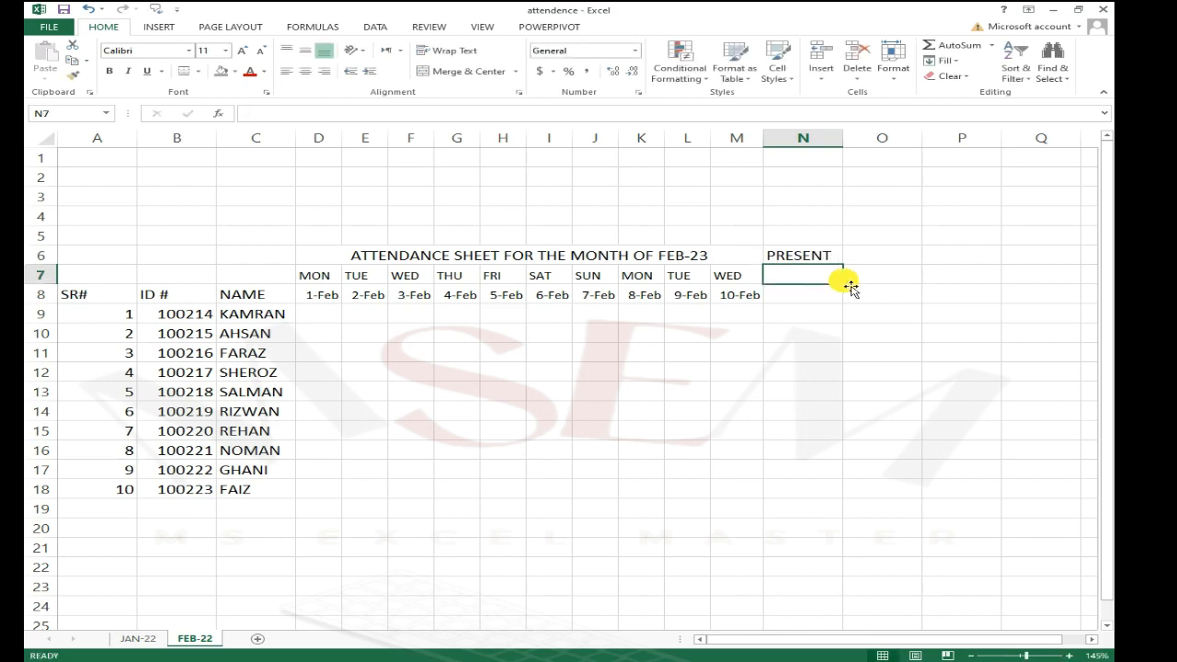
key(Return)
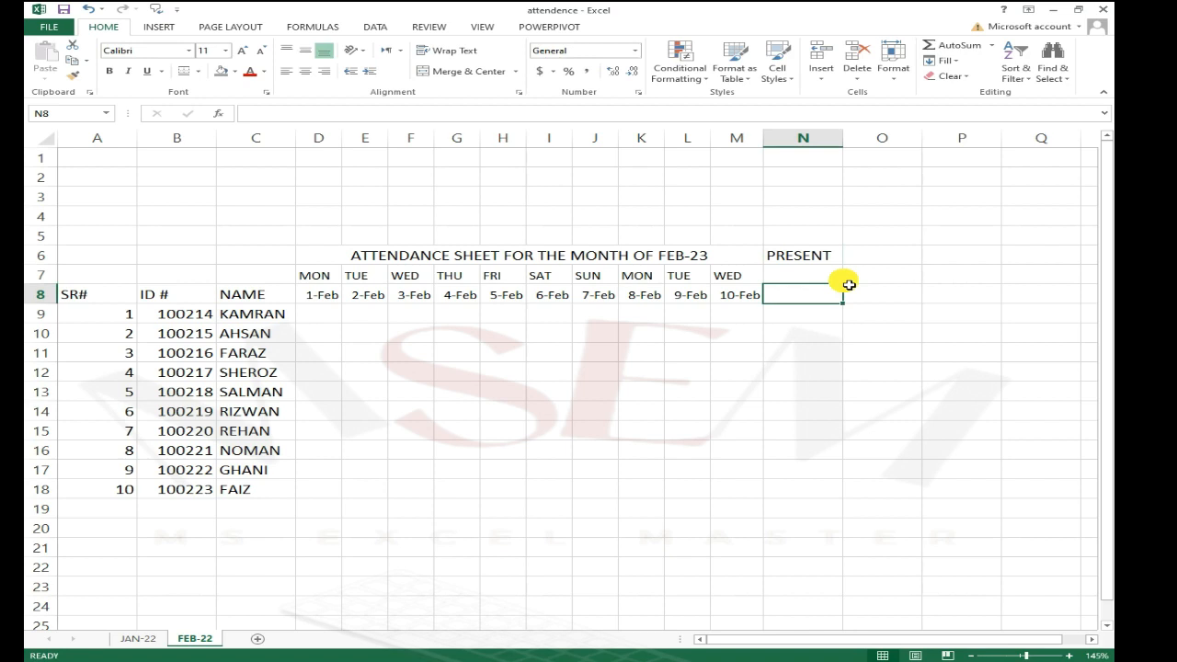
text(DAYS)
key(Return)
Step: Enter the headers ABSENT in O6 and DAY in O8
key(Up)
key(Up)
key(Up)
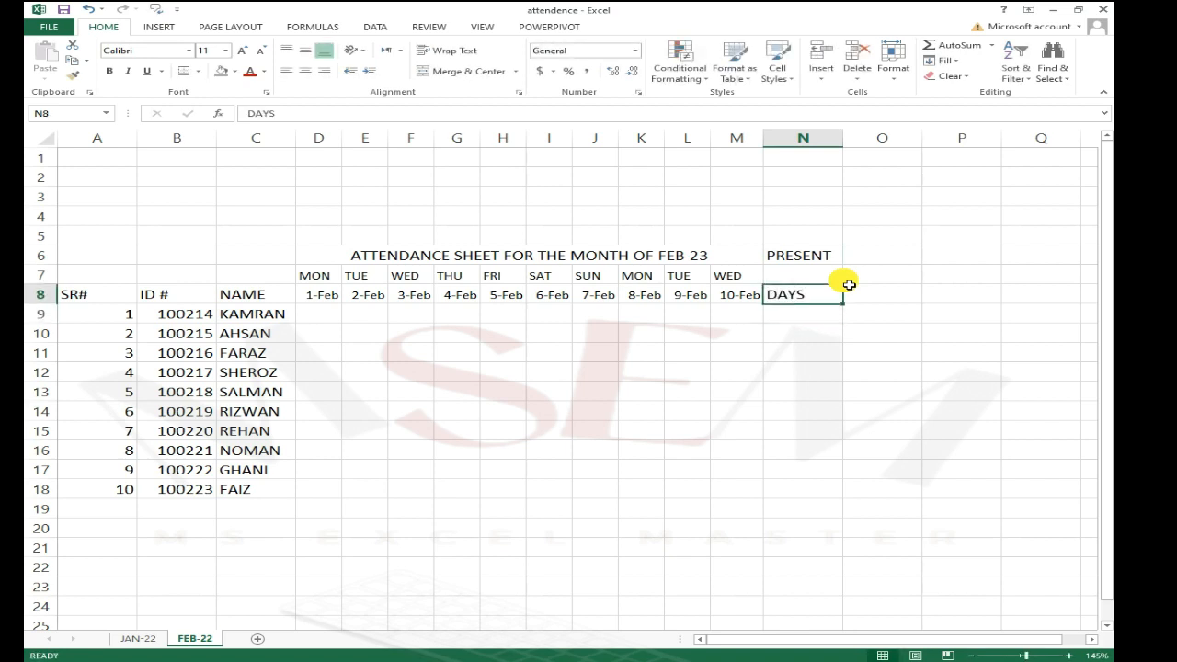
key(Right)
text(A)
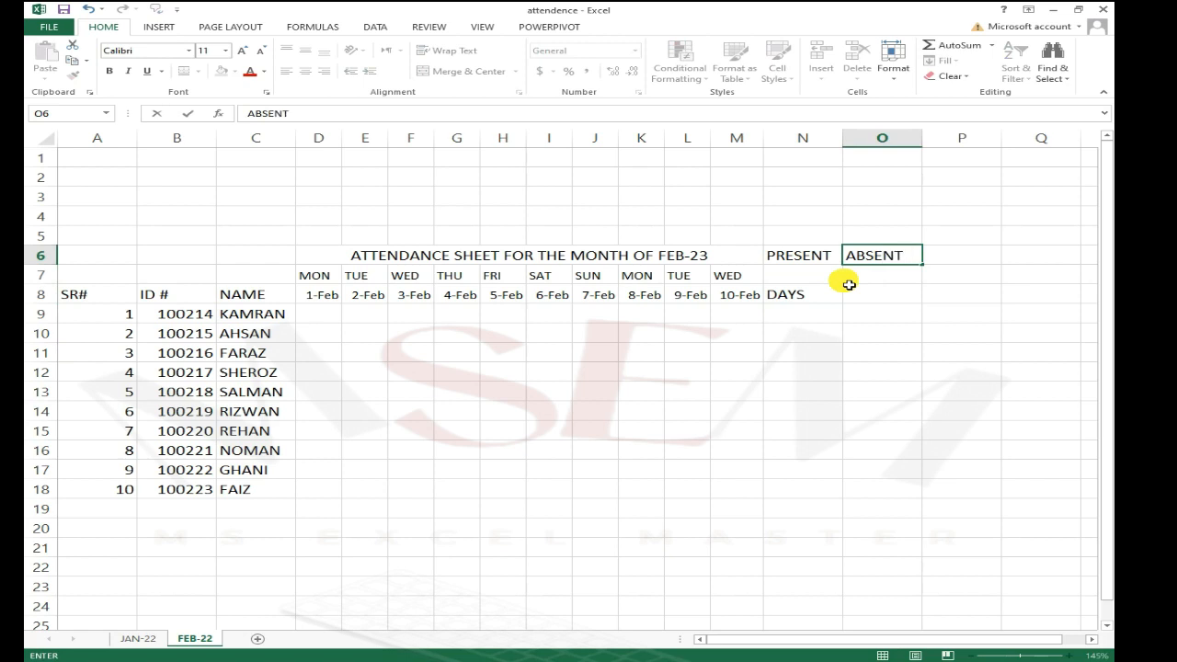
key(Return)
key(Return)
text(DAY)
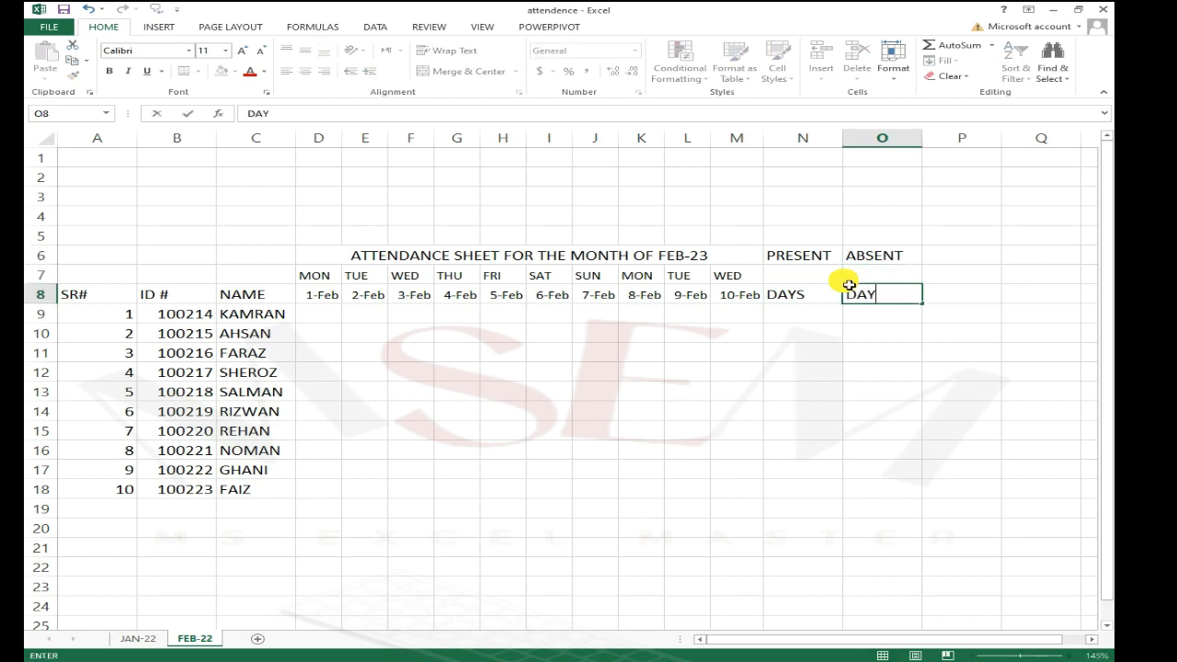
key(Return)
Step: Merge and center the PRESENT header across N6:N7 and the ABSENT header across O6:O7
key(Up)
key(Up)
key(Left)
key(Up)
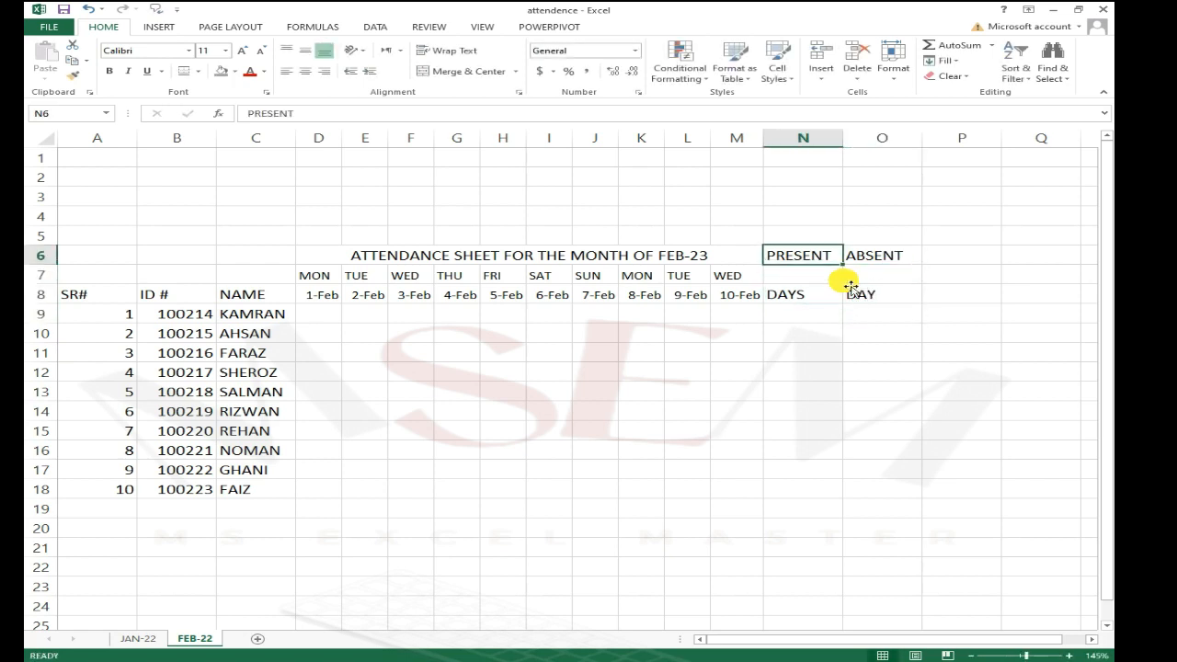
key(shift+Down)
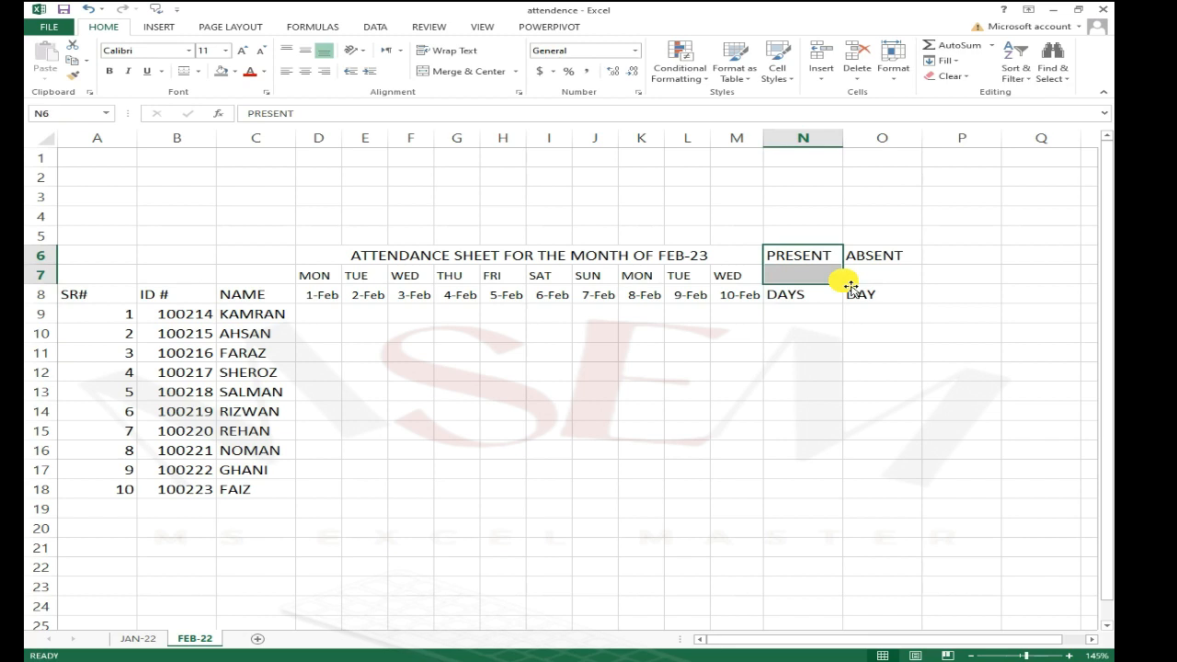
click(447, 73)
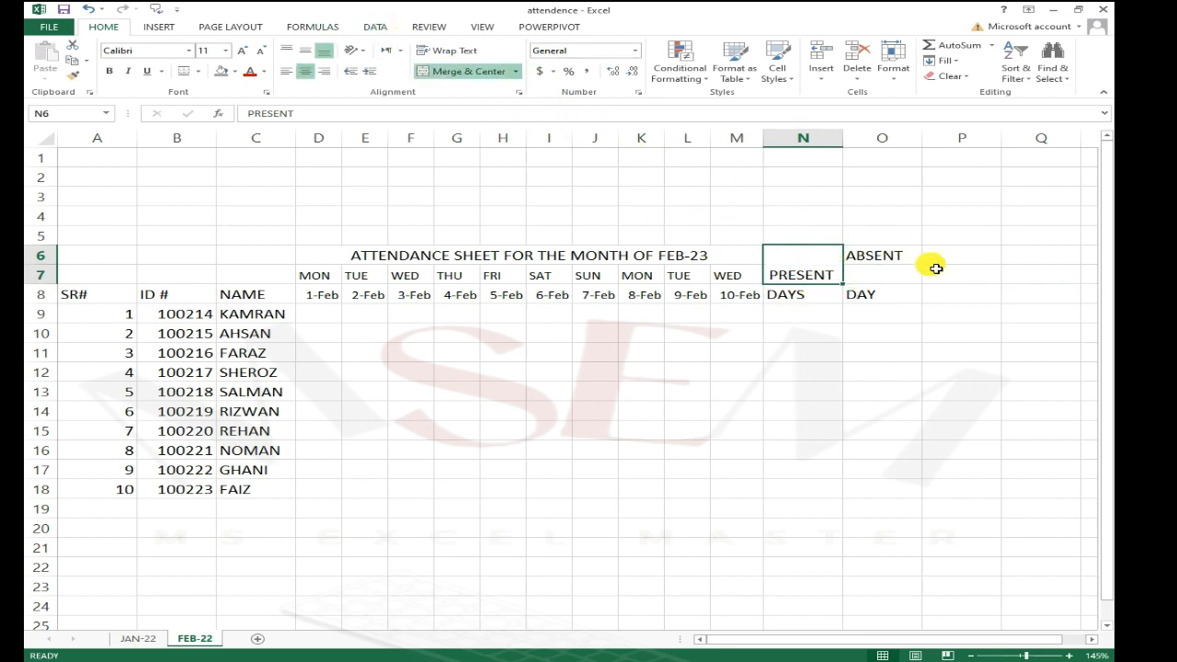
drag(897, 256, 902, 276)
click(447, 72)
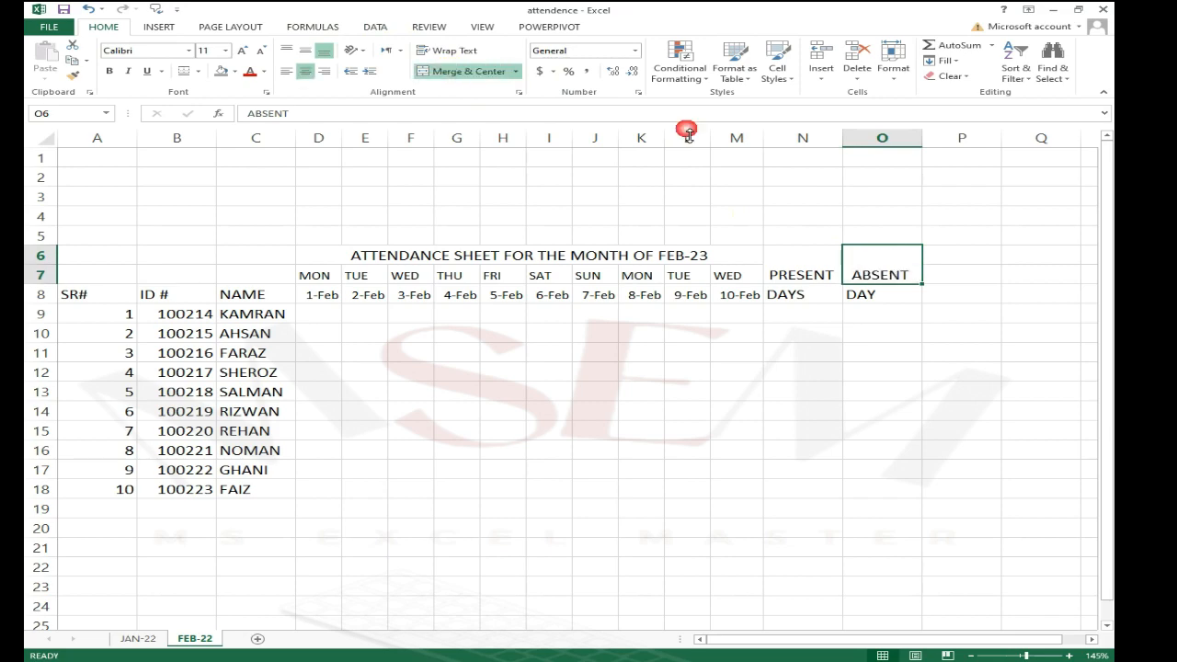
Step: Vertically center the merged PRESENT and ABSENT headers
ctrl+scroll(796, 354, up, 1)
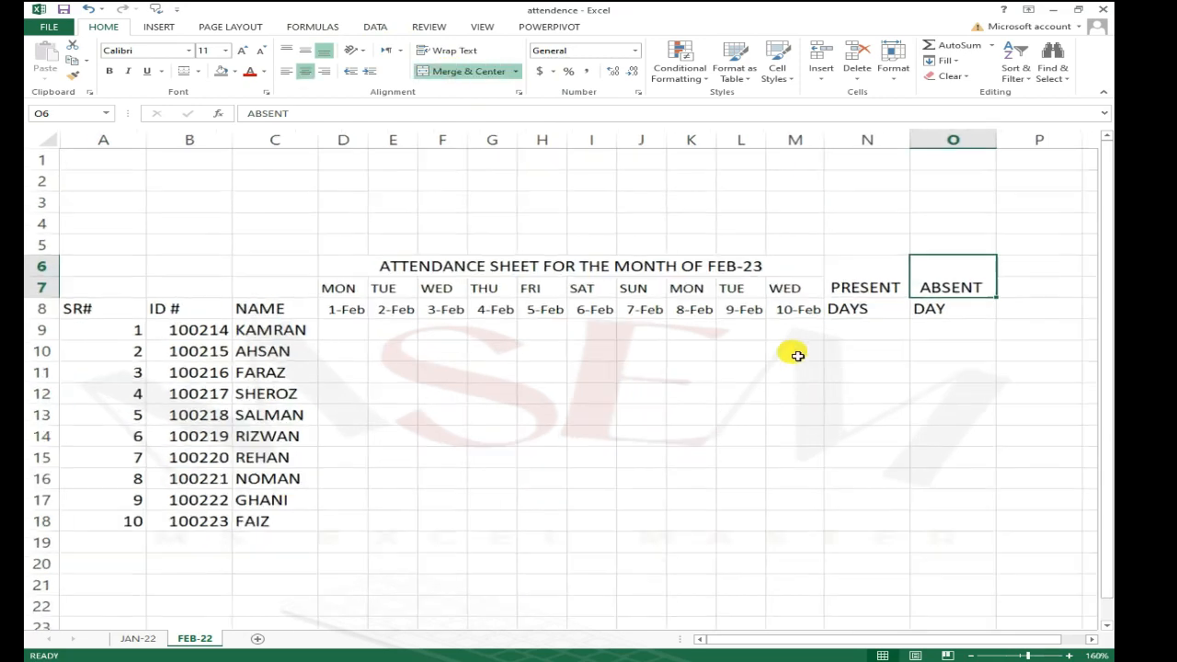
click(938, 310)
click(905, 293)
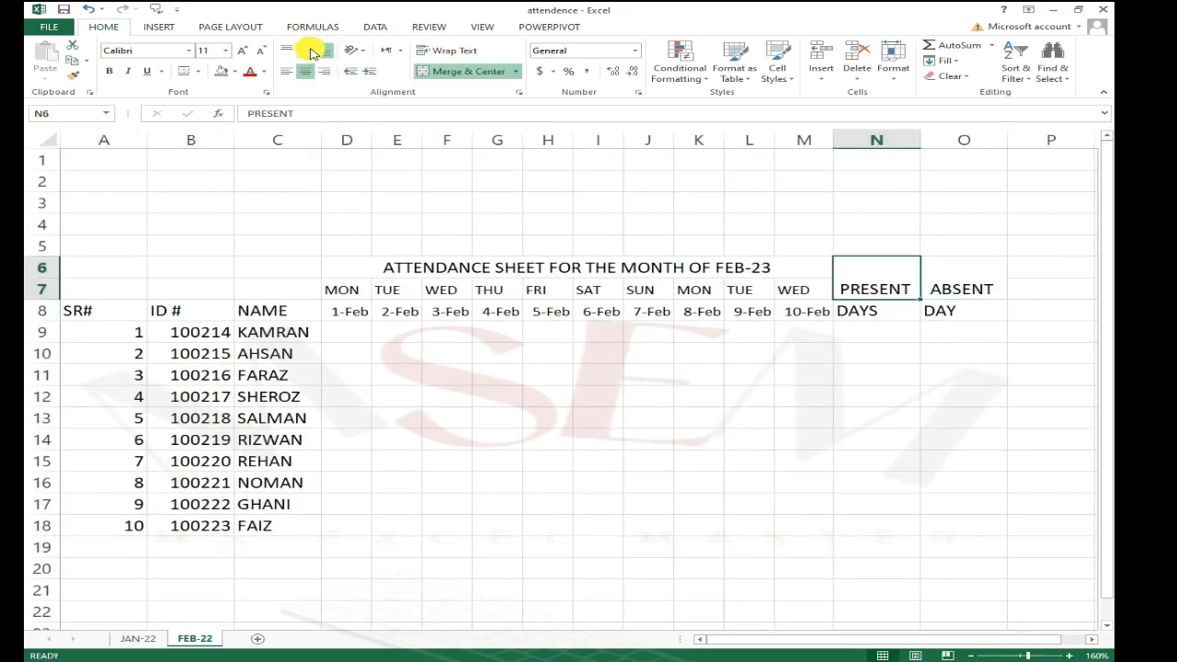
click(305, 54)
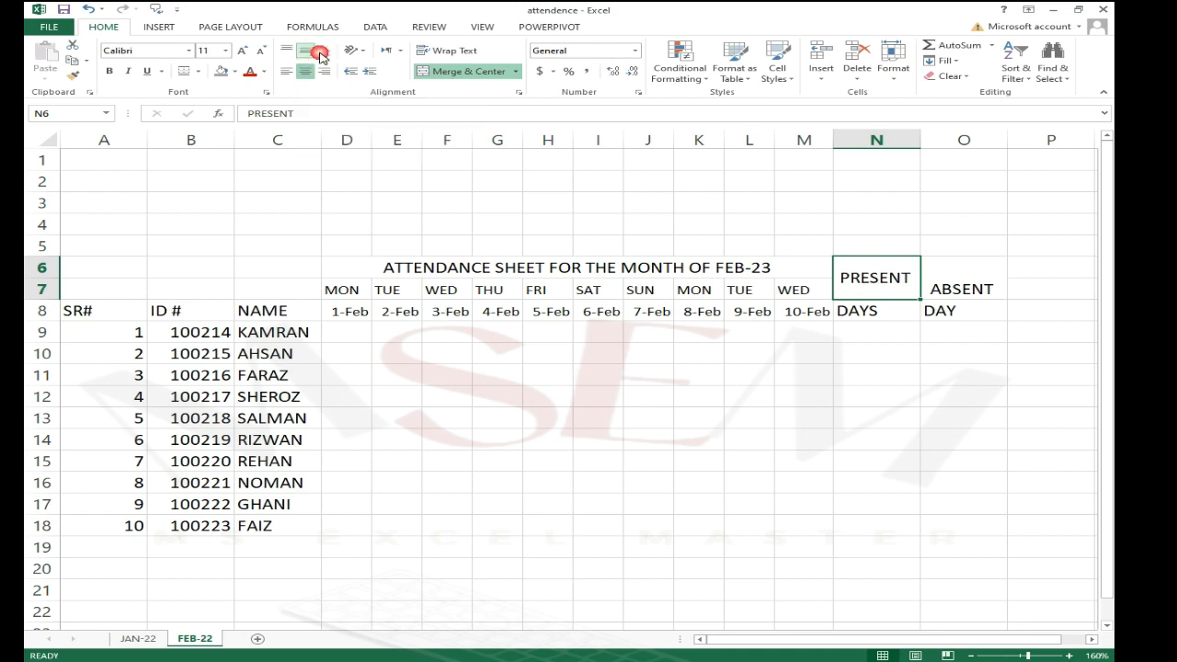
click(952, 288)
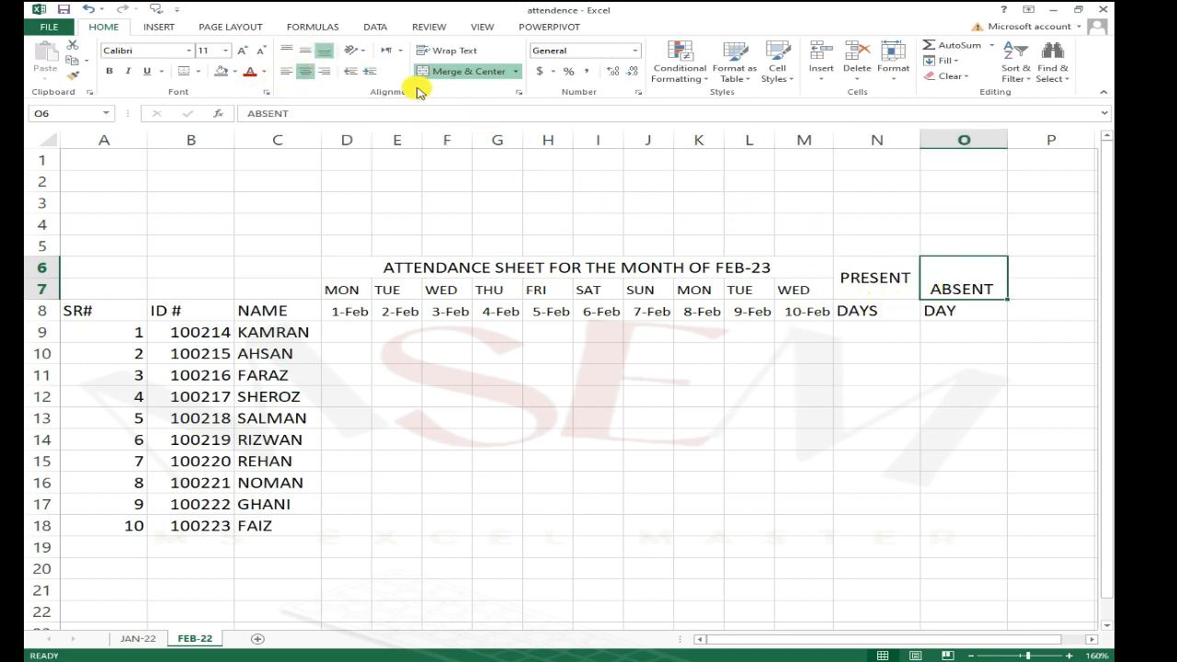
click(304, 52)
click(938, 333)
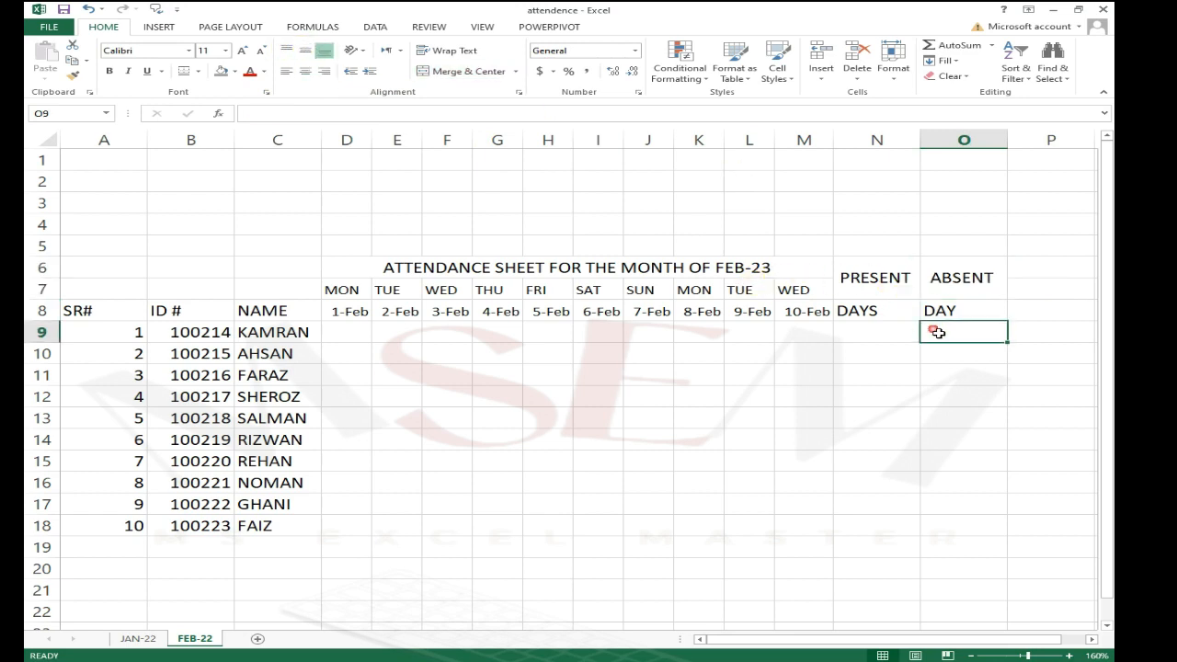
Step: Merge and center the NAME header across C6:C8 and align it to the vertical middle
click(747, 292)
click(303, 289)
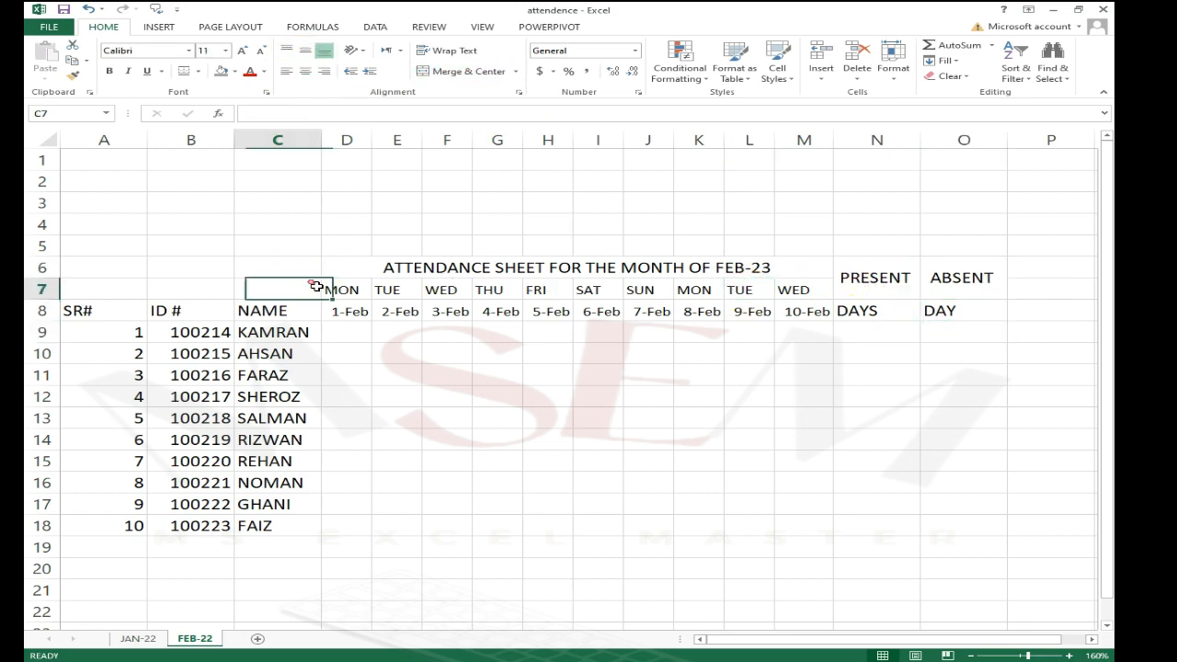
drag(309, 274, 310, 314)
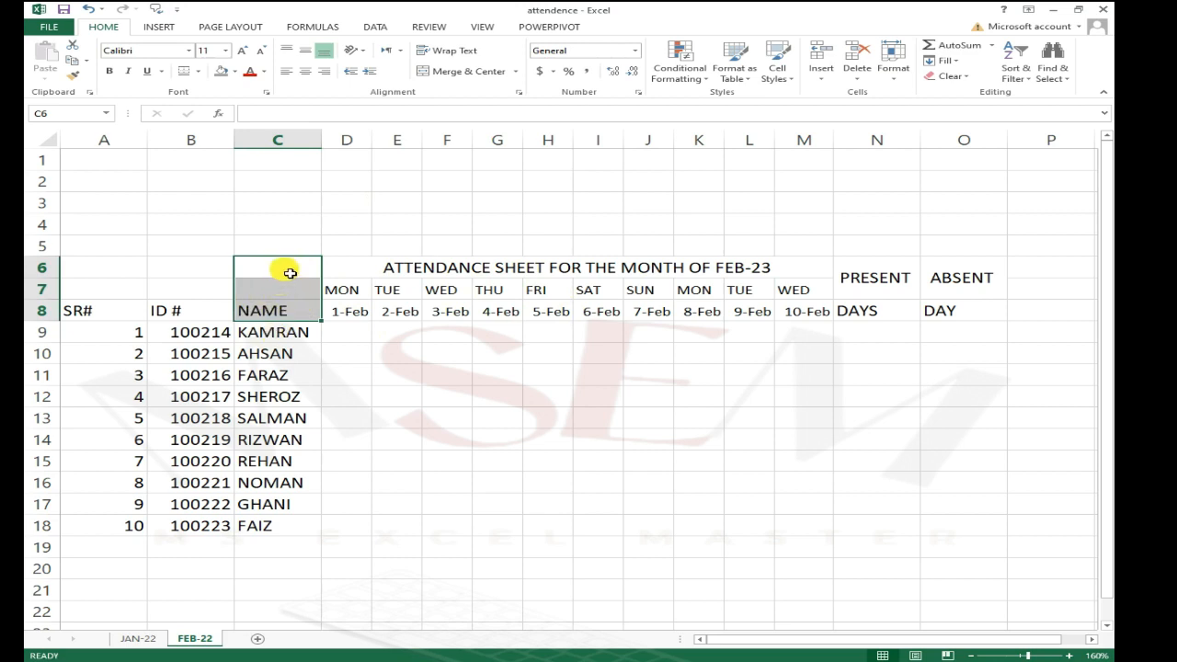
click(466, 71)
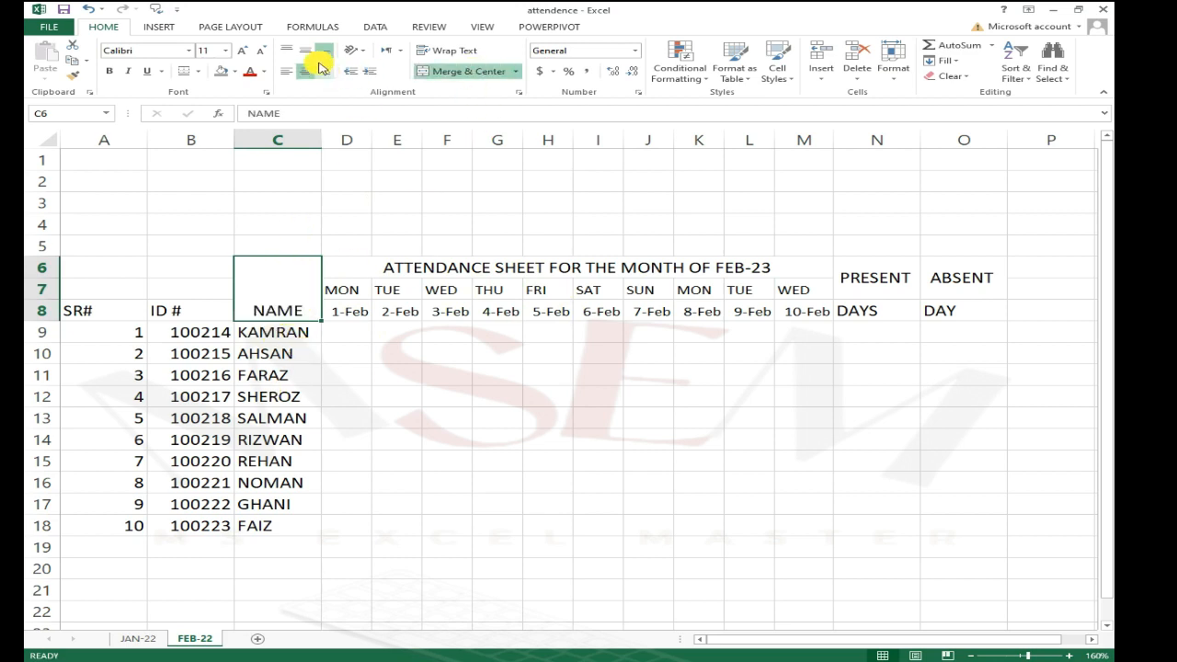
click(306, 56)
Step: Merge and center the ID # header across B6:B8 and SR# across A6:A8, both vertically centered
drag(210, 267, 212, 311)
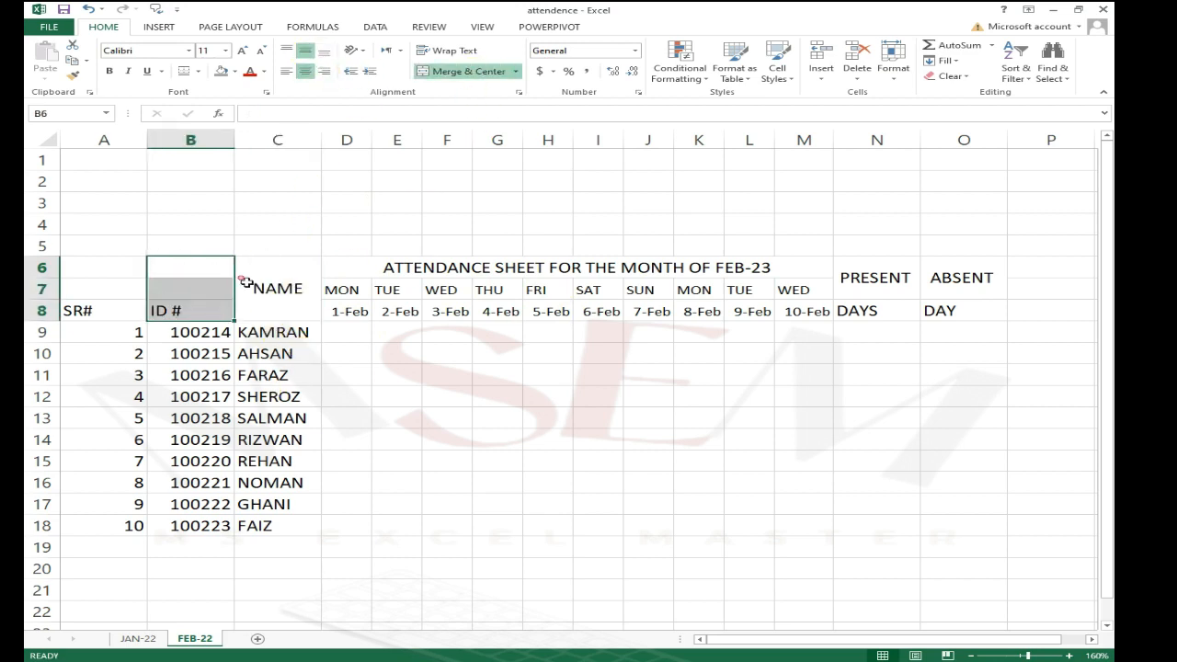
click(482, 75)
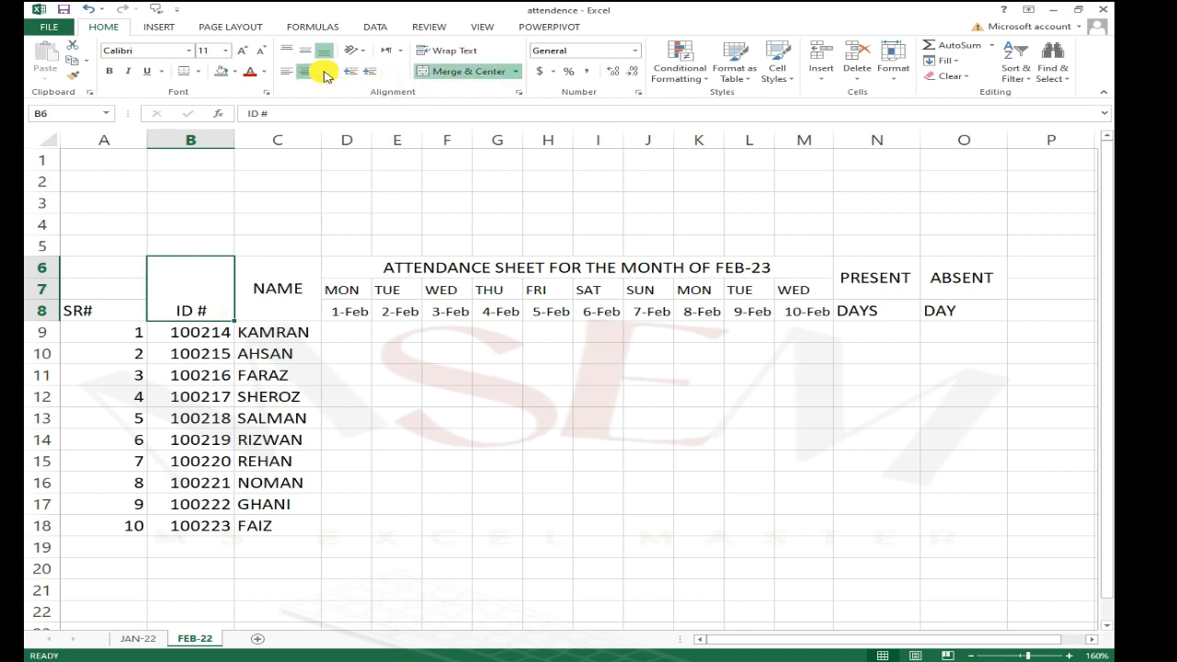
click(312, 56)
drag(138, 268, 144, 306)
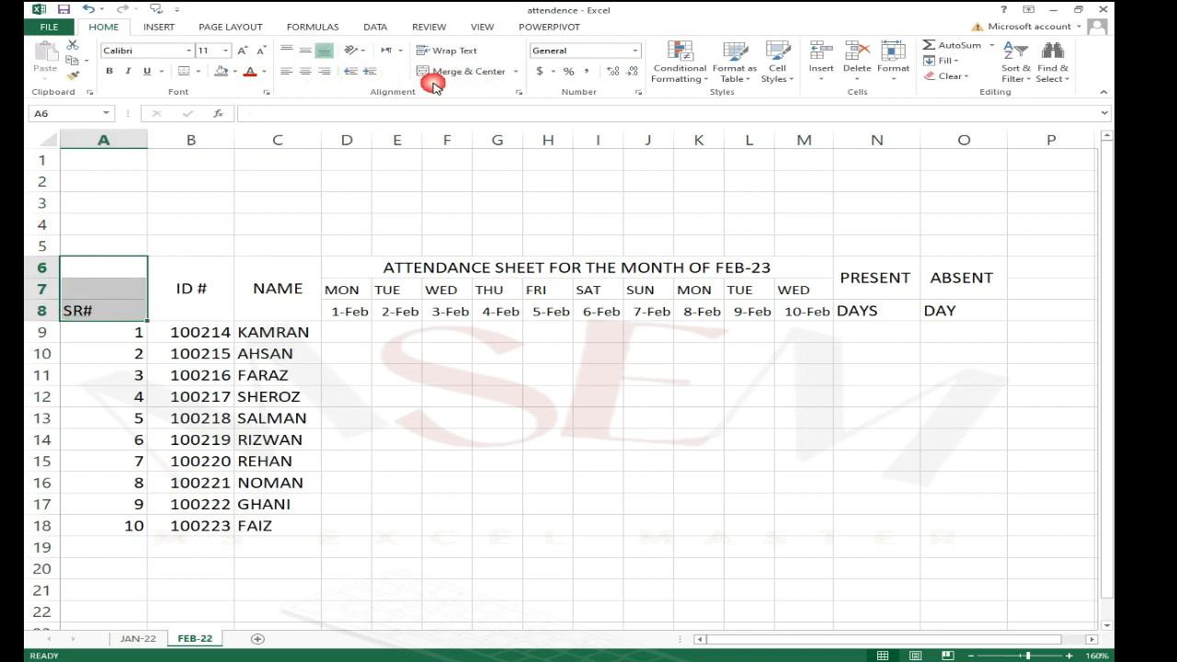
click(505, 71)
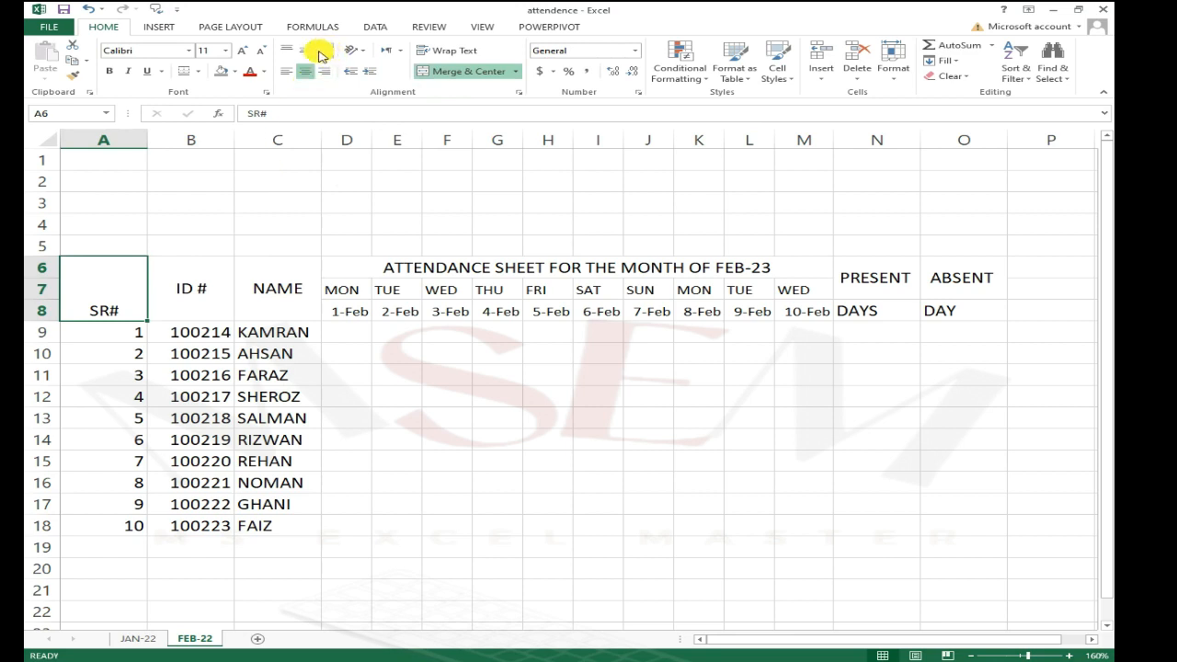
click(311, 56)
Step: Autofit the widths of columns A, B and C to their contents
click(649, 461)
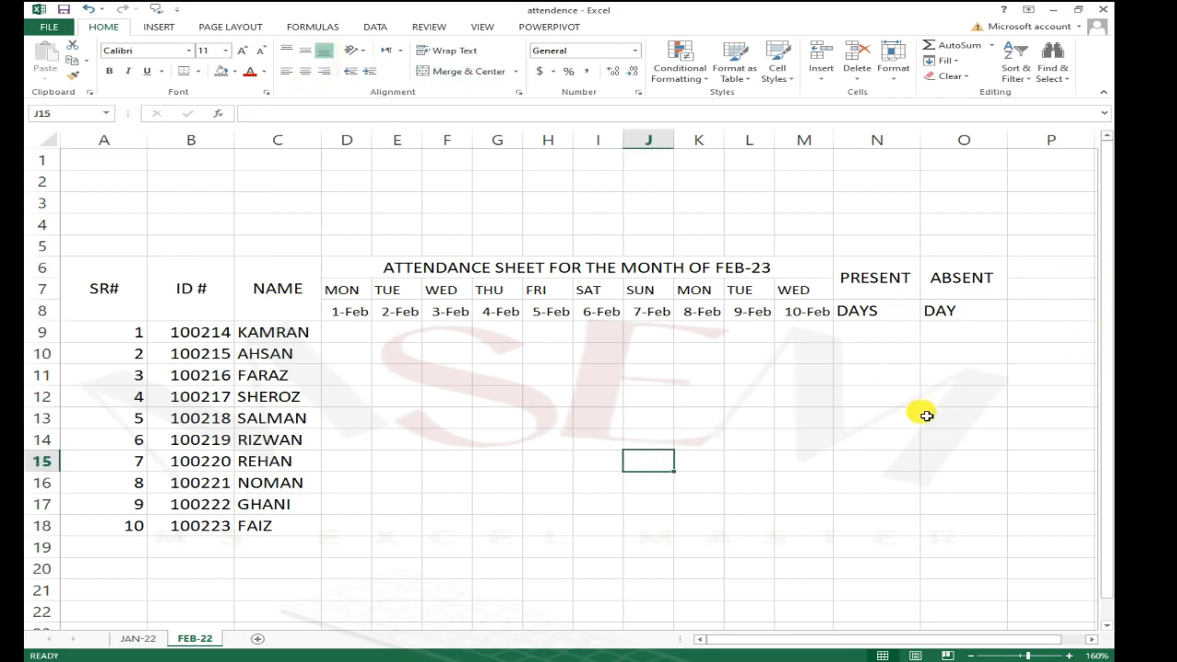
click(138, 375)
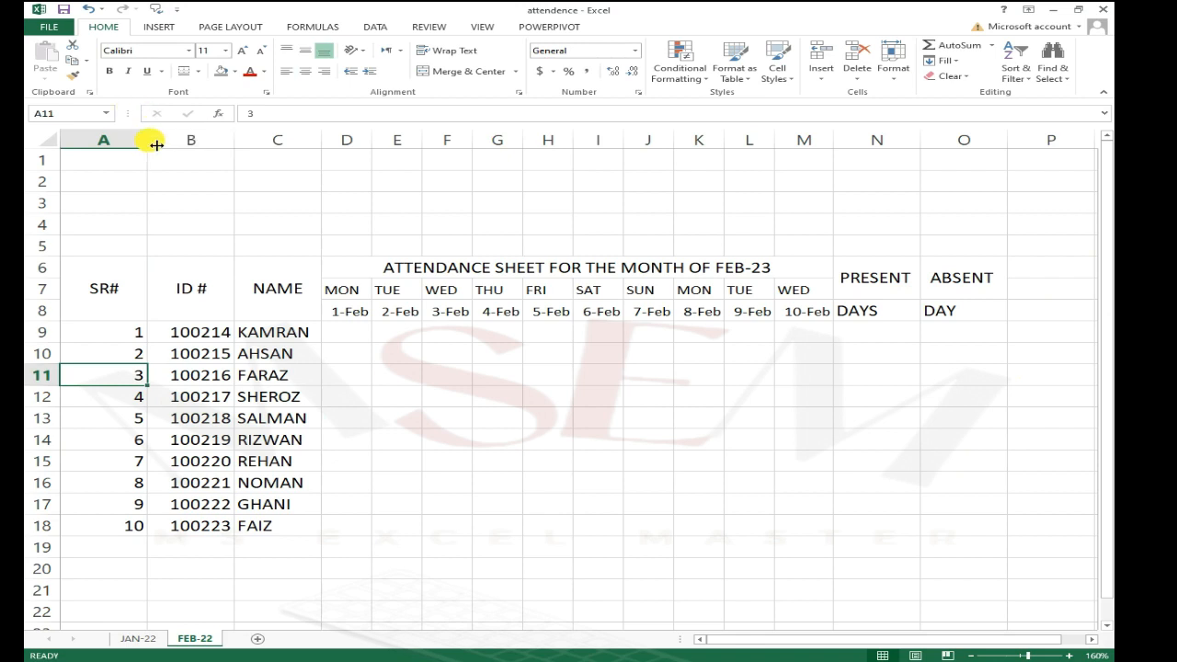
double_click(155, 144)
double_click(187, 140)
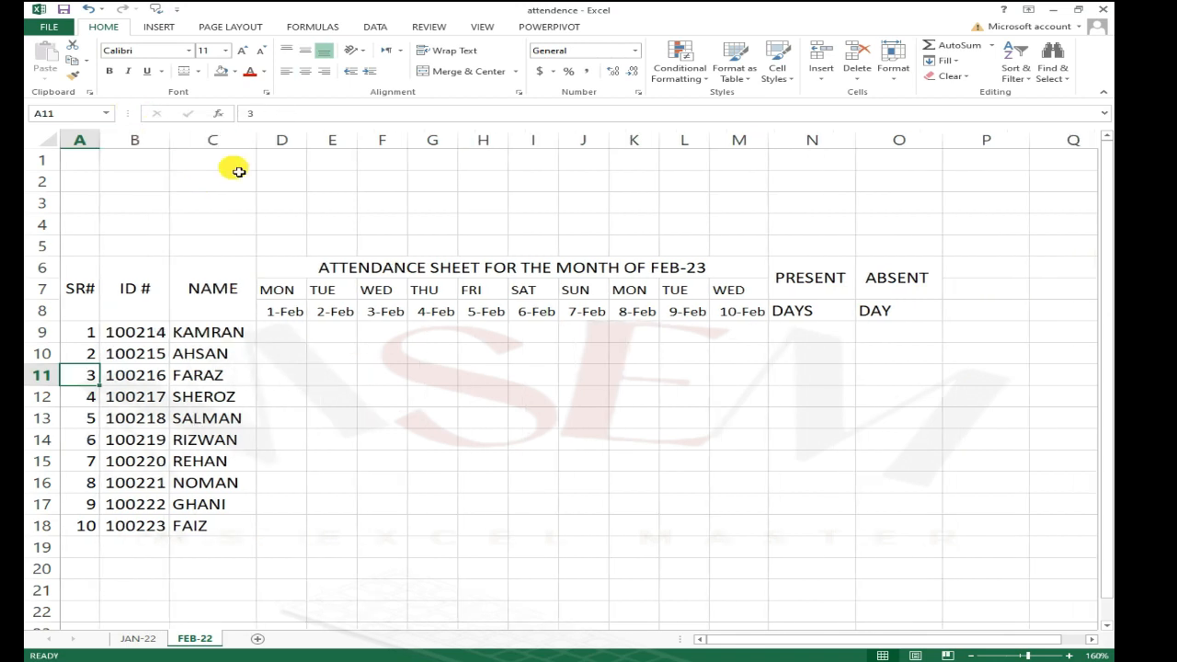
double_click(256, 140)
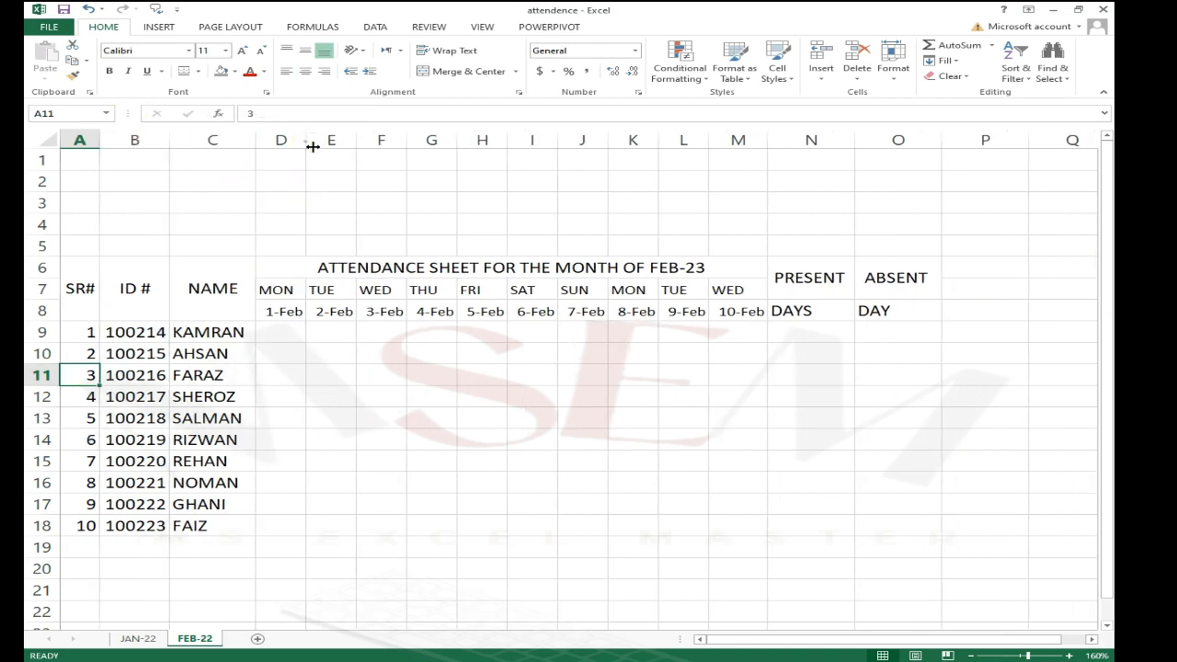
Step: Enter a stacked header PER, DAY and SALARY in cells P6, P7 and P8
click(488, 377)
drag(1018, 287, 964, 272)
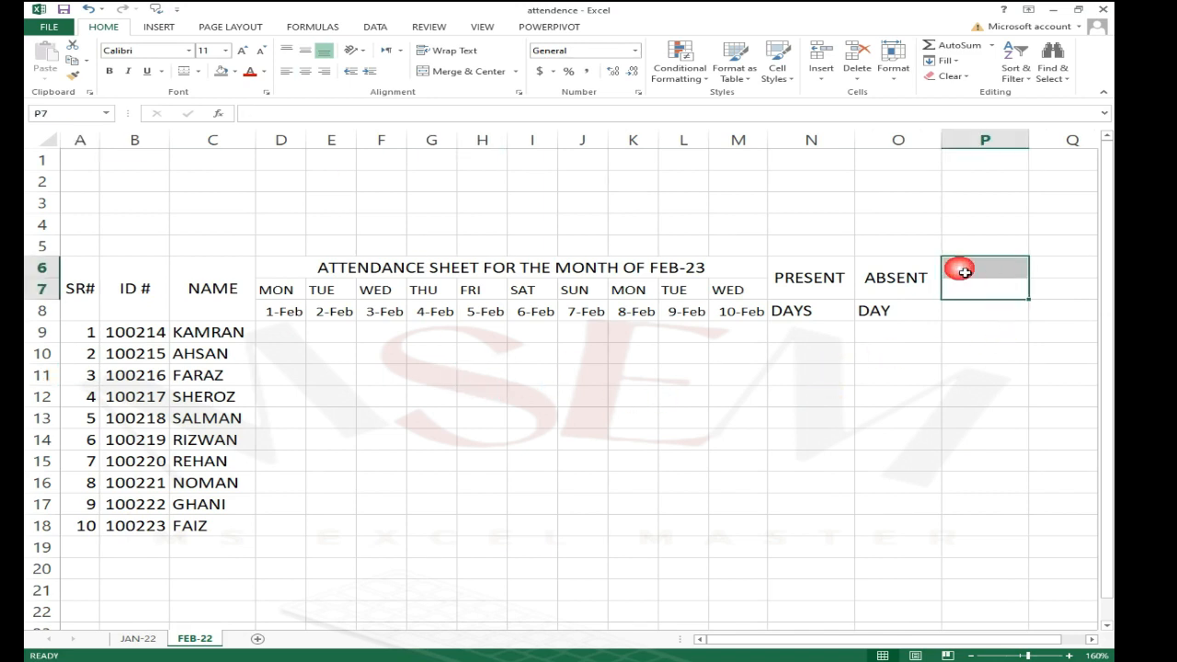
click(978, 331)
click(984, 273)
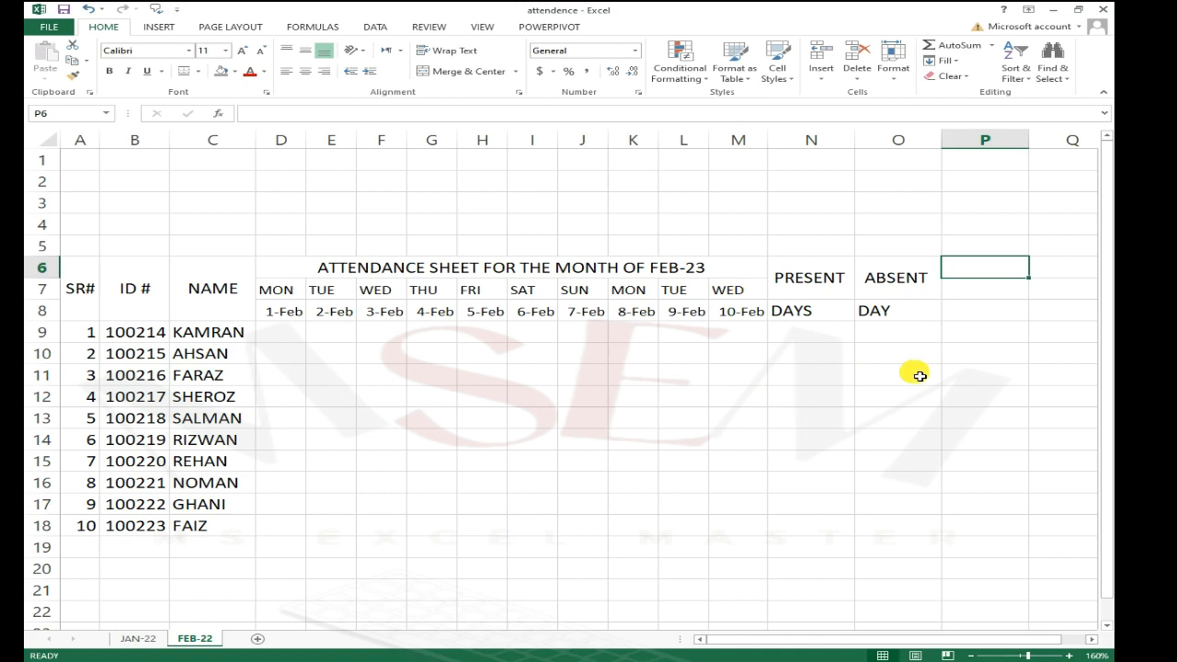
text(PE)
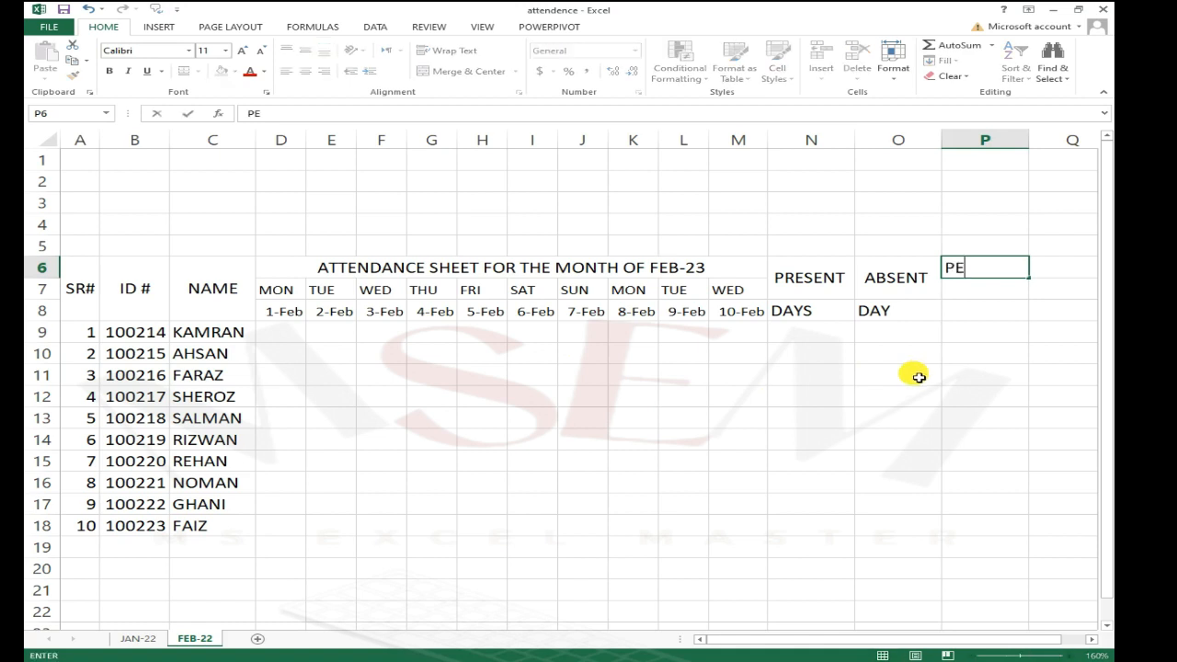
text(R)
key(Return)
text(DAY)
key(Return)
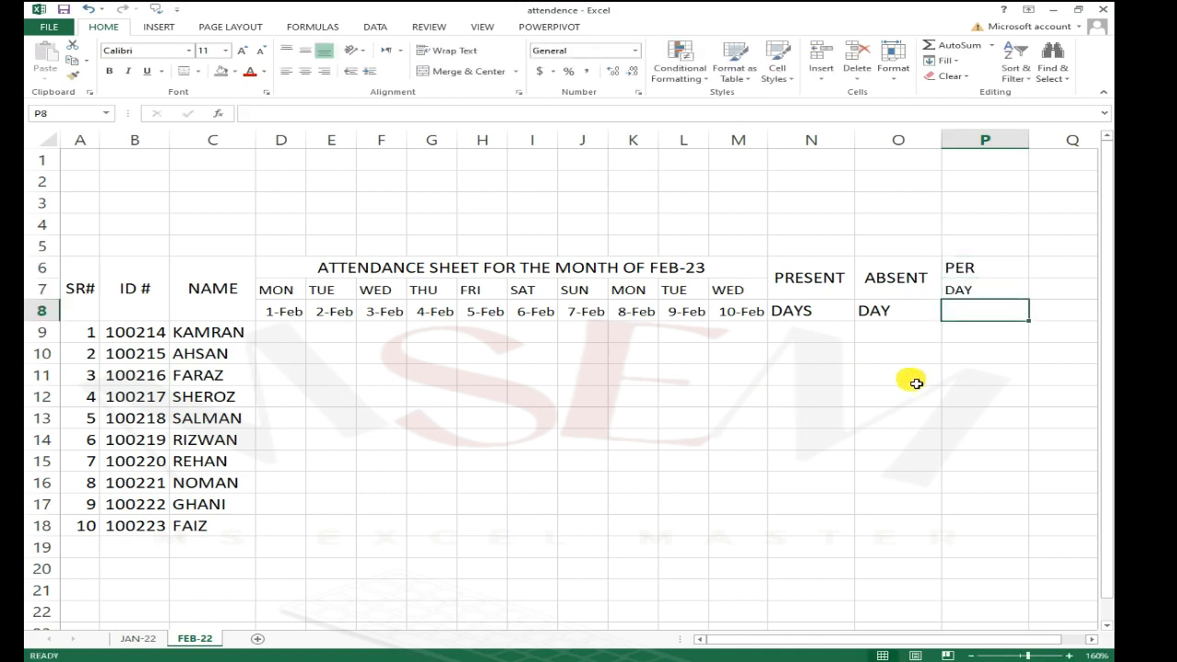
text(SA)
key(Return)
key(Up)
key(Up)
key(Up)
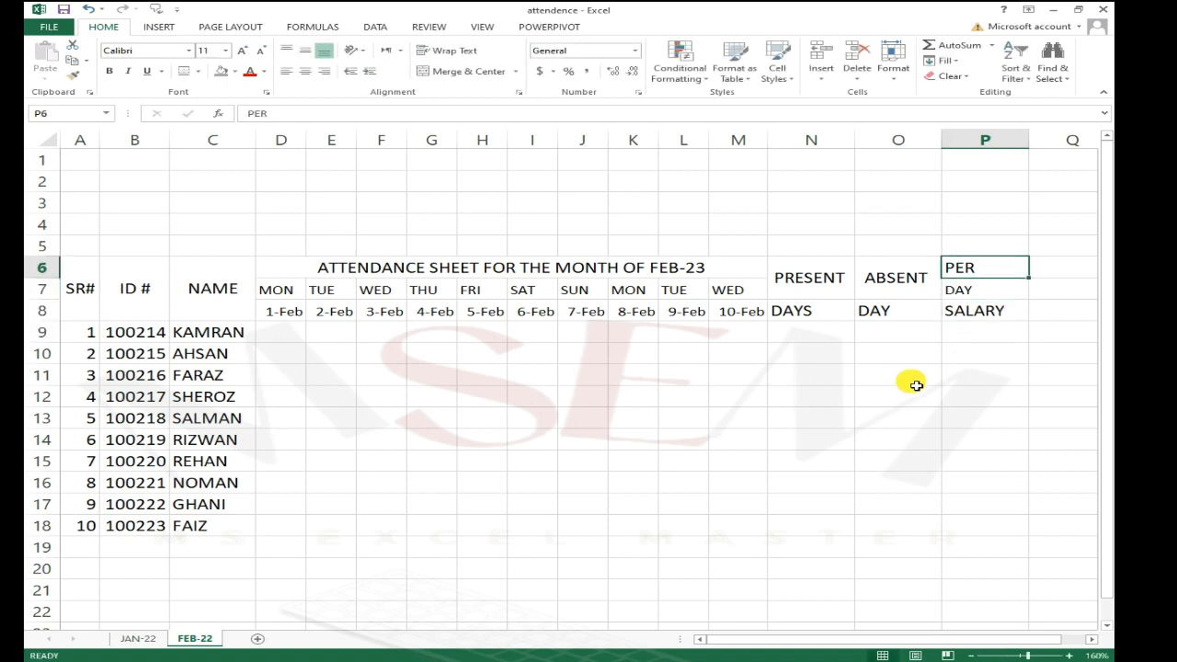
key(Down)
key(Down)
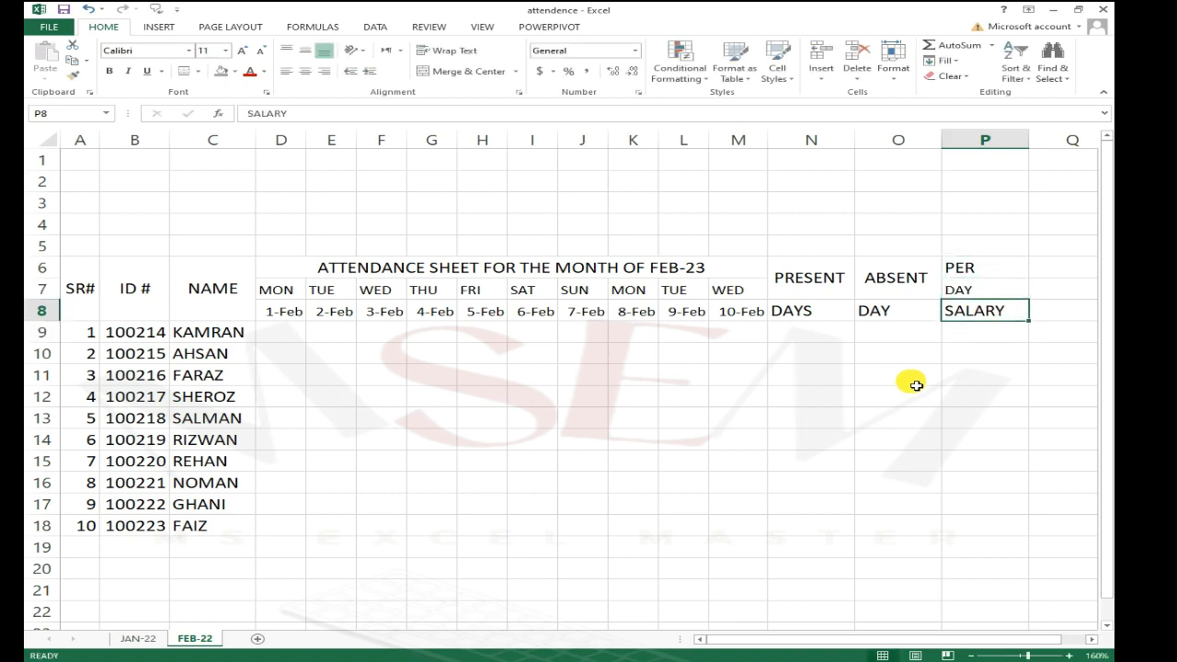
Step: Replace the P8 header text with WAGES
text(WAG)
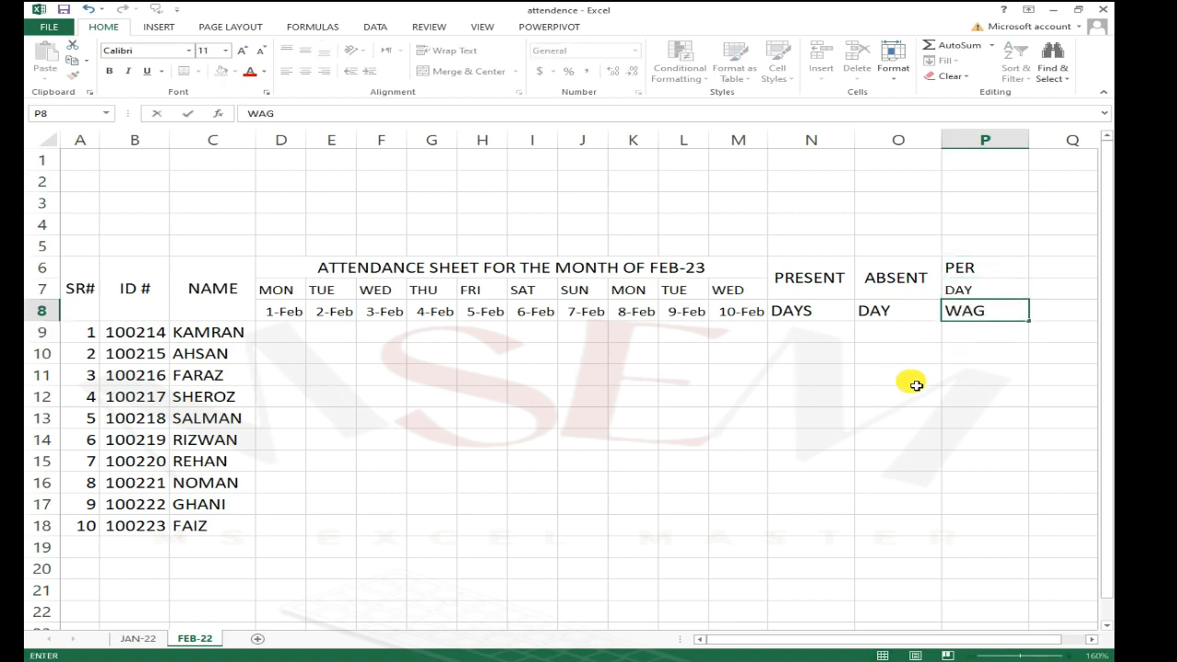
text(ES)
key(Return)
key(Up)
key(Up)
key(Up)
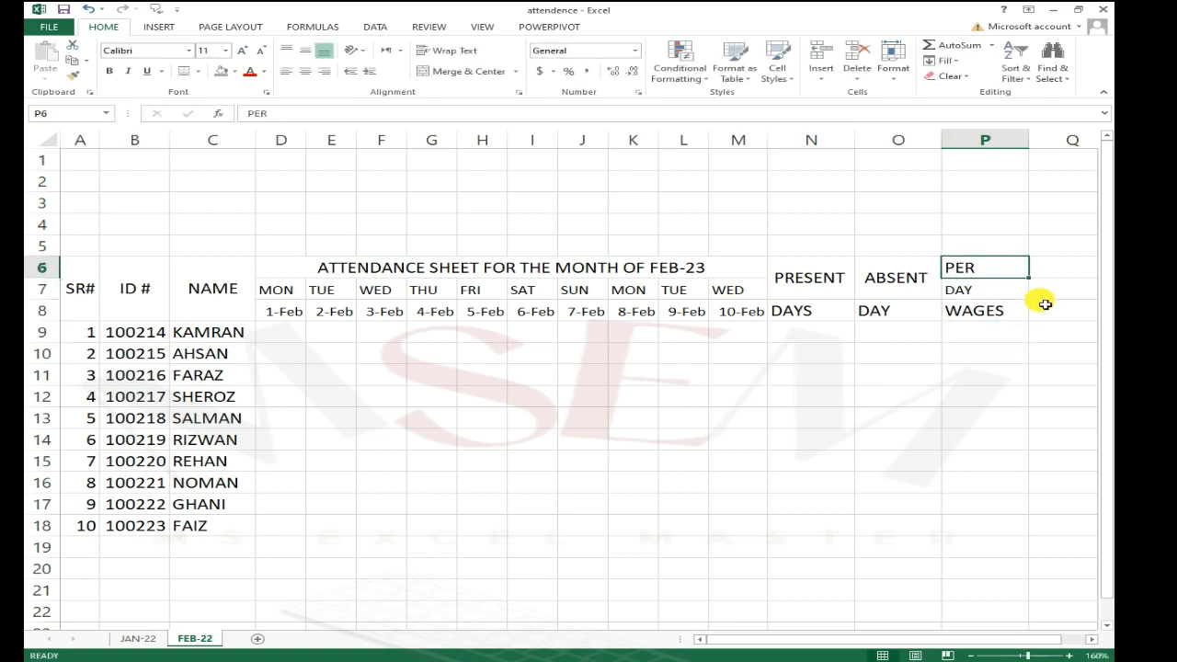
click(1039, 272)
text(AM)
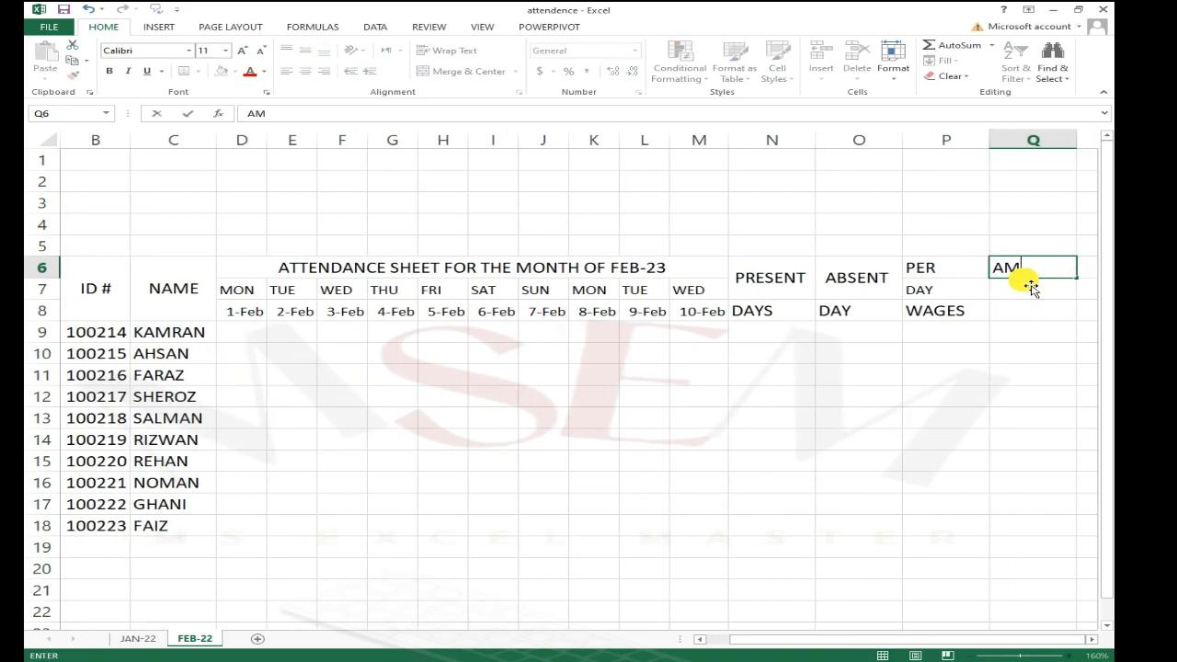
text(OUNT)
key(BackSpace)
key(BackSpace)
key(BackSpace)
key(BackSpace)
key(BackSpace)
key(BackSpace)
text(TOT)
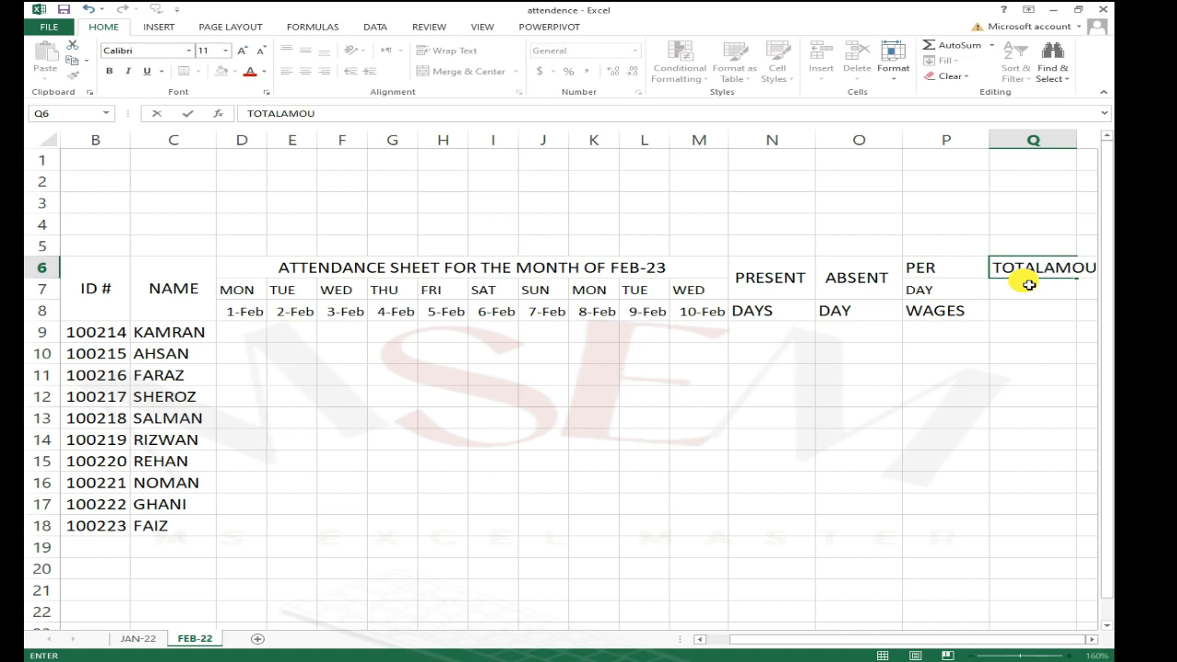
key(Escape)
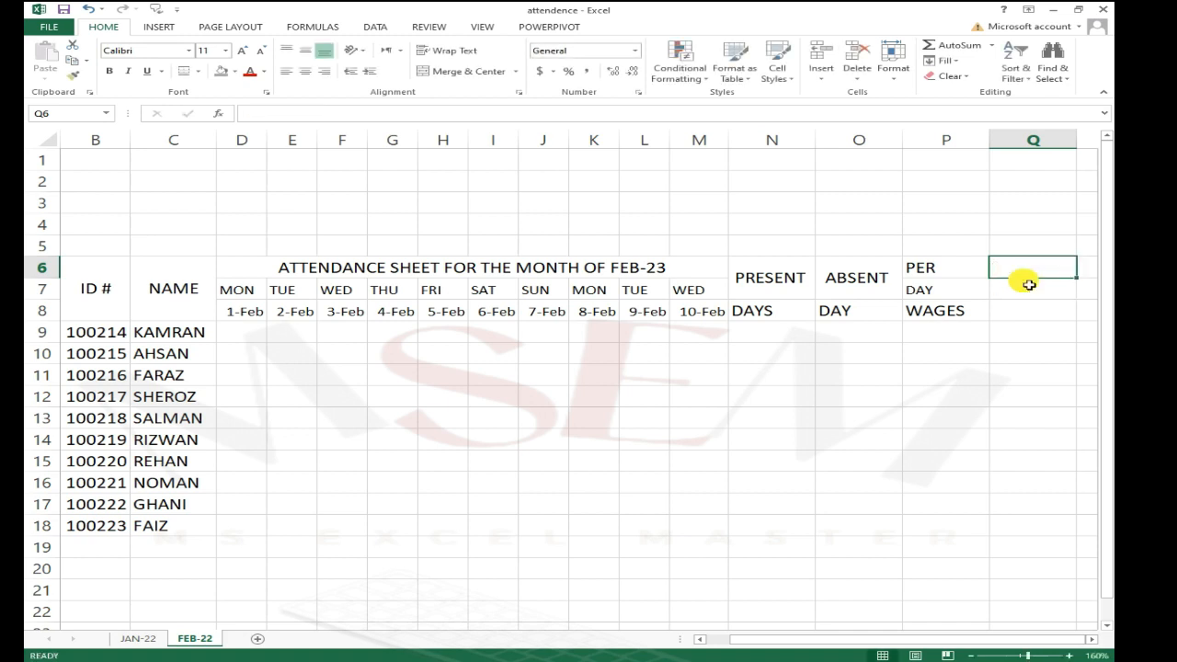
Step: Enter the header TOTAL AMOUNT in cell Q6
text(TOTAL AMOUNT)
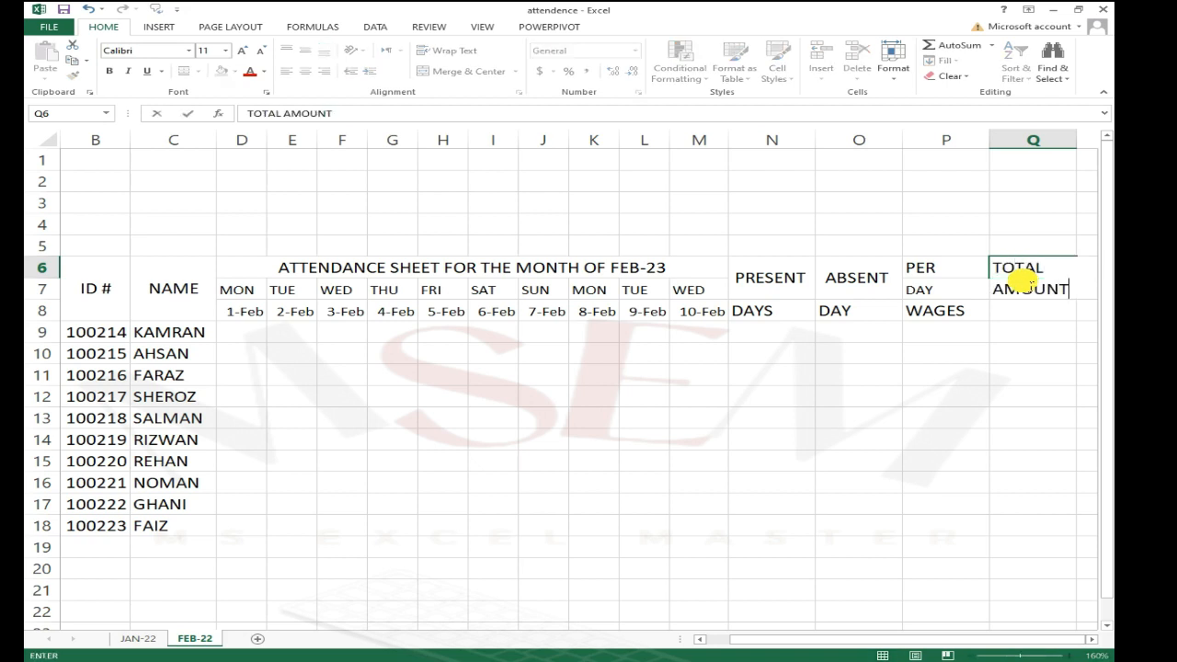
key(Return)
key(Up)
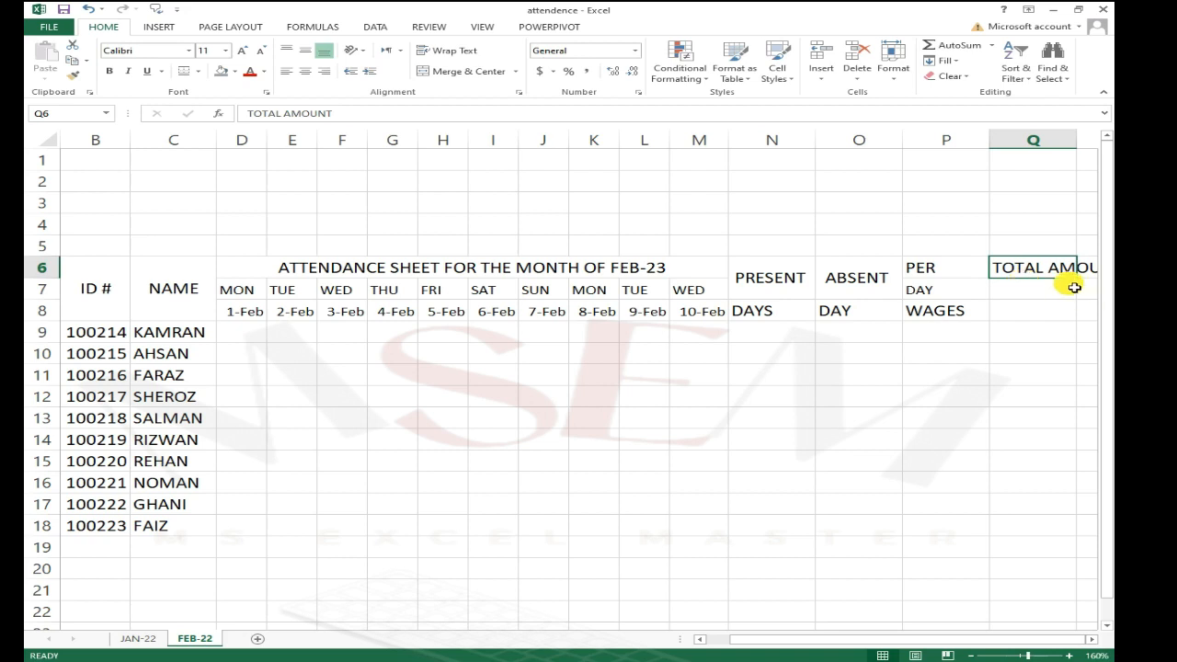
Step: Merge and center the TOTAL AMOUNT header across Q6:Q8
click(1041, 287)
drag(1040, 269, 1040, 311)
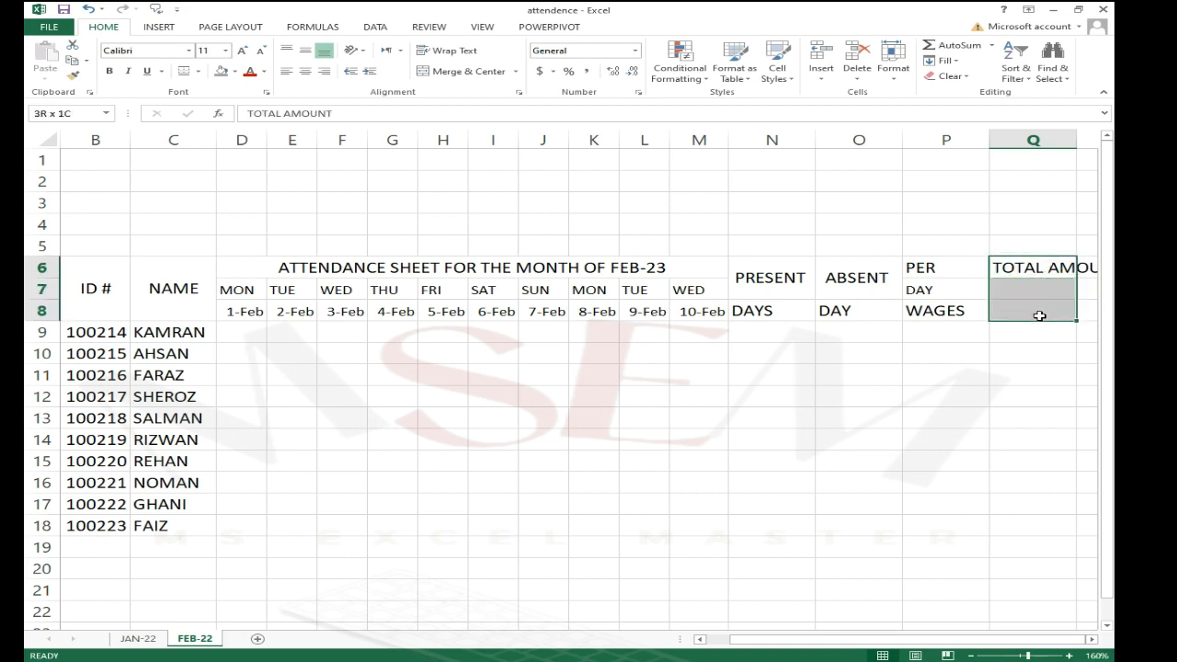
click(464, 71)
click(1019, 377)
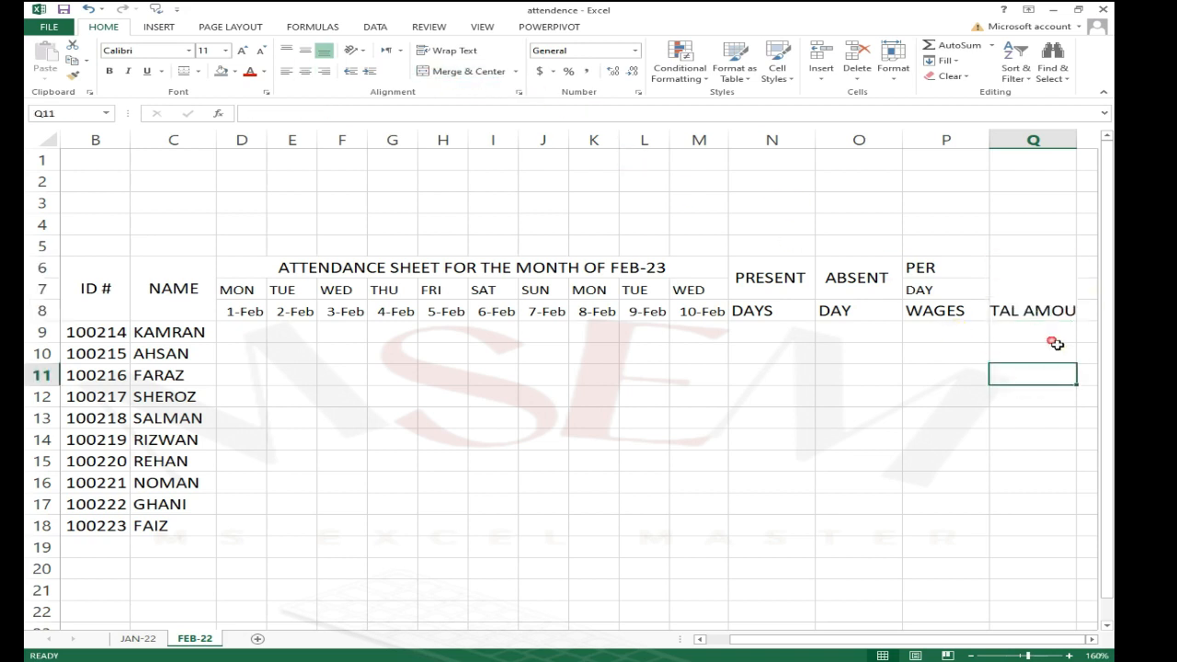
click(1030, 306)
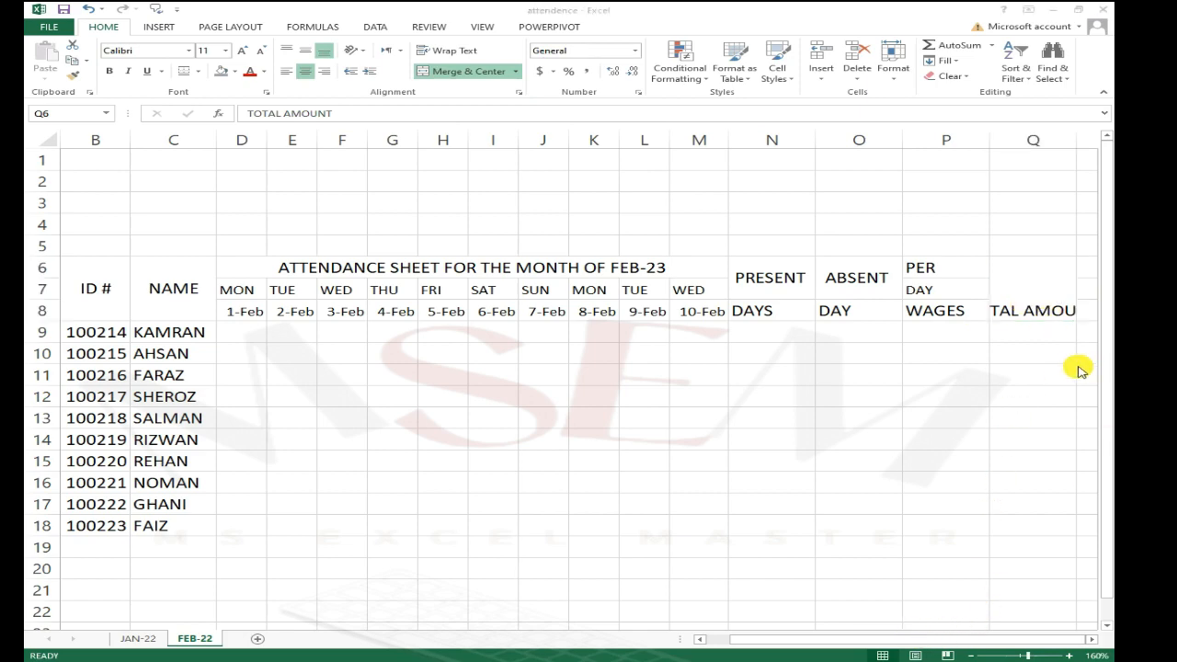
Step: Wrap the text of the merged TOTAL AMOUNT cell and align it to the vertical middle
scroll(1003, 377, up, 2)
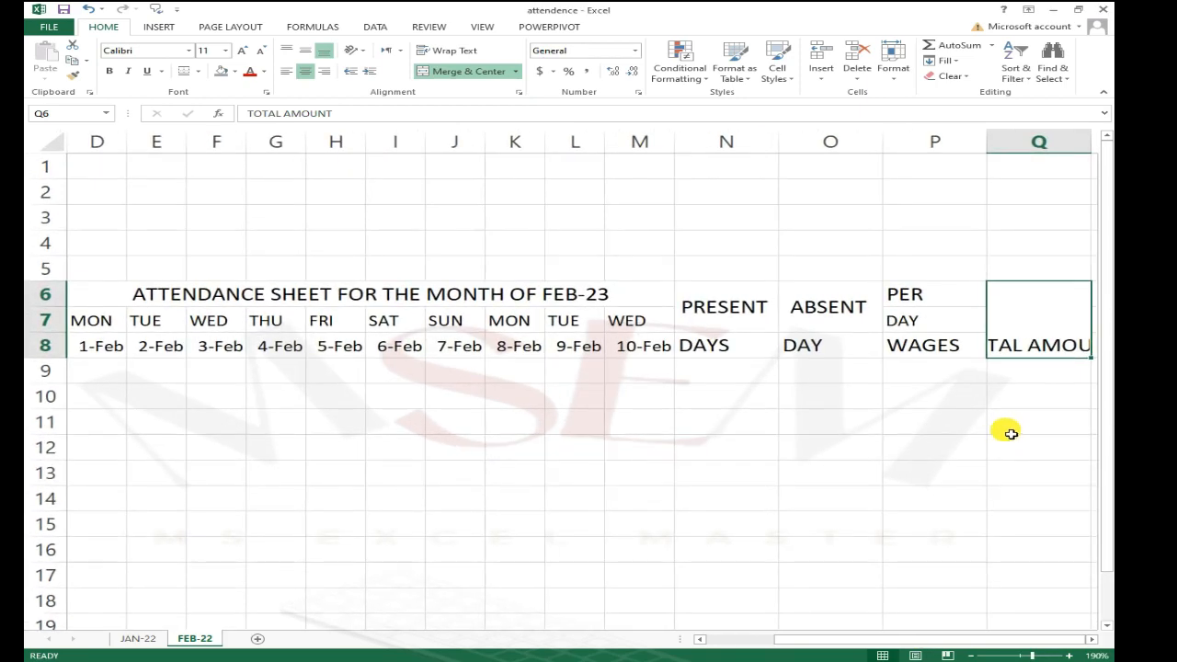
click(1058, 360)
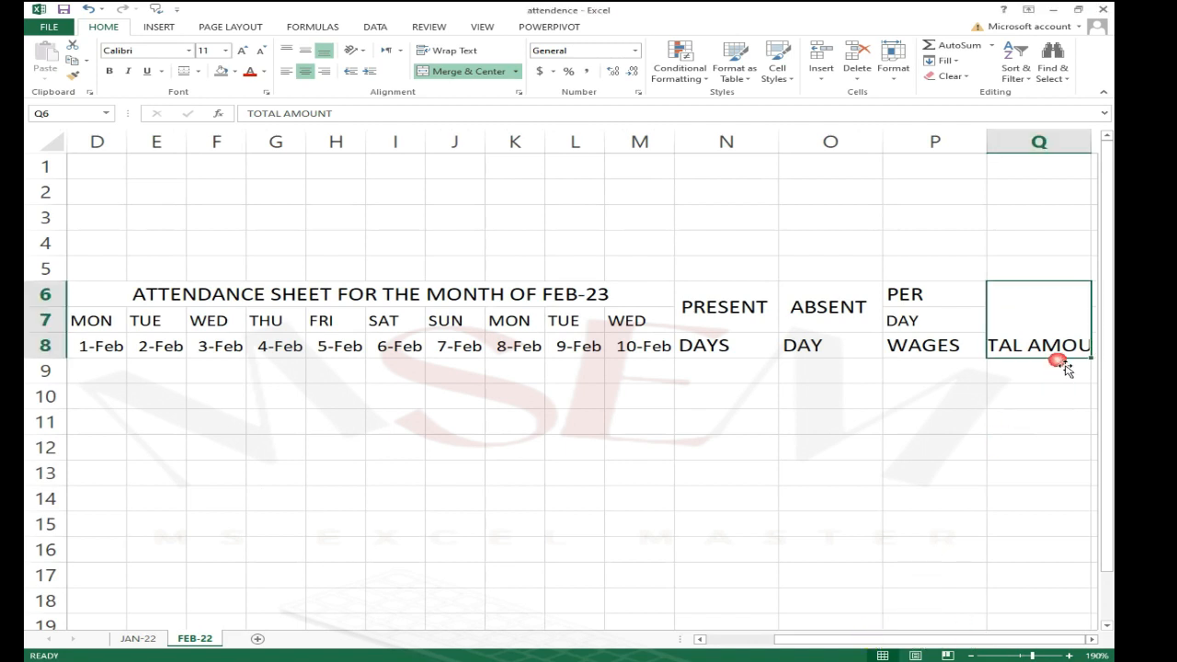
scroll(1057, 380, right, 4)
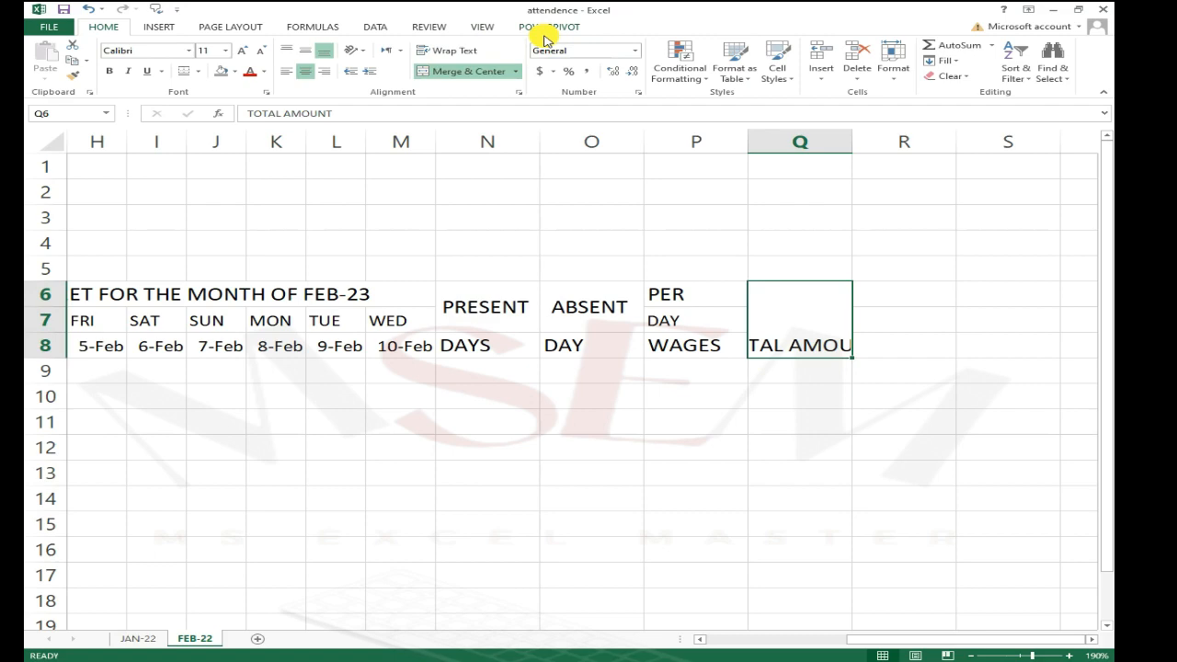
click(460, 51)
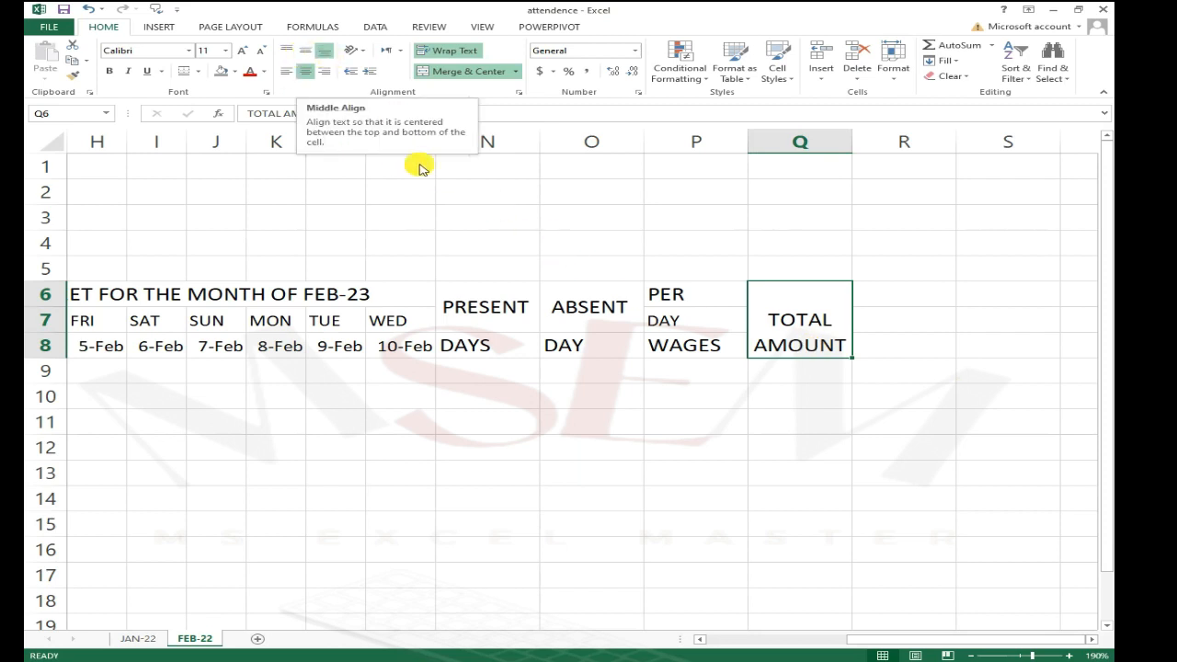
click(801, 375)
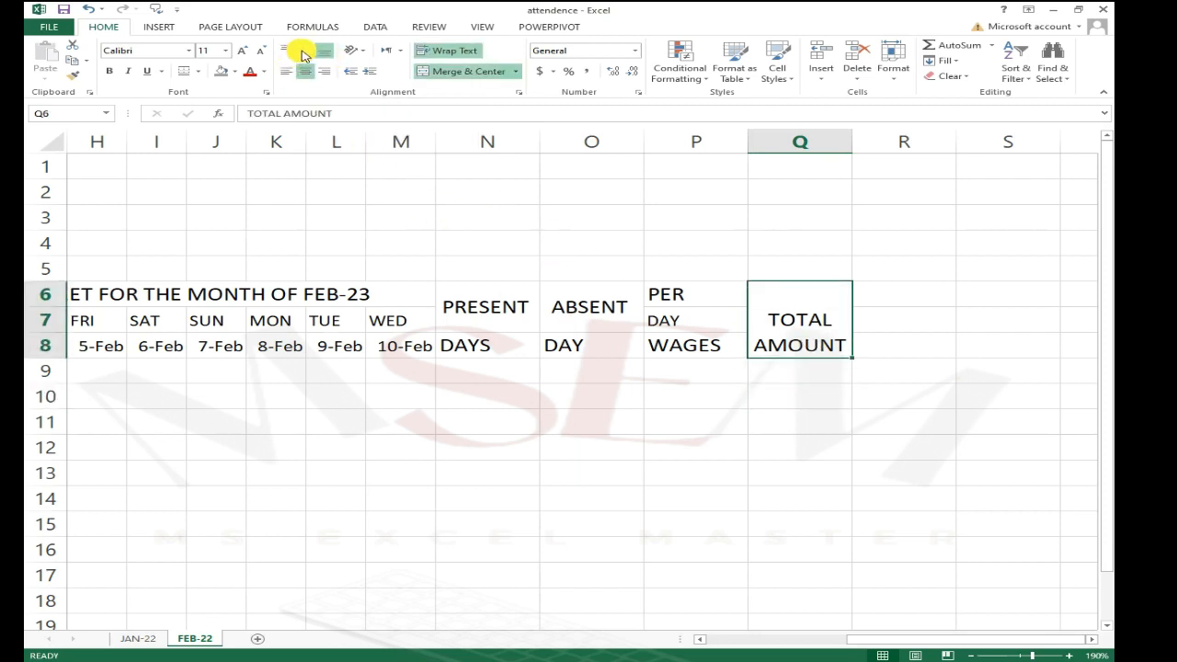
click(305, 52)
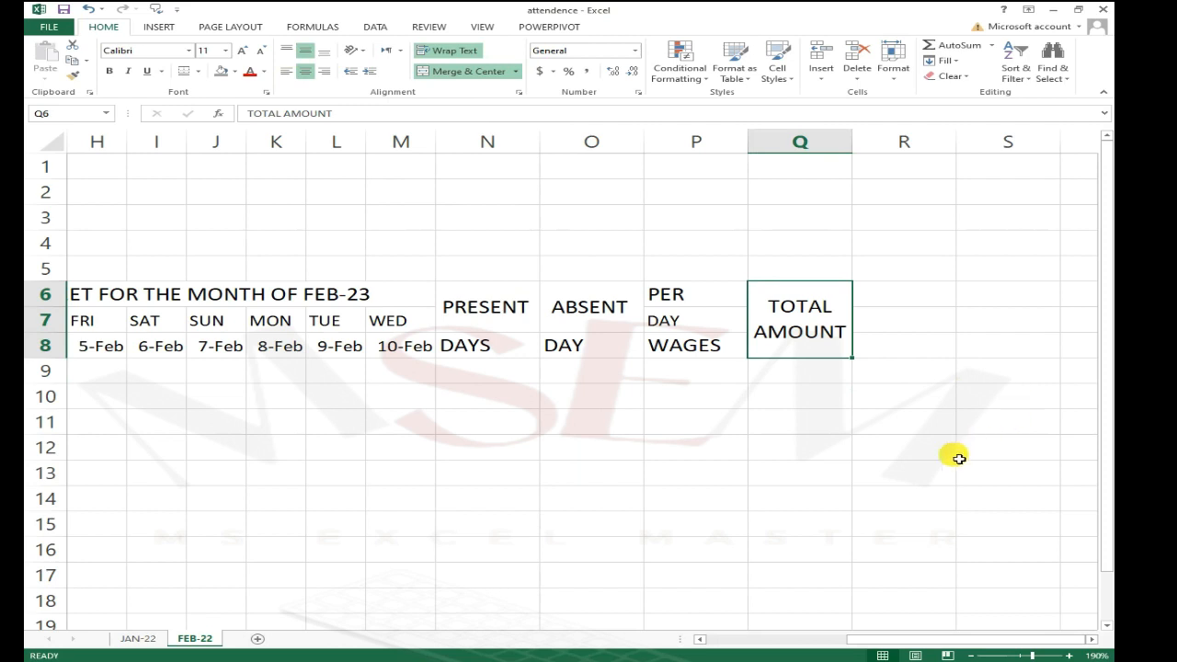
Step: Set the header block N6:Q8 to one uniform font size so DAY matches the other labels
click(812, 394)
click(823, 346)
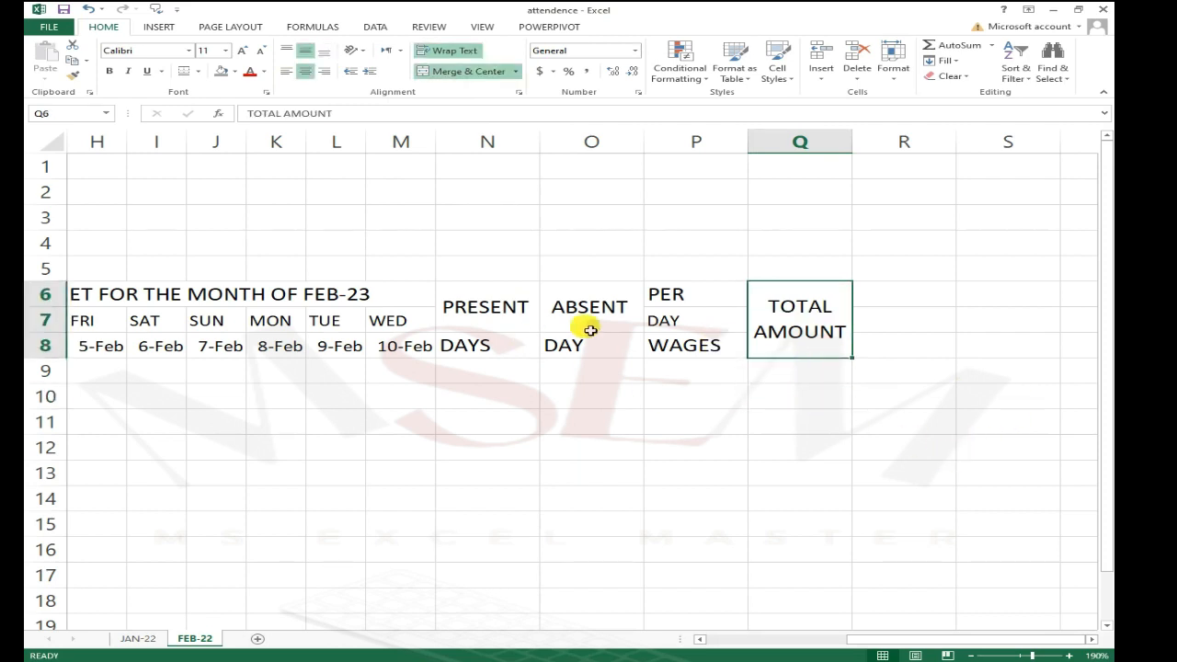
click(699, 333)
click(690, 324)
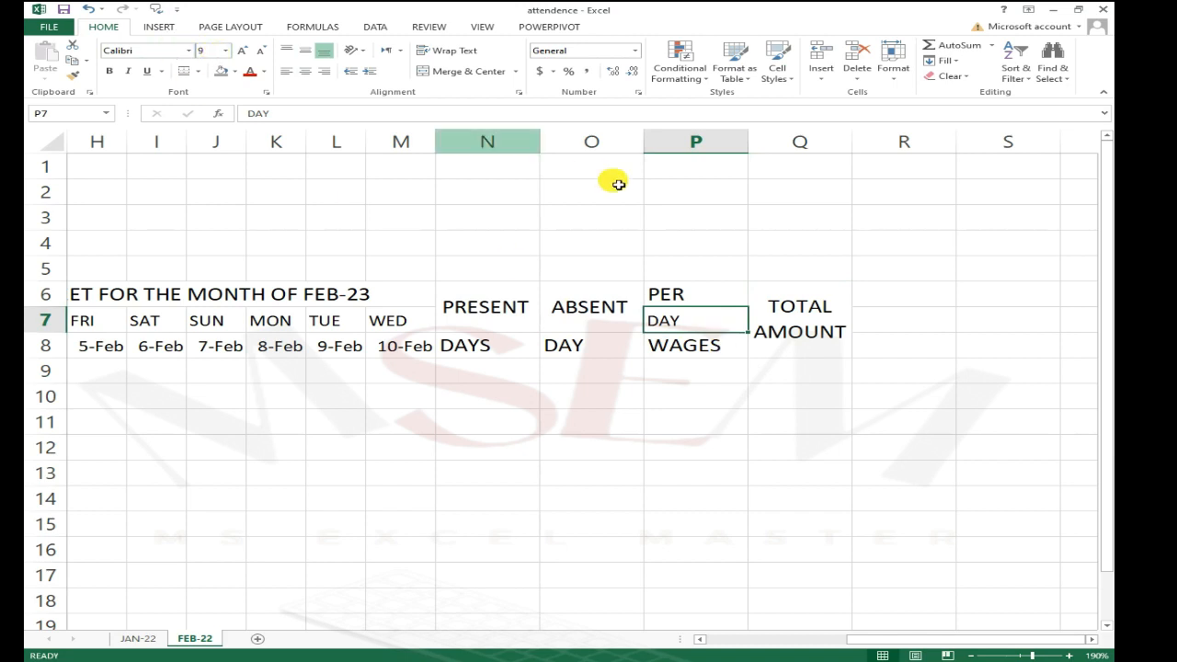
click(686, 296)
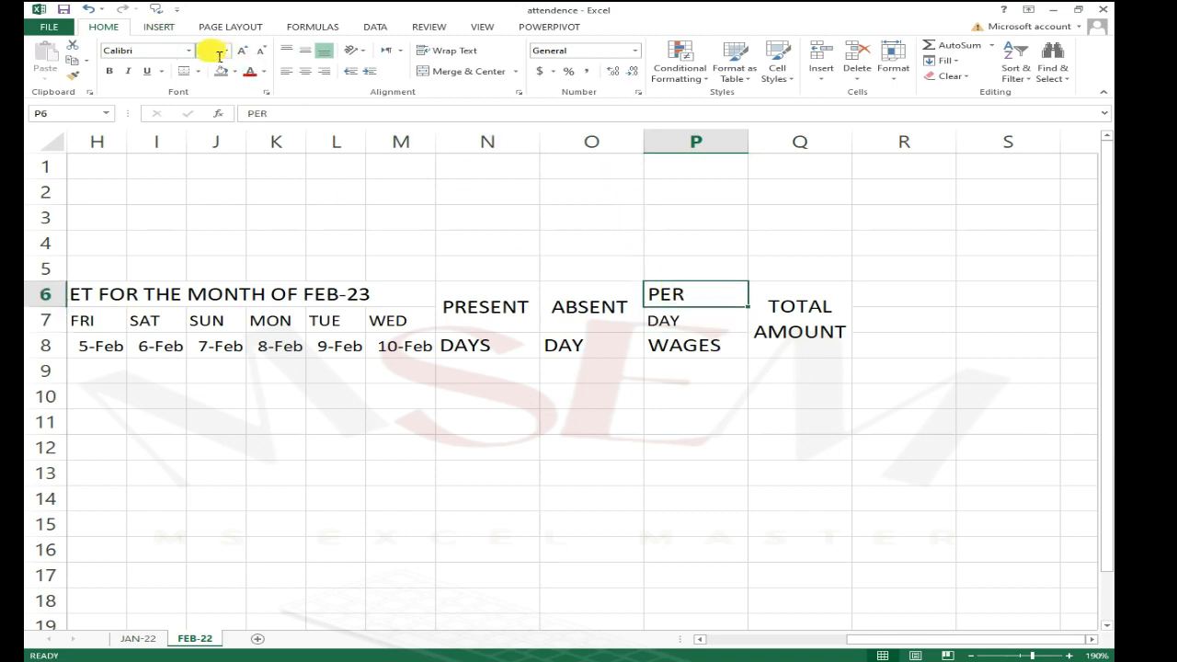
drag(481, 305, 788, 350)
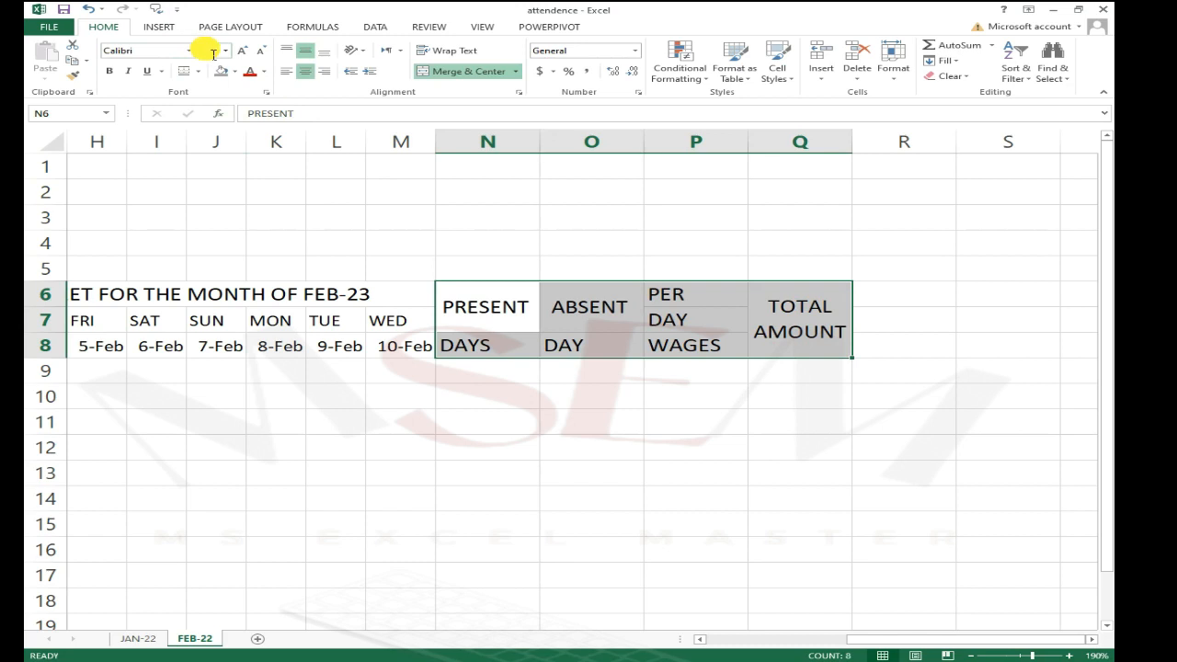
click(592, 472)
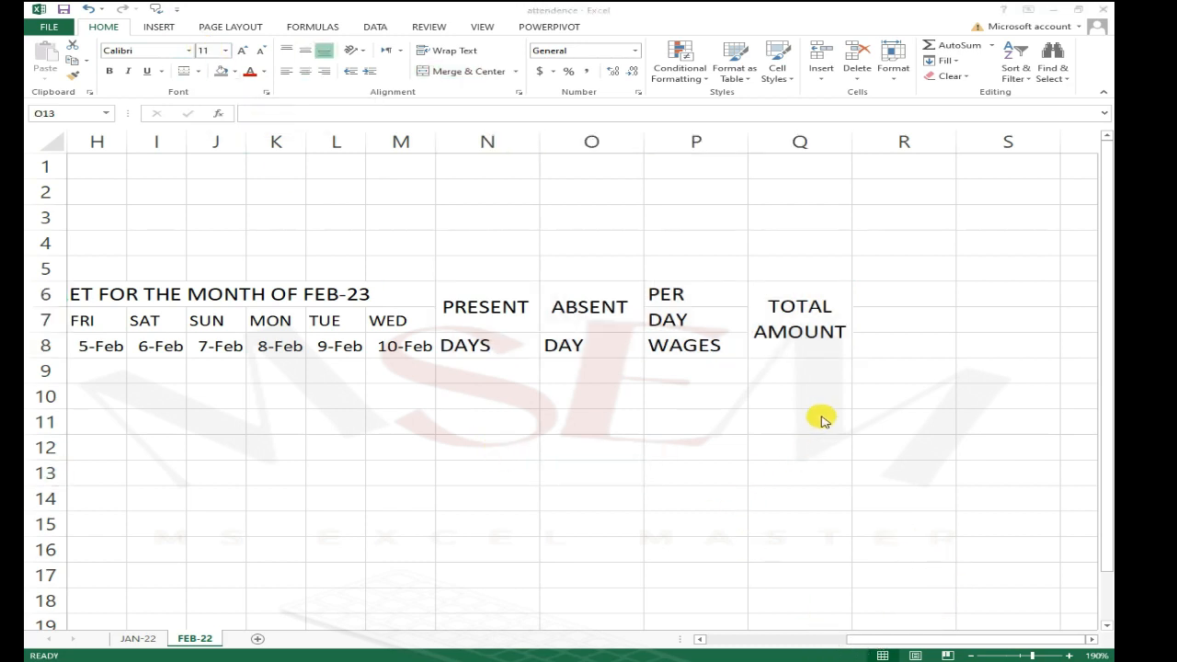
click(747, 495)
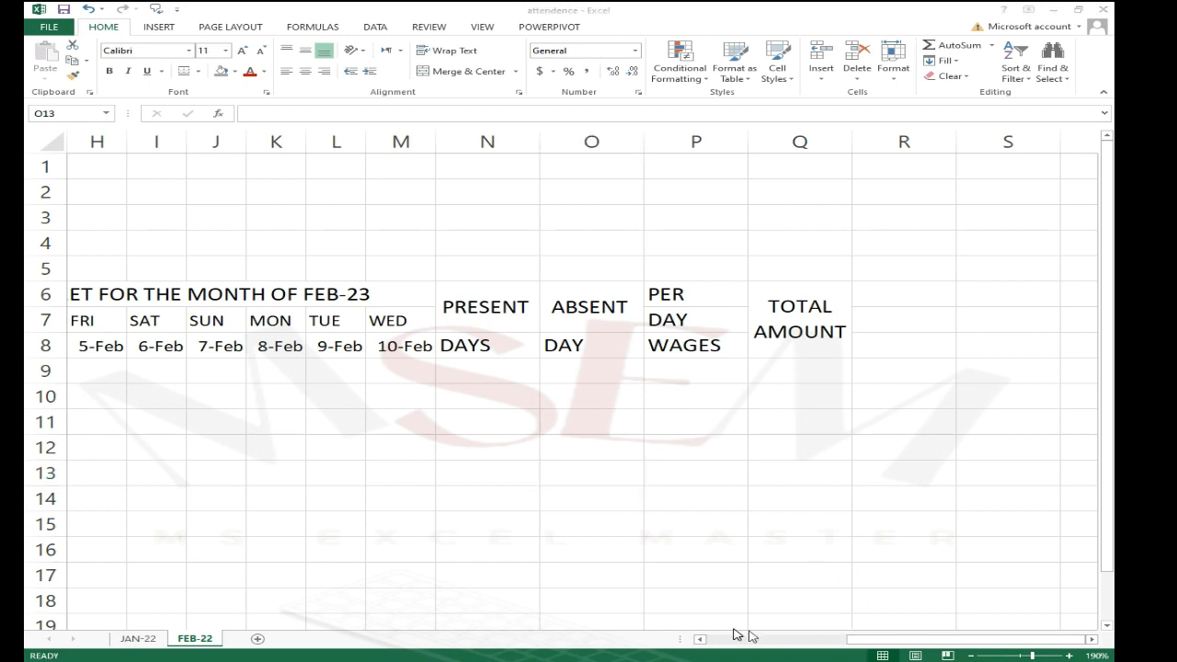
click(704, 488)
key(Left)
key(Home)
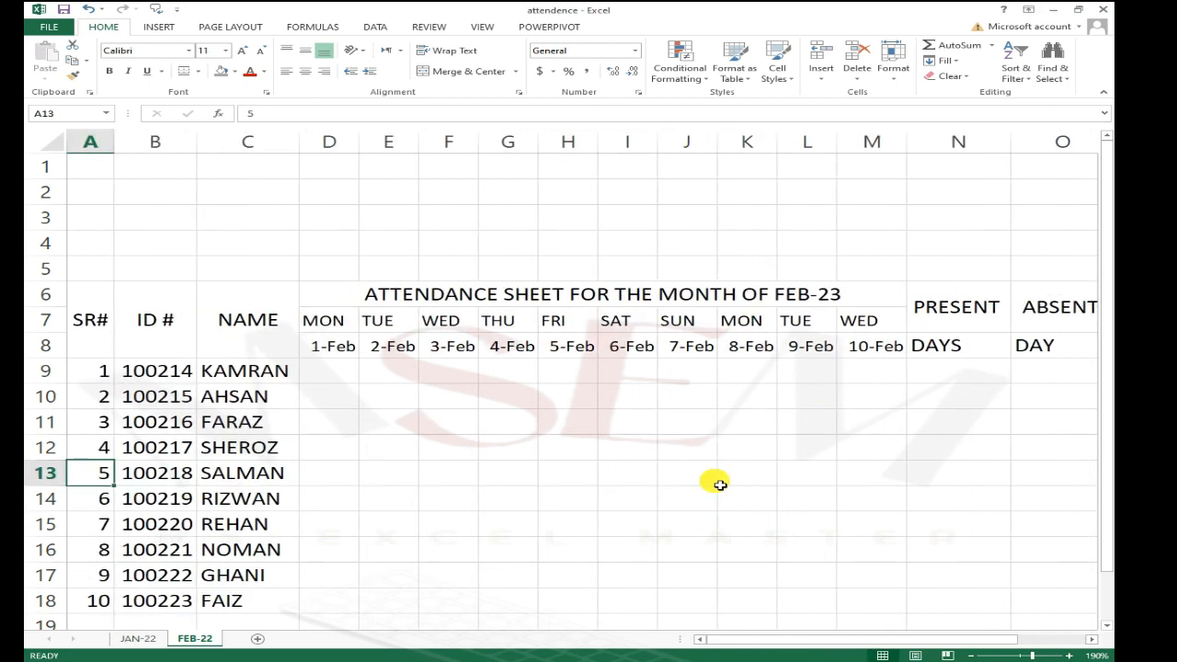
scroll(868, 482, down, 3)
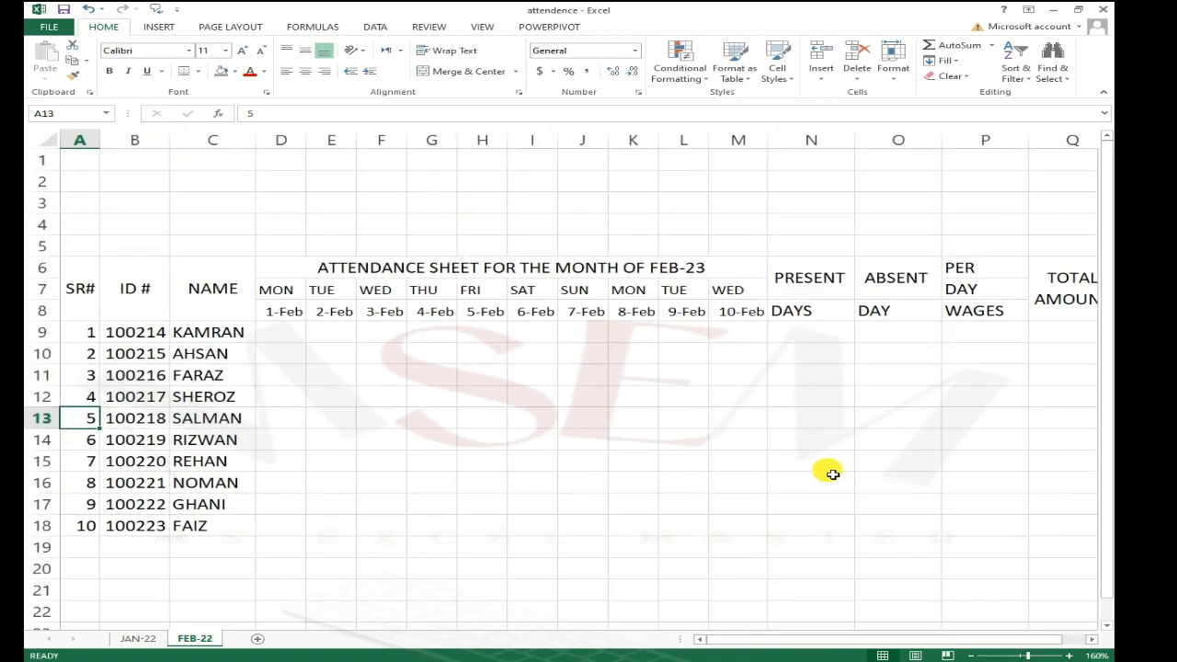
scroll(832, 473, down, 1)
click(654, 394)
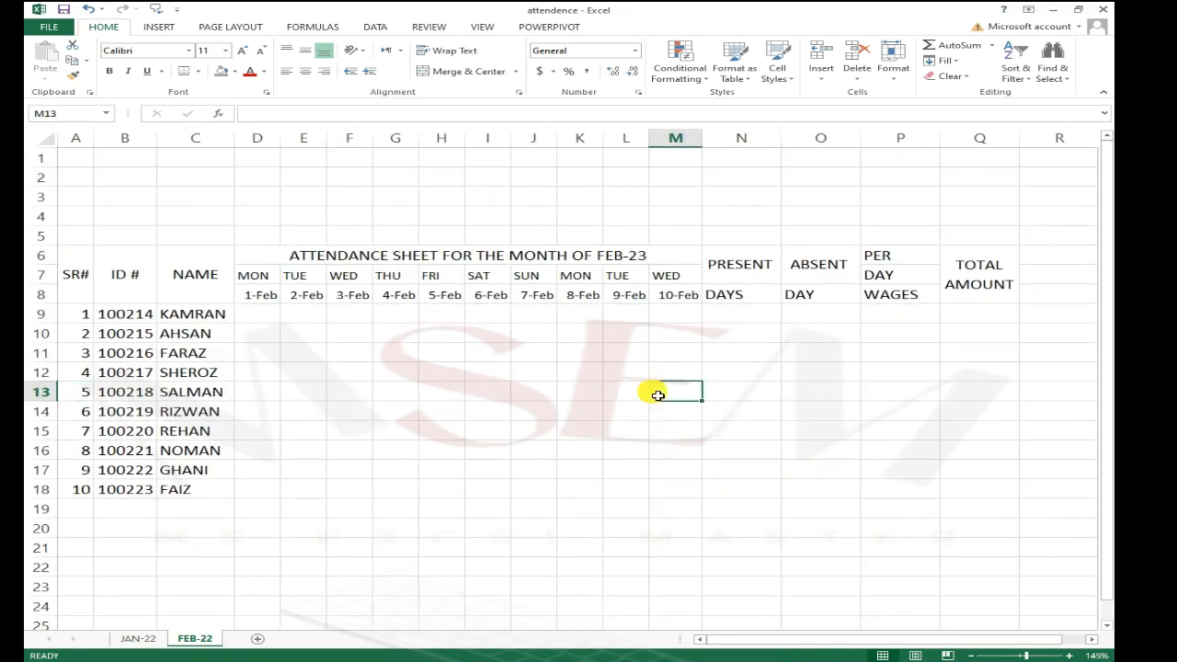
click(533, 358)
click(348, 339)
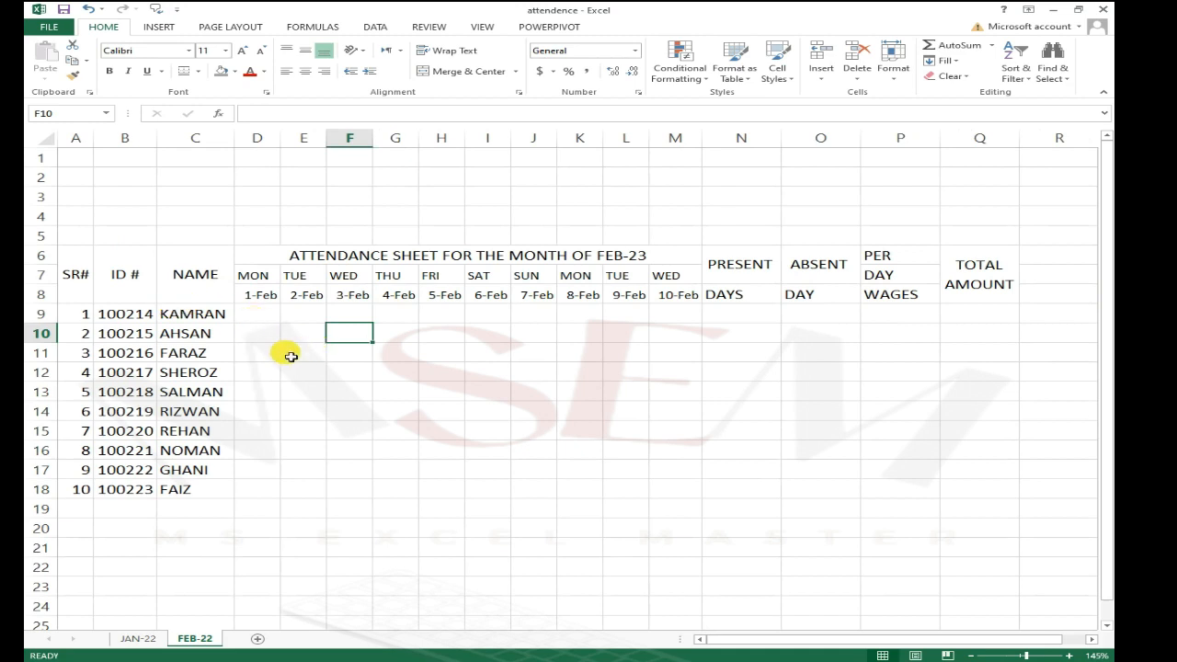
click(254, 411)
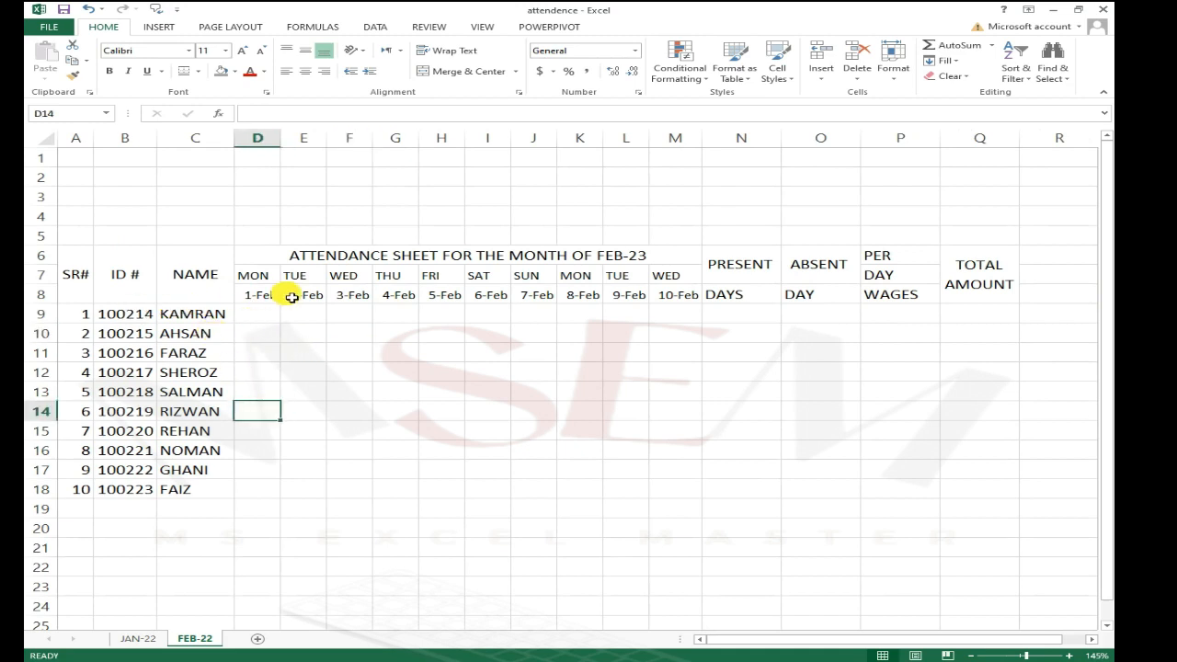
Step: Apply all borders to the attendance table range A6:Q18
drag(74, 265, 961, 486)
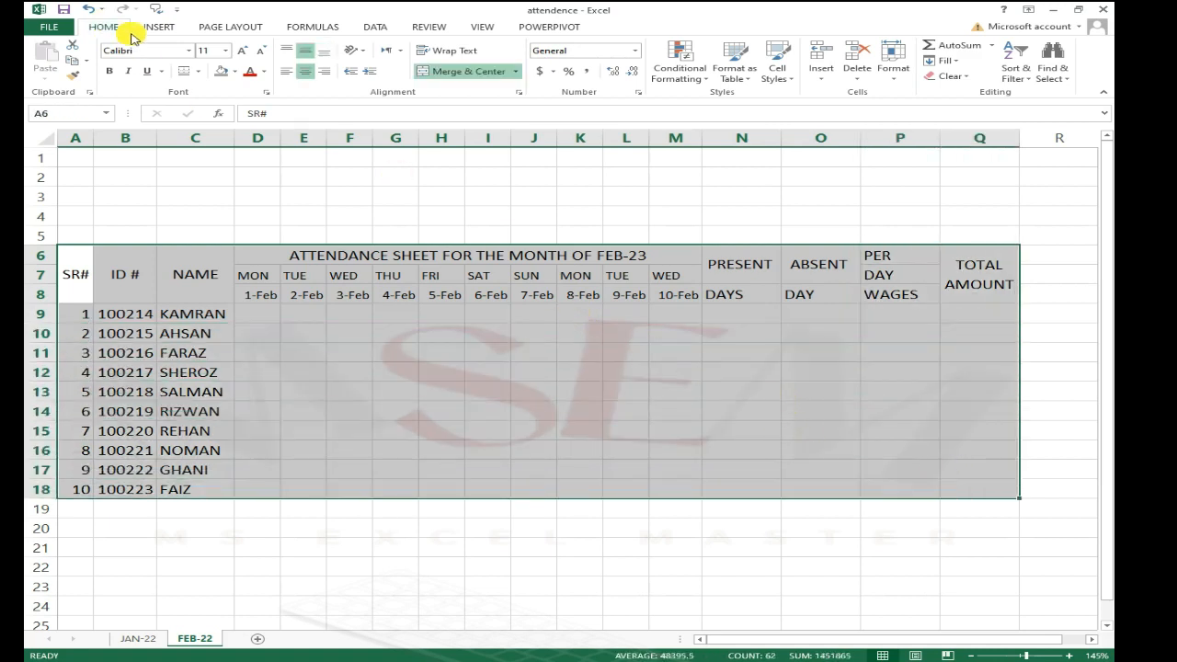
click(198, 70)
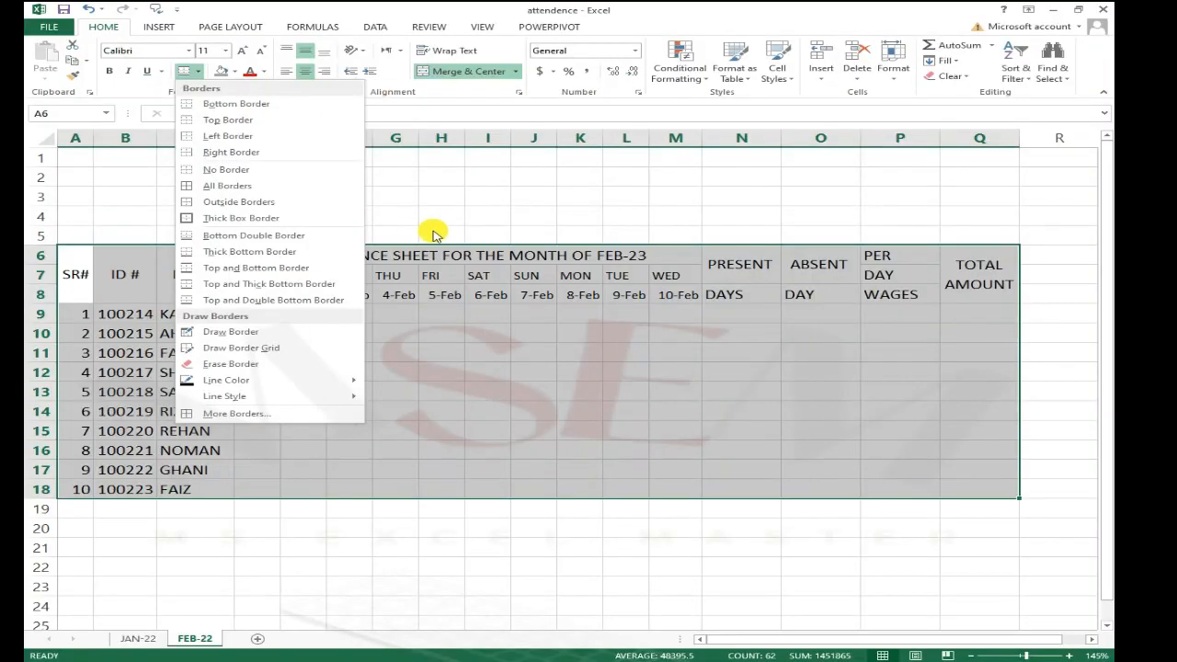
click(807, 405)
click(628, 451)
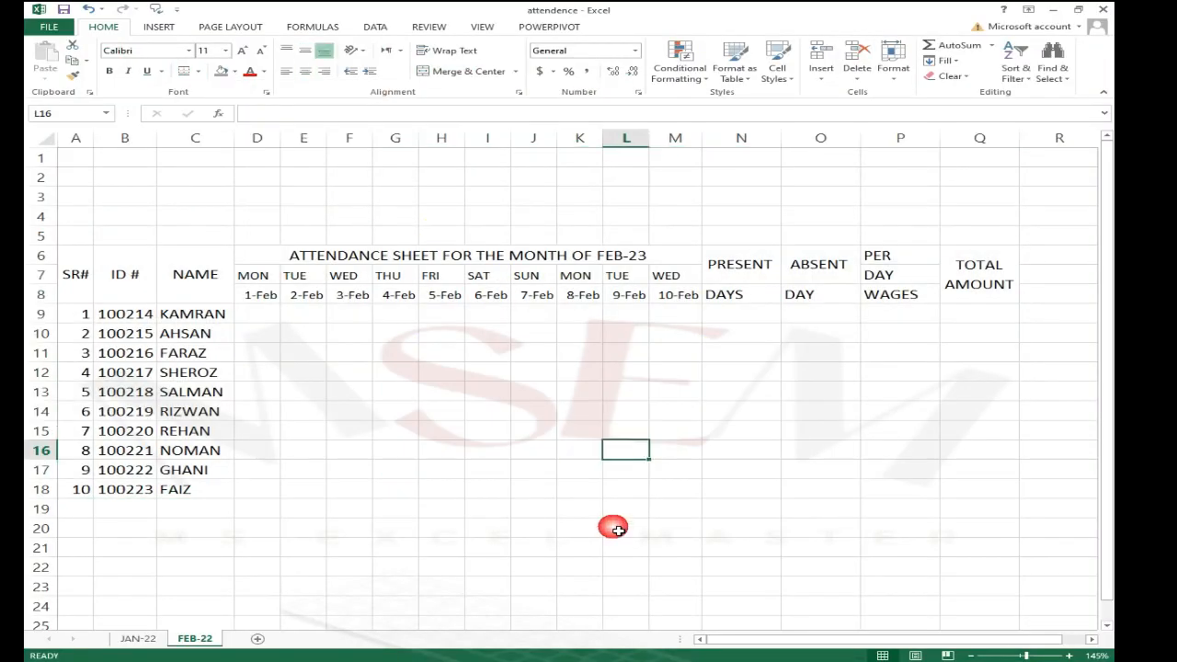
drag(78, 266, 1020, 496)
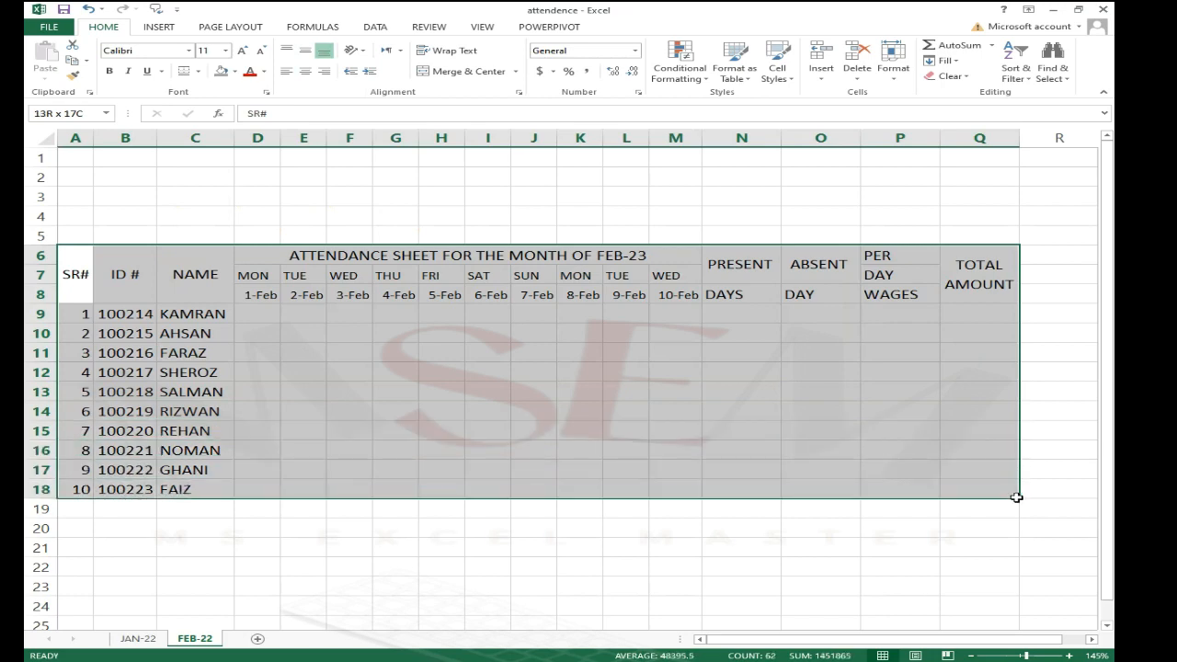
click(195, 71)
click(283, 191)
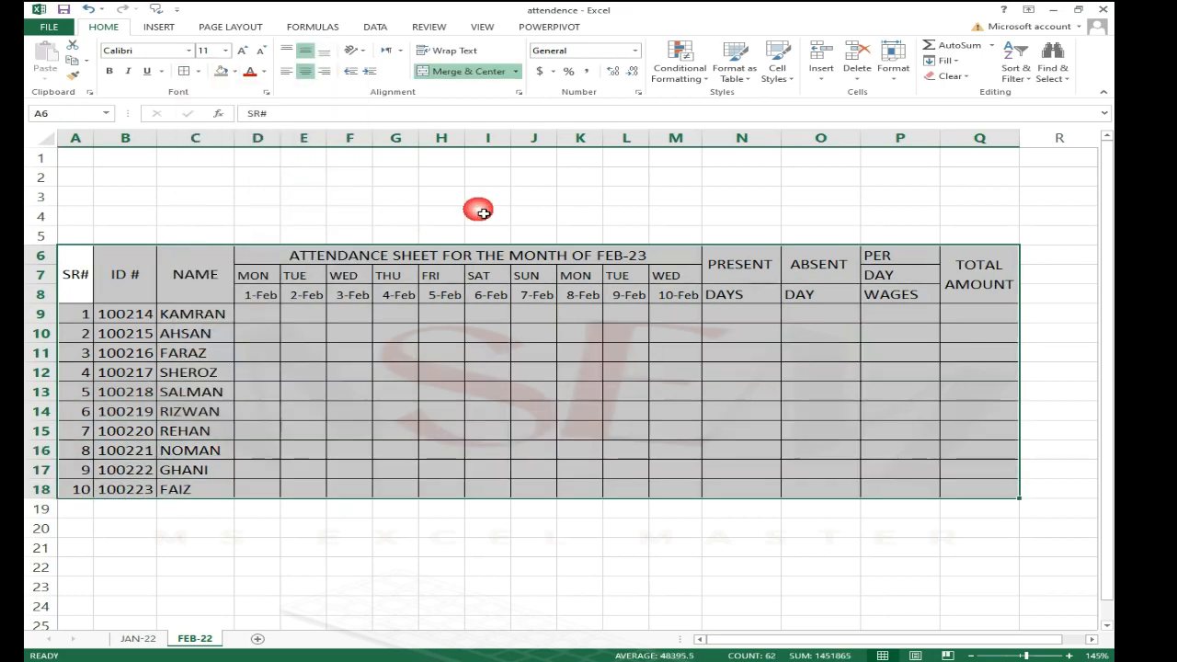
click(833, 203)
click(755, 335)
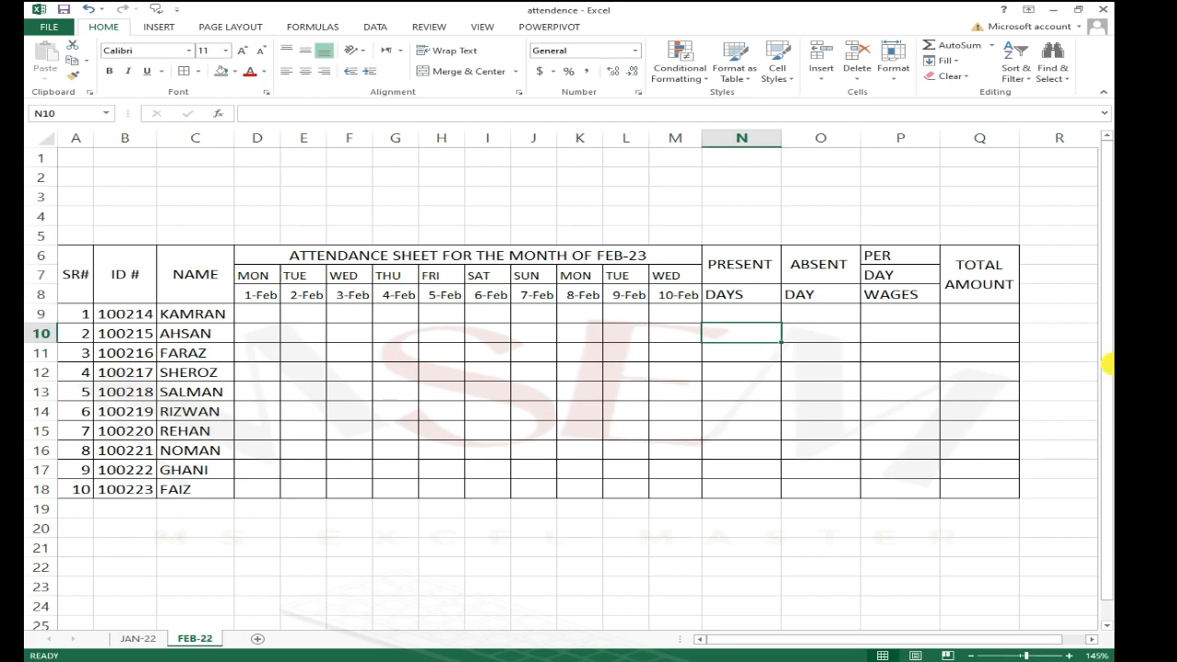
click(631, 391)
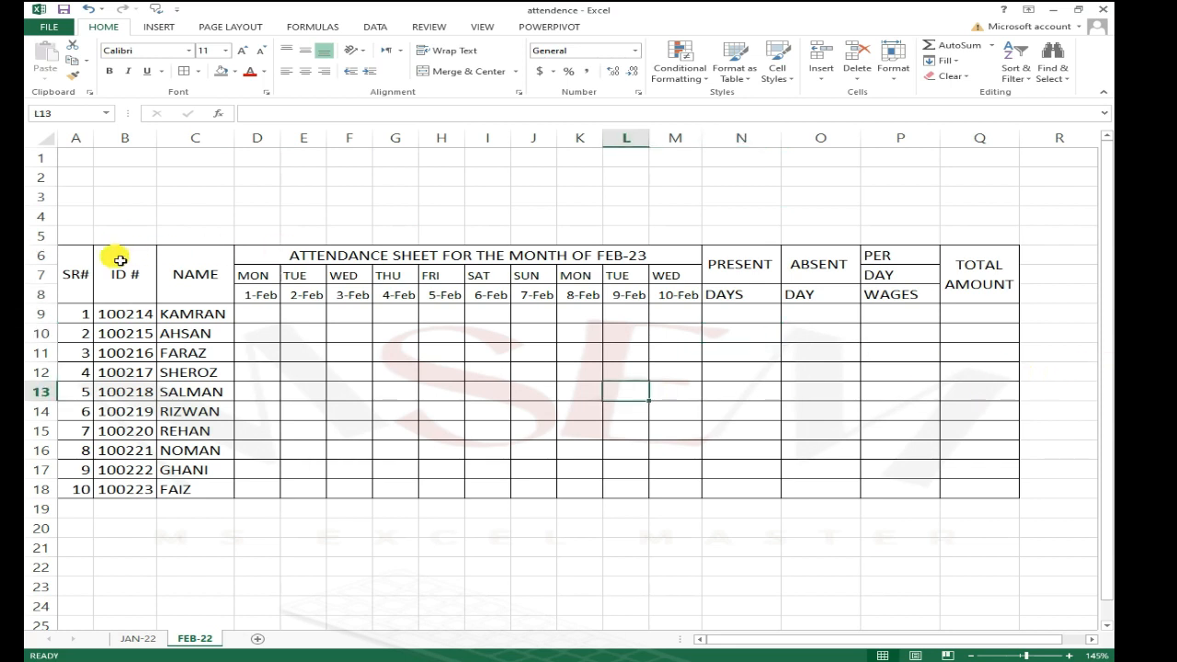
Step: Try to add a thick inner vertical border to the attendance table A6:Q18 through the border settings
drag(73, 262, 1001, 497)
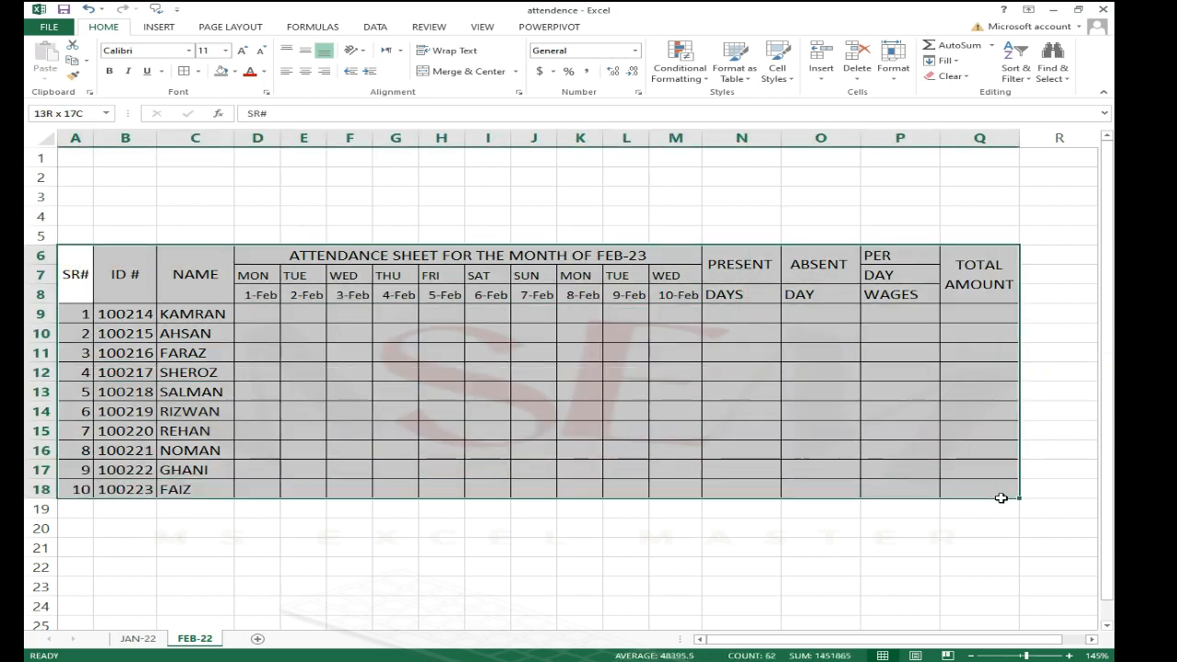
click(198, 71)
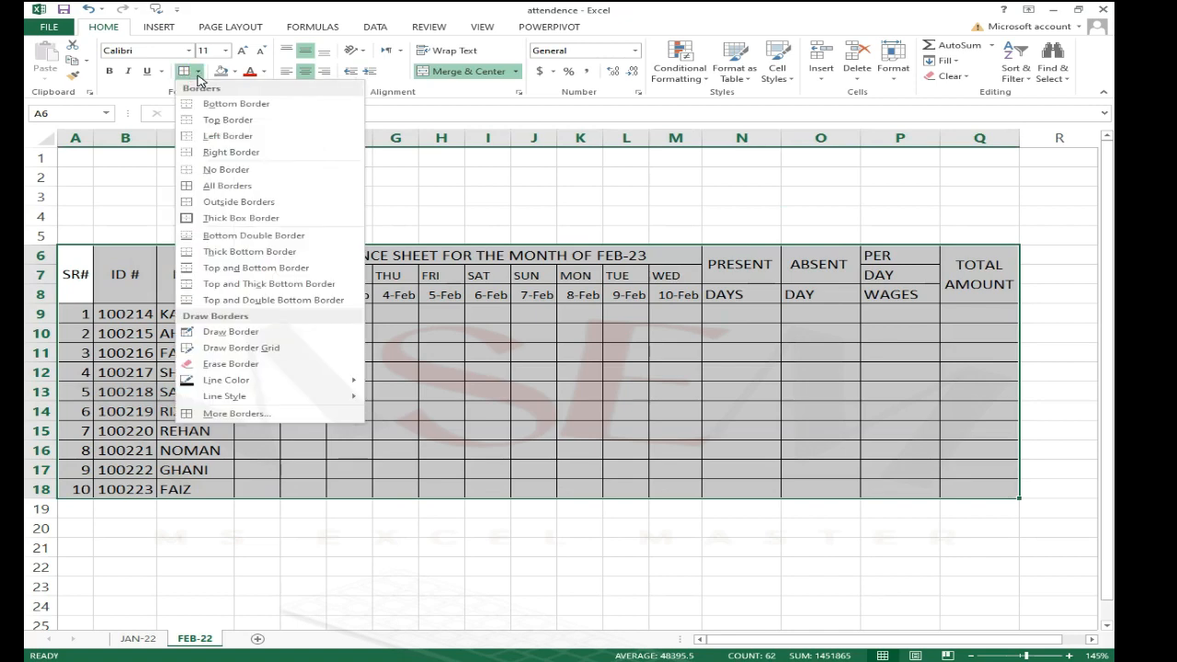
click(228, 415)
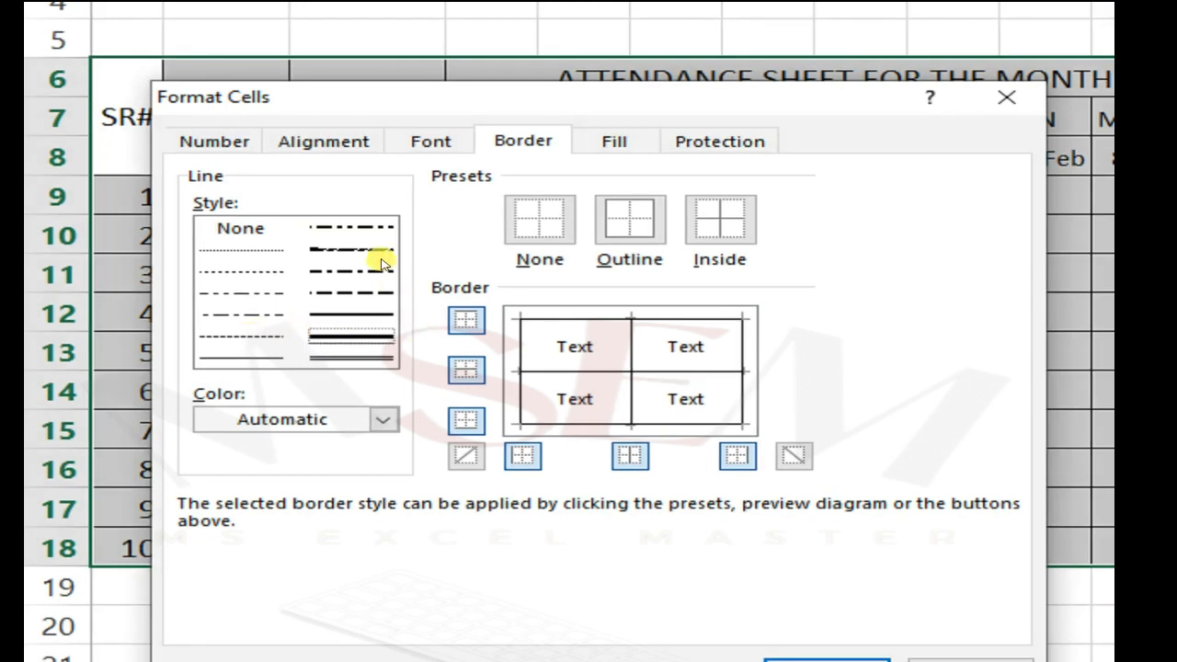
click(372, 227)
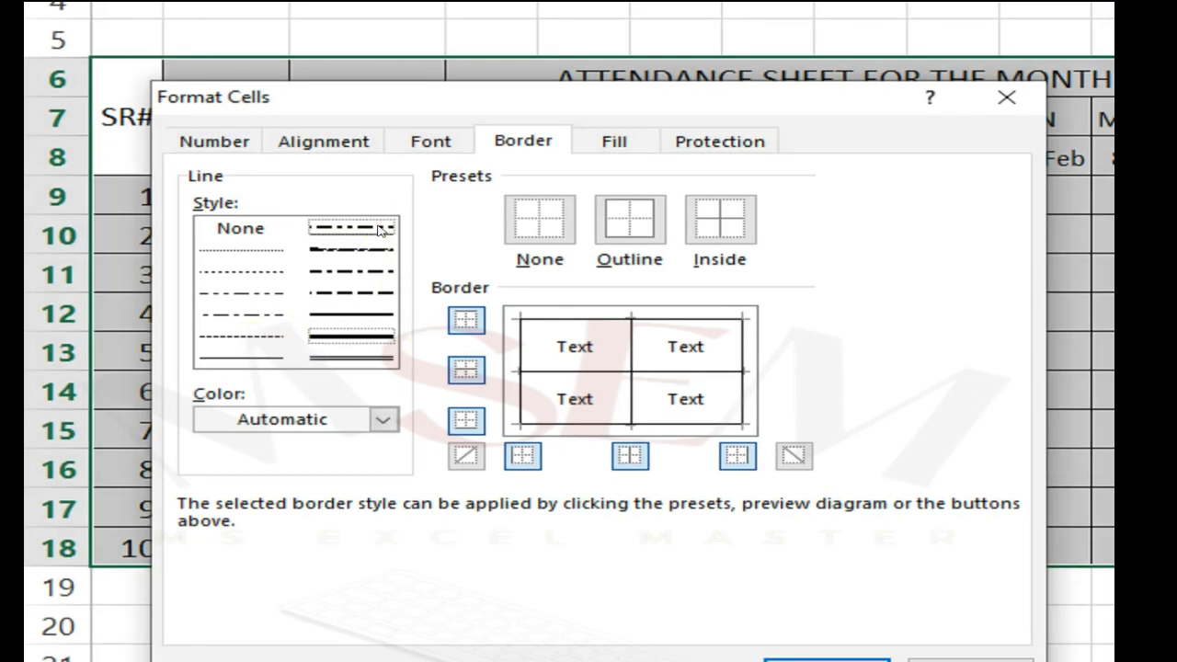
click(386, 337)
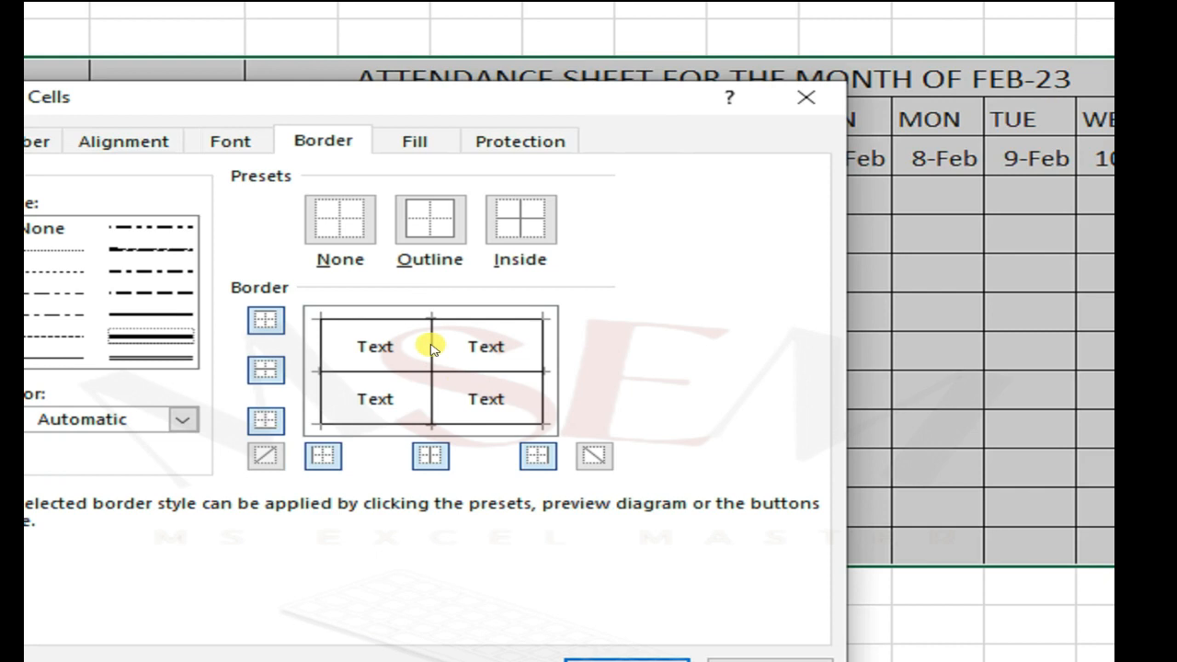
click(432, 348)
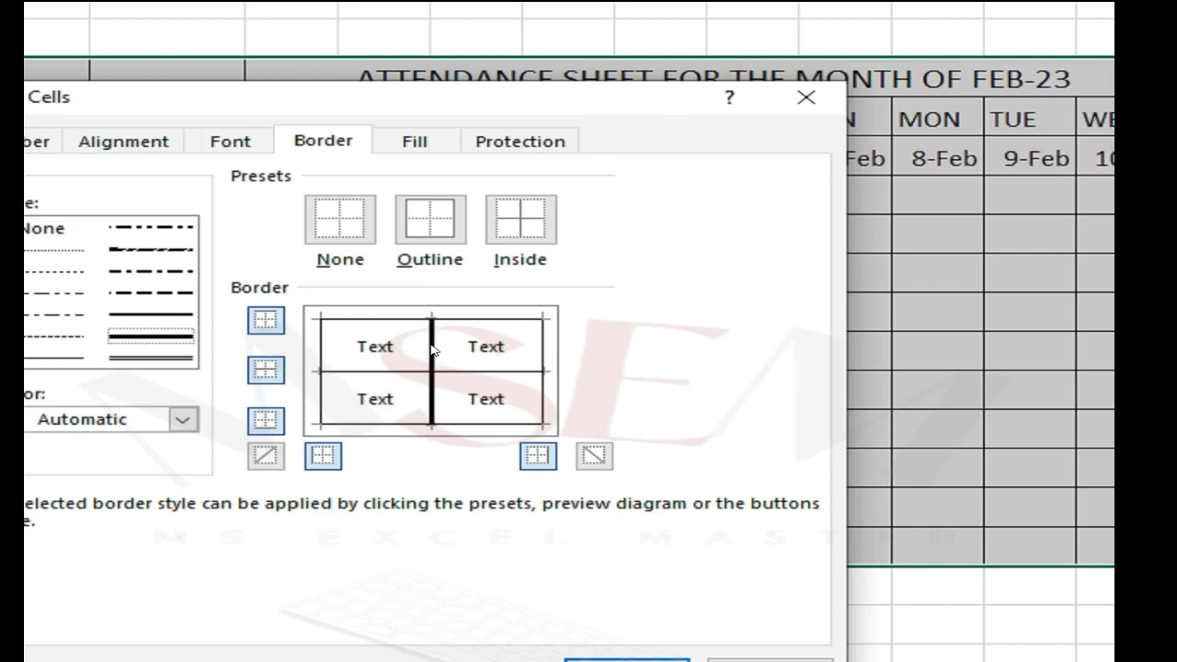
click(432, 355)
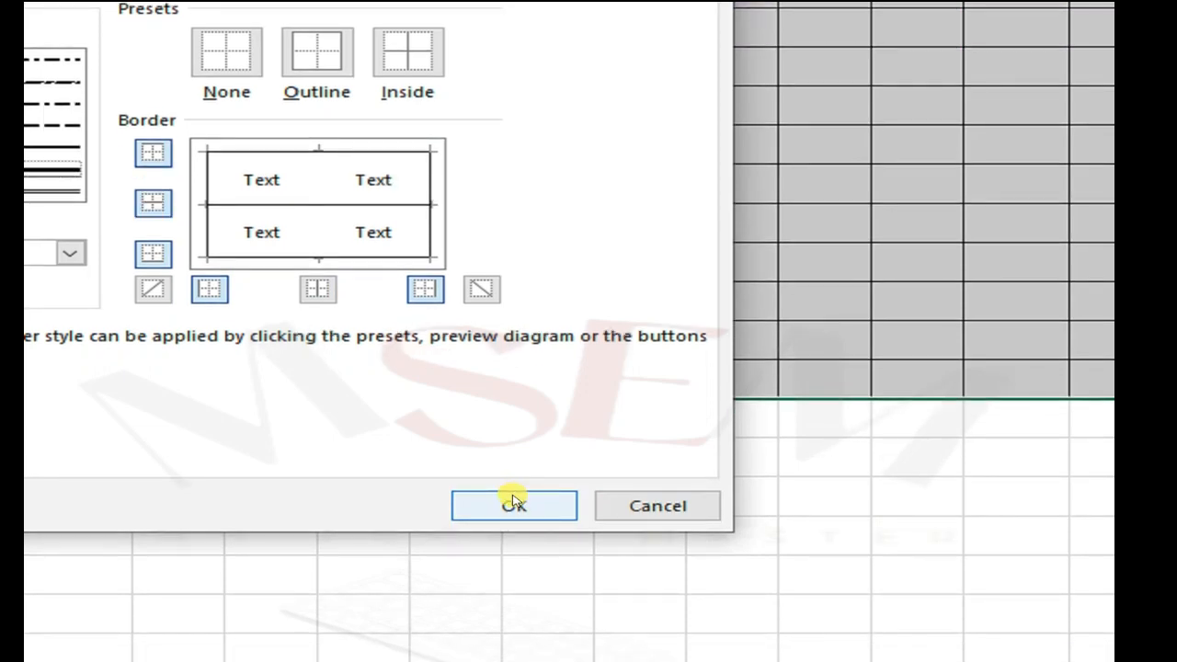
click(513, 504)
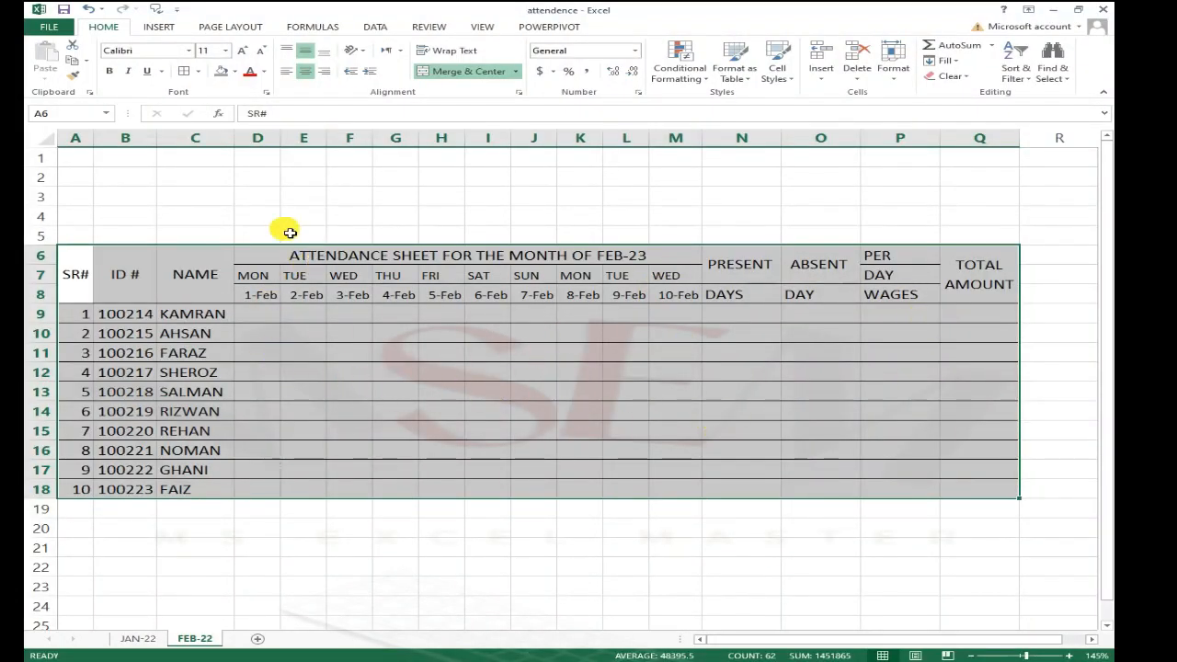
Step: Apply a thick outline border around the attendance table A6:Q18
click(197, 72)
click(241, 414)
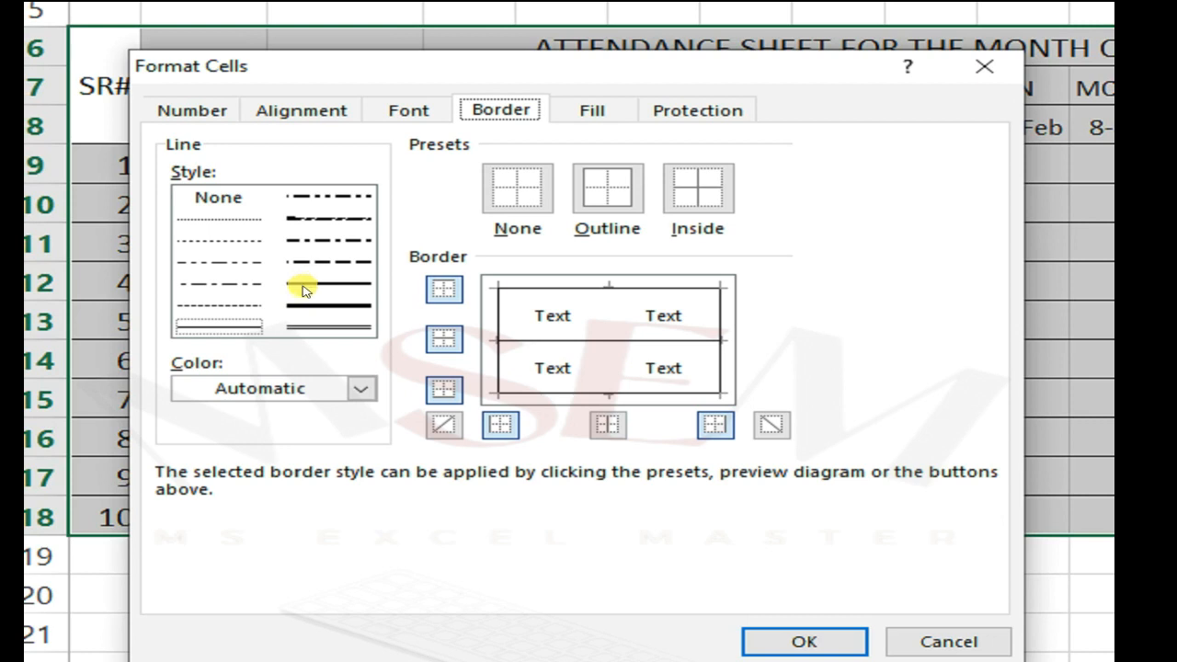
click(624, 317)
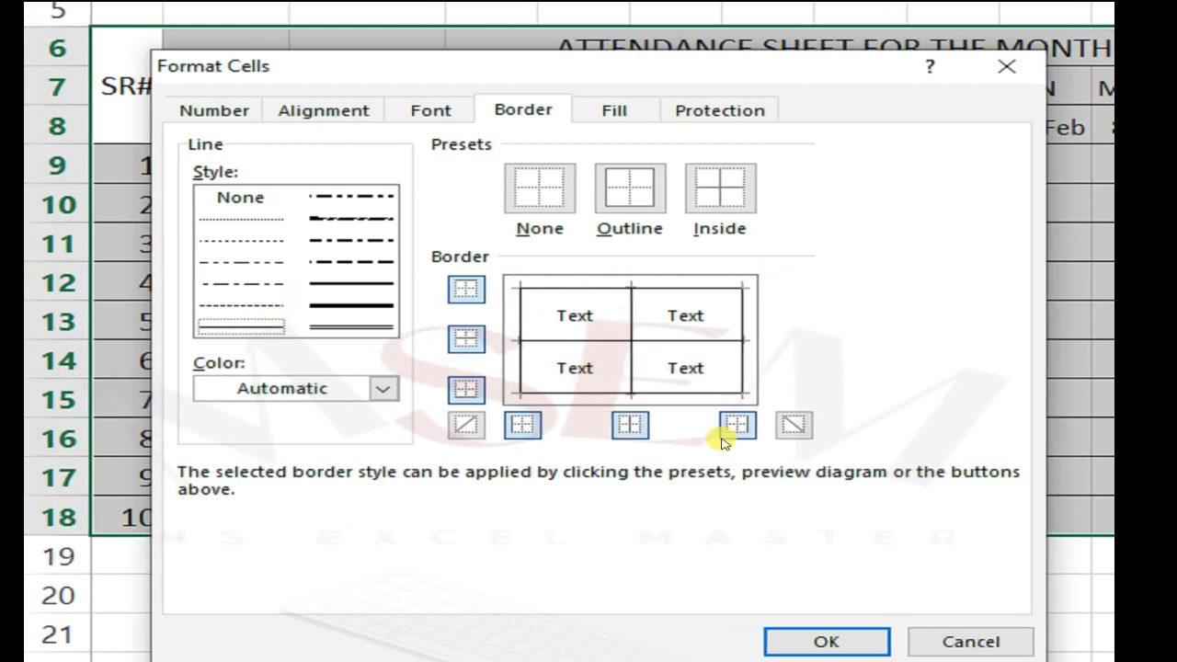
click(358, 305)
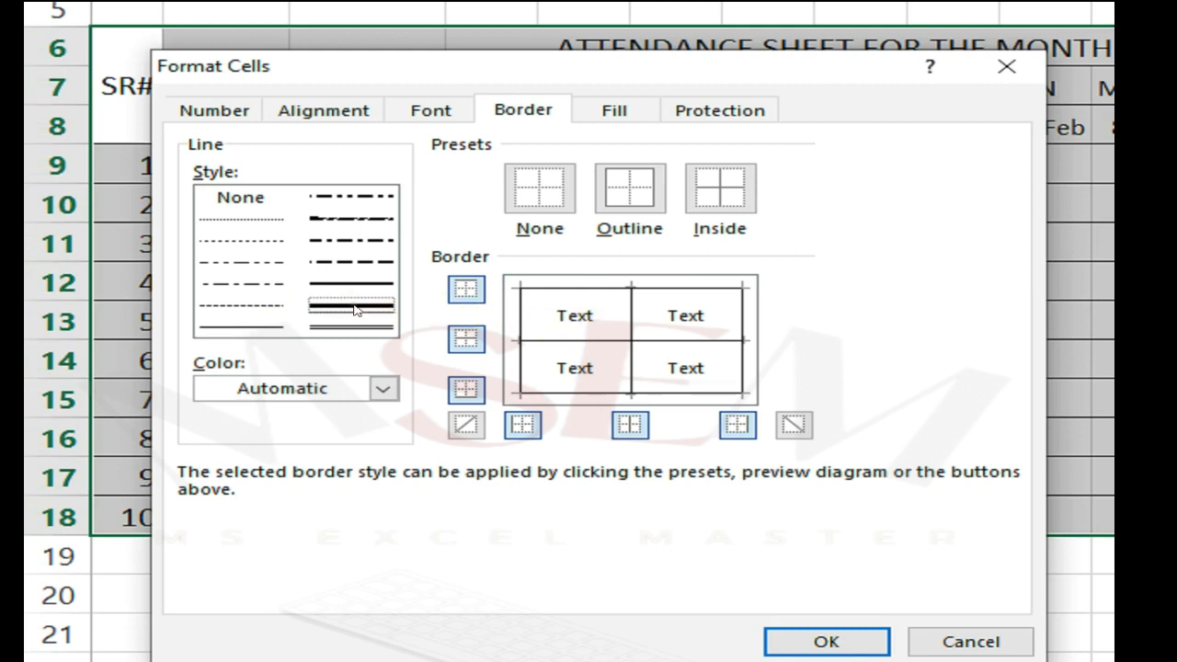
click(570, 290)
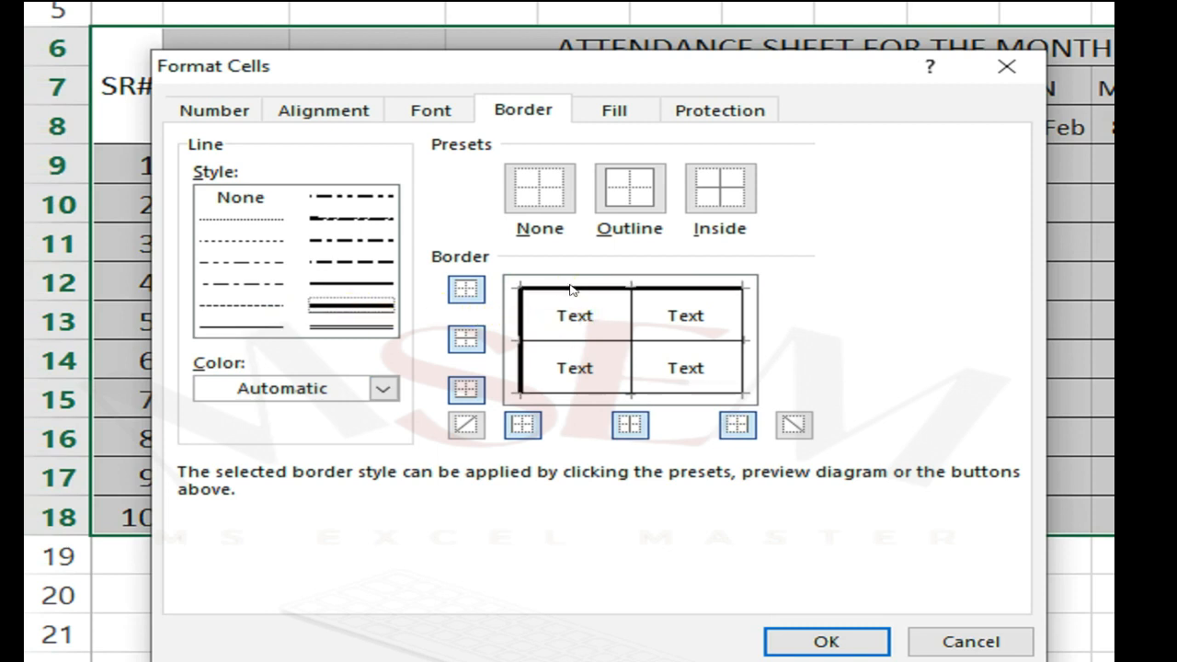
click(742, 316)
click(686, 394)
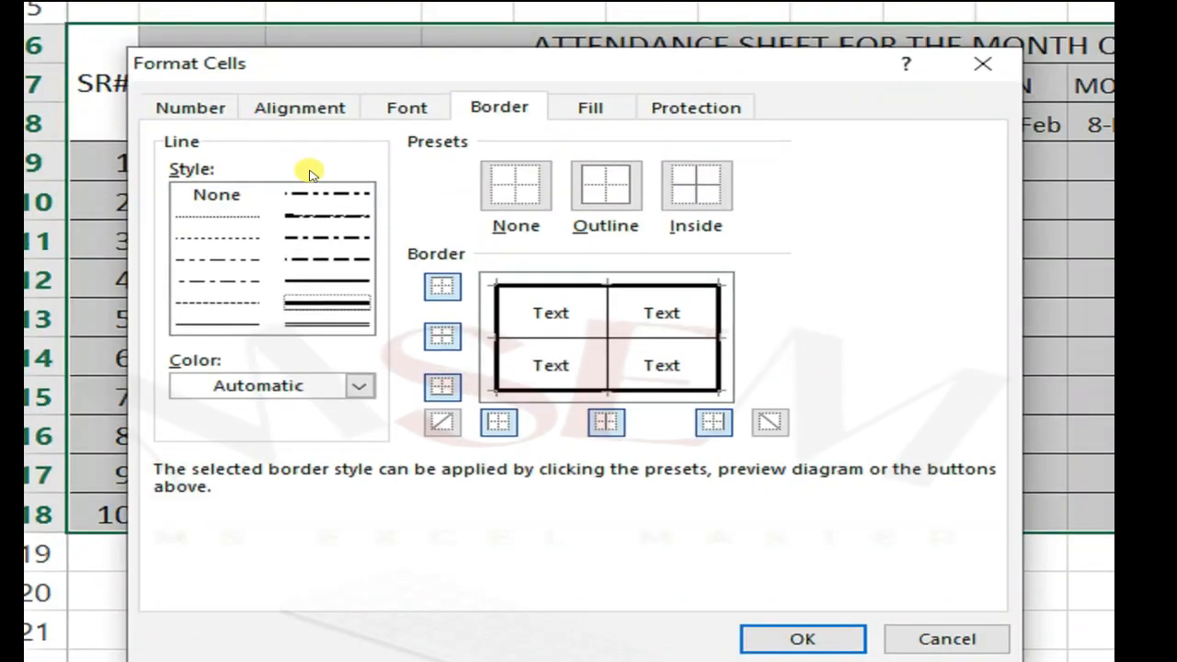
click(319, 58)
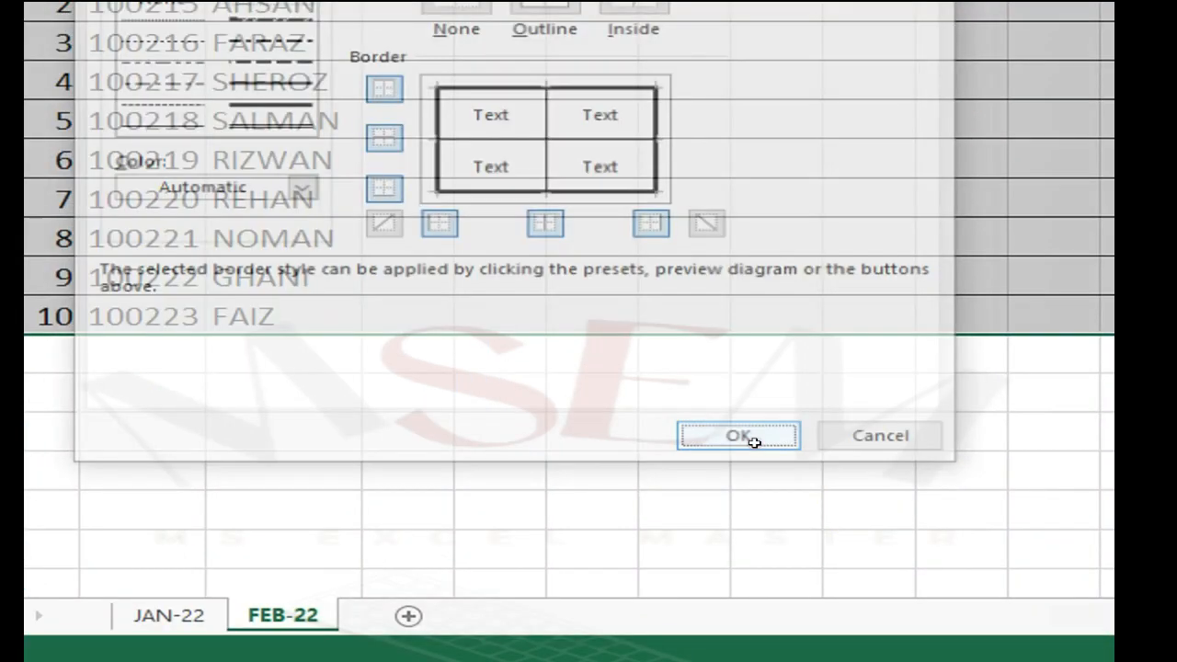
click(796, 483)
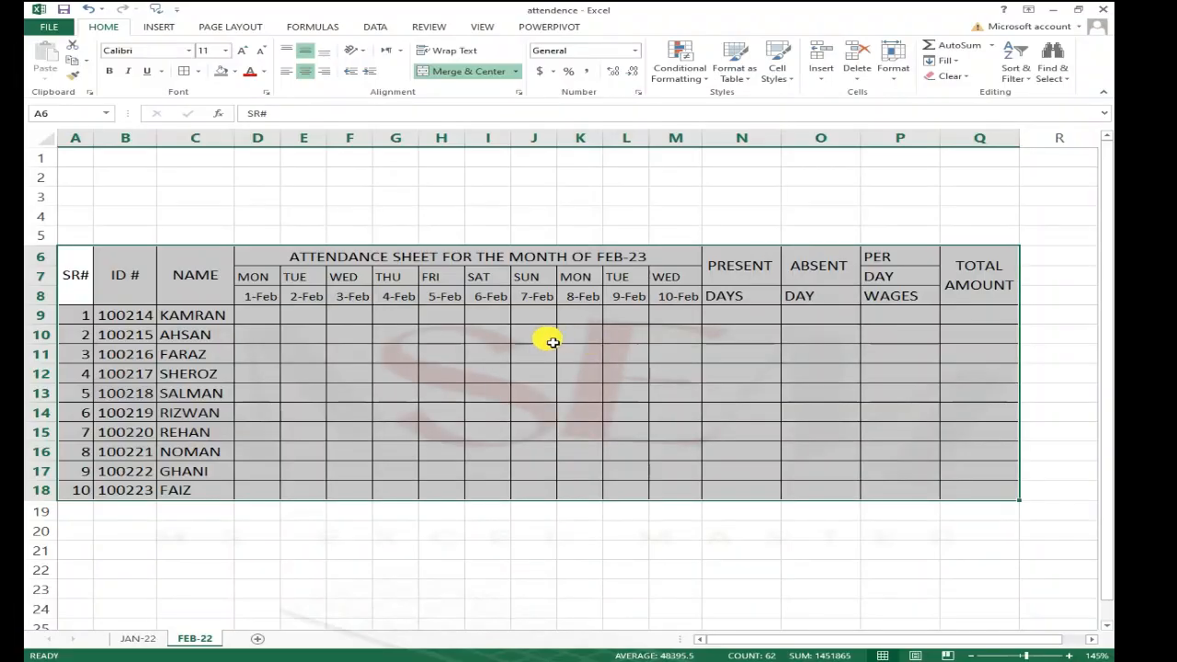
click(835, 193)
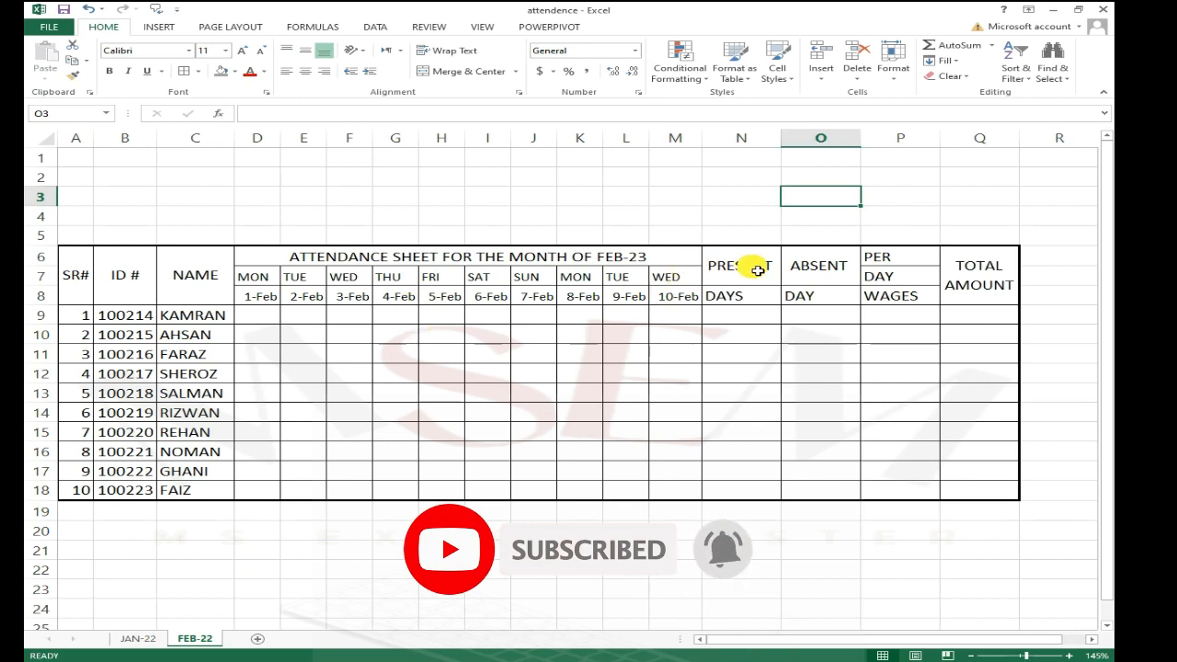
Step: Center the PRESENT, ABSENT, PER DAY WAGES and TOTAL AMOUNT headers N6:Q8 horizontally and vertically
drag(763, 277, 975, 296)
click(306, 49)
click(306, 50)
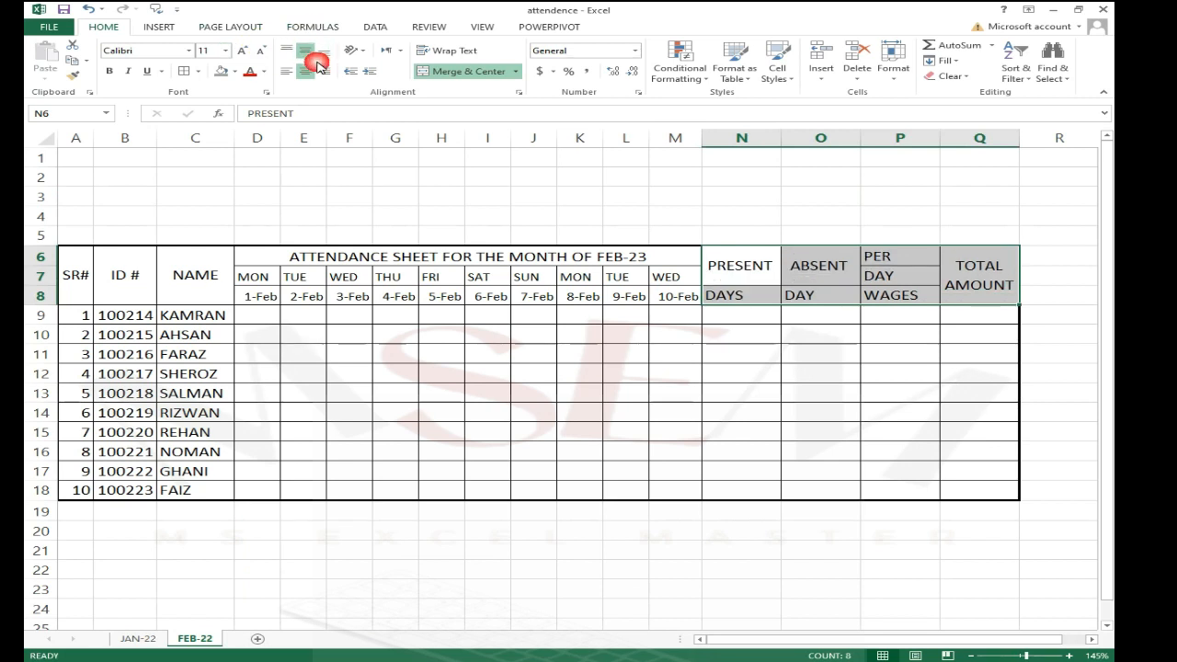
click(307, 71)
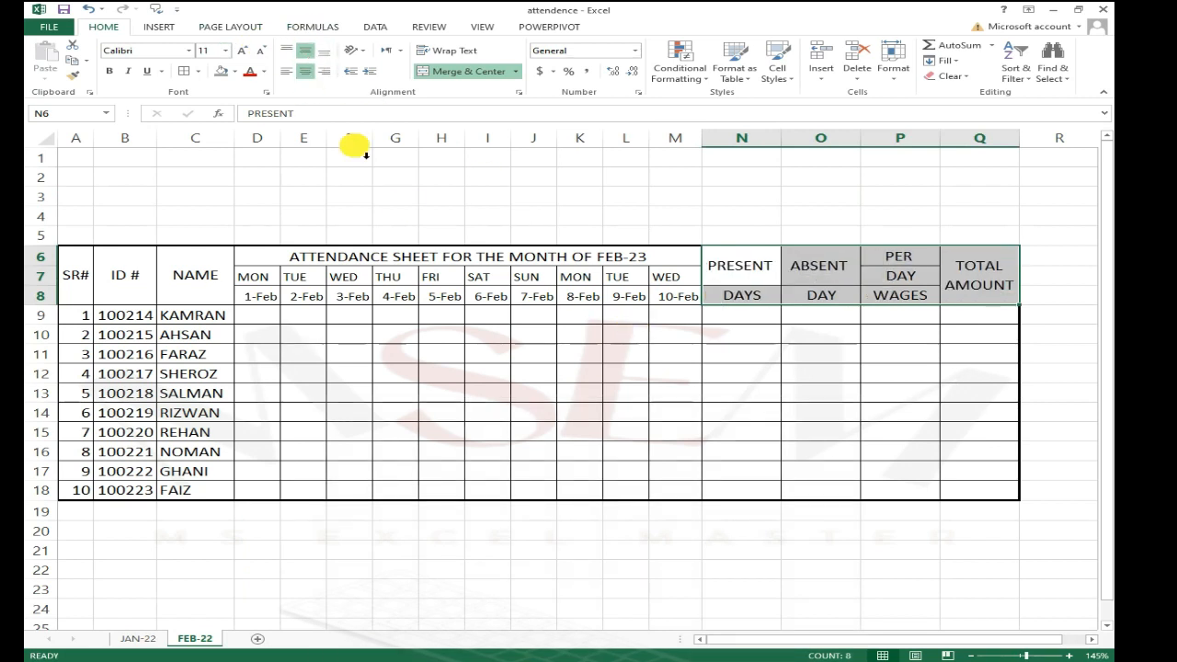
click(487, 412)
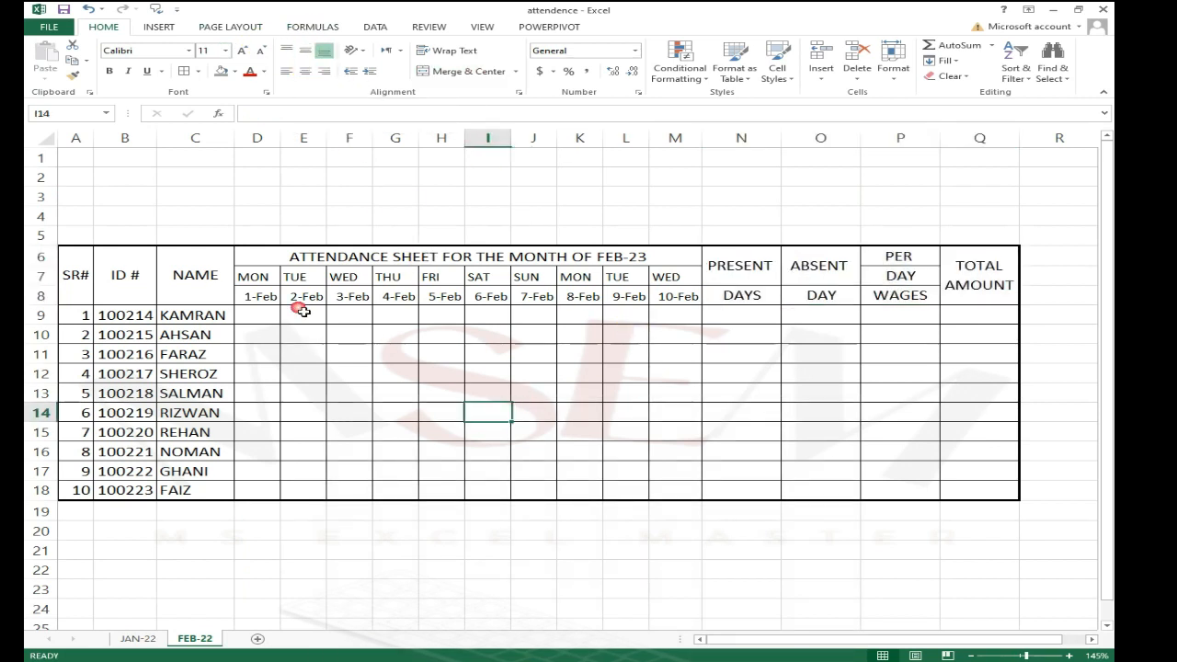
Step: Center all contents of the table A6:Q18 both horizontally and vertically
drag(269, 257, 677, 299)
click(384, 432)
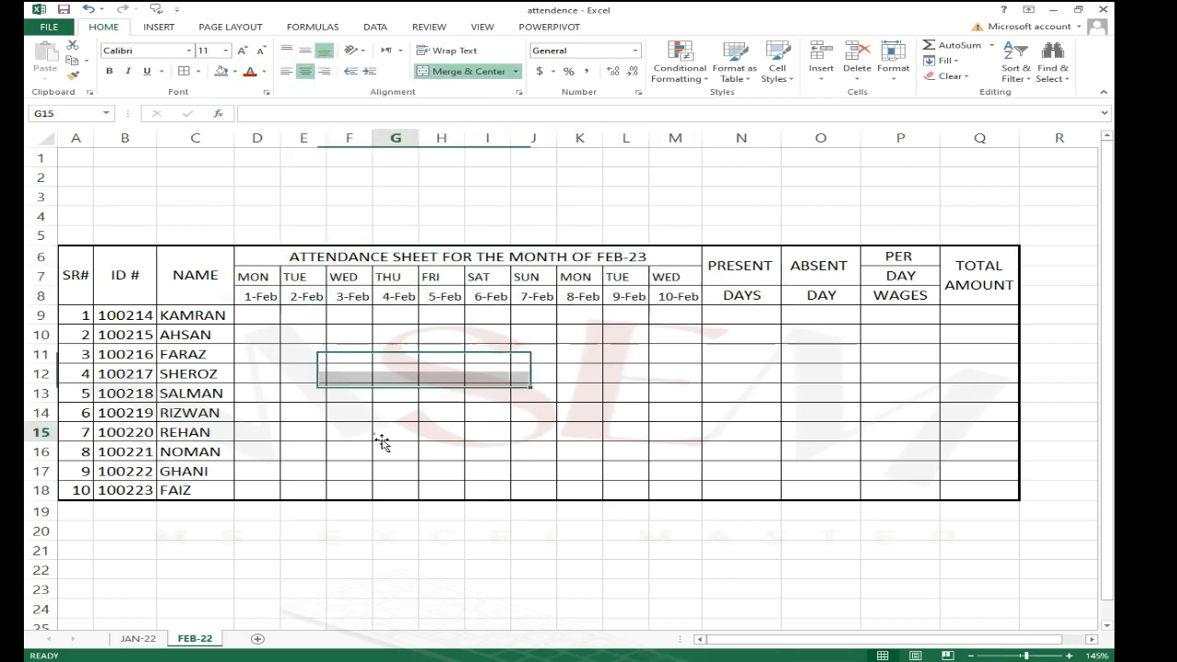
drag(87, 287, 1009, 489)
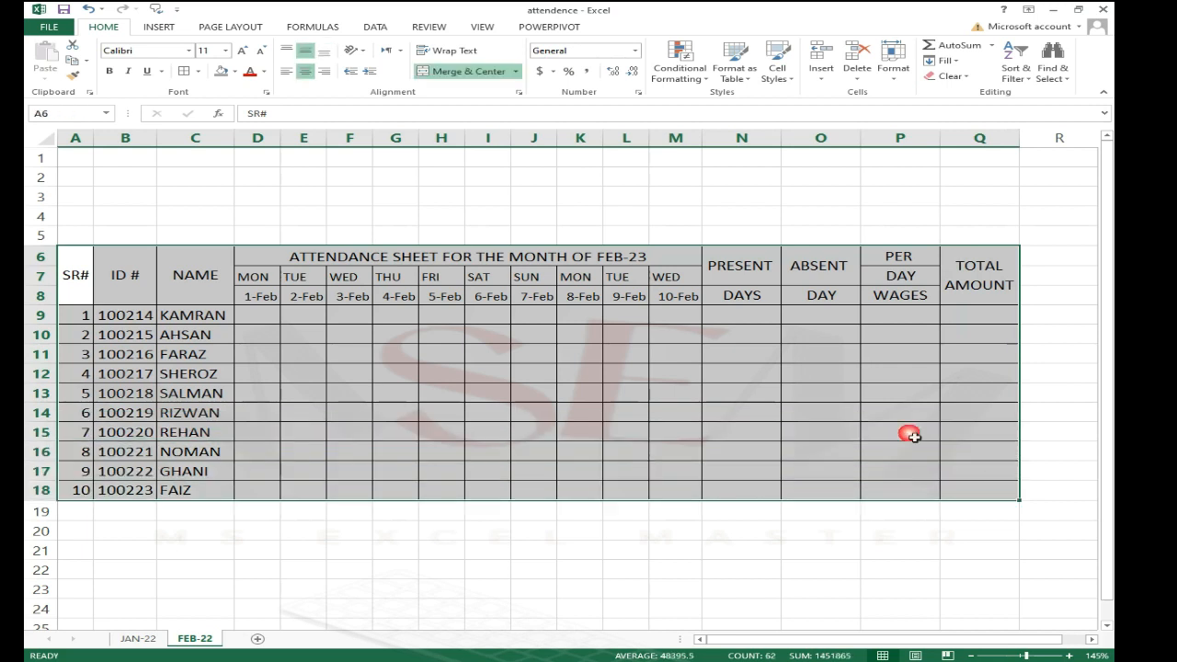
click(305, 73)
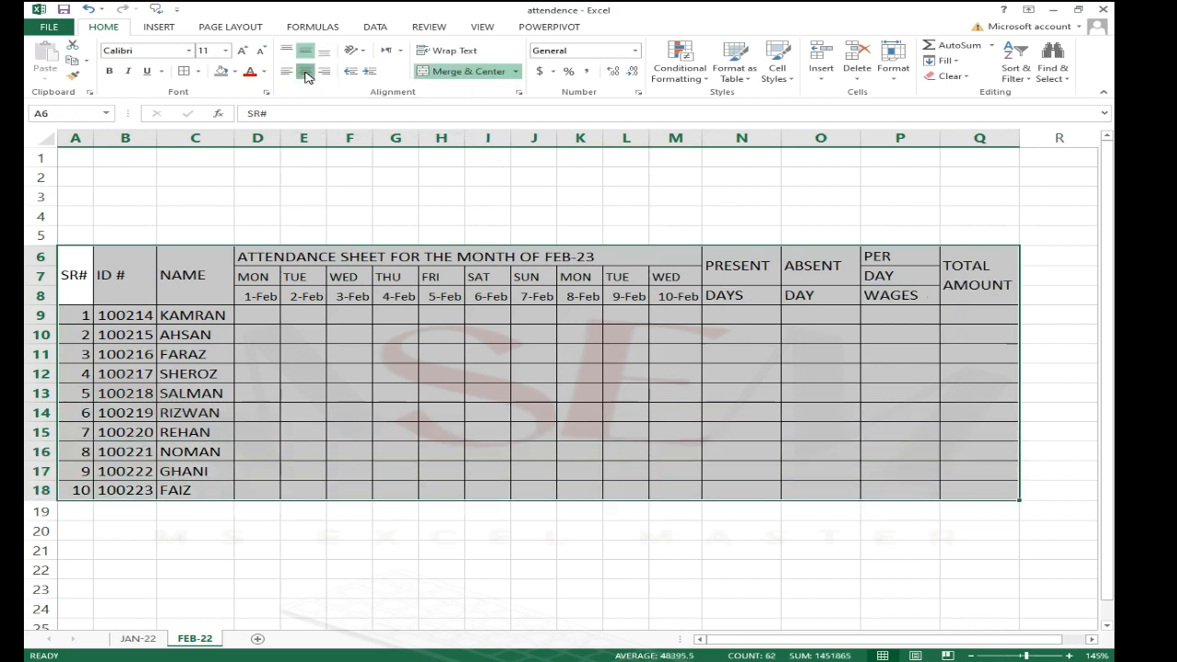
click(305, 74)
click(305, 74)
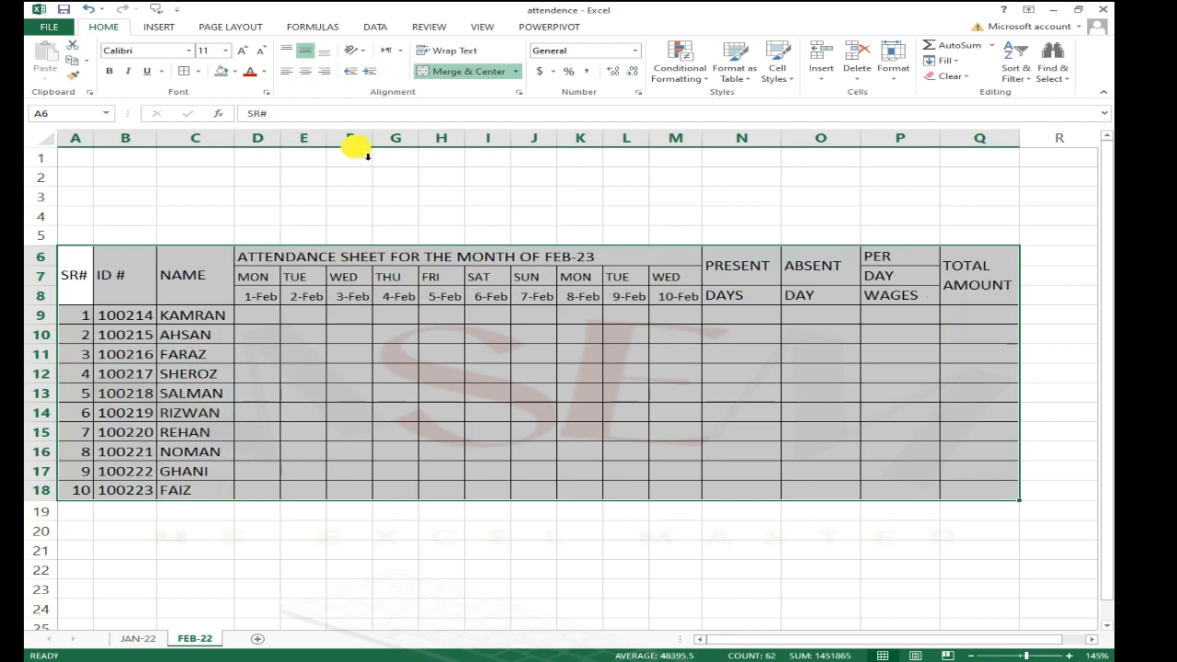
click(306, 73)
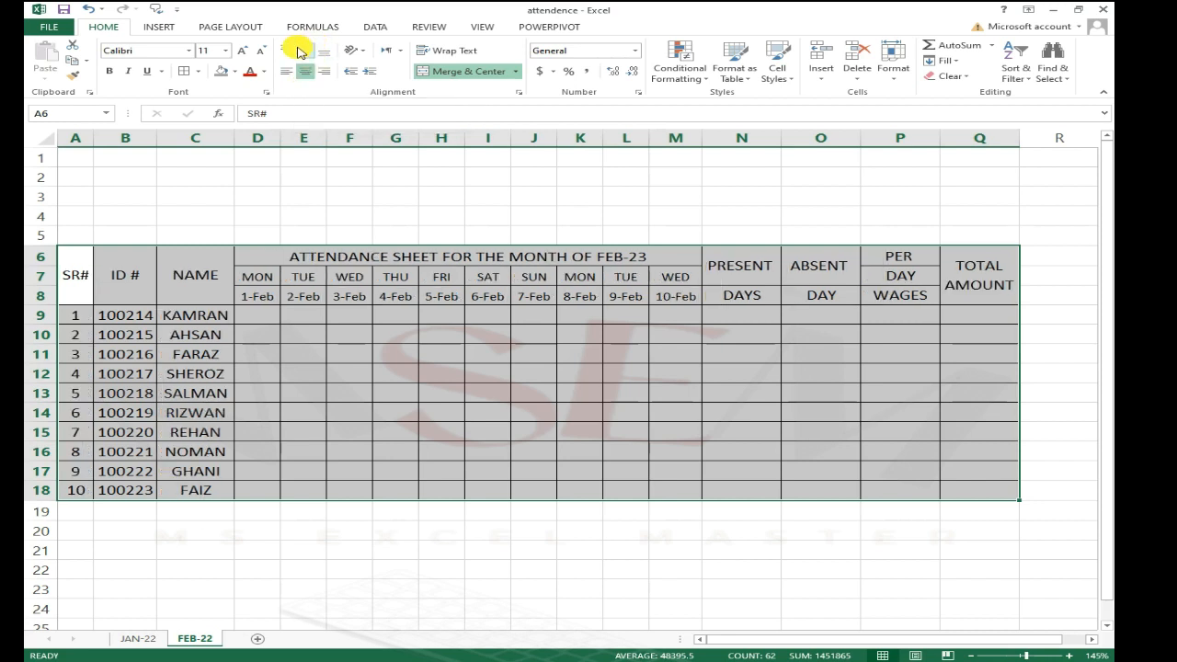
click(305, 53)
click(306, 52)
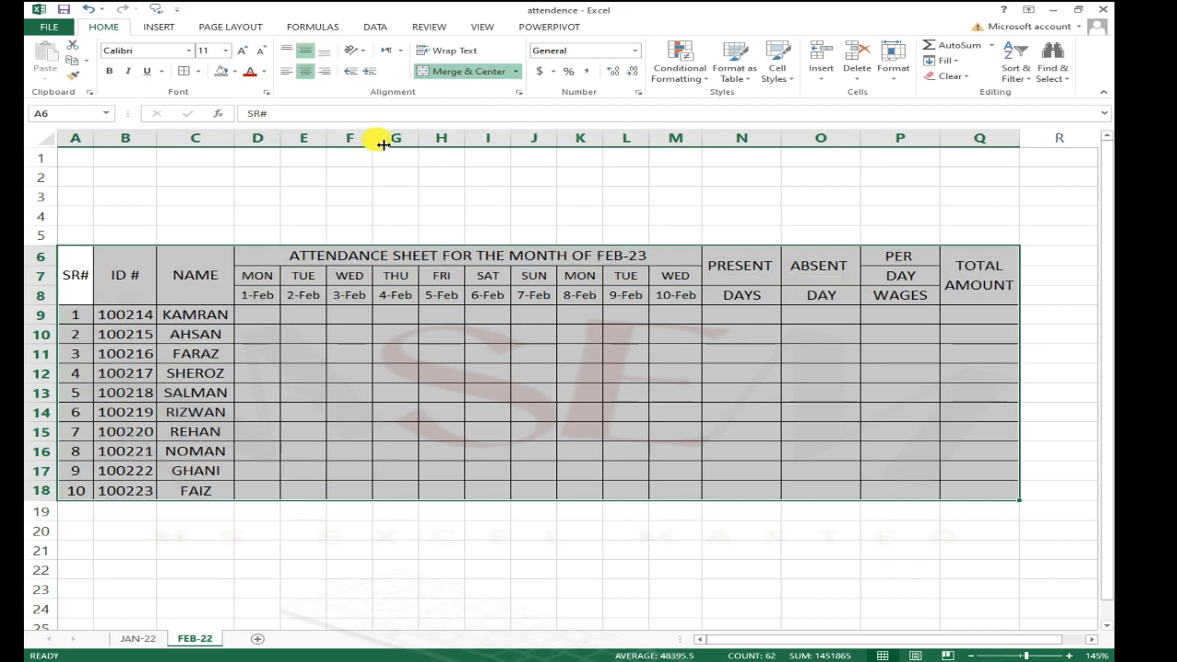
click(442, 392)
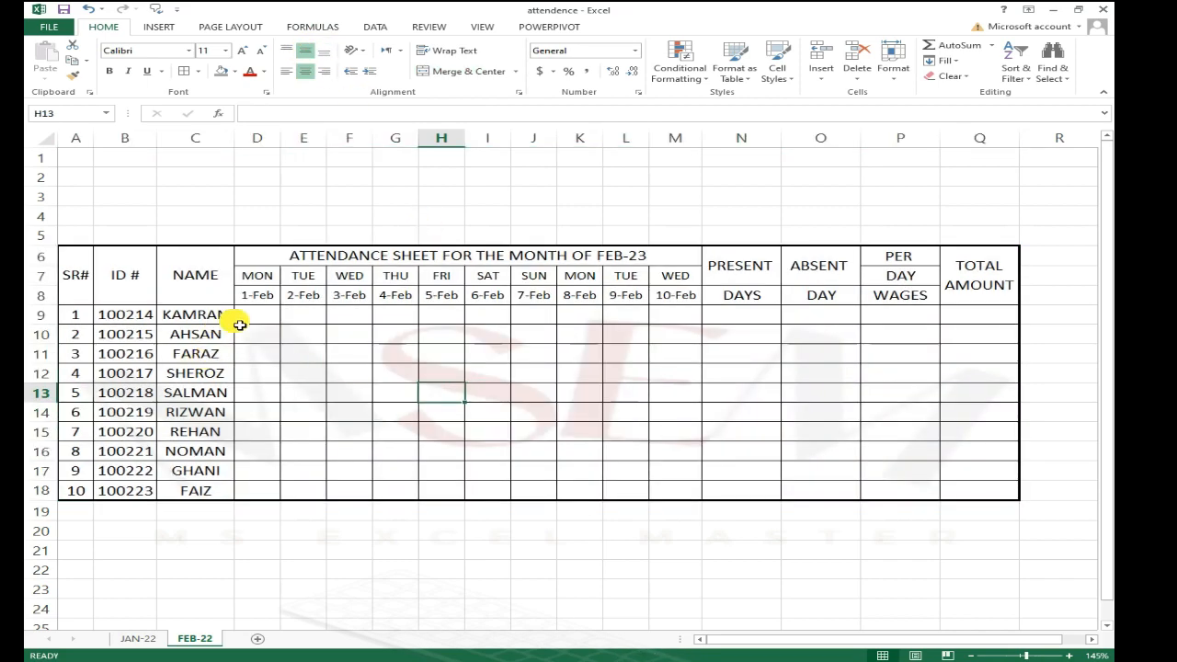
Step: Fill the SR#, ID # and NAME columns A6:C18 with Gold, Accent 4, Lighter 80%
click(267, 318)
click(662, 314)
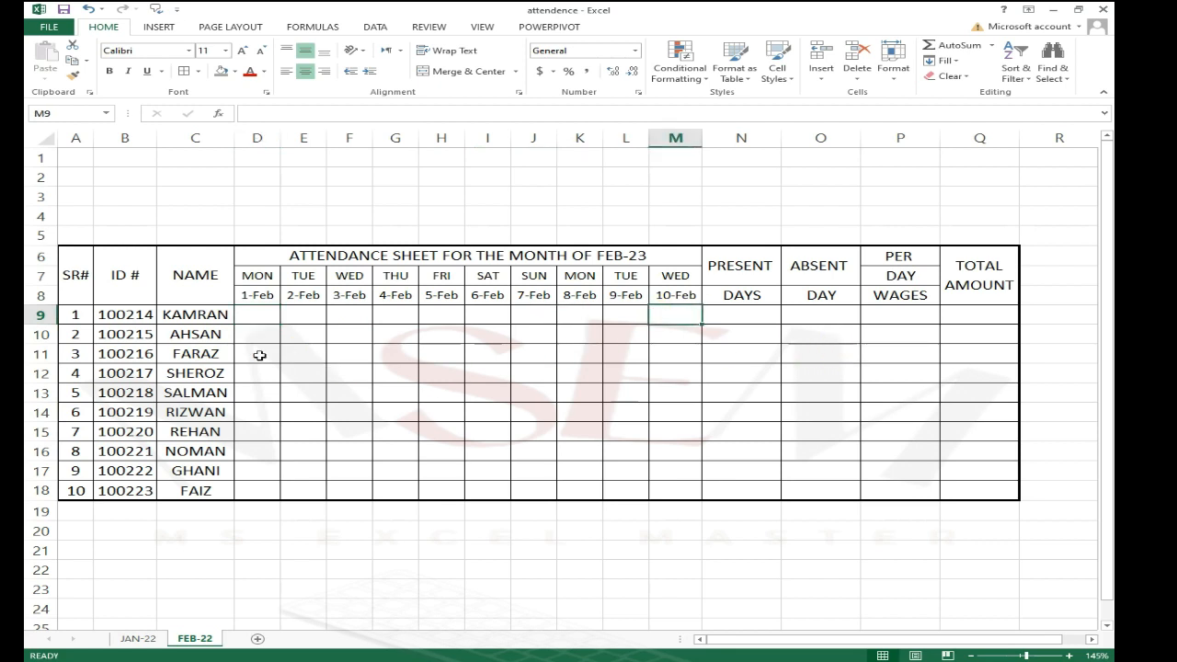
click(195, 315)
drag(87, 272, 199, 491)
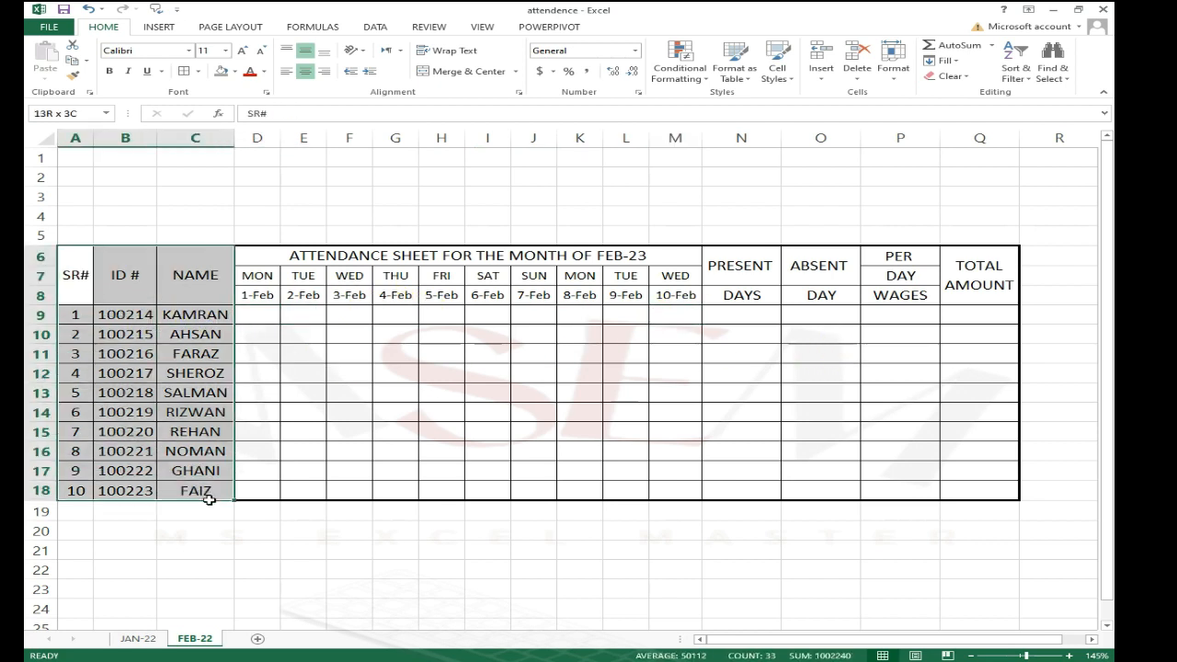
click(236, 71)
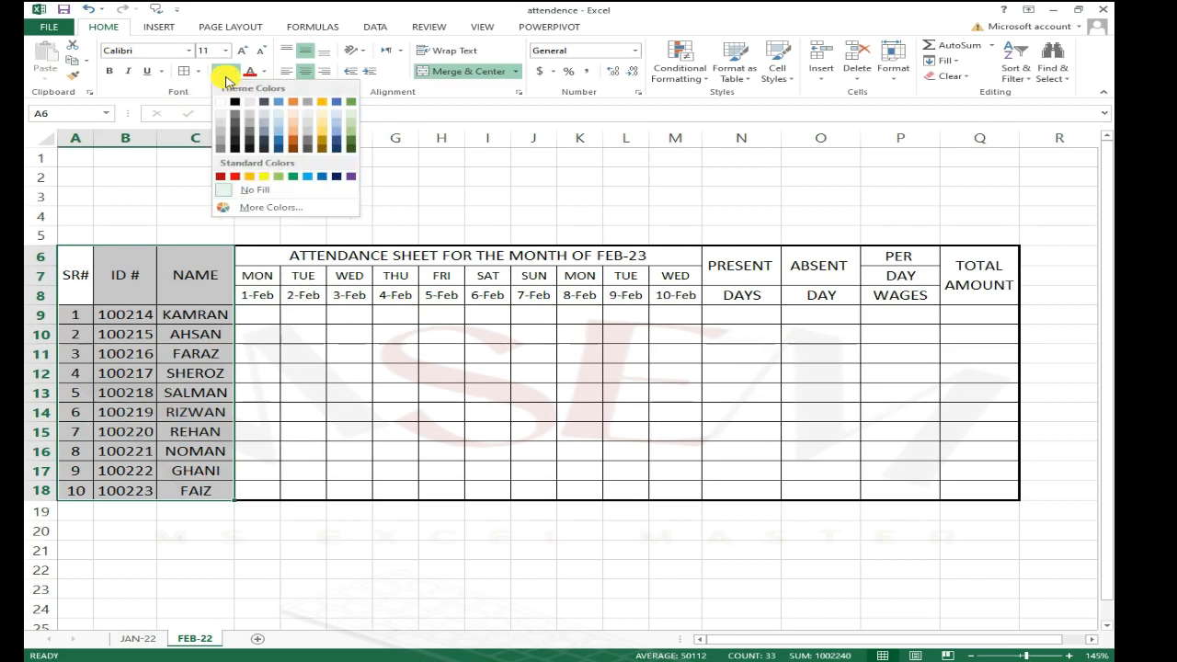
click(322, 112)
Step: Give the merged title ATTENDANCE SHEET FOR THE MONTH OF FEB-23 red font and a light green fill
click(349, 296)
click(313, 265)
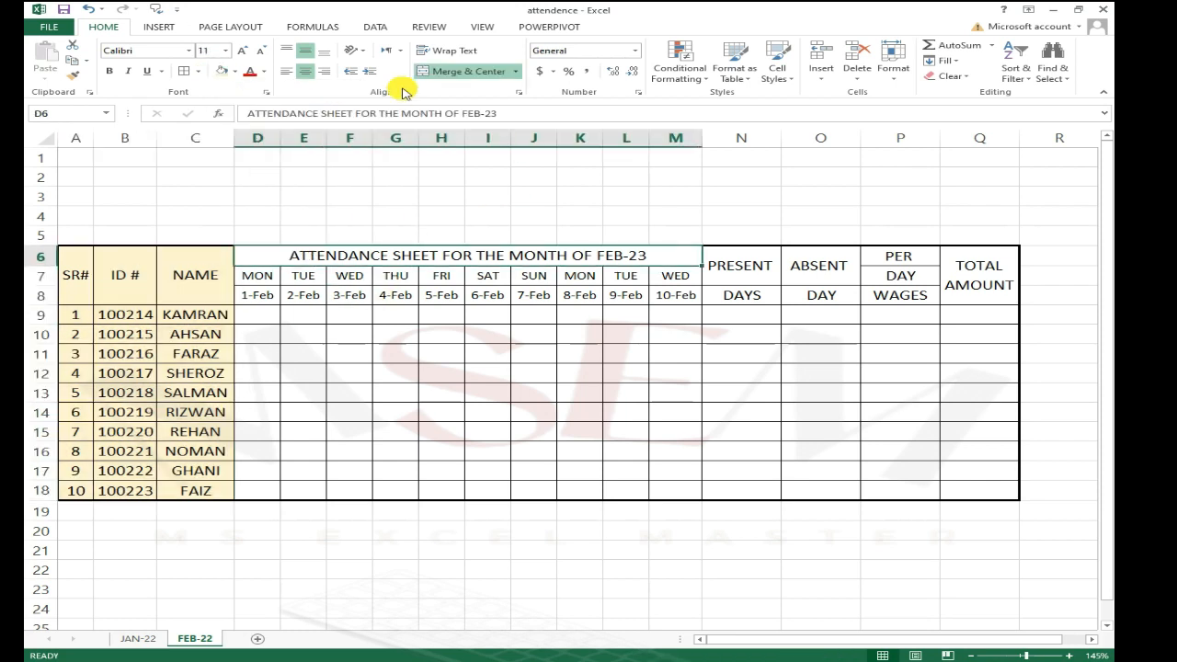
click(246, 72)
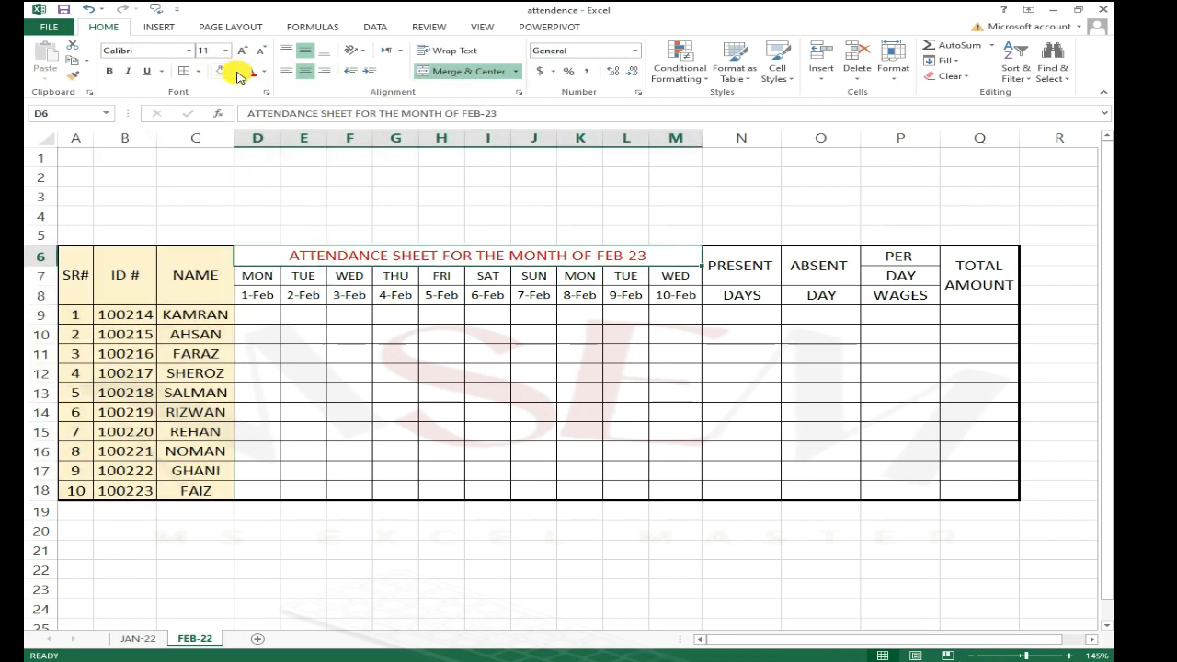
click(236, 72)
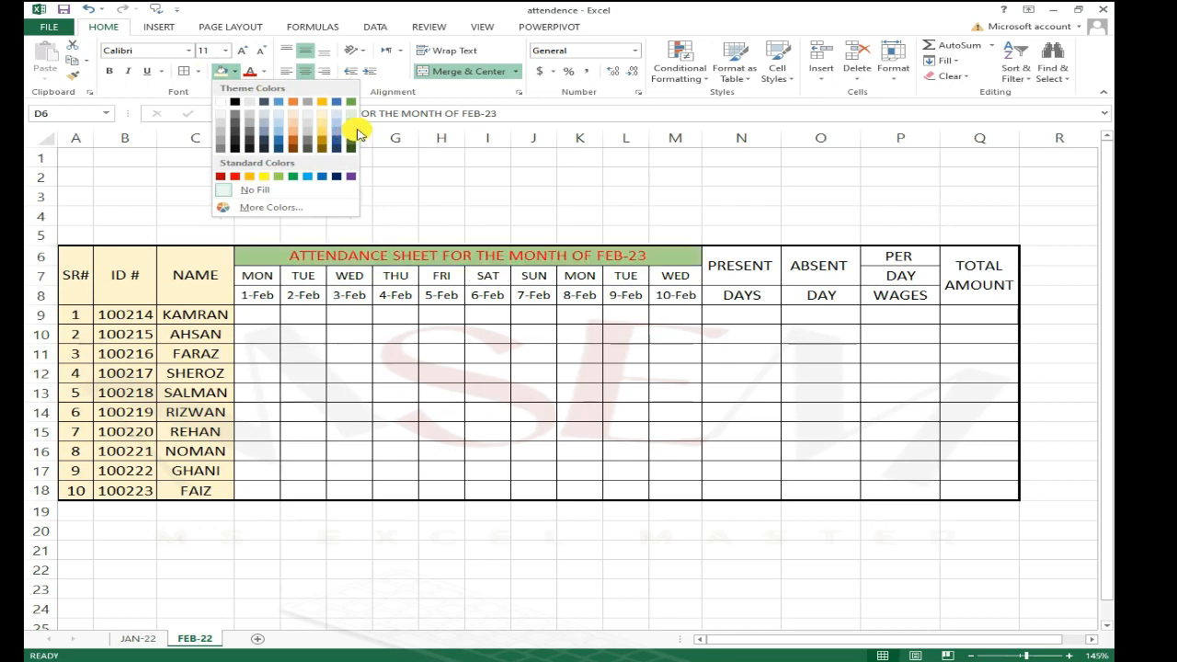
click(356, 133)
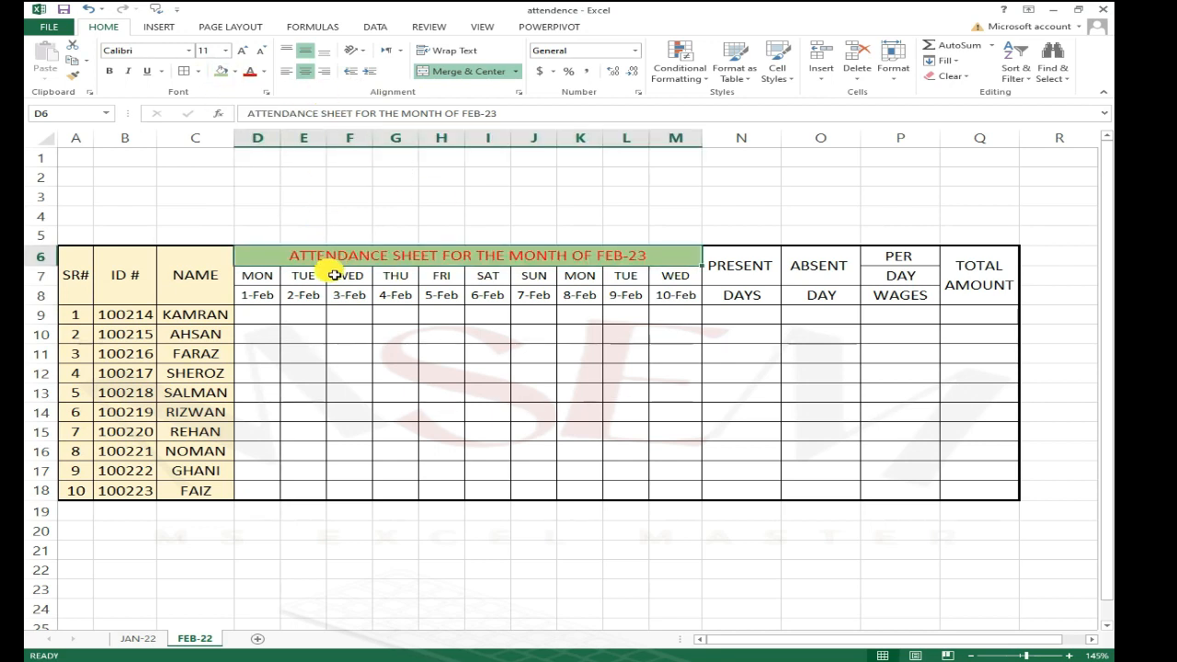
Step: Fill the day and date rows D7:M8 with a light green fill (Green, Accent 6, Lighter 80%)
drag(258, 275, 674, 295)
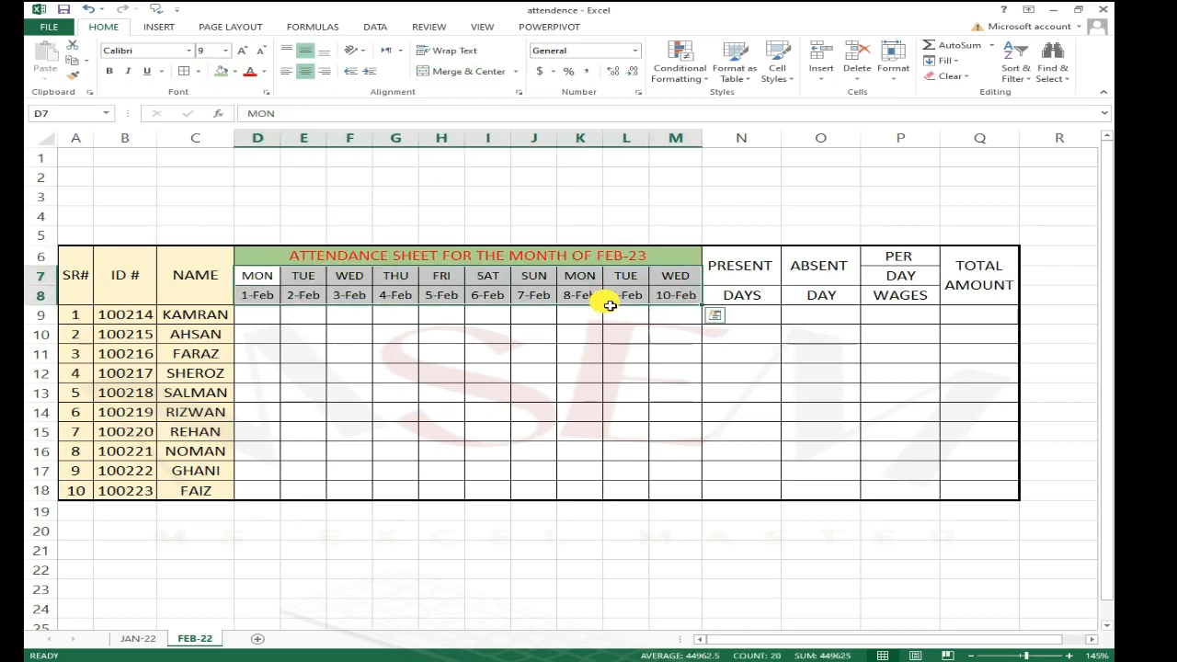
drag(258, 275, 678, 287)
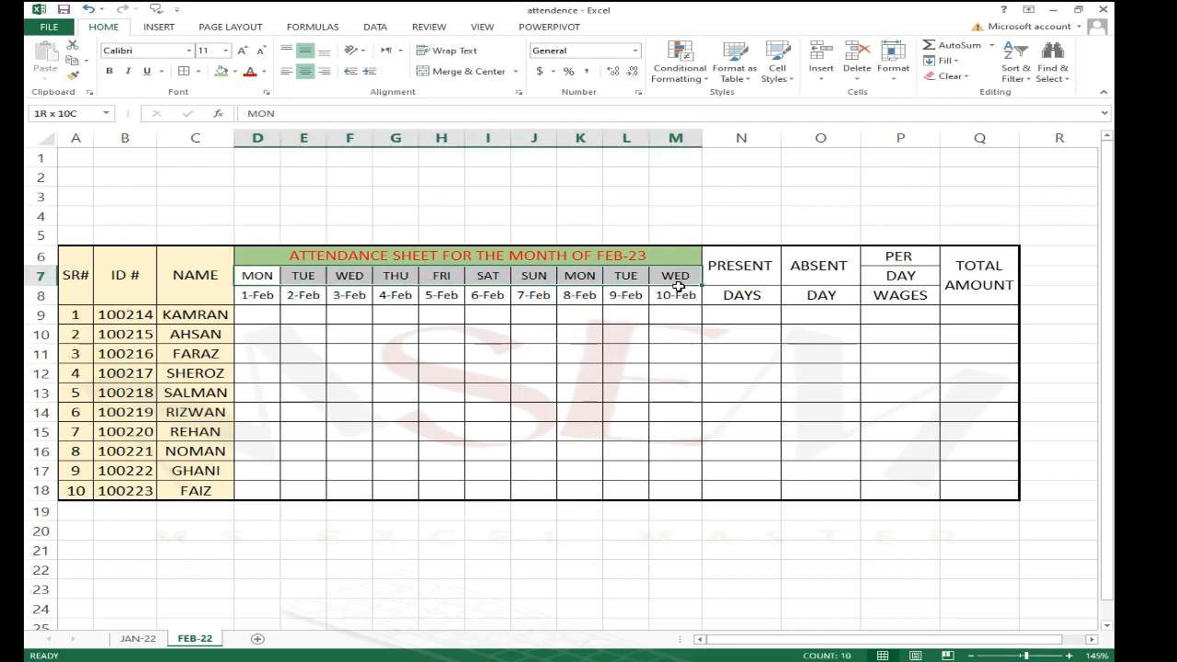
click(235, 71)
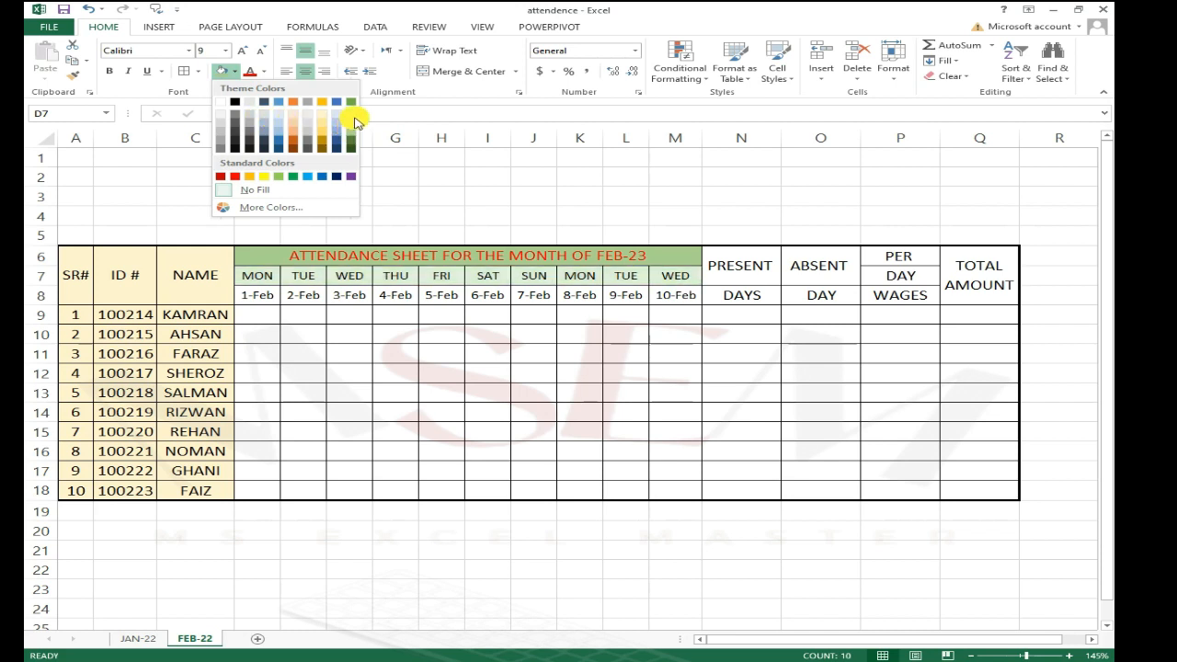
click(352, 112)
drag(258, 295, 677, 295)
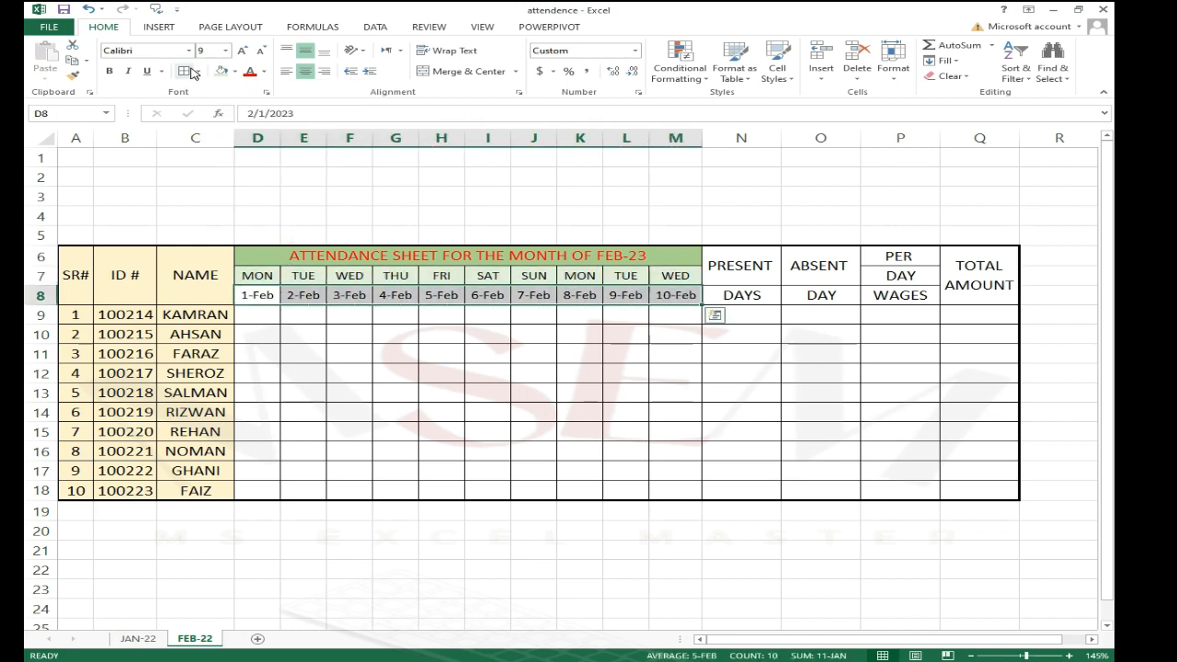
click(221, 71)
click(497, 353)
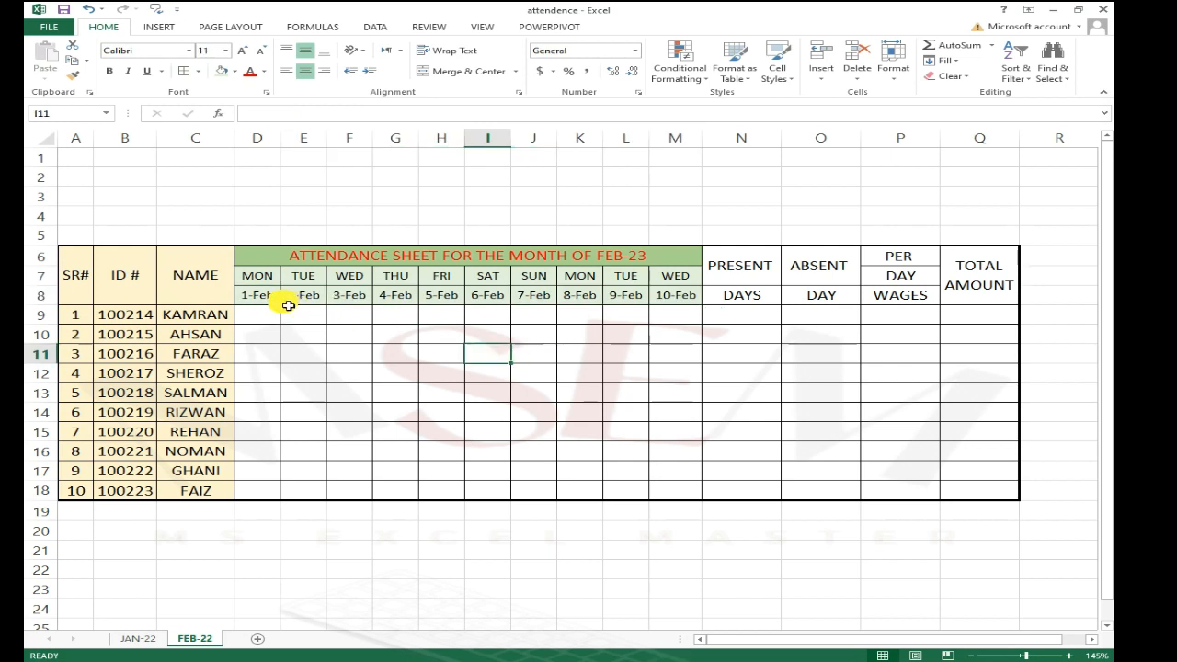
Step: Fill the PRESENT, ABSENT, PER DAY WAGES and TOTAL AMOUNT headers N6:Q8 with a light blue fill
drag(736, 264, 962, 301)
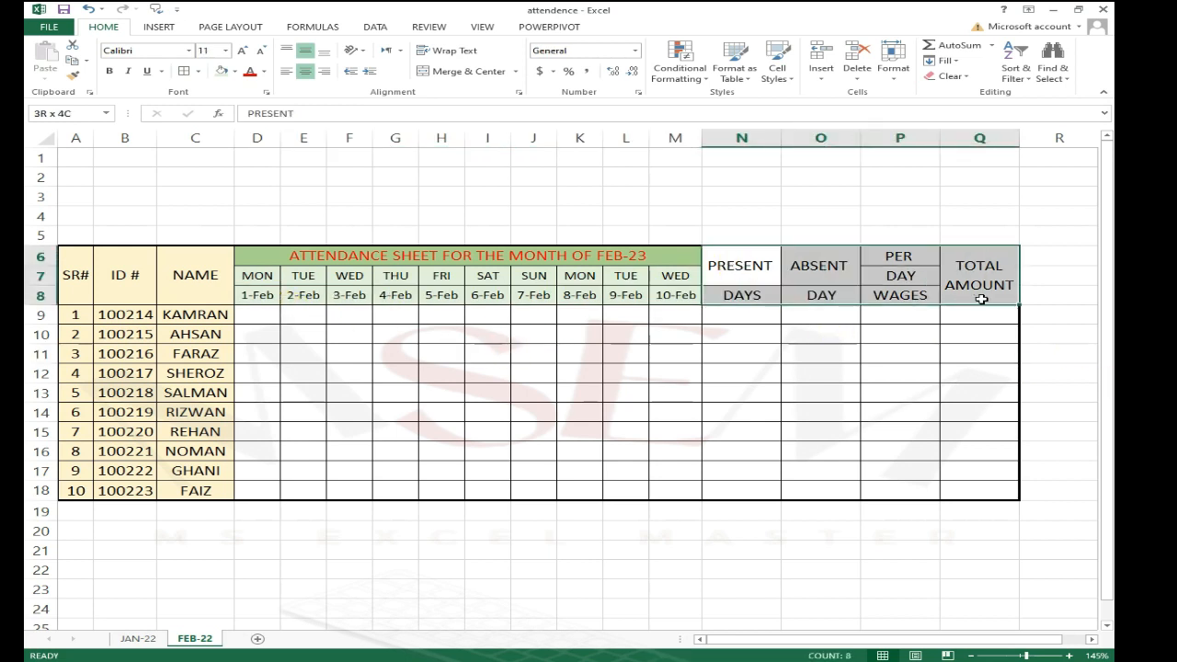
click(234, 71)
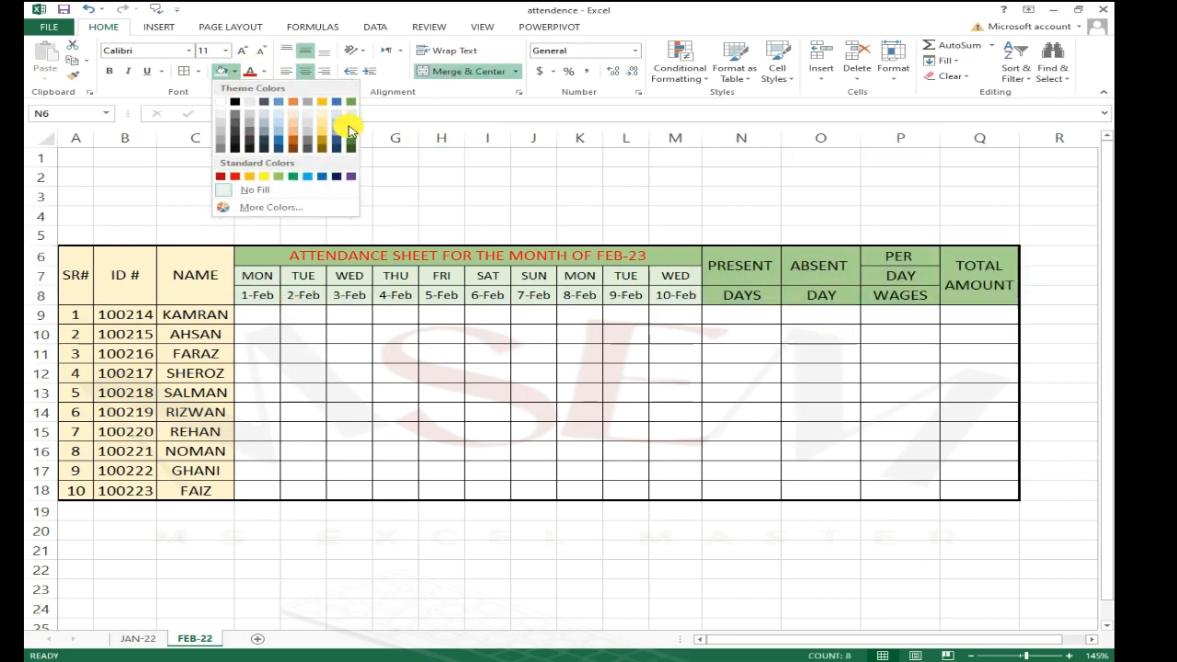
click(343, 117)
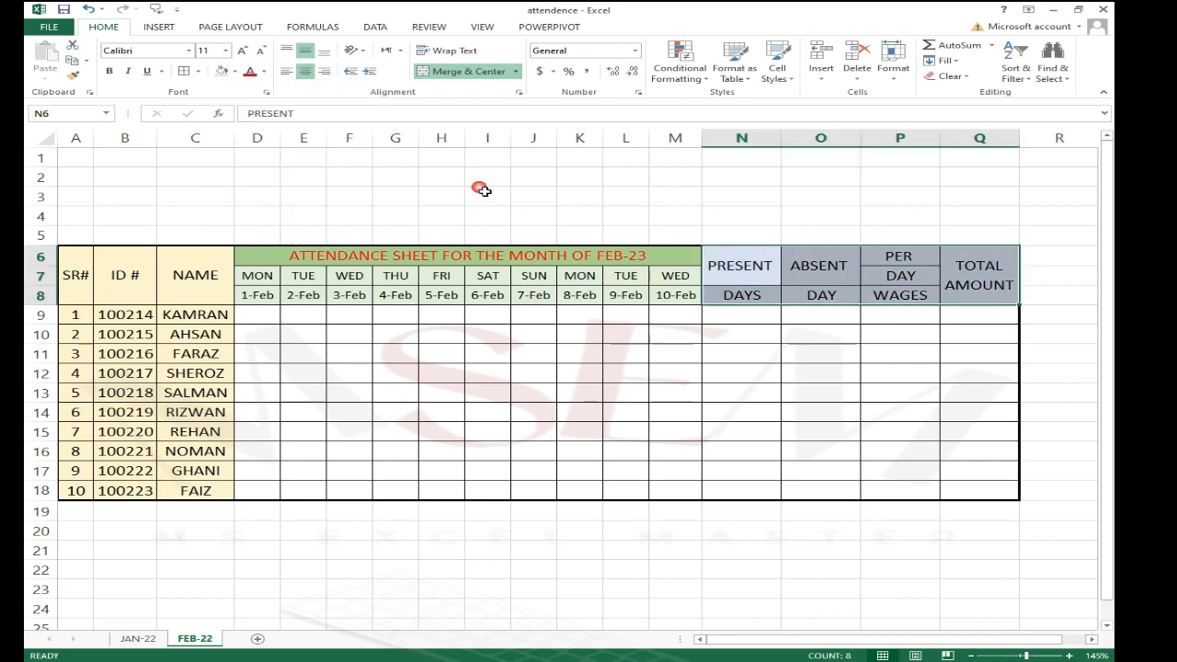
click(817, 423)
Step: Decrease the font size of the headers in N6:Q8 by one step
click(276, 331)
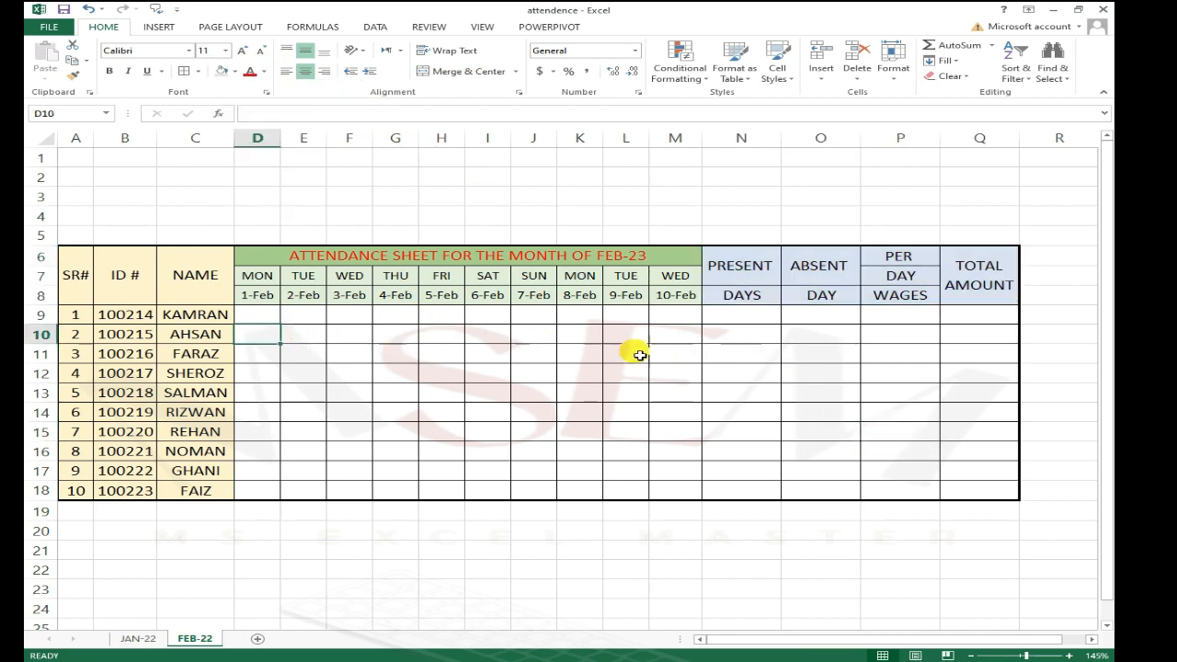
click(777, 336)
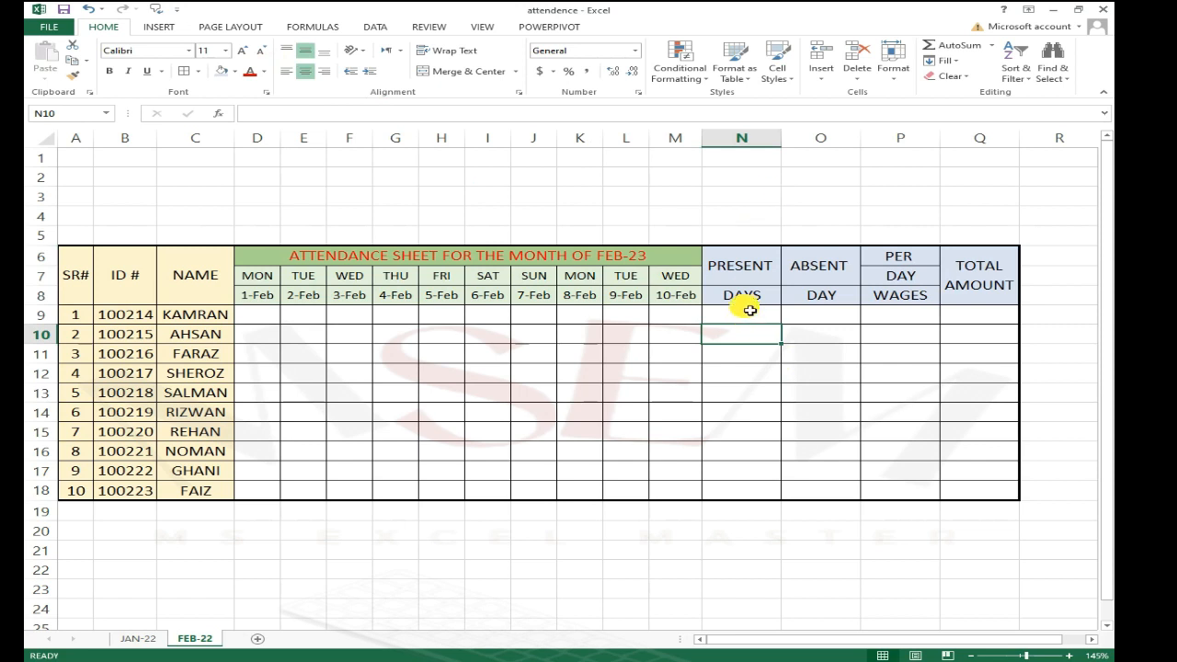
click(752, 279)
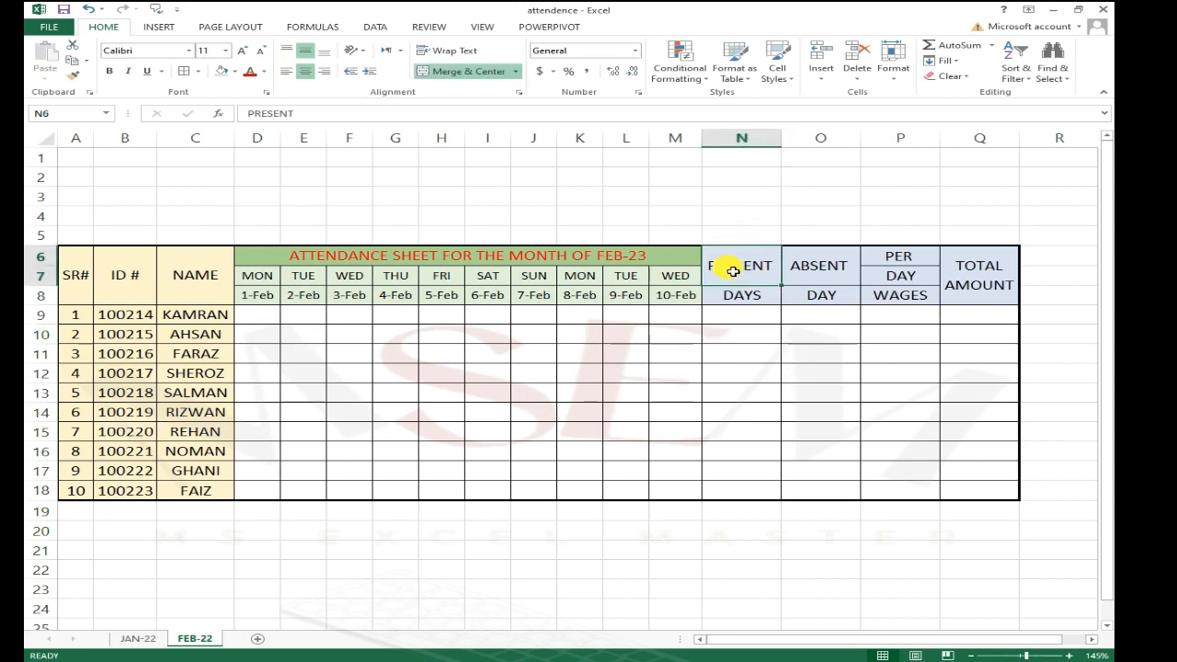
drag(778, 277, 974, 306)
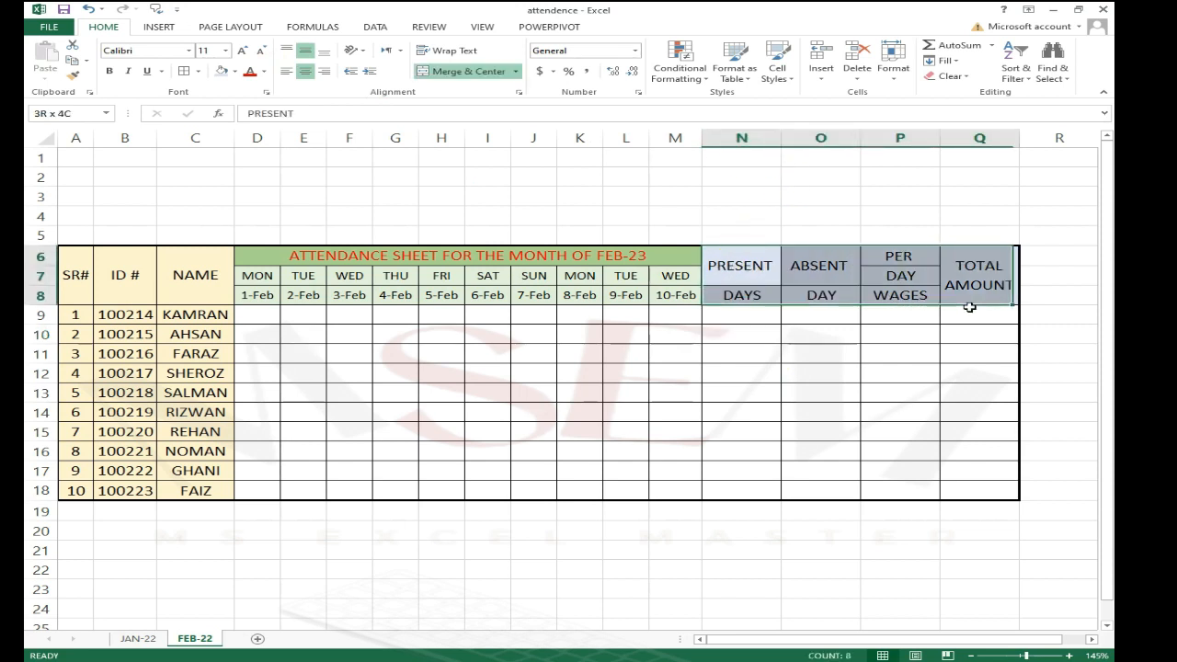
click(262, 52)
click(778, 393)
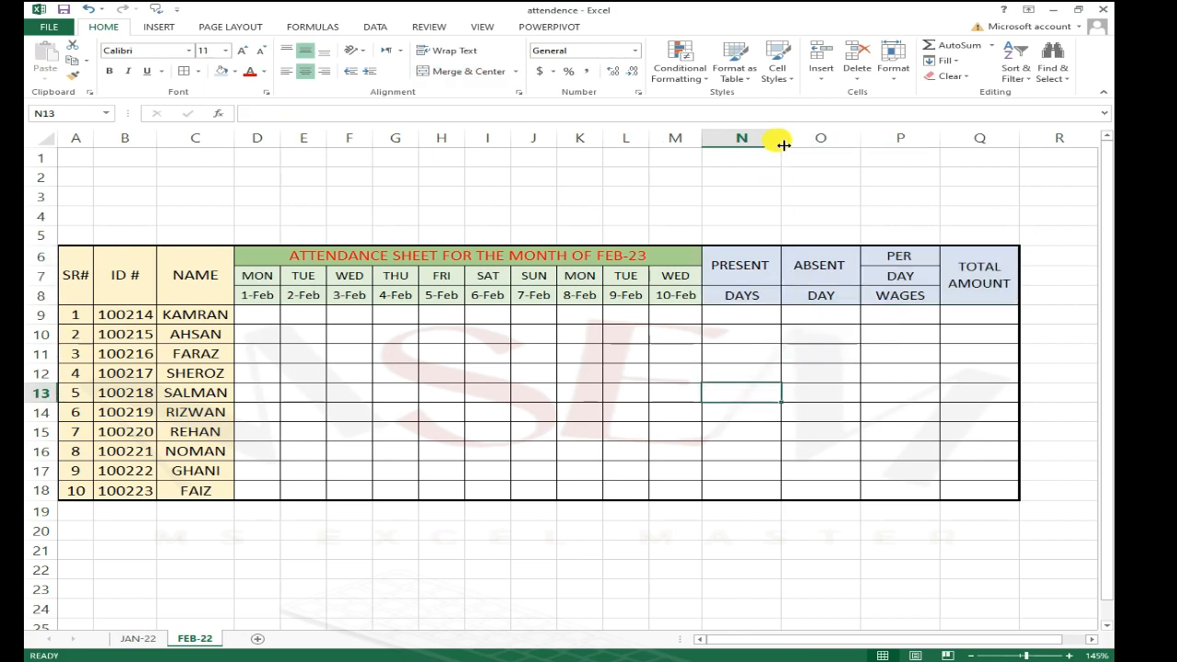
Step: AutoFit the widths of columns N, O, P and Q, then narrow column Q slightly
double_click(781, 144)
double_click(852, 140)
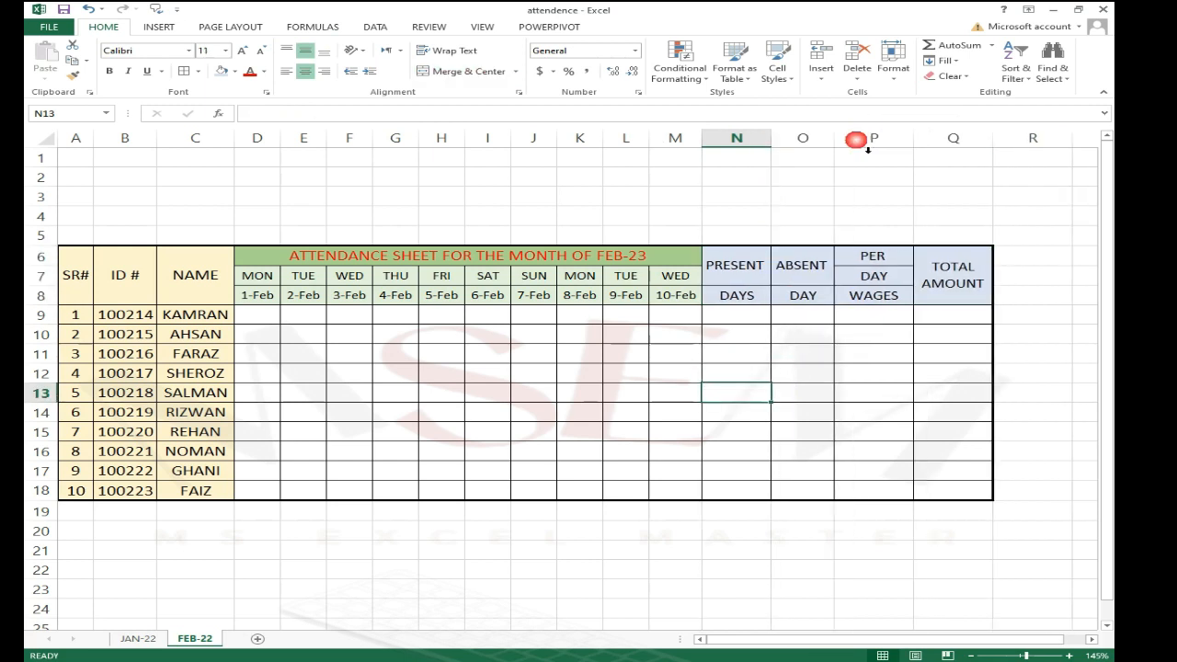
double_click(913, 140)
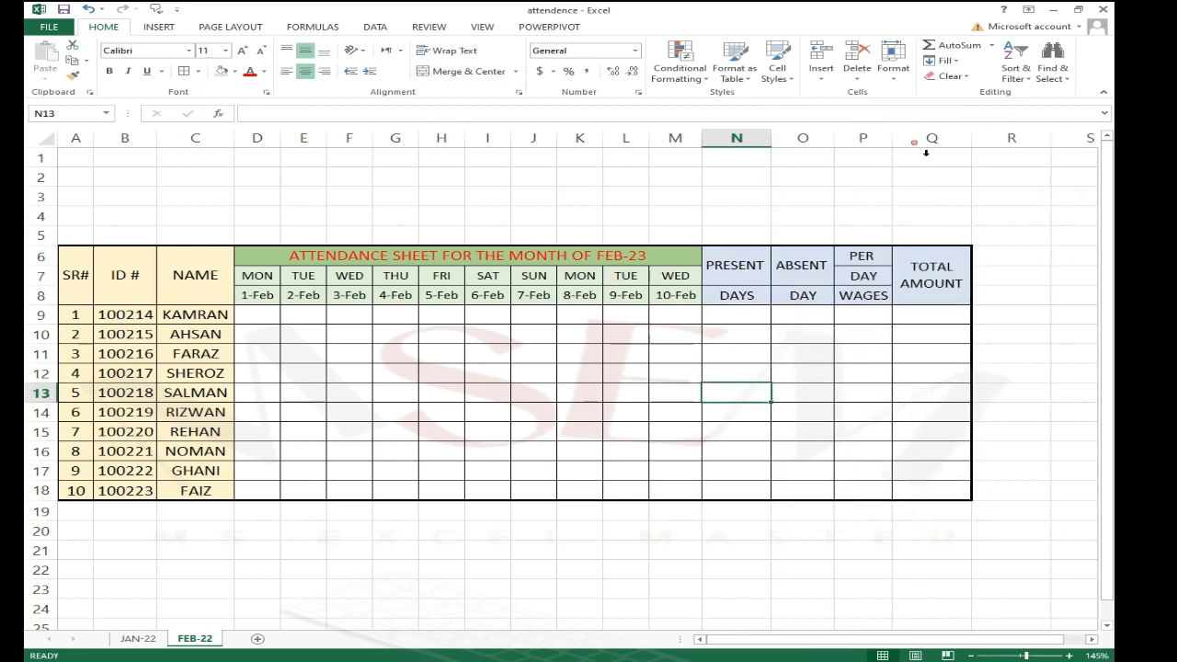
double_click(973, 145)
drag(1009, 140, 977, 140)
click(947, 355)
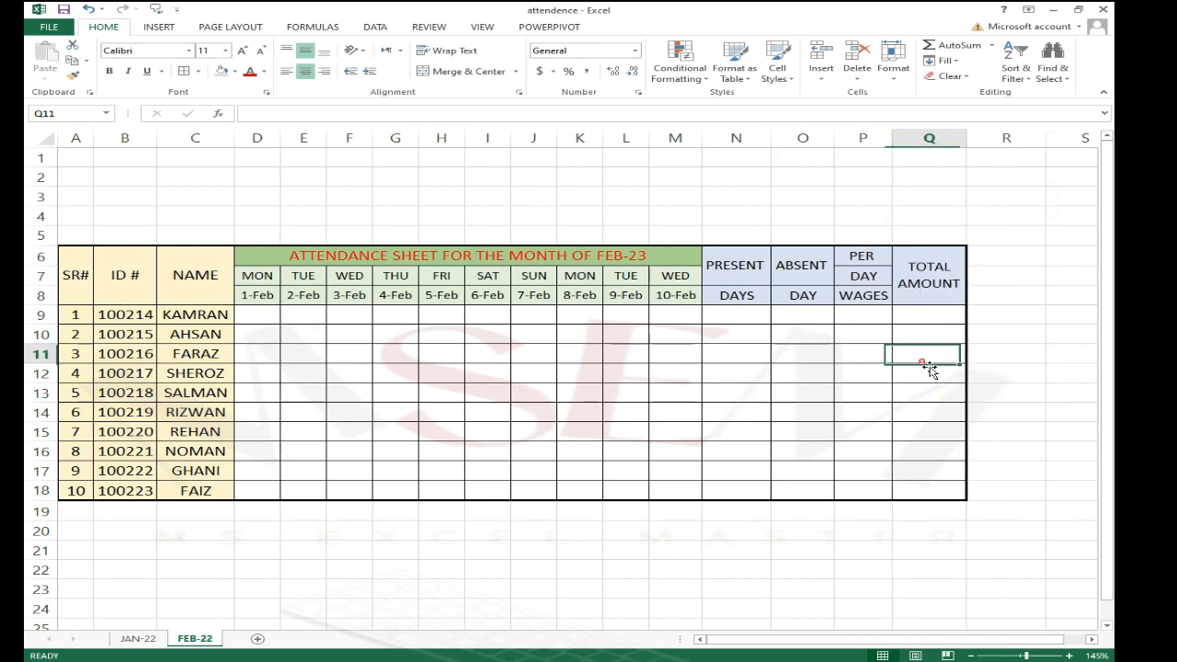
Step: Enter P in D9 and fill it down through D18
click(752, 324)
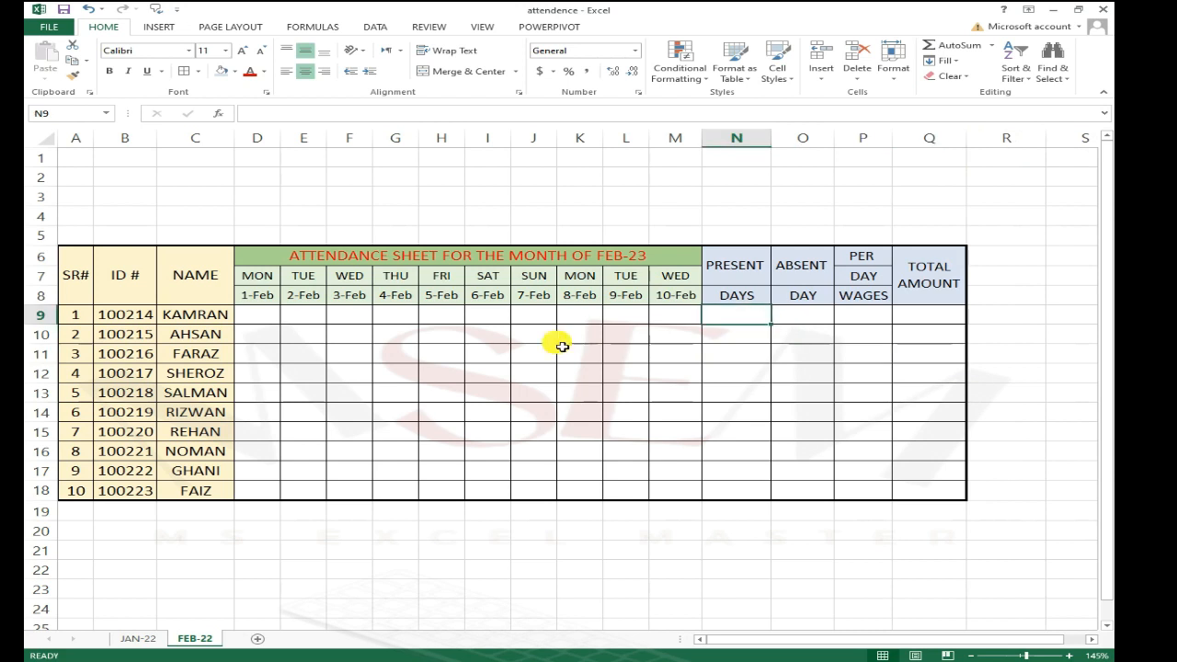
click(278, 321)
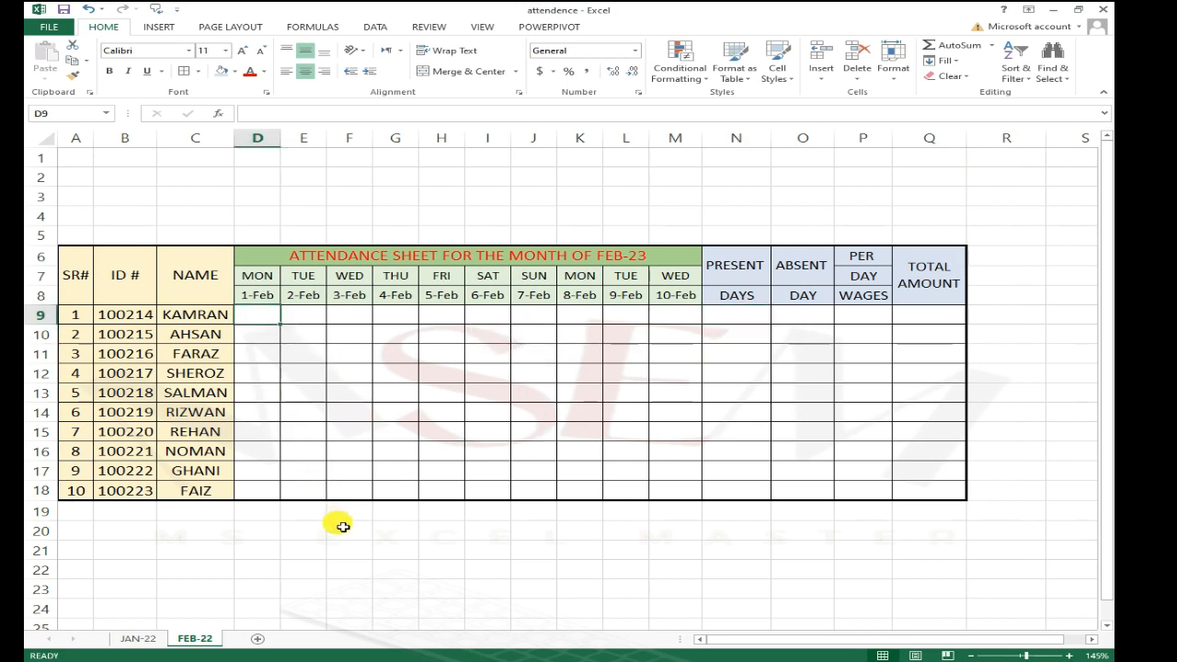
text(P)
key(Return)
key(Up)
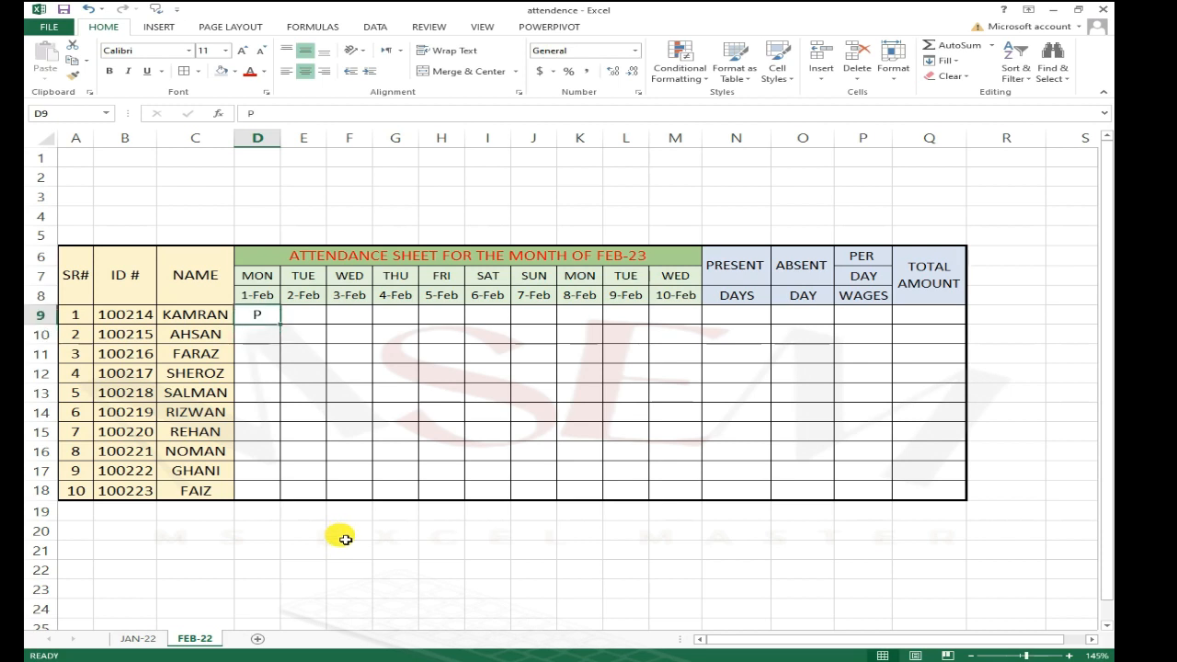
key(shift+Down)
key(shift+Down)
key(shift+Down)
key(shift+Down)
key(shift+Down)
key(shift+Down)
key(shift+Down)
key(shift+Down)
key(shift+Down)
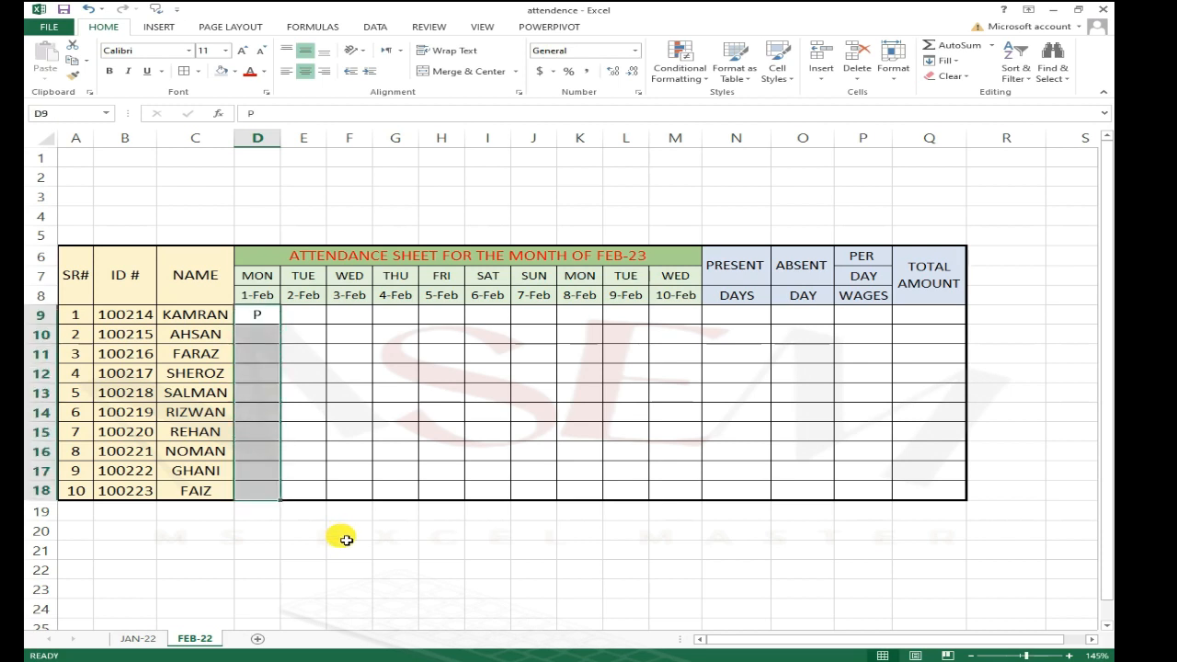
key(ctrl+d)
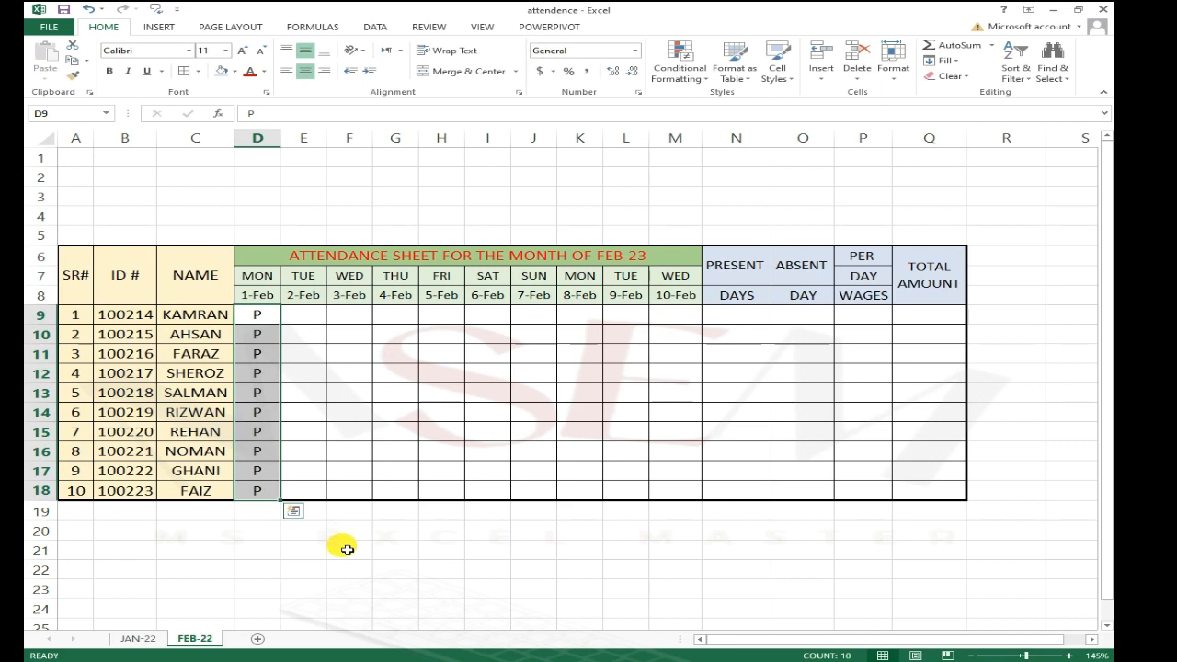
Step: Fill the P values right across the attendance grid D9:M18
key(shift+Right)
key(shift+Right)
key(shift+Right)
key(shift+Right)
key(shift+Right)
key(shift+Right)
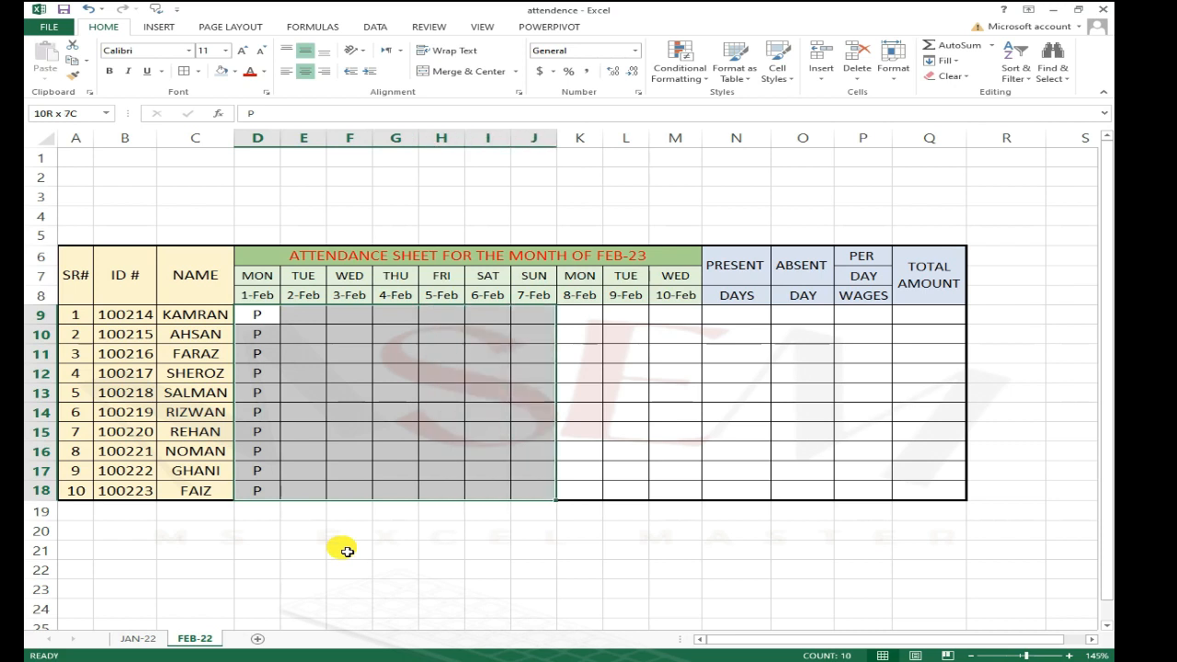
key(shift+Right)
key(shift+Right)
key(shift+Right)
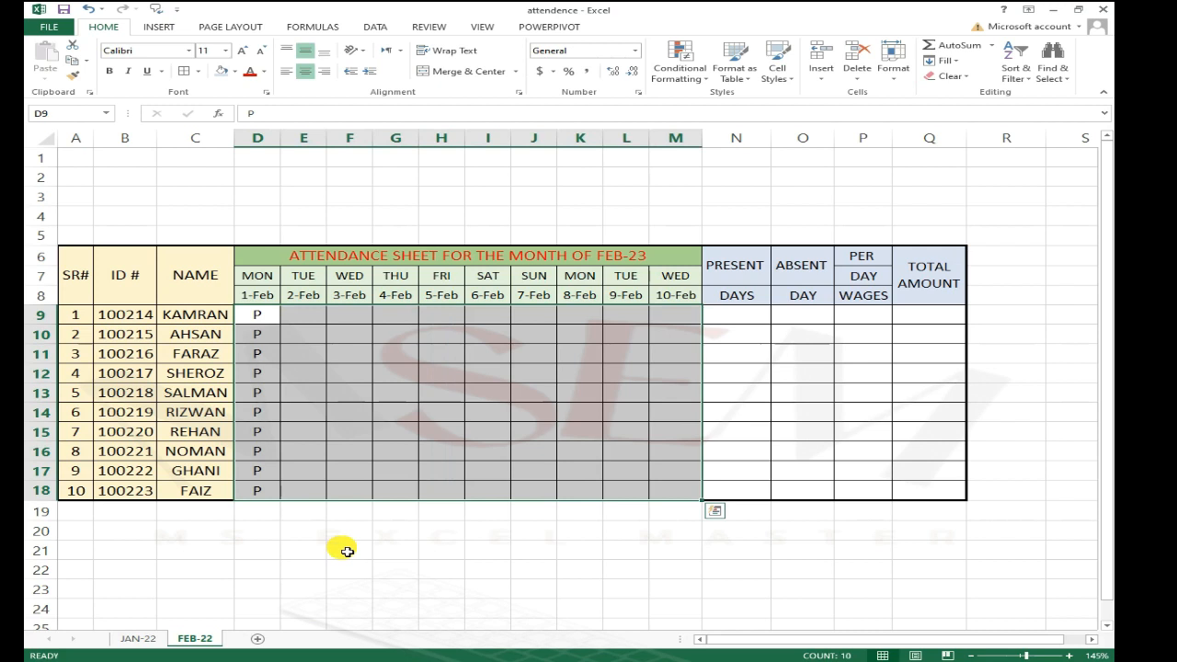
key(ctrl+r)
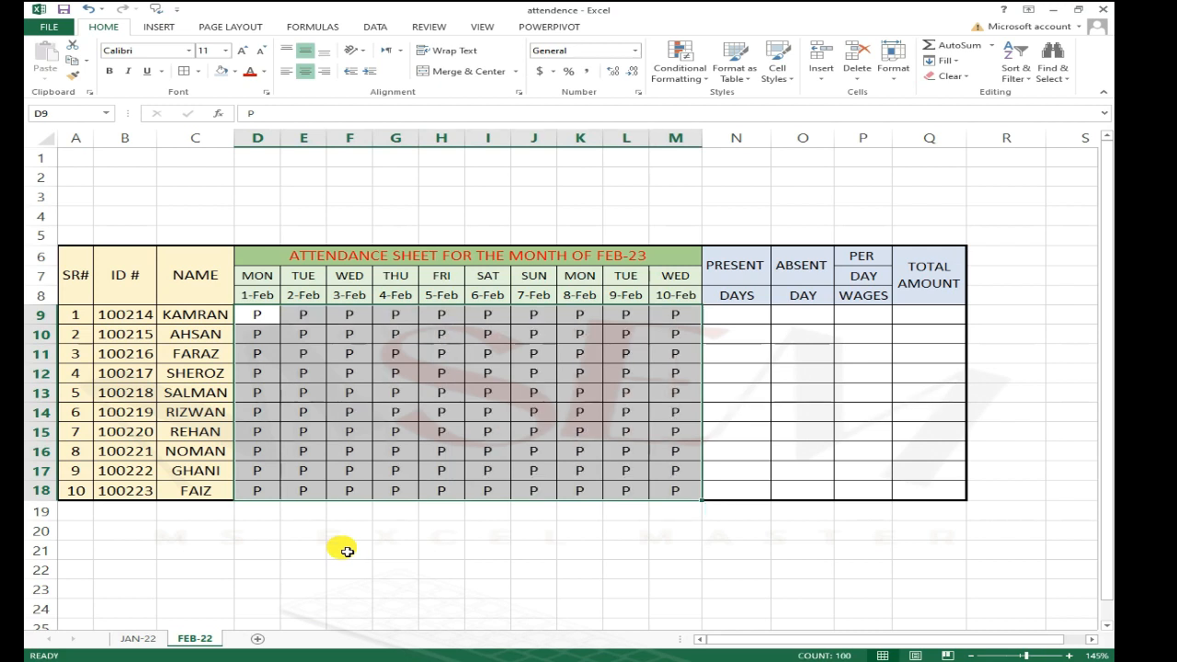
key(Left)
key(Down)
key(Right)
key(Right)
key(Right)
key(Down)
key(Down)
key(Down)
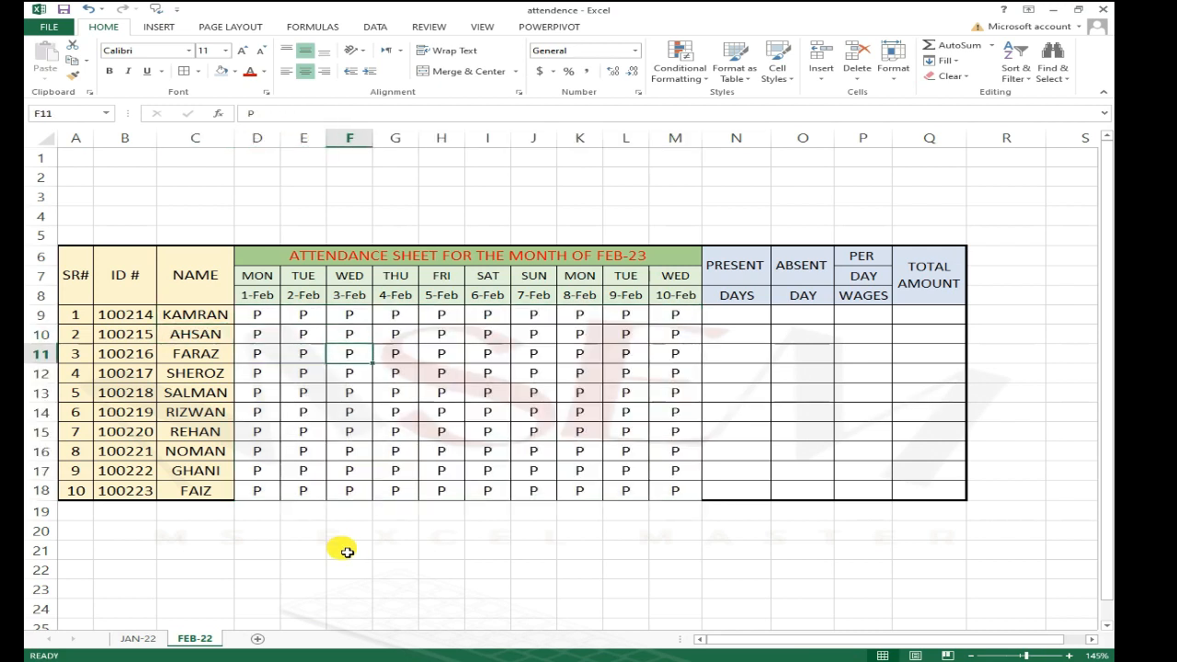
key(Up)
key(Up)
key(Up)
key(Left)
key(Left)
key(Left)
key(Up)
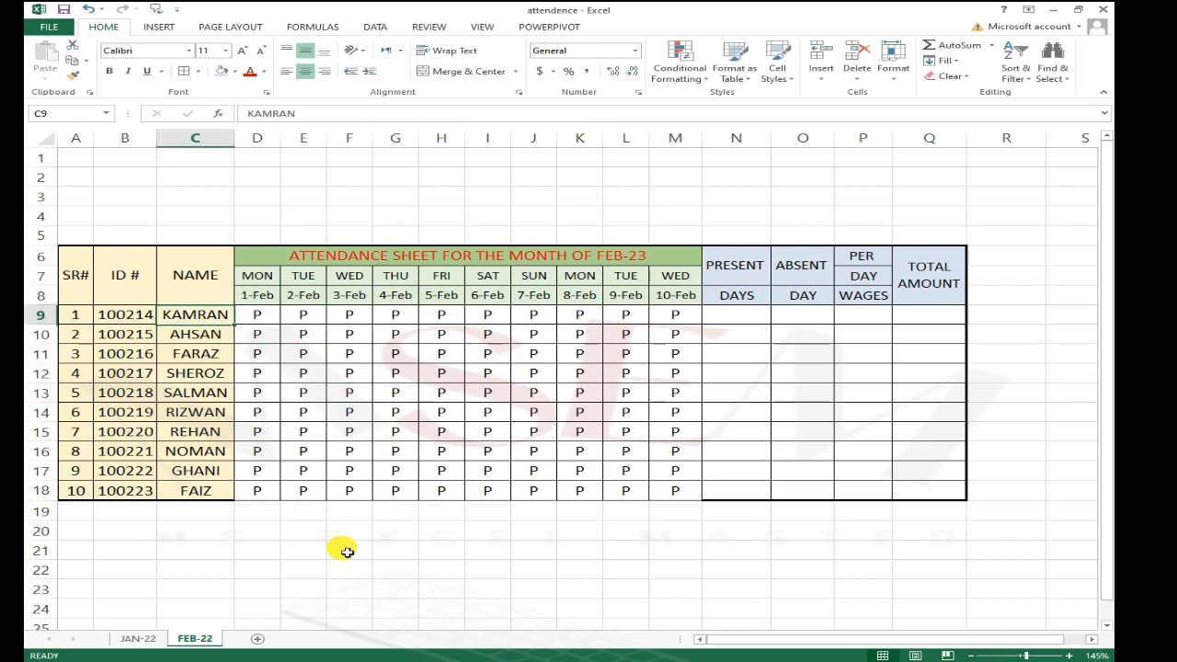
Step: Replace the entry in D10 with A to mark an absence, clearing the auto-completed title text
key(Right)
key(Down)
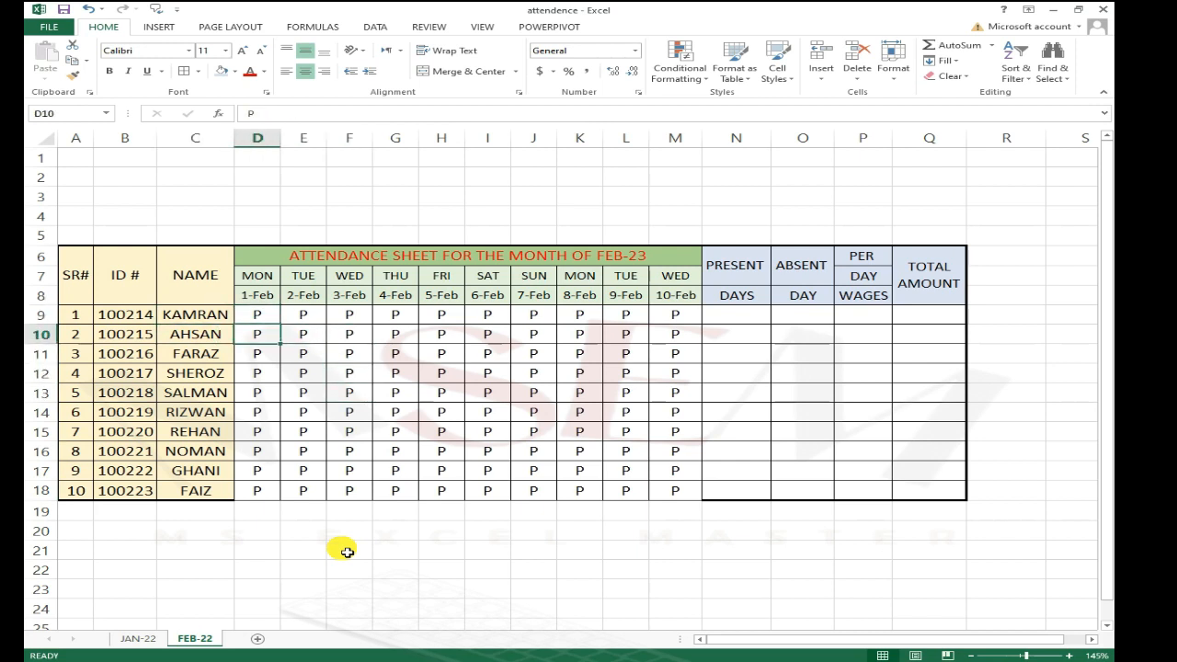
text(ATTENDANCE SHEET FOR THE MONTH OF FEB-23)
key(Right)
key(Left)
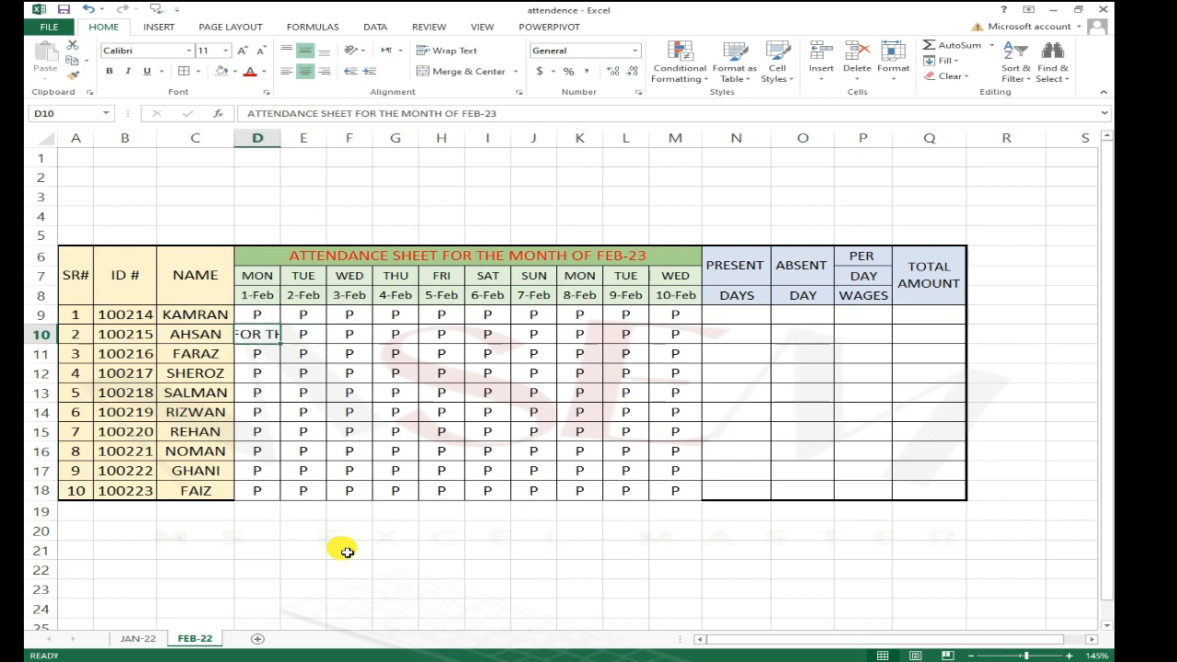
key(F2)
key(BackSpace)
key(Return)
key(Up)
key(Right)
key(Right)
key(Right)
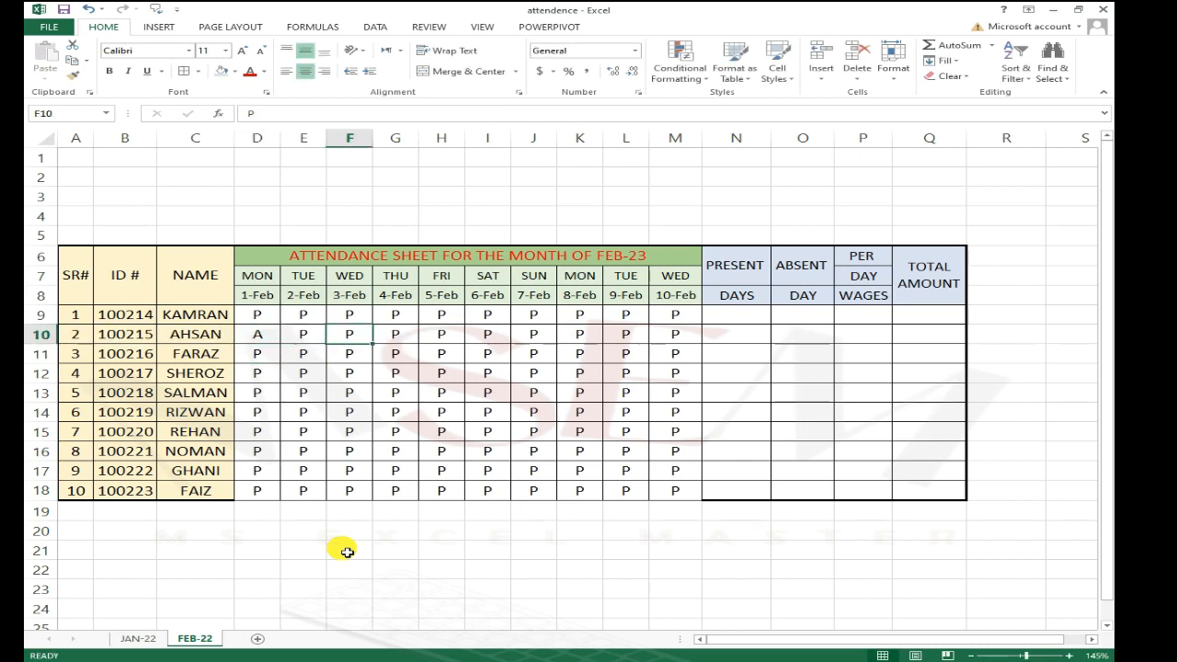
Step: Mark absences by entering A in cells G10 and L10
text(A)
key(Right)
key(Right)
key(Right)
key(Right)
key(Right)
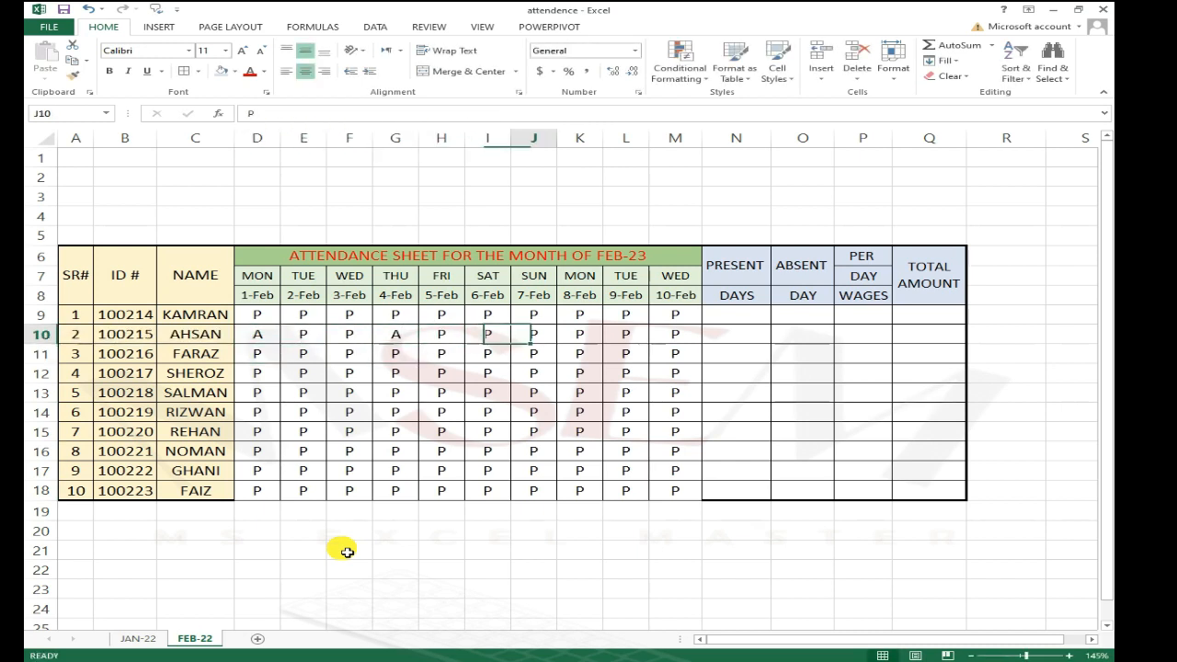
text(A)
key(Return)
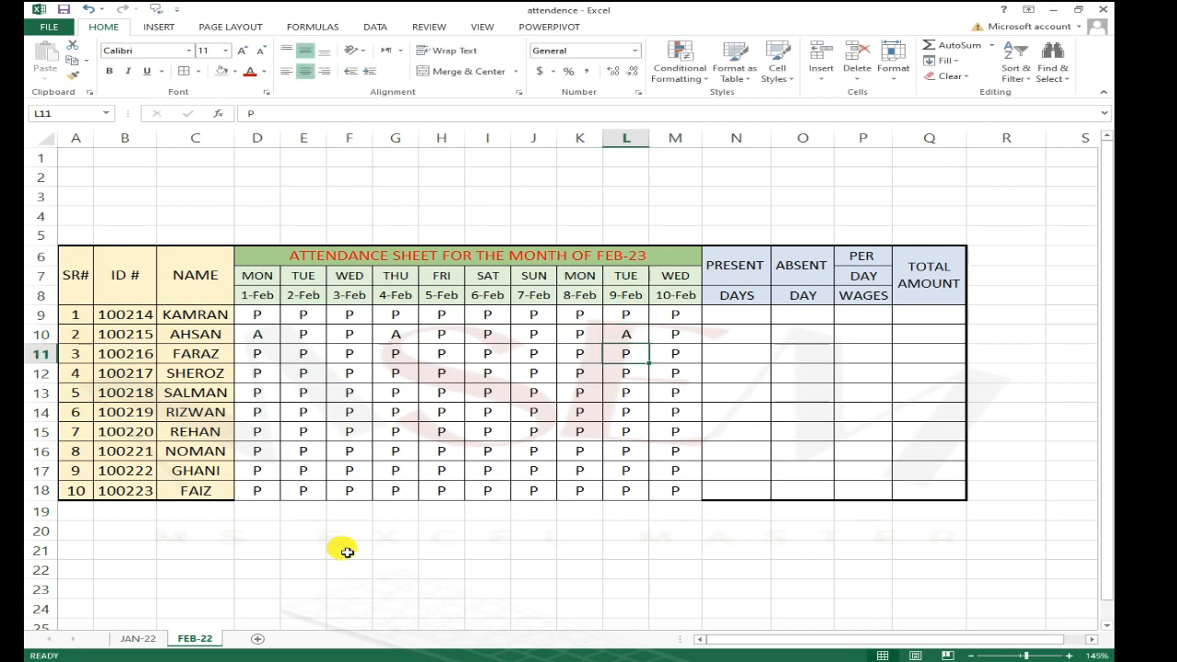
Step: Mark absences by entering A in cells L13 and I14
key(Down)
key(Down)
text(A)
key(Left)
key(Left)
key(Left)
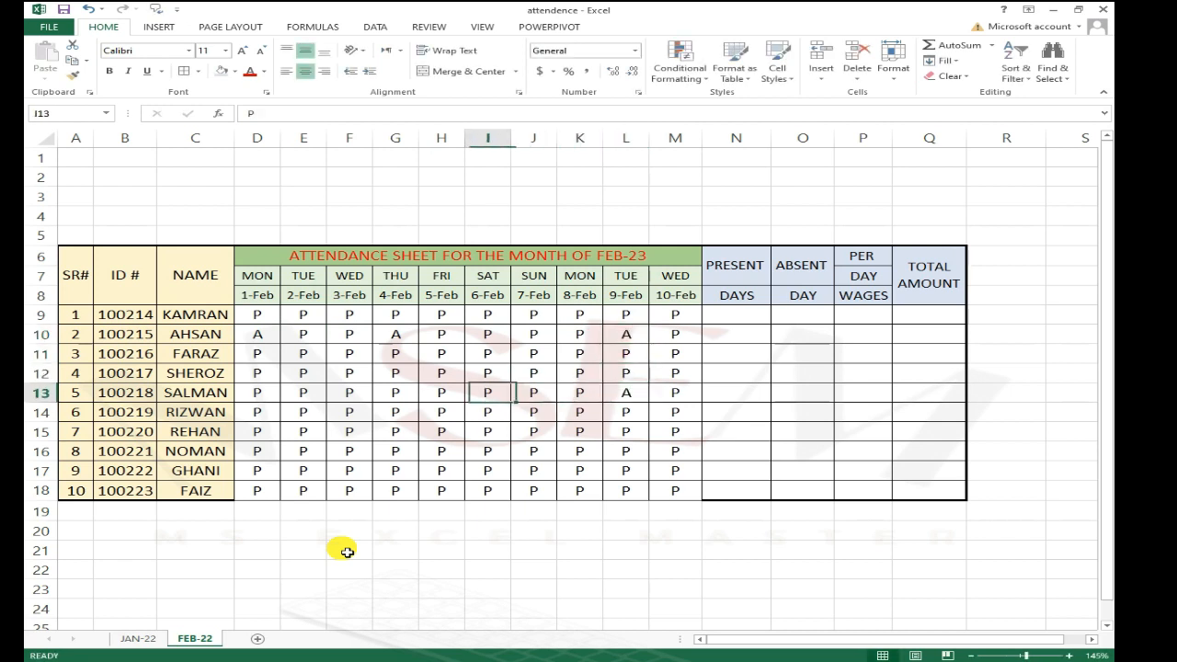
key(Down)
text(A)
Step: Mark absences by entering A in cells F16 and E17
key(Down)
key(Left)
key(Left)
key(Left)
key(Down)
text(A)
key(Left)
key(Left)
key(Down)
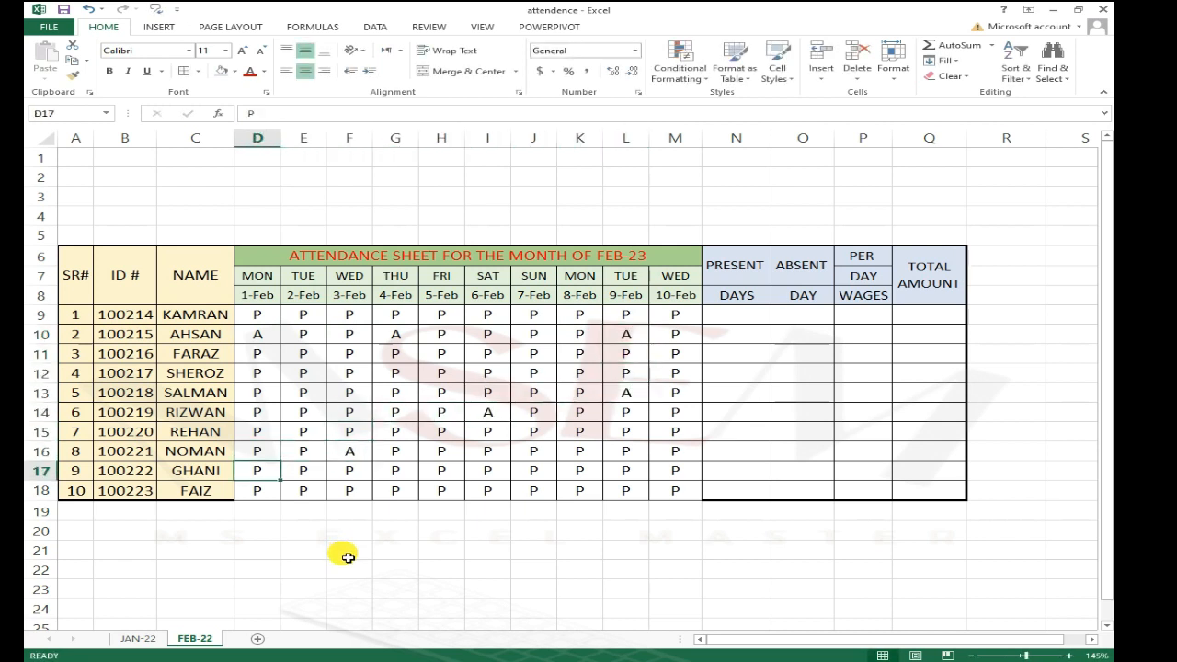
key(Right)
text(A)
Step: Mark an absence by entering A in cell J17
key(Right)
key(Right)
key(Right)
key(Right)
key(Right)
text(A)
key(Right)
key(Right)
key(Down)
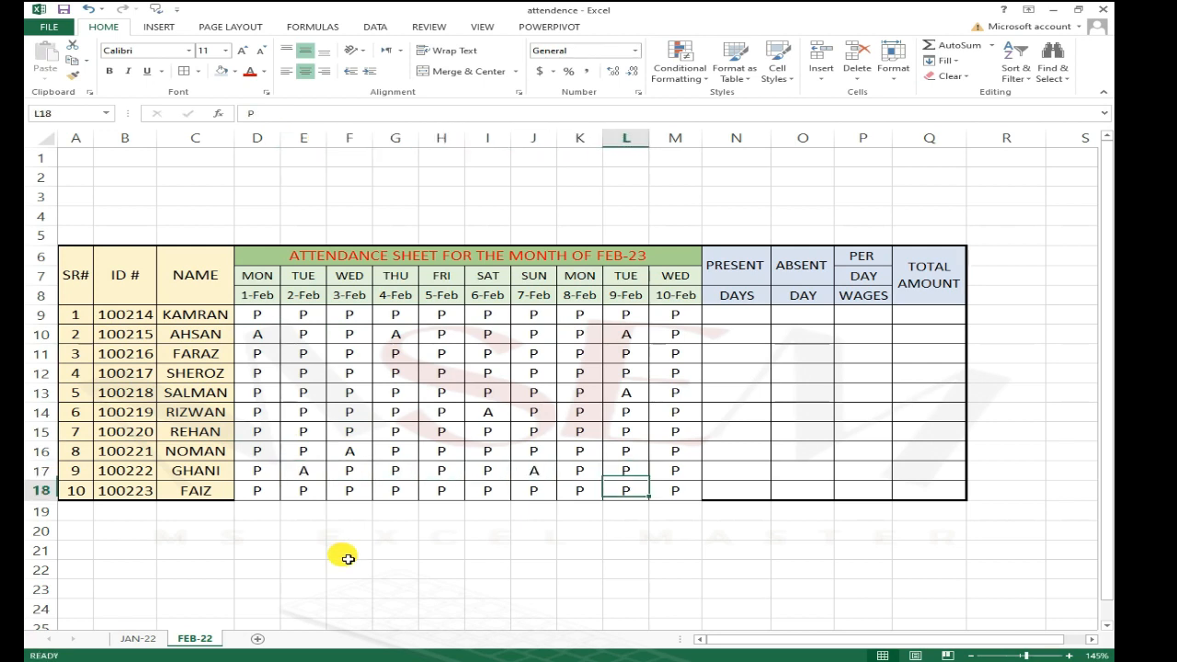
key(Up)
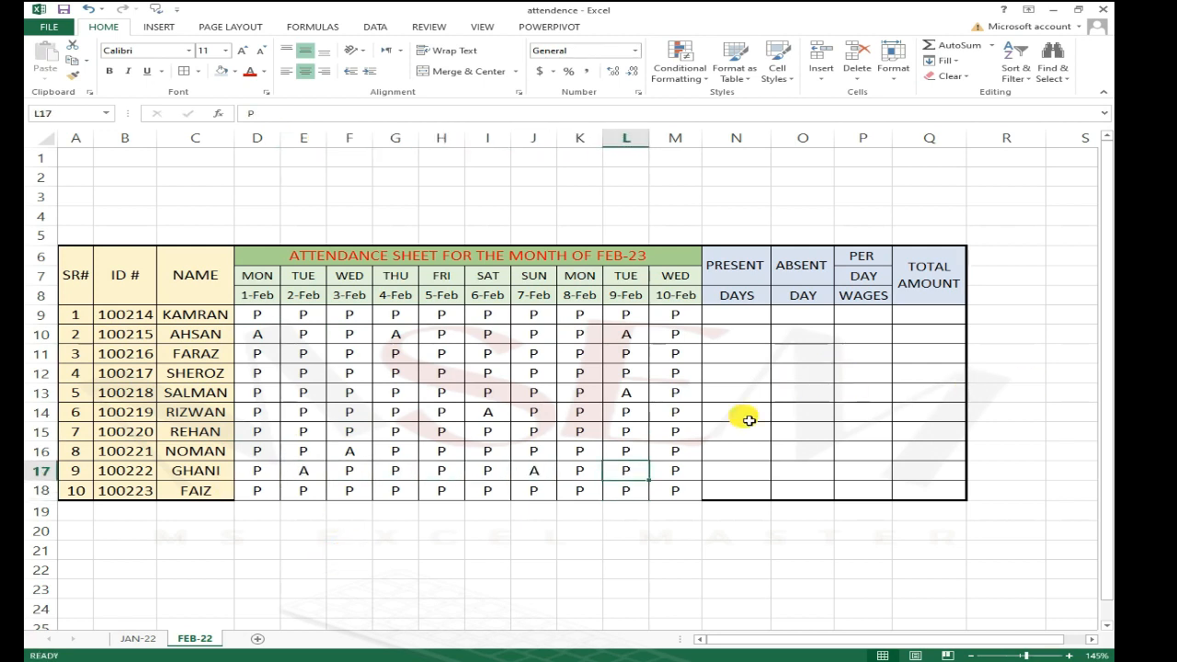
Step: Begin entering a COUNTIF formula in cell N9 to count the first employee's present days
click(715, 448)
click(683, 317)
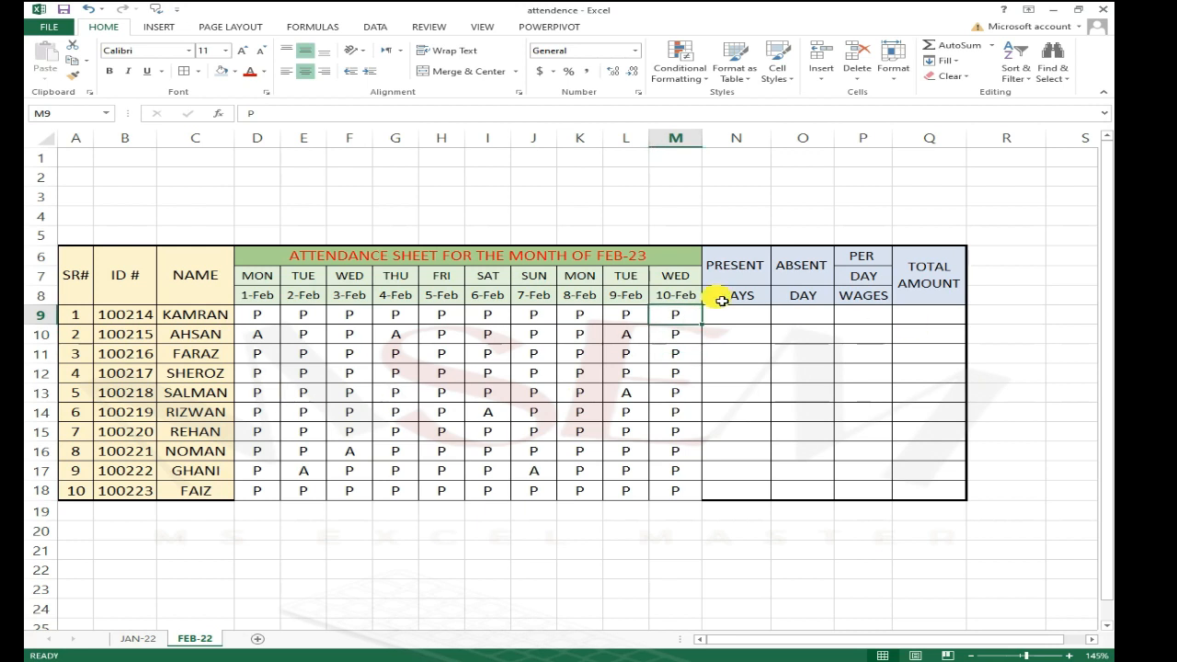
click(729, 317)
key(Up)
key(Up)
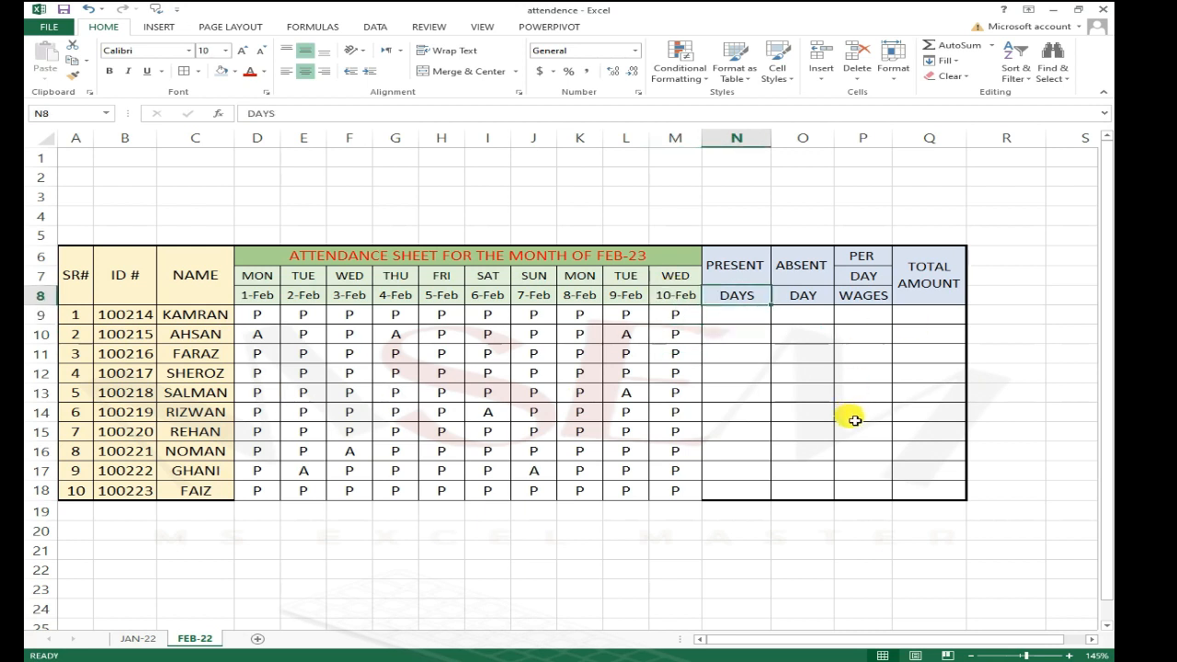
key(Down)
key(Down)
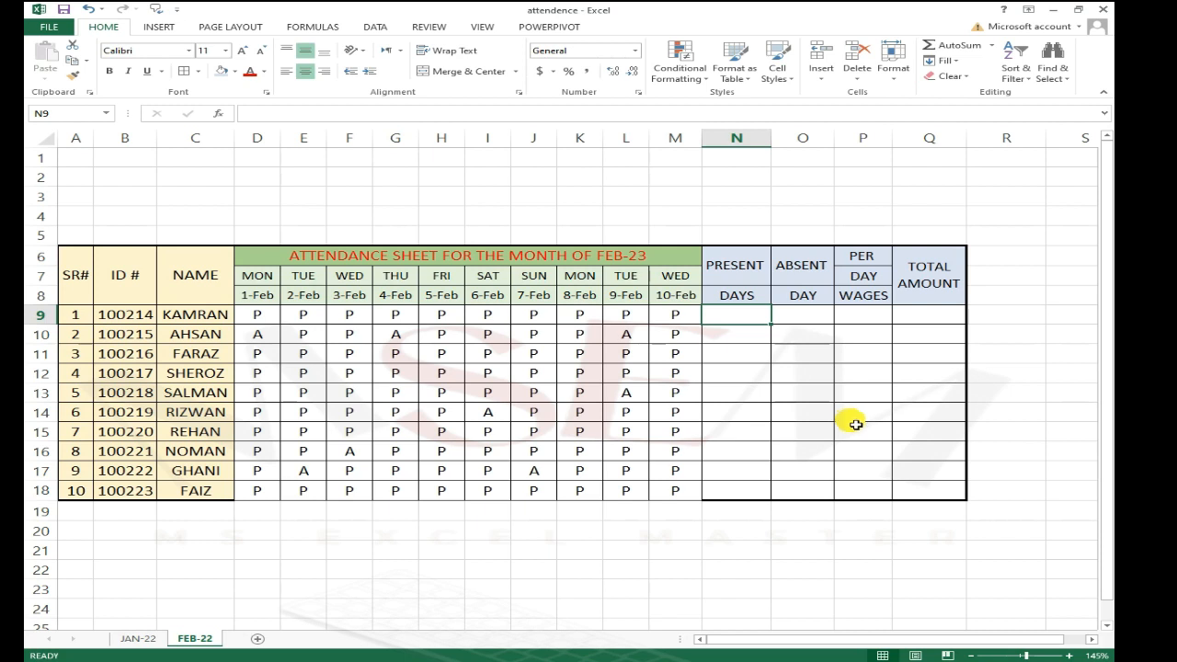
text(=)
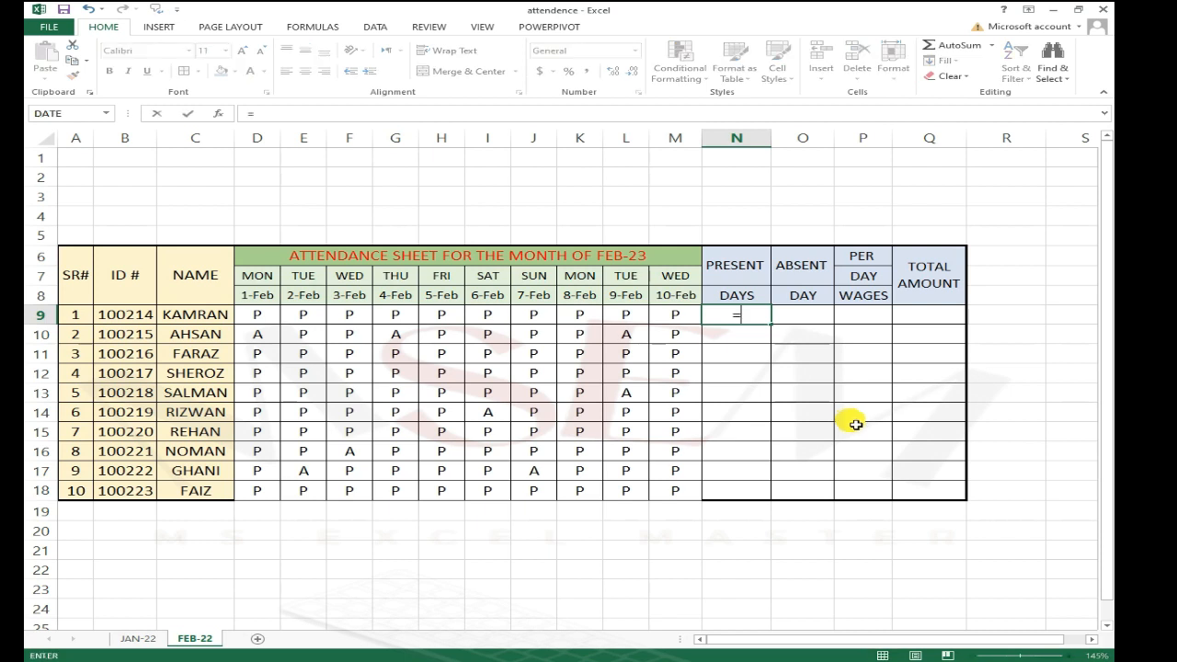
text(COU)
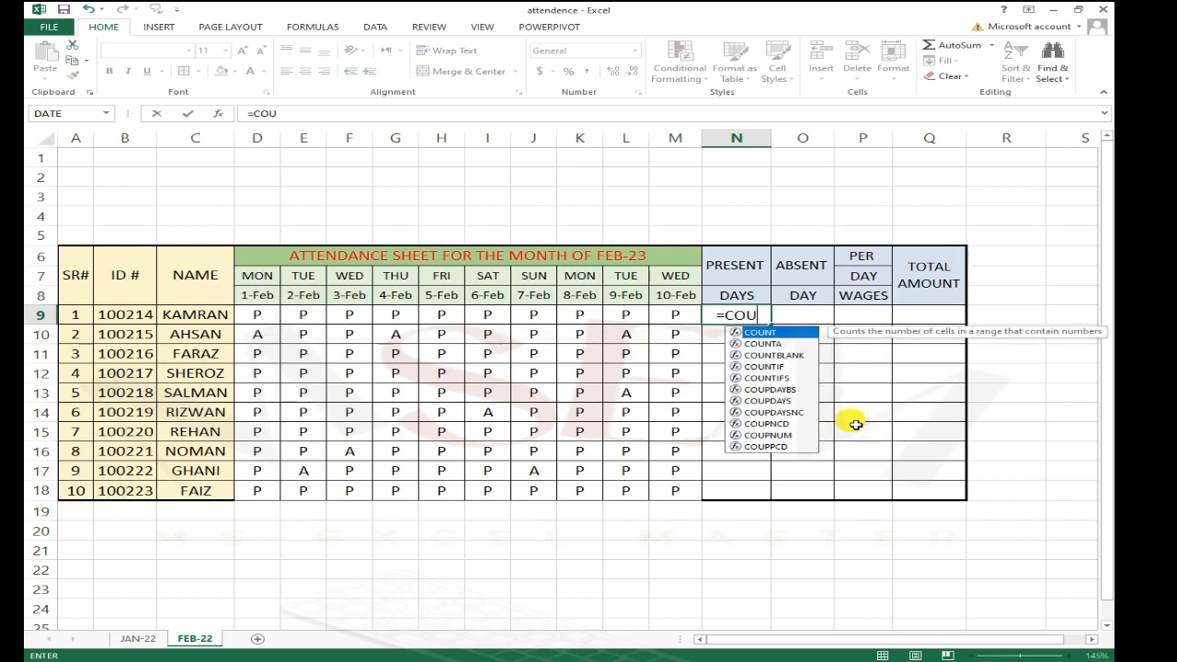
text(NTIF)
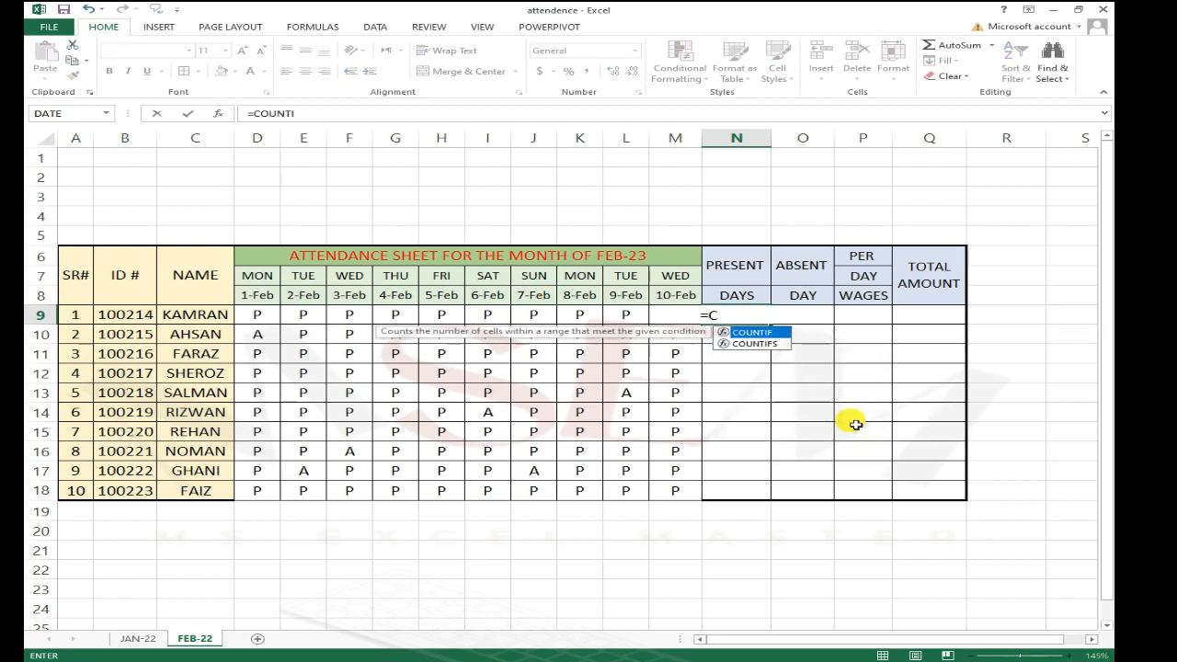
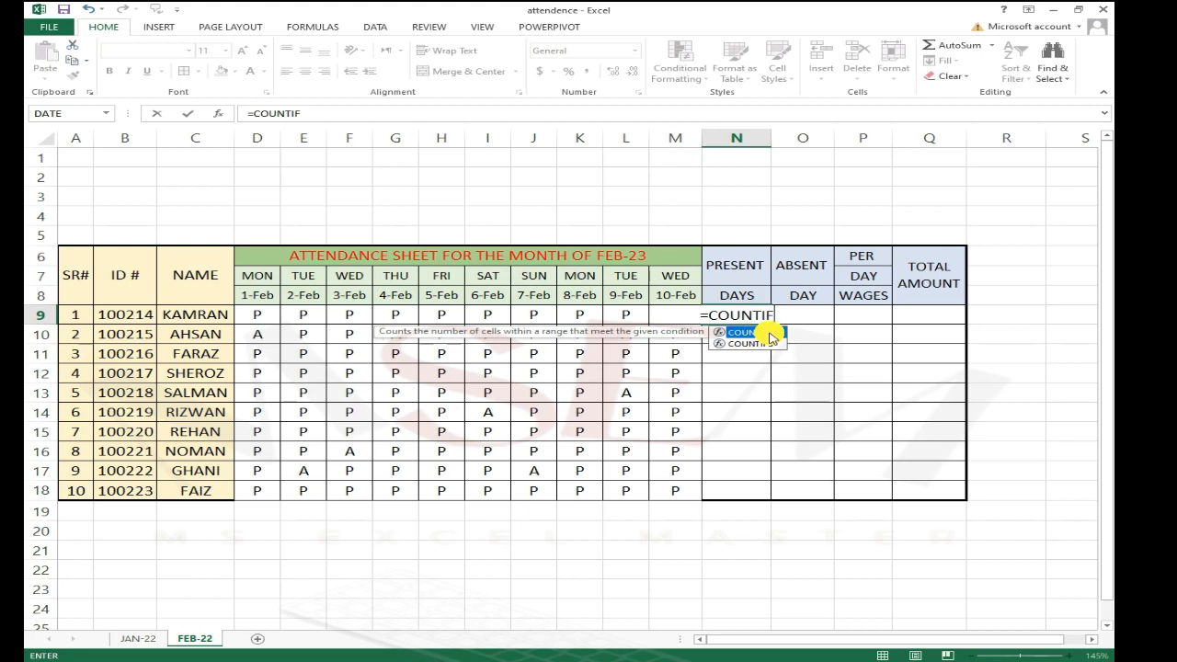
Step: Complete the formula =COUNTIF(D9:M9,"P") in N9 to count the first employee's present days
double_click(770, 334)
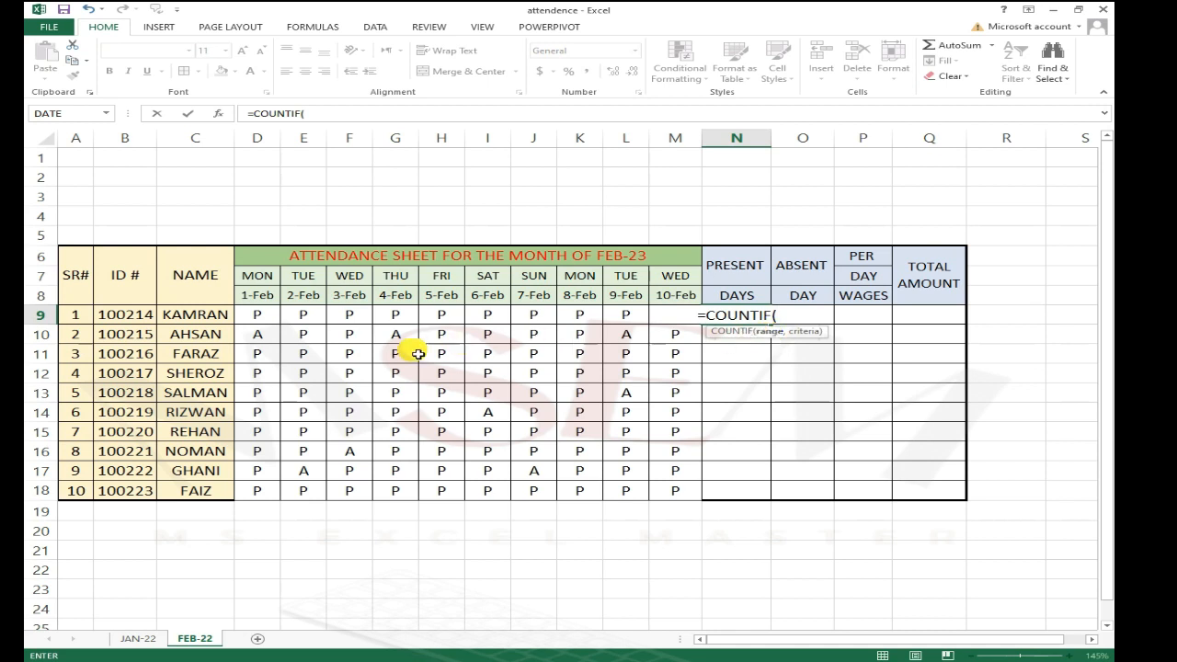
drag(253, 315, 677, 317)
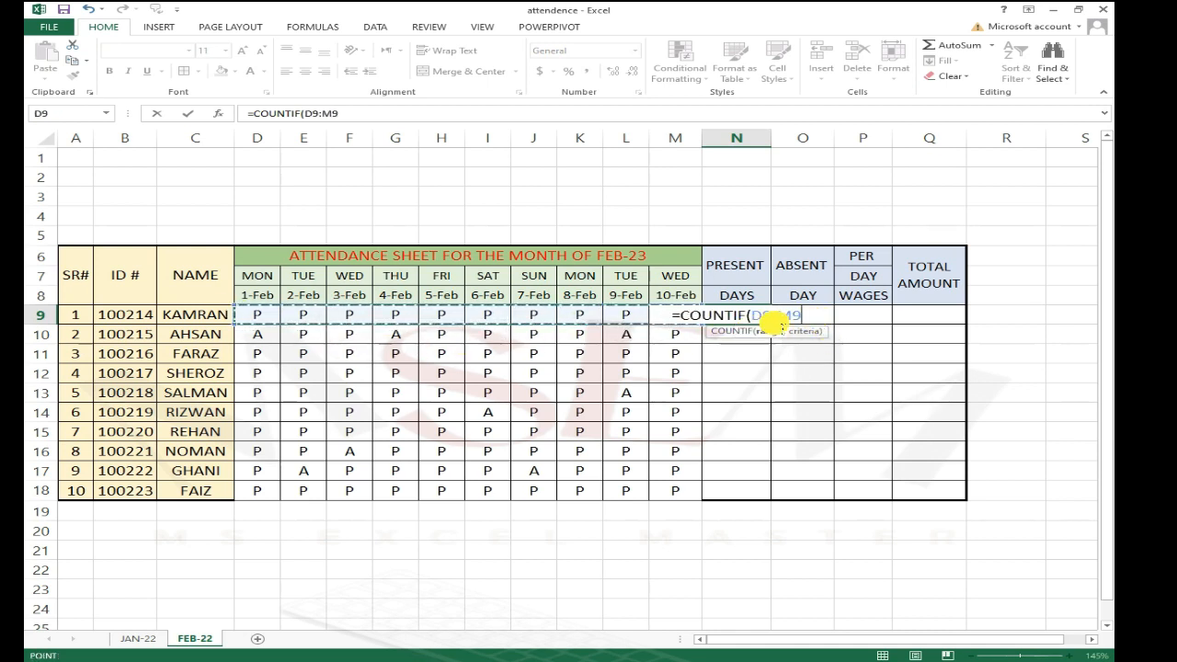
text(,)
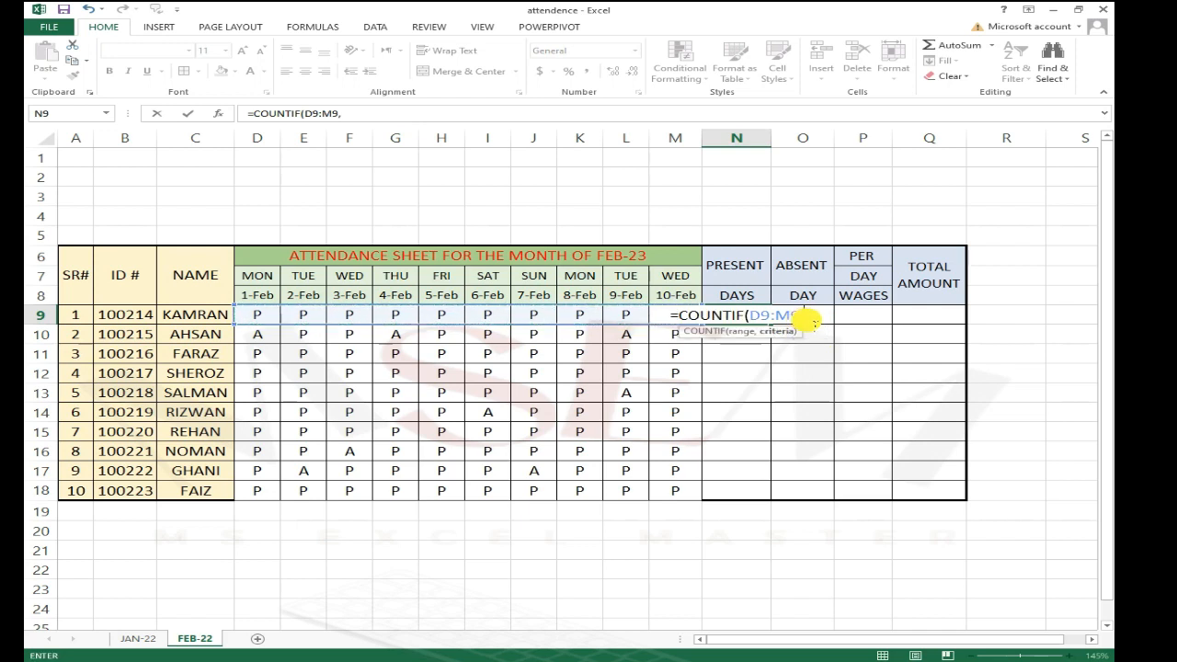
text(")
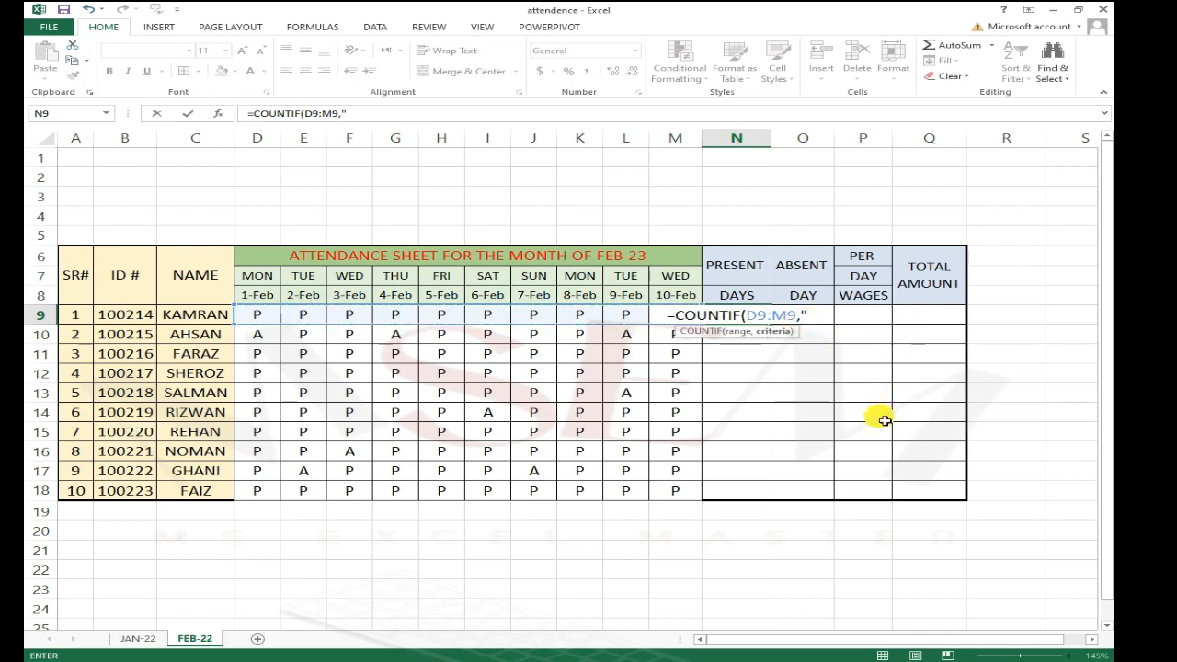
text(P)
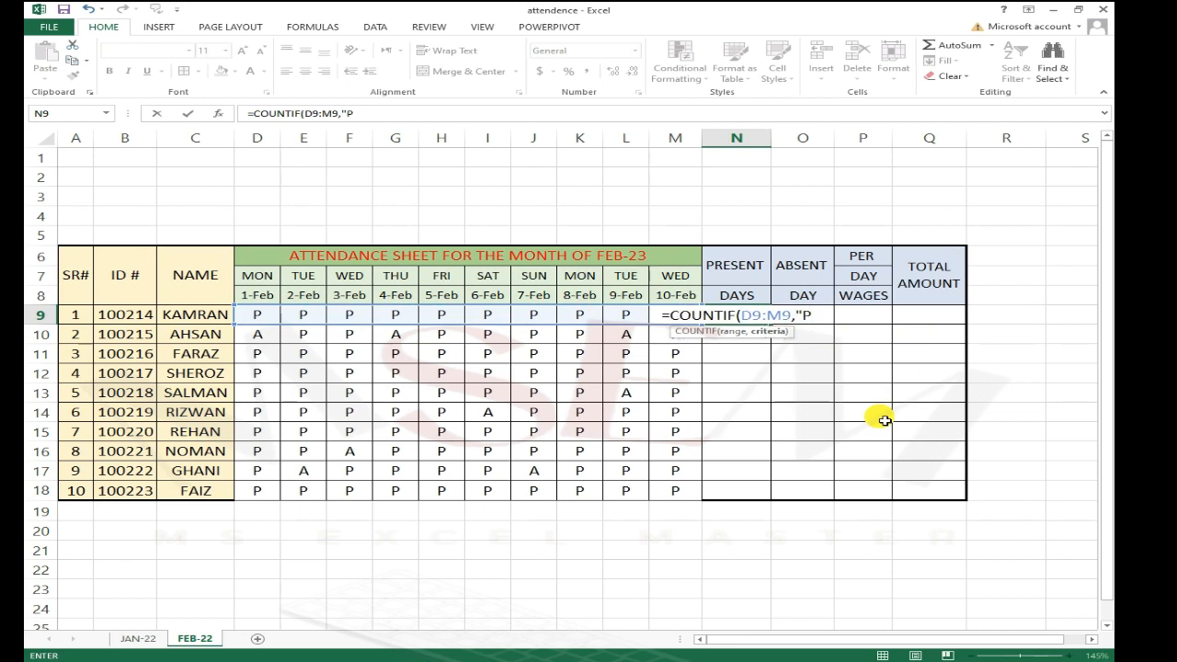
text(")
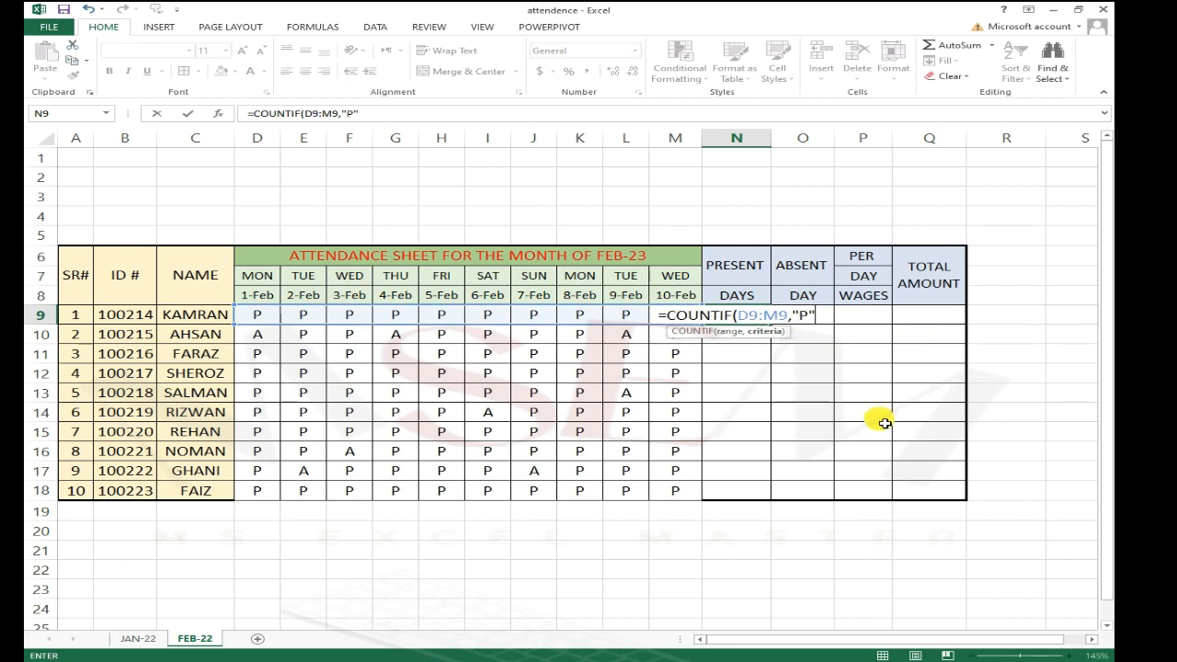
text())
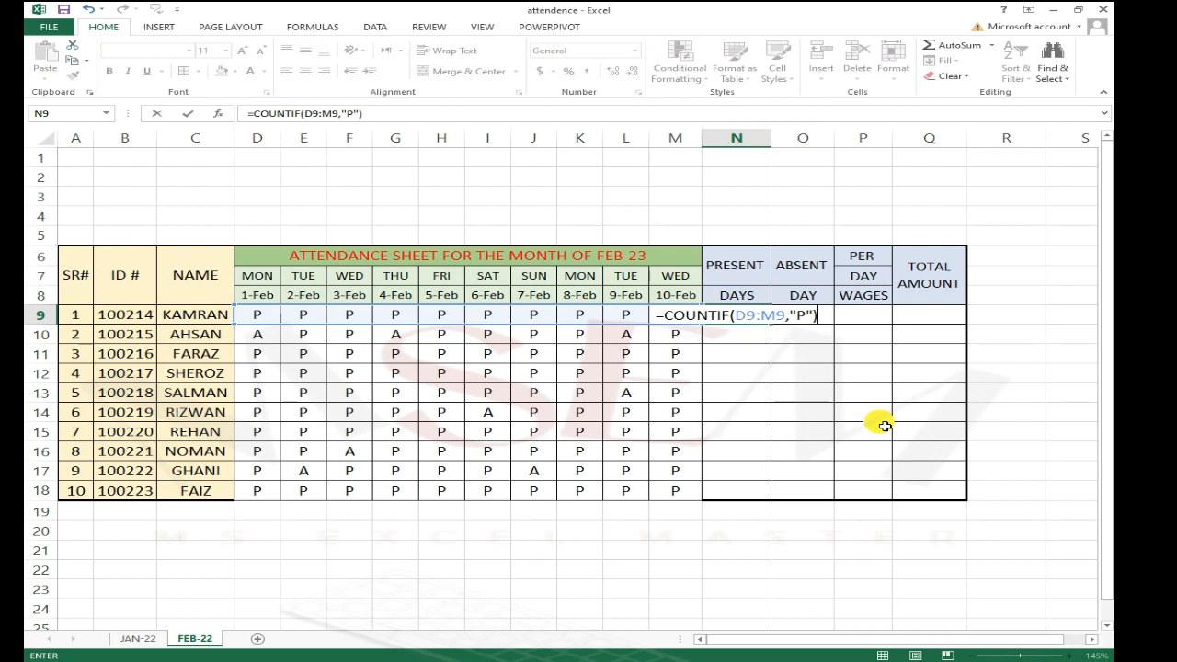
key(ctrl+Return)
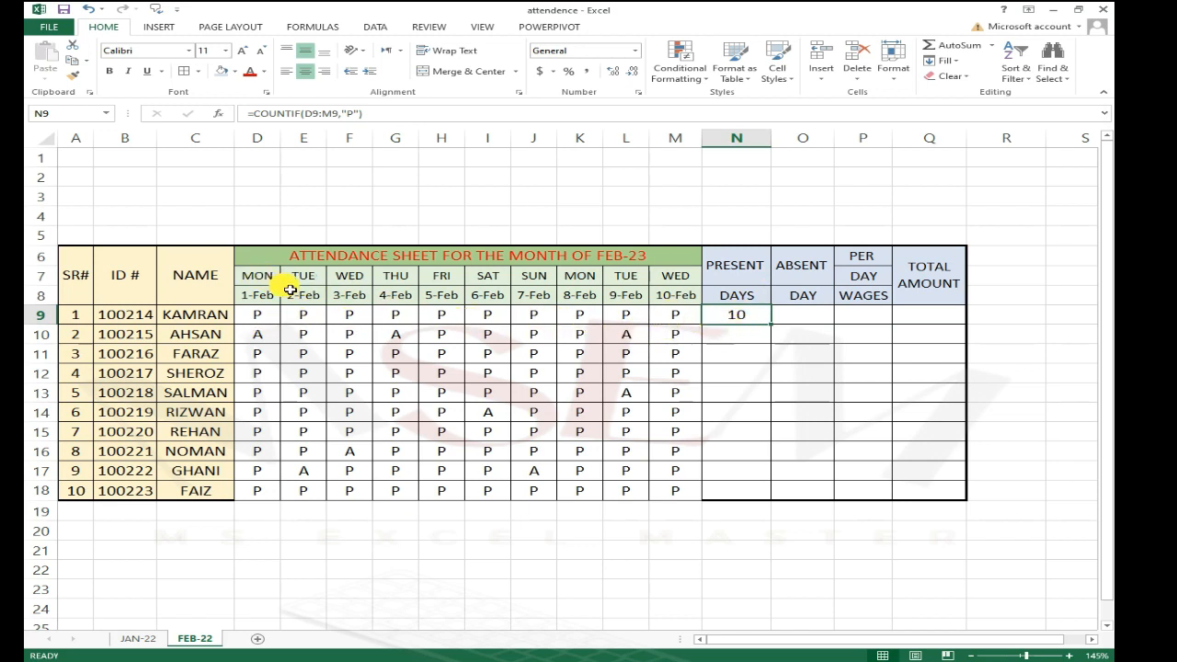
Step: Change the first employee's 9-Feb attendance in L9 to A
click(533, 318)
click(625, 316)
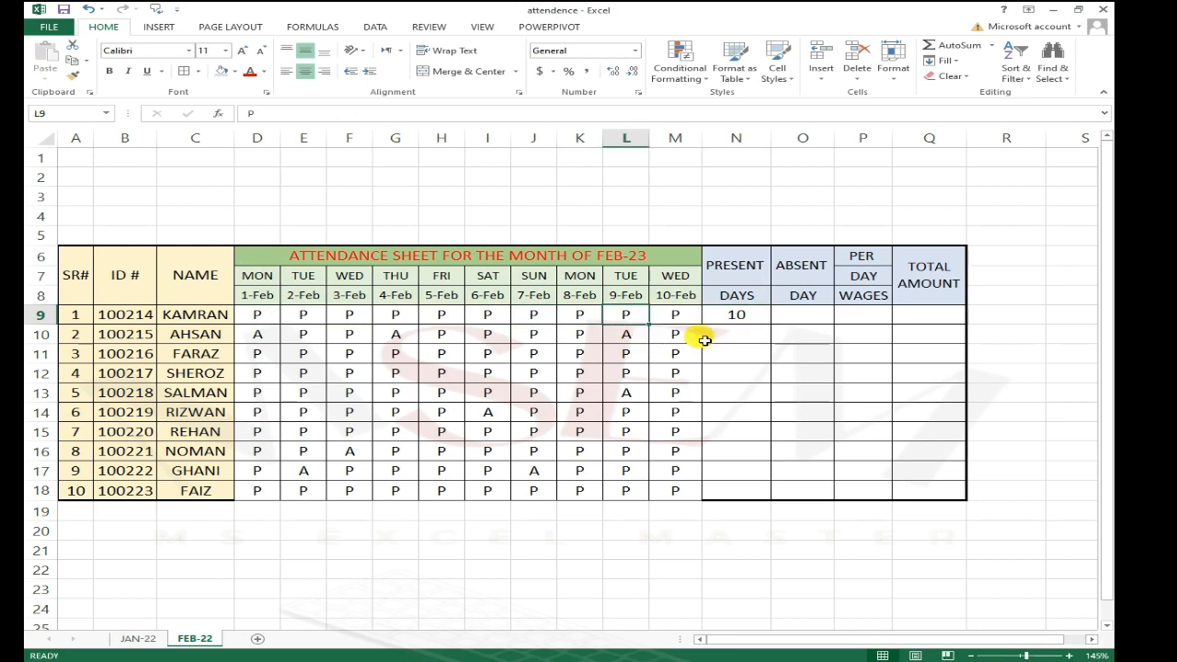
text(A)
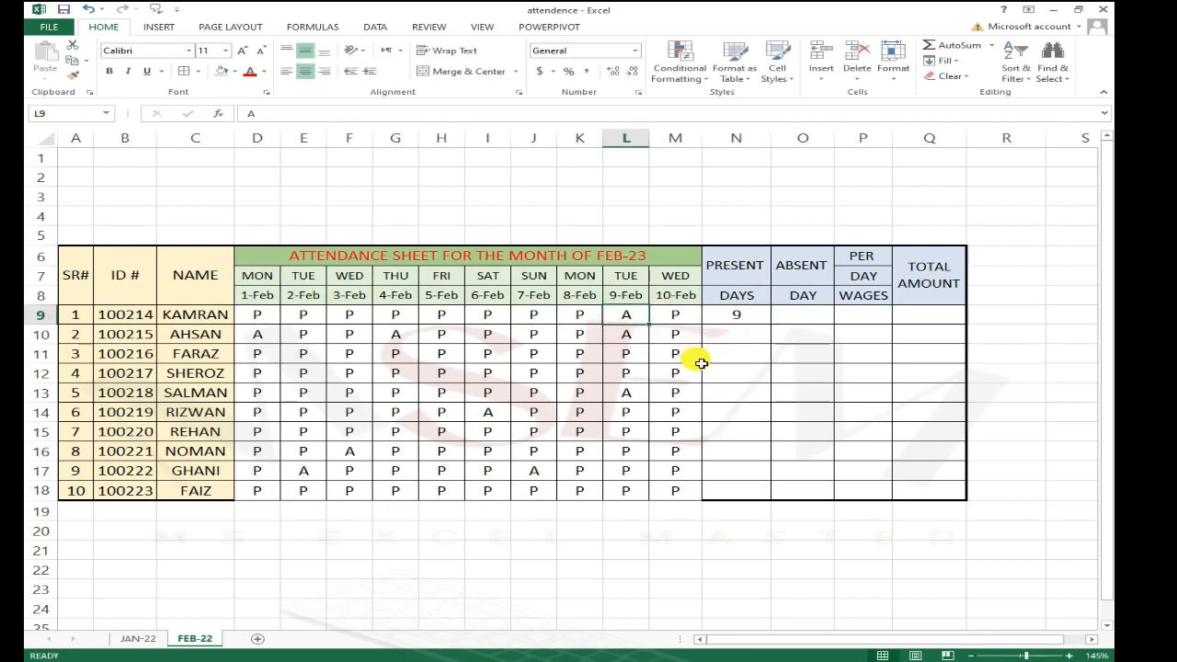
key(Tab)
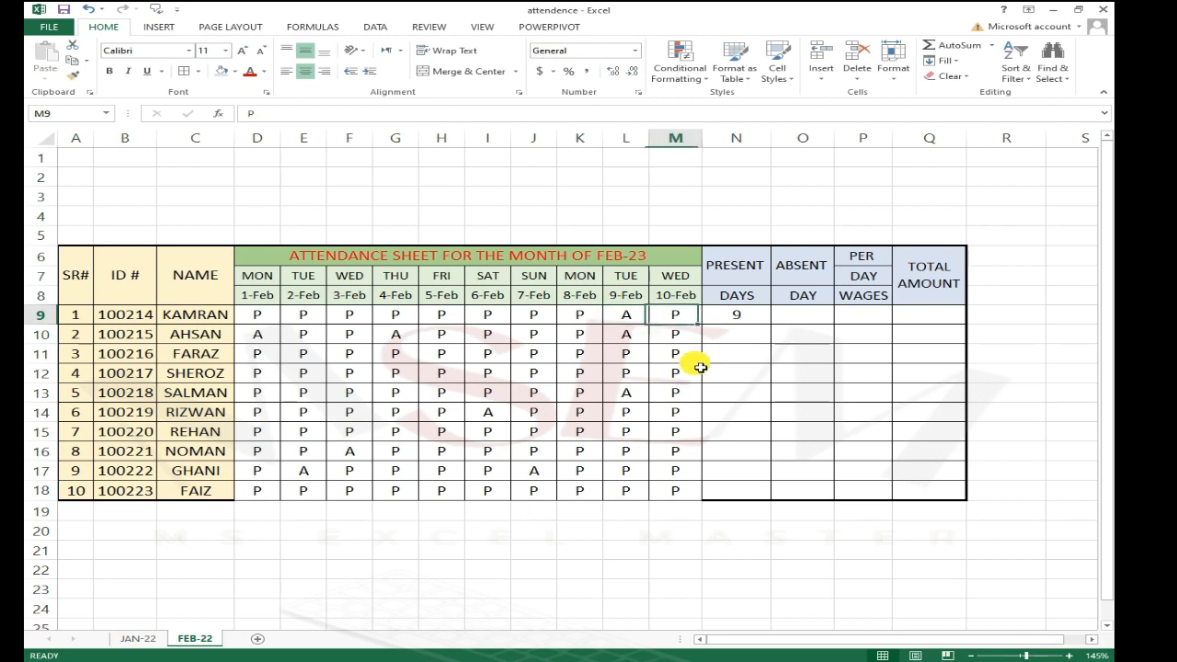
key(Right)
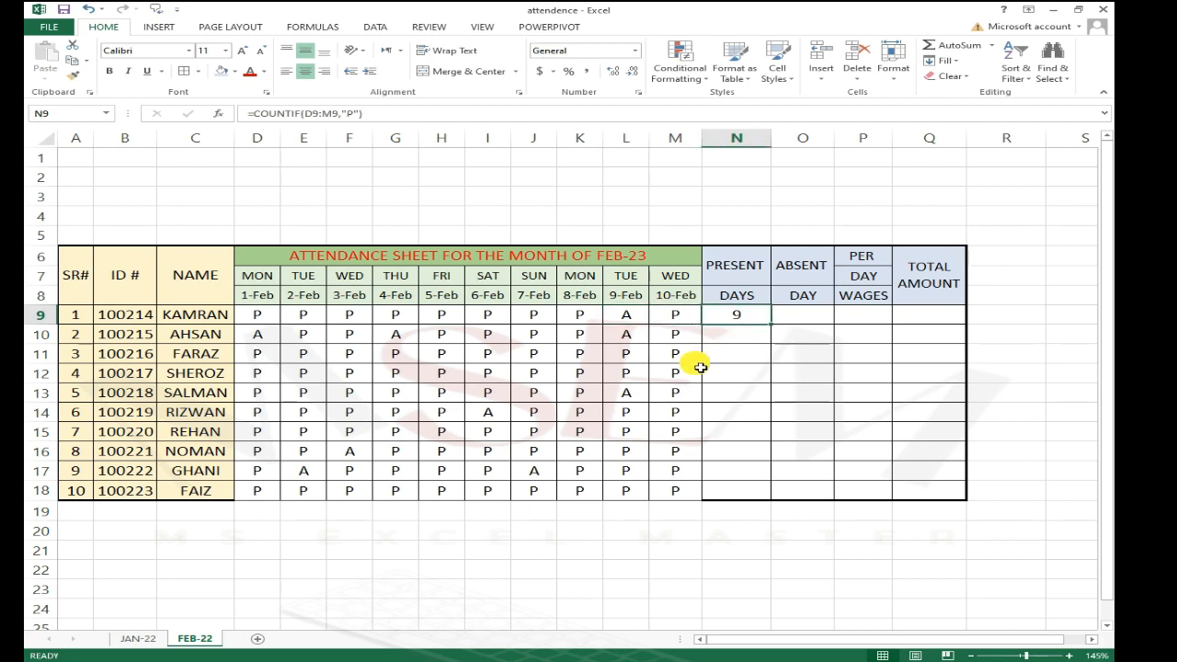
Step: Copy the present-days formula from N9 down to N18, then undo the fill
click(749, 341)
click(763, 321)
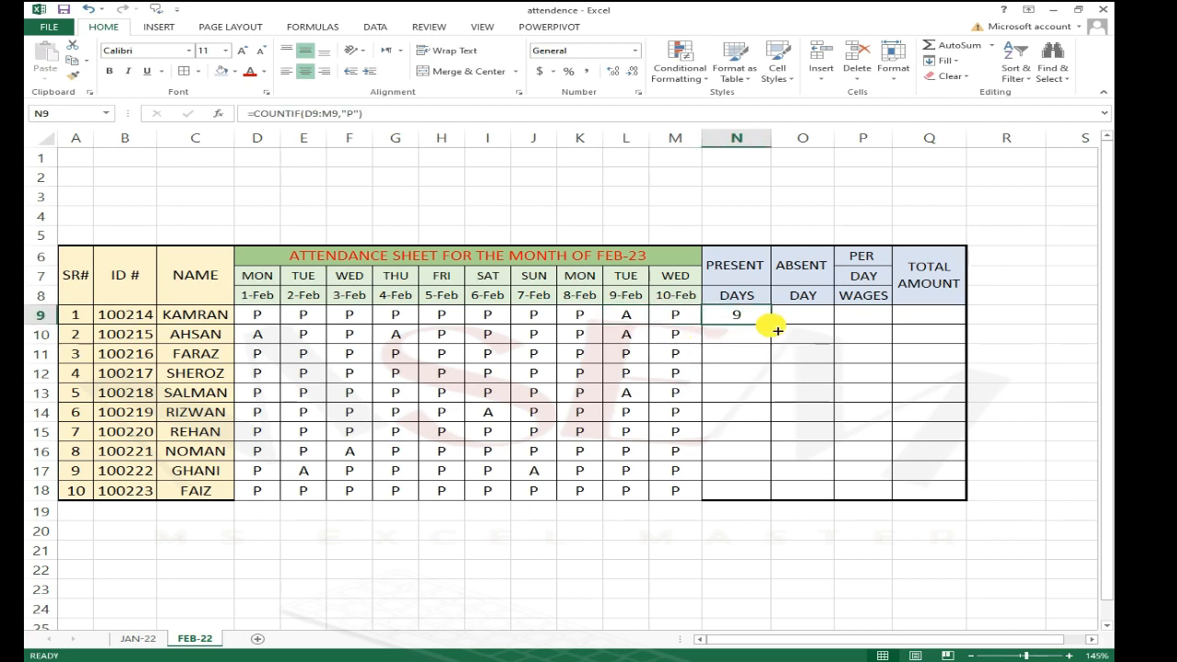
drag(777, 329, 763, 498)
click(642, 449)
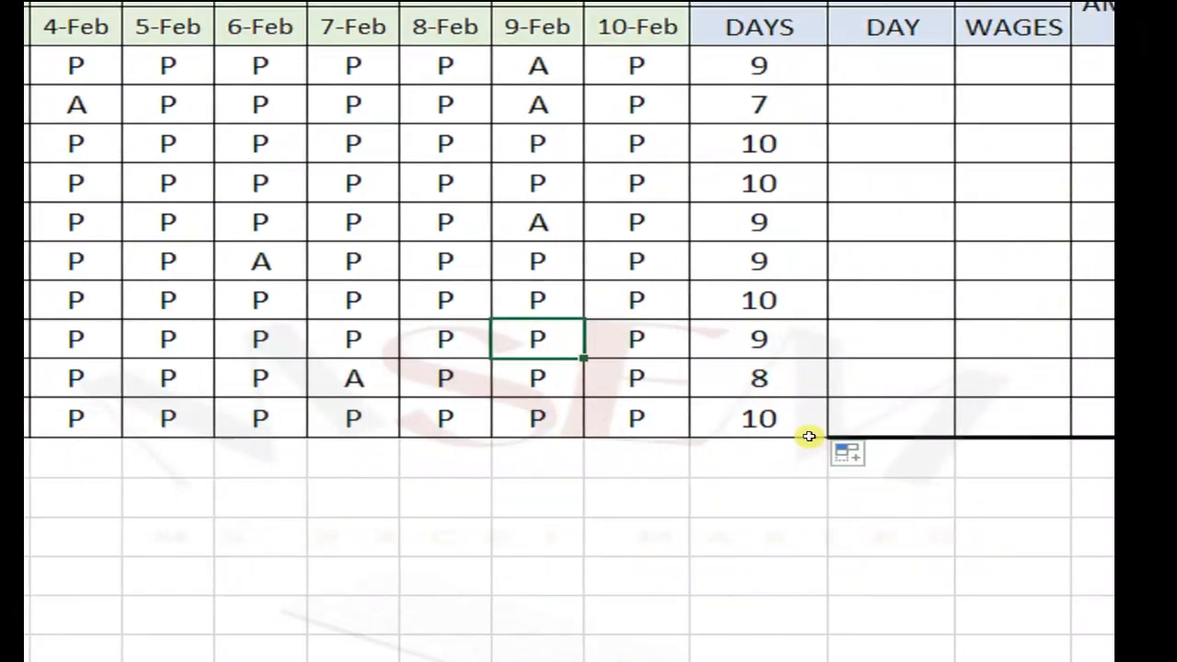
click(762, 417)
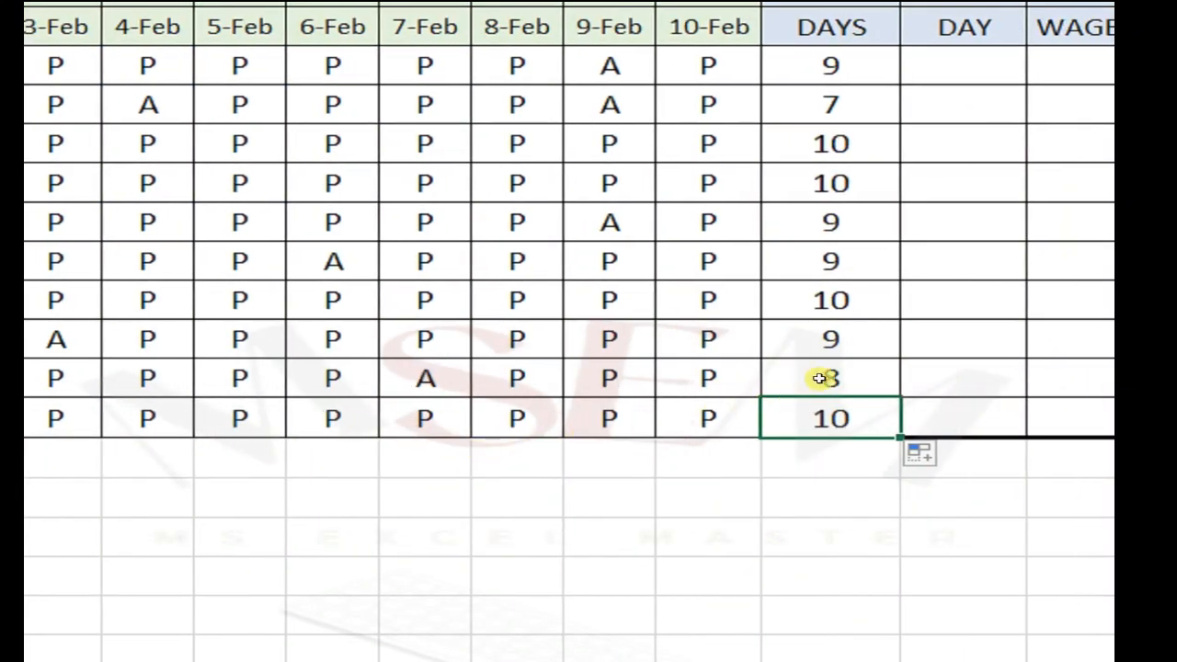
key(ctrl+z)
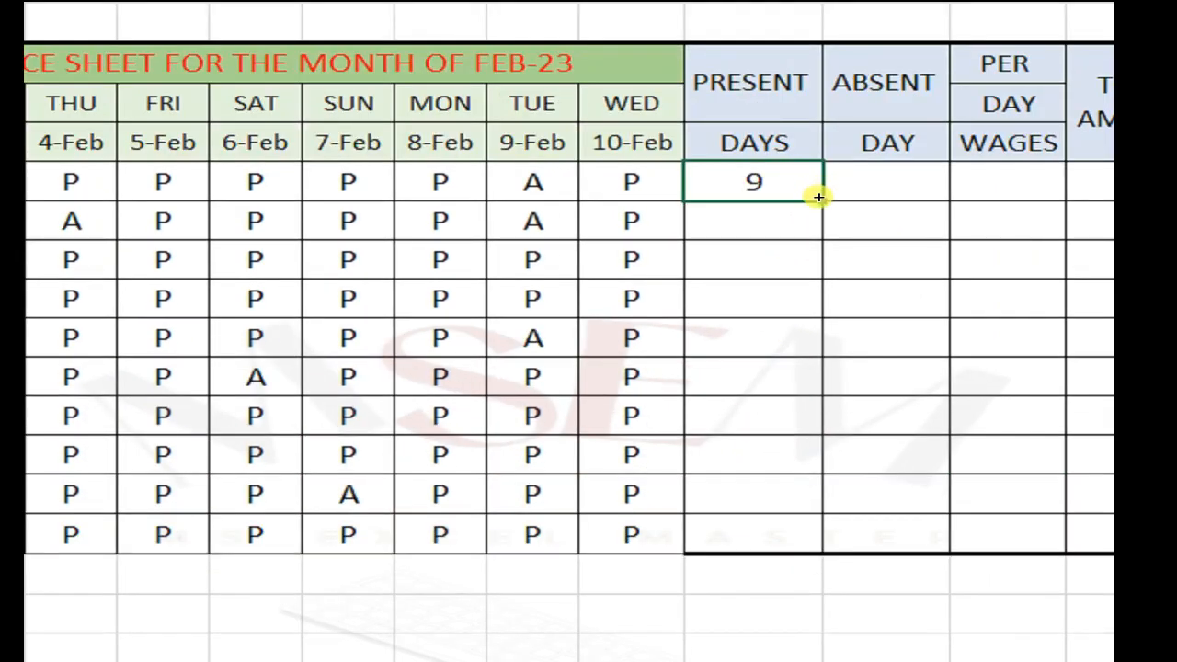
Step: Fill the present-days COUNTIF formula down column N for all employees through row 18
drag(819, 197, 788, 495)
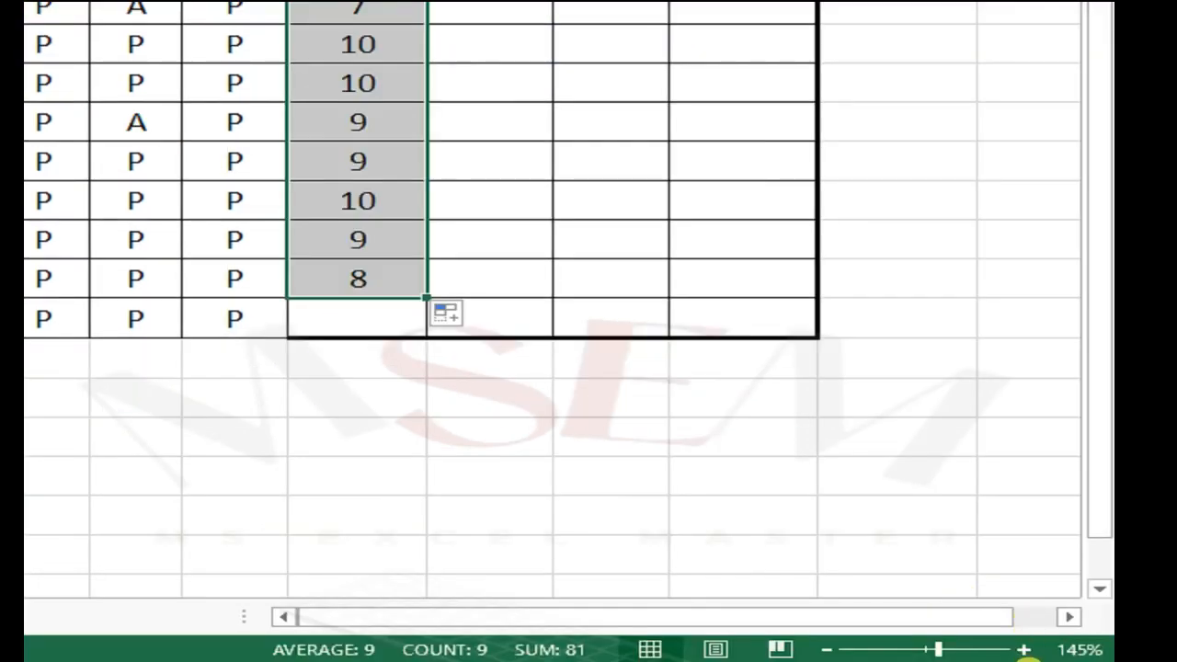
click(364, 316)
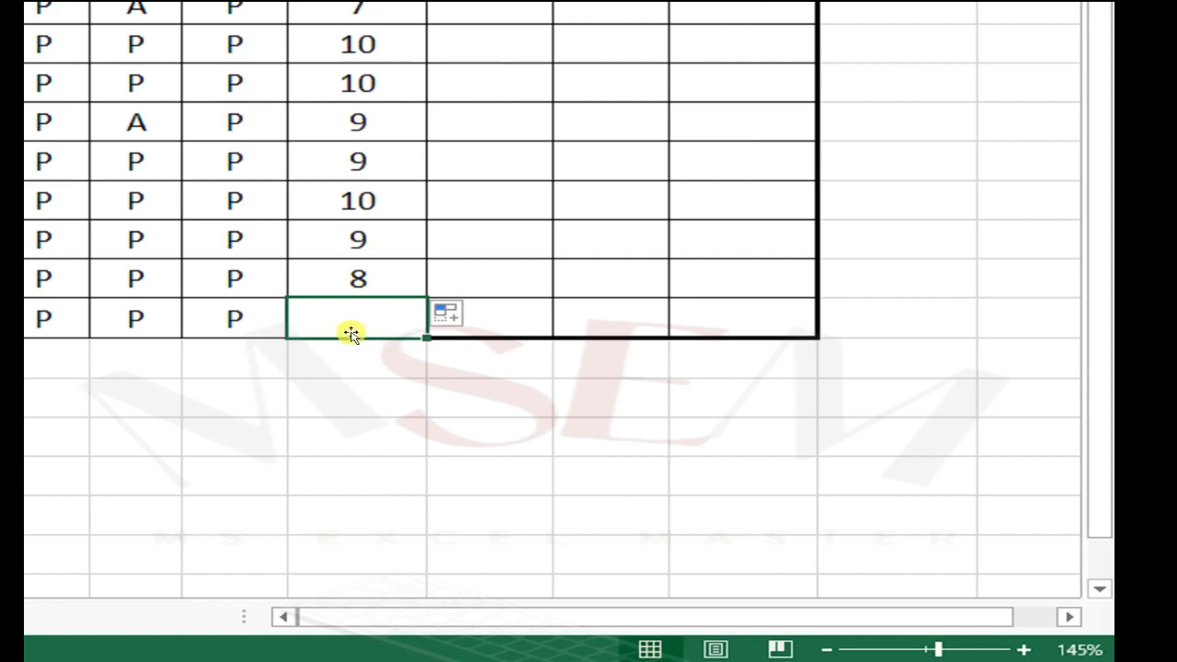
click(363, 238)
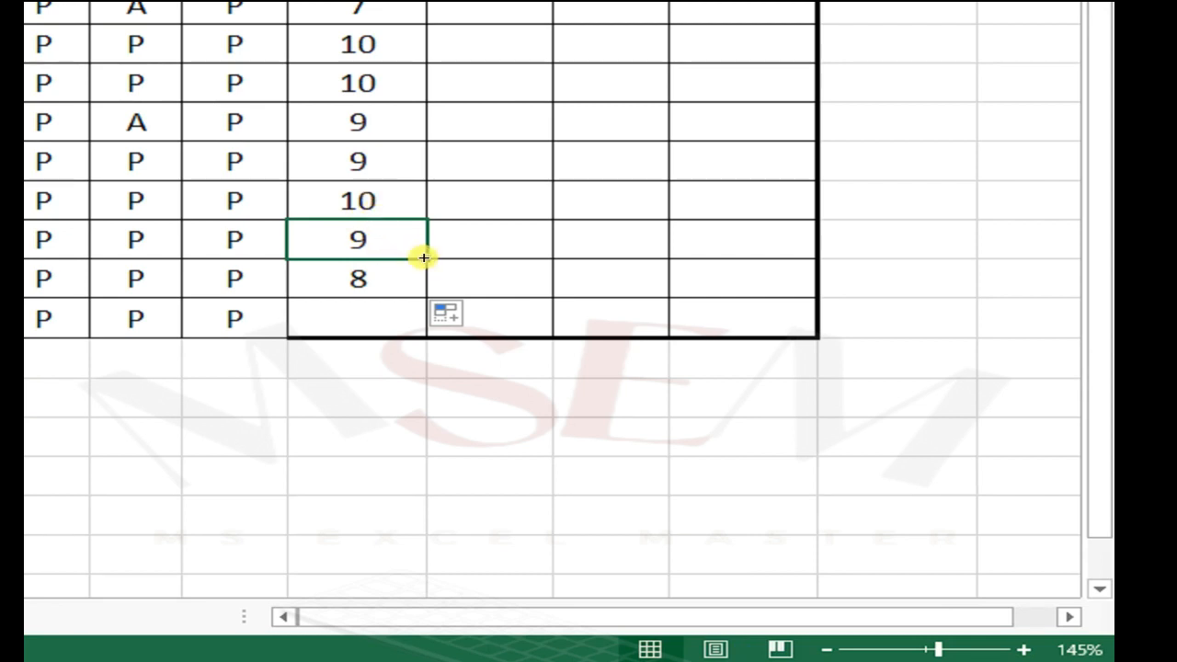
drag(419, 256, 407, 333)
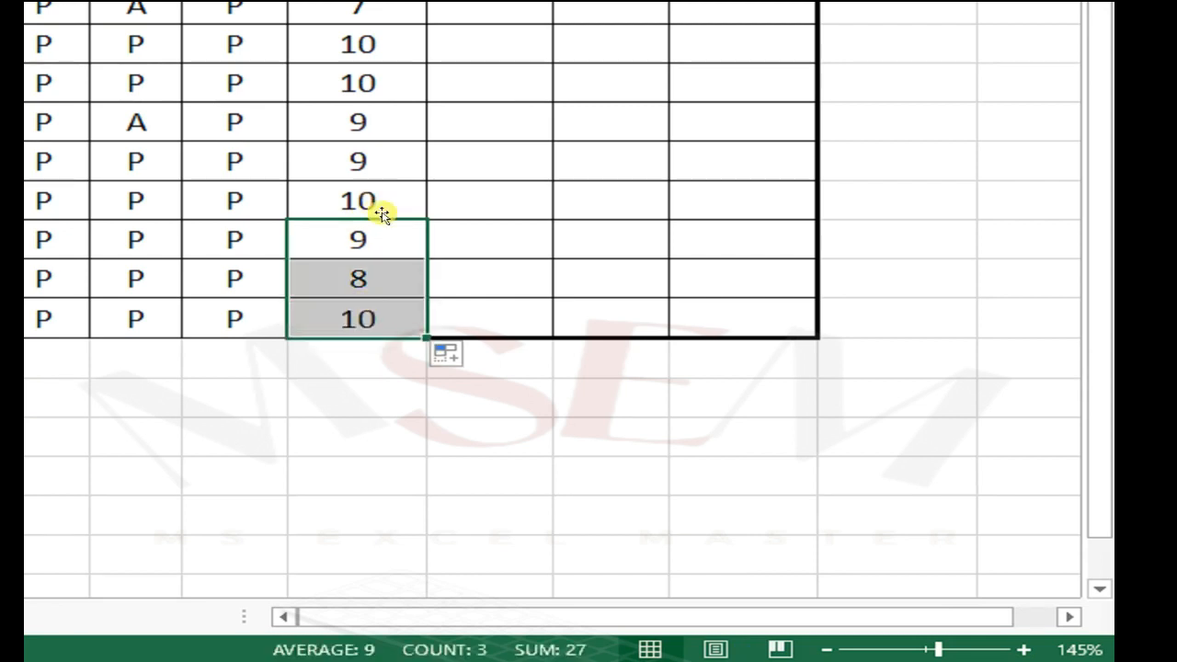
click(414, 161)
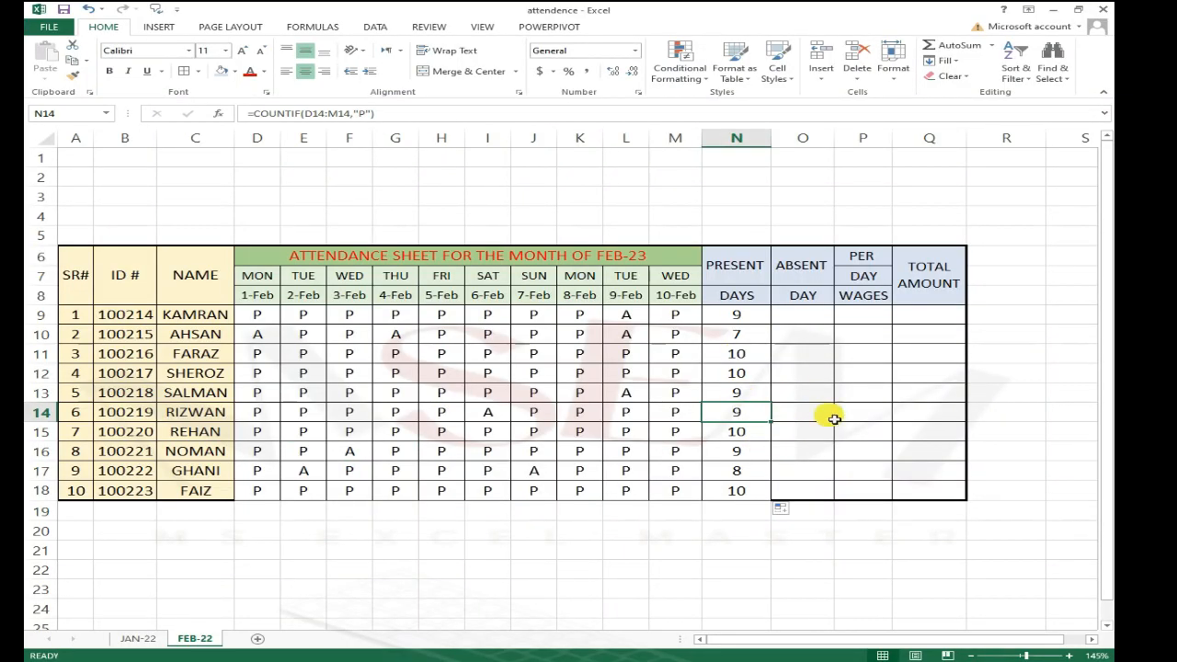
click(741, 436)
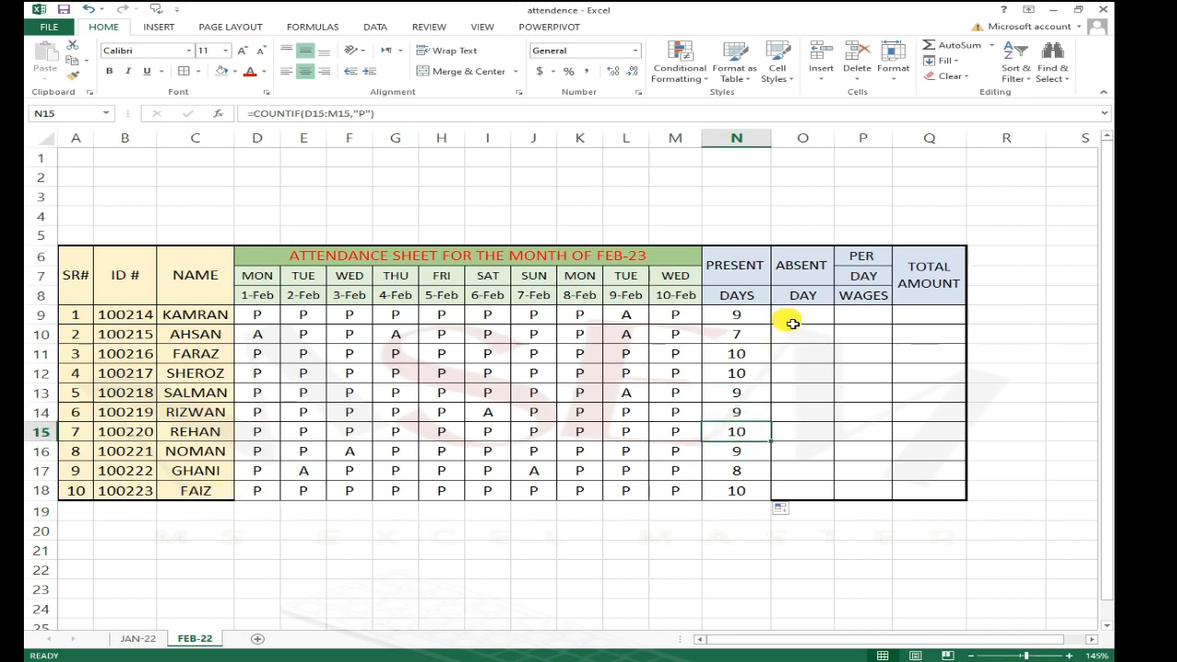
Step: Enter a COUNTIF formula in O9 counting "A" across D9:M9, omitting the comma separator, and dismiss the error
click(793, 321)
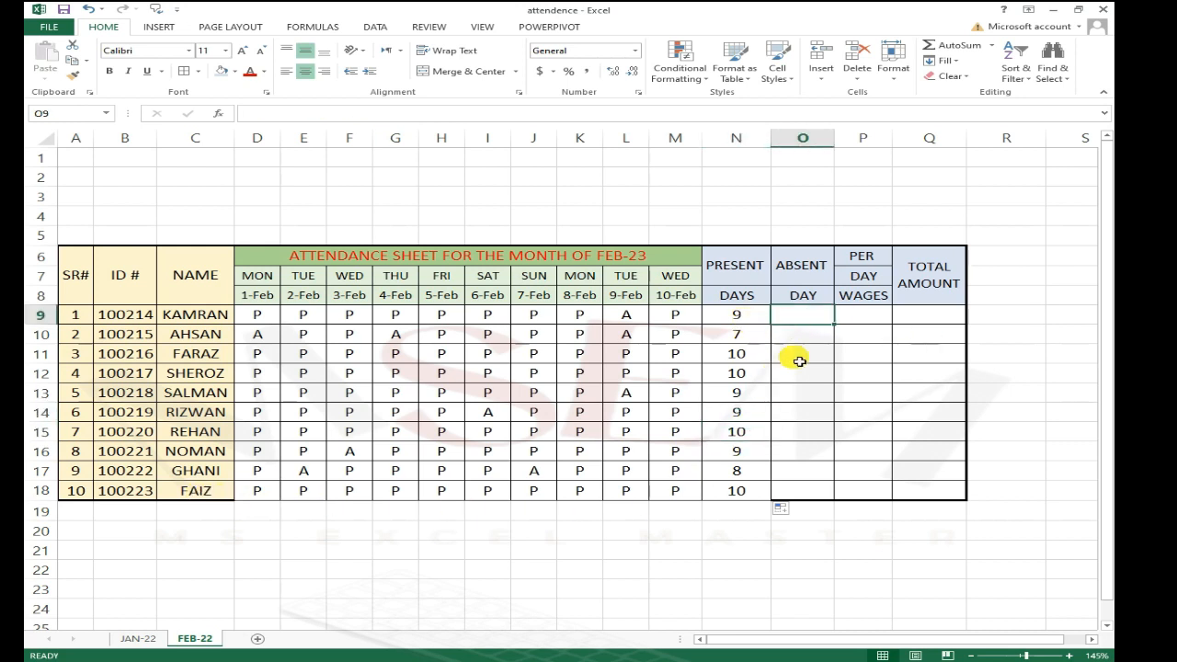
text(=)
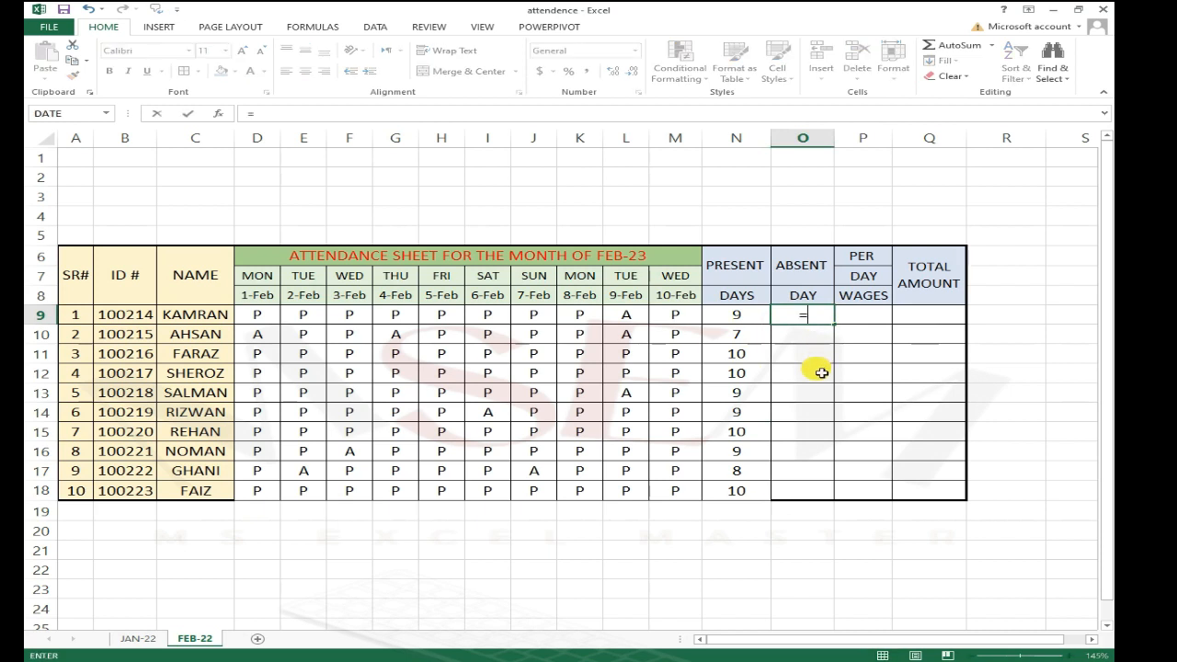
text(COUN)
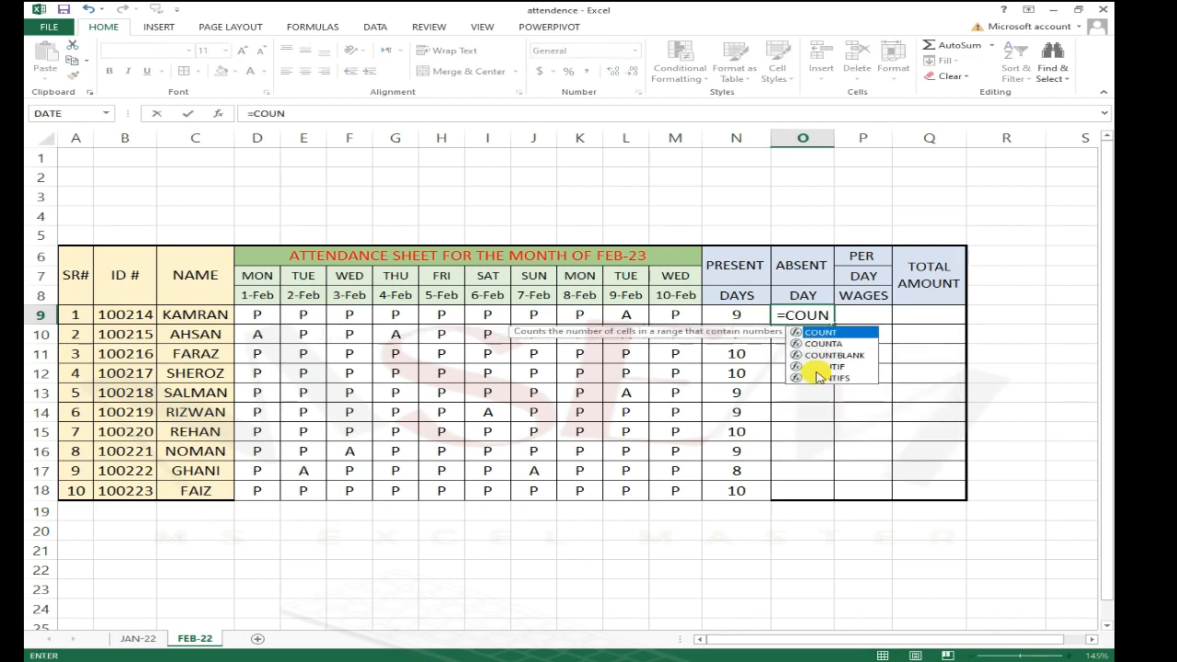
text(TIF()
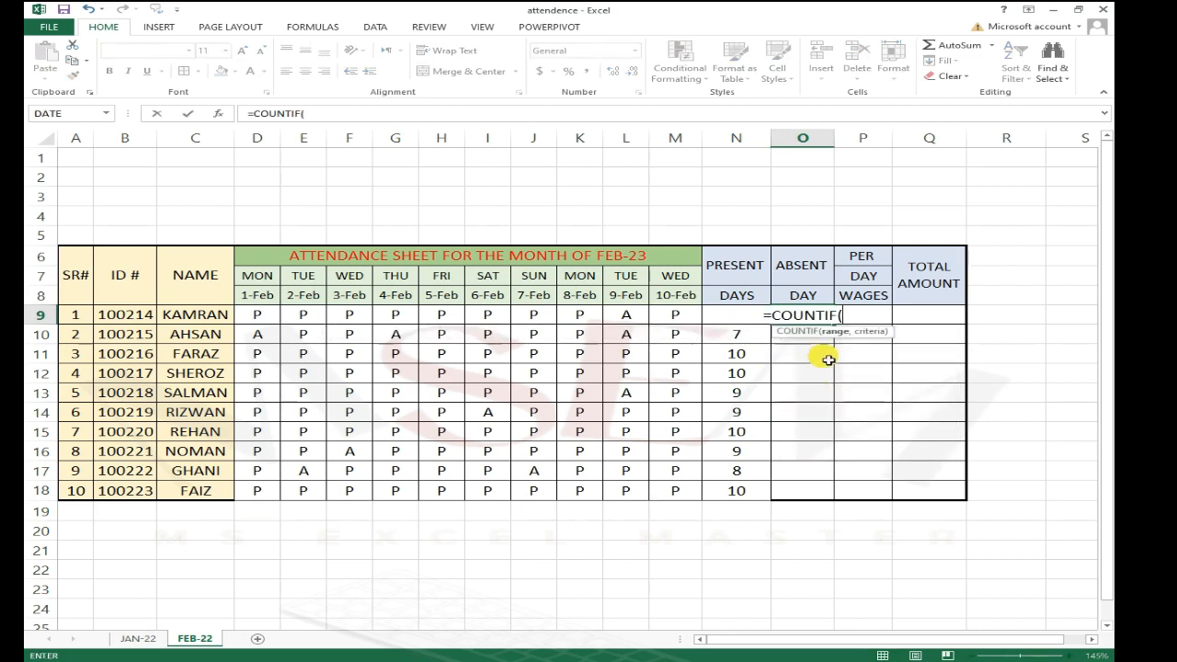
drag(260, 315, 709, 312)
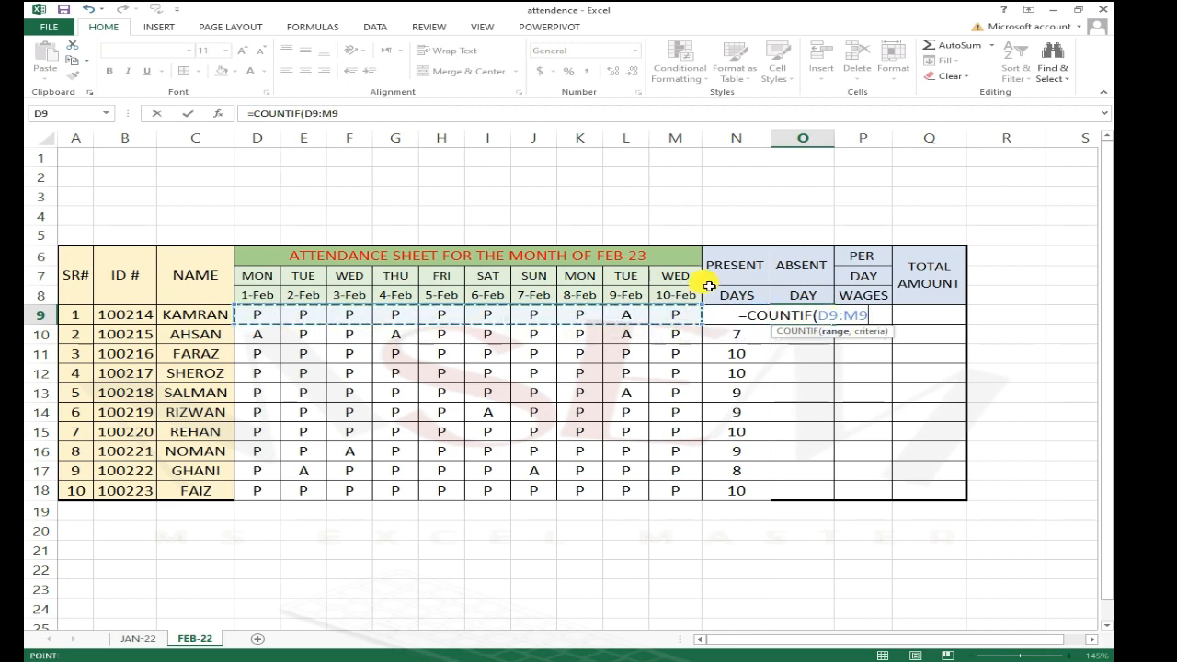
text(")
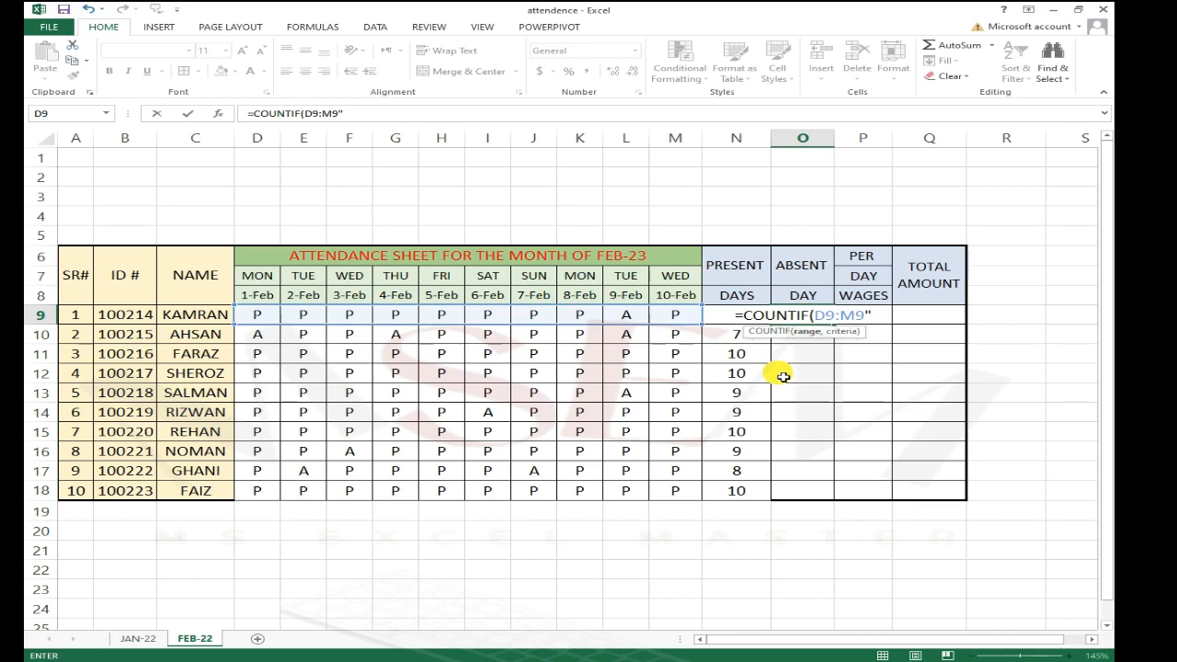
text(A")
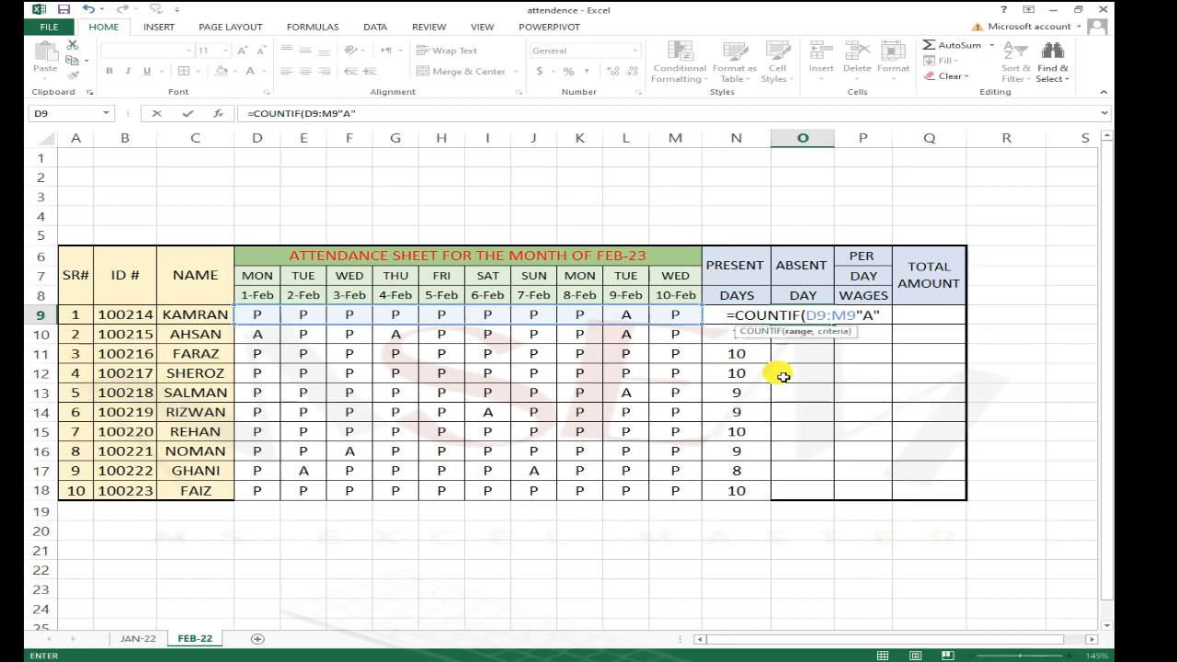
text())
key(Return)
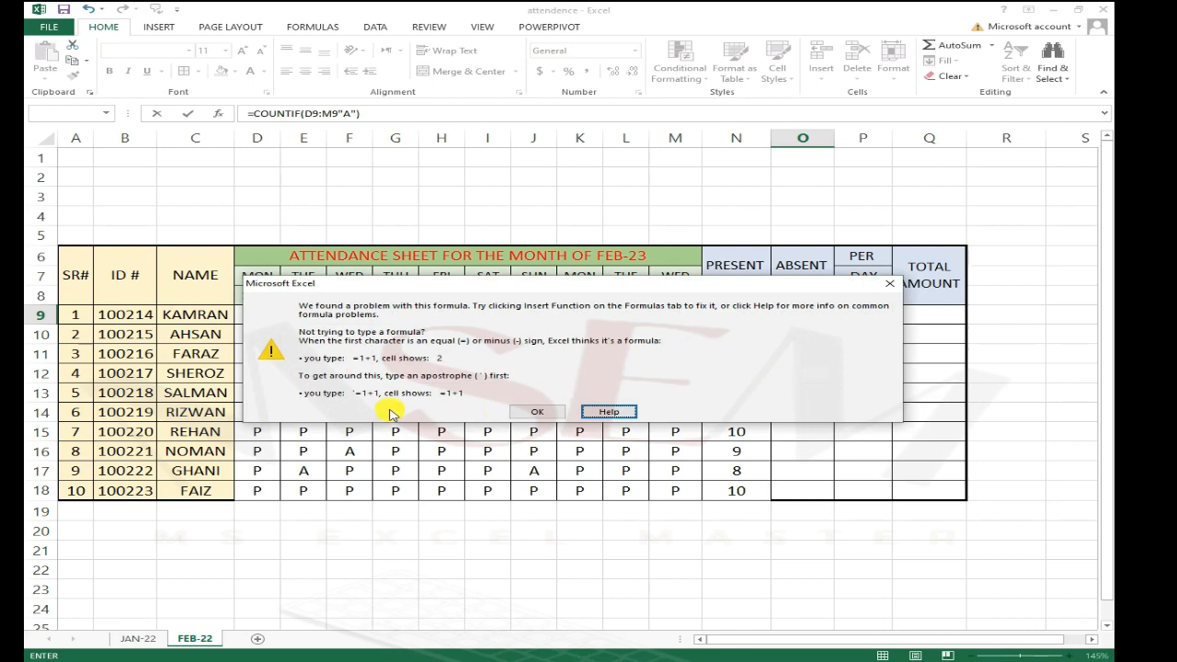
click(537, 411)
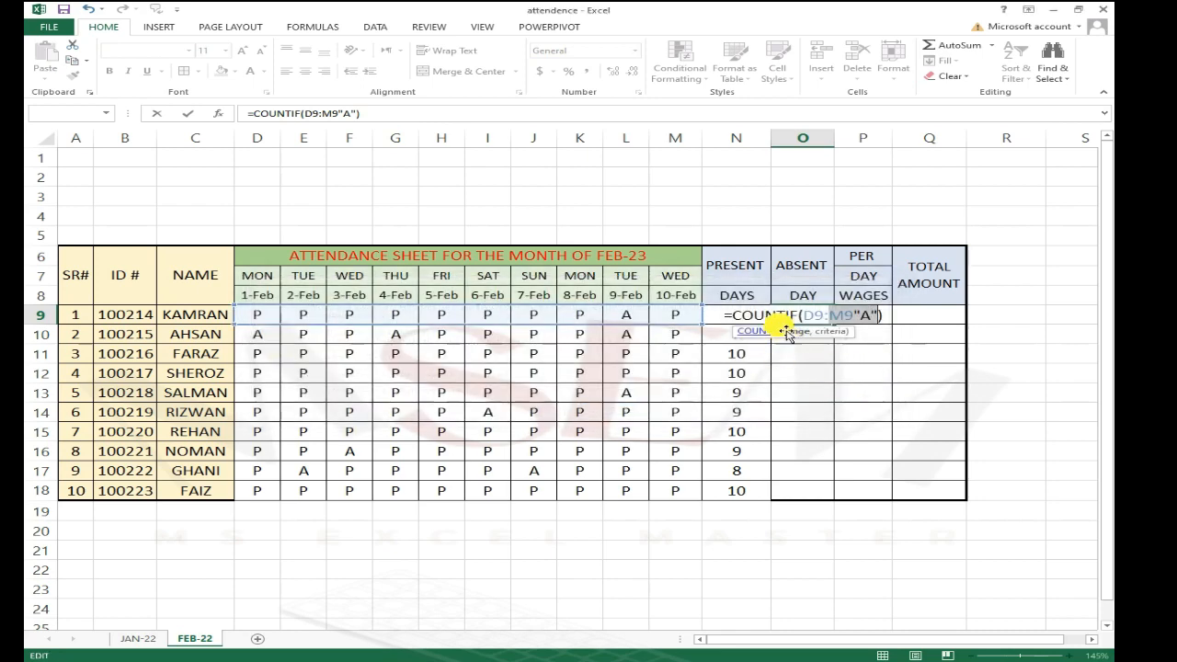
Step: Insert the missing comma after D9:M9 in O9's formula and confirm it
click(854, 318)
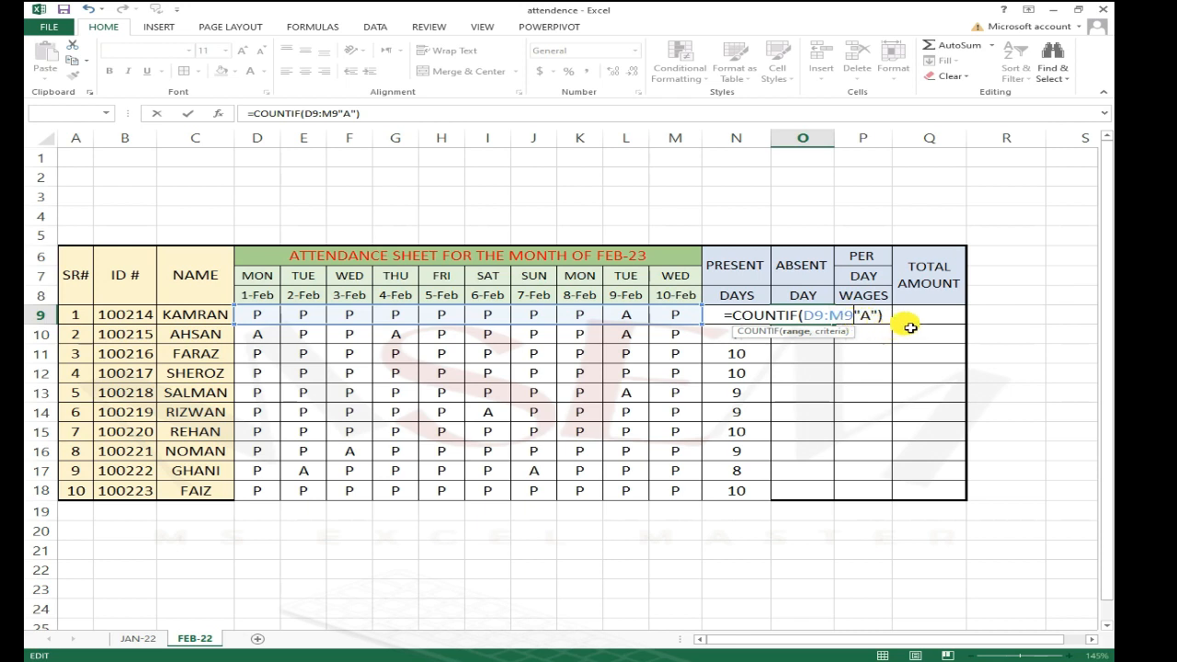
text(,)
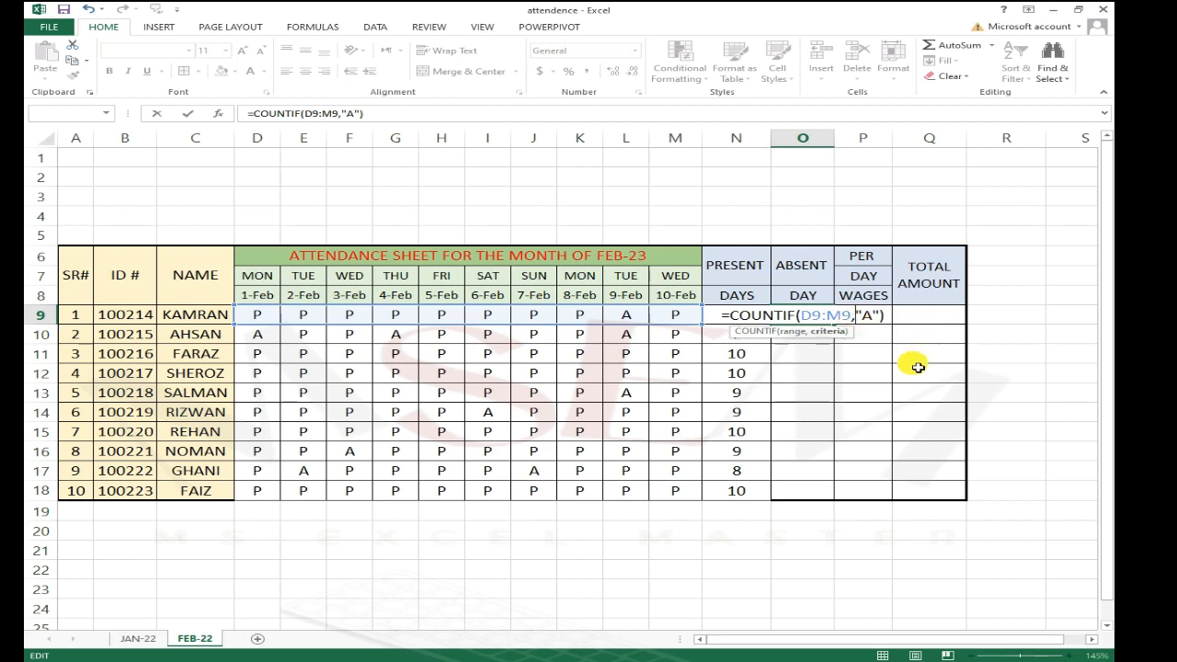
key(Return)
key(Up)
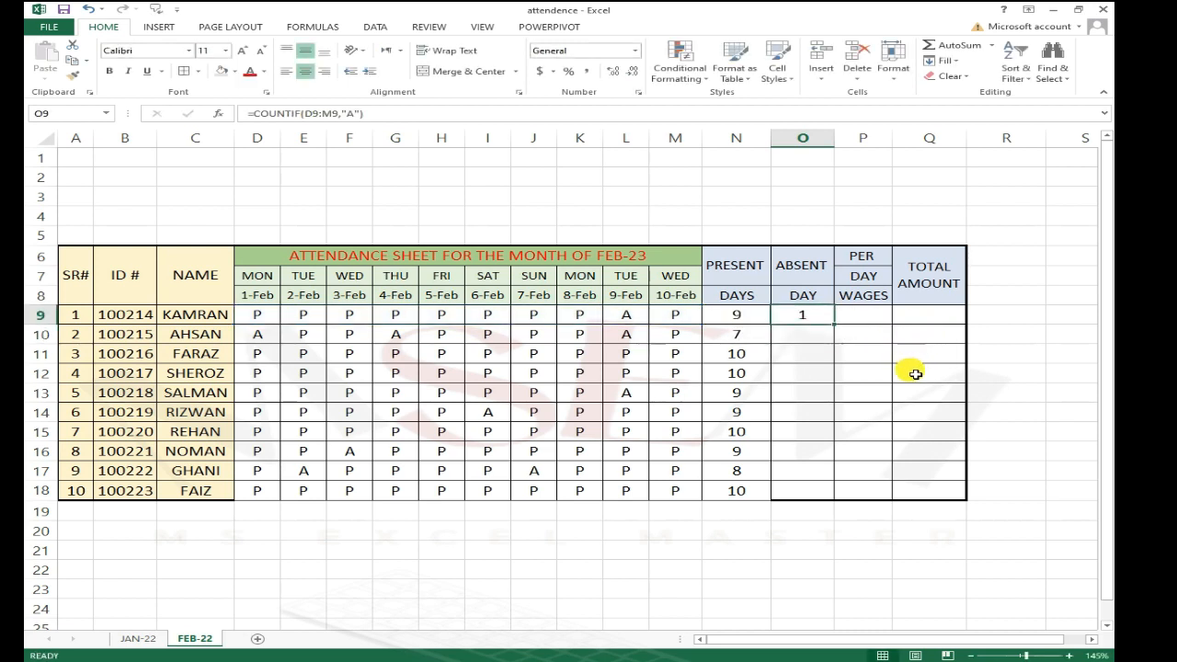
Step: Fill the absent-days COUNTIF formula from O9 down column O for all employees through row 18
click(633, 315)
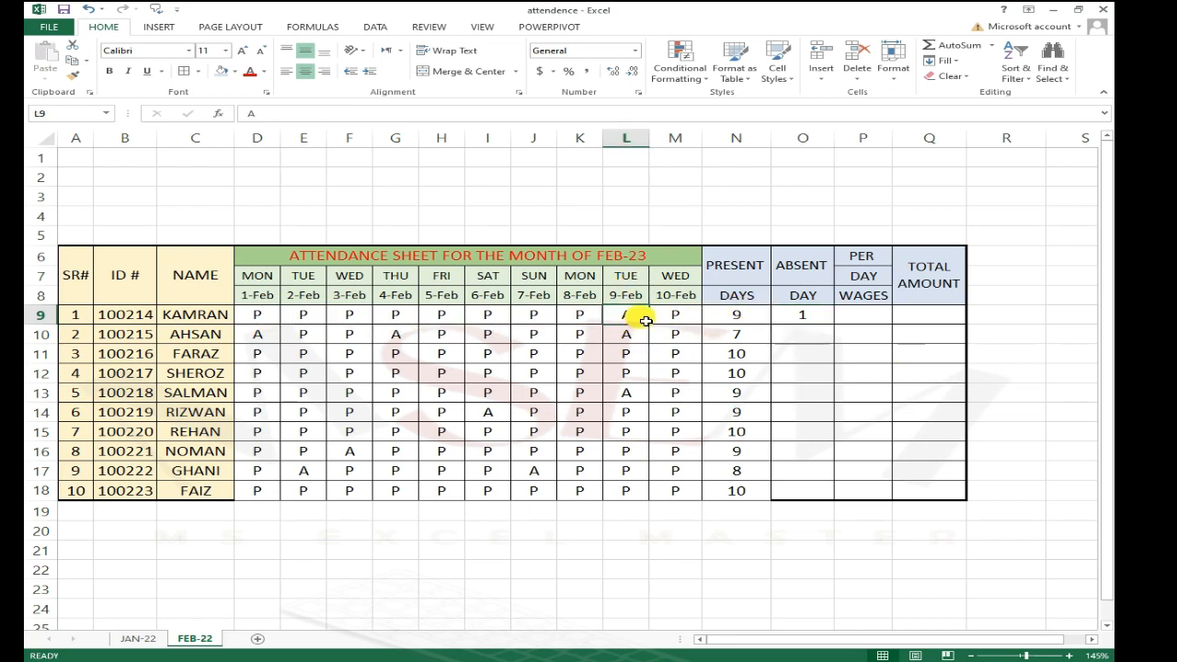
click(813, 322)
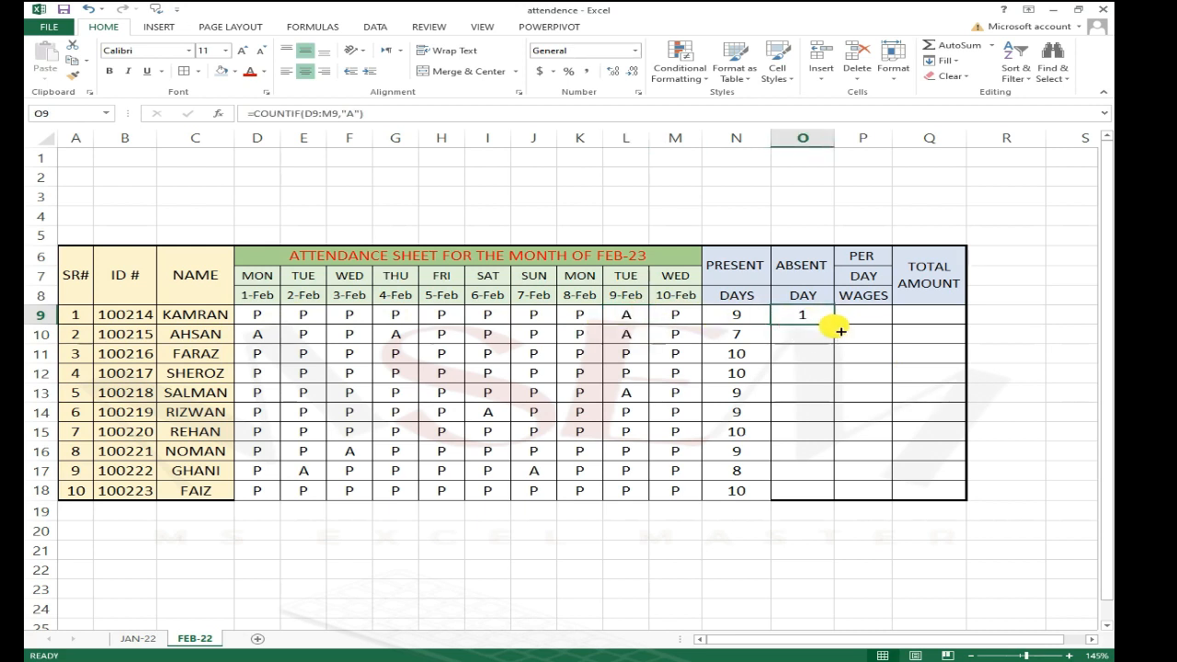
drag(841, 331, 835, 493)
click(848, 313)
click(816, 473)
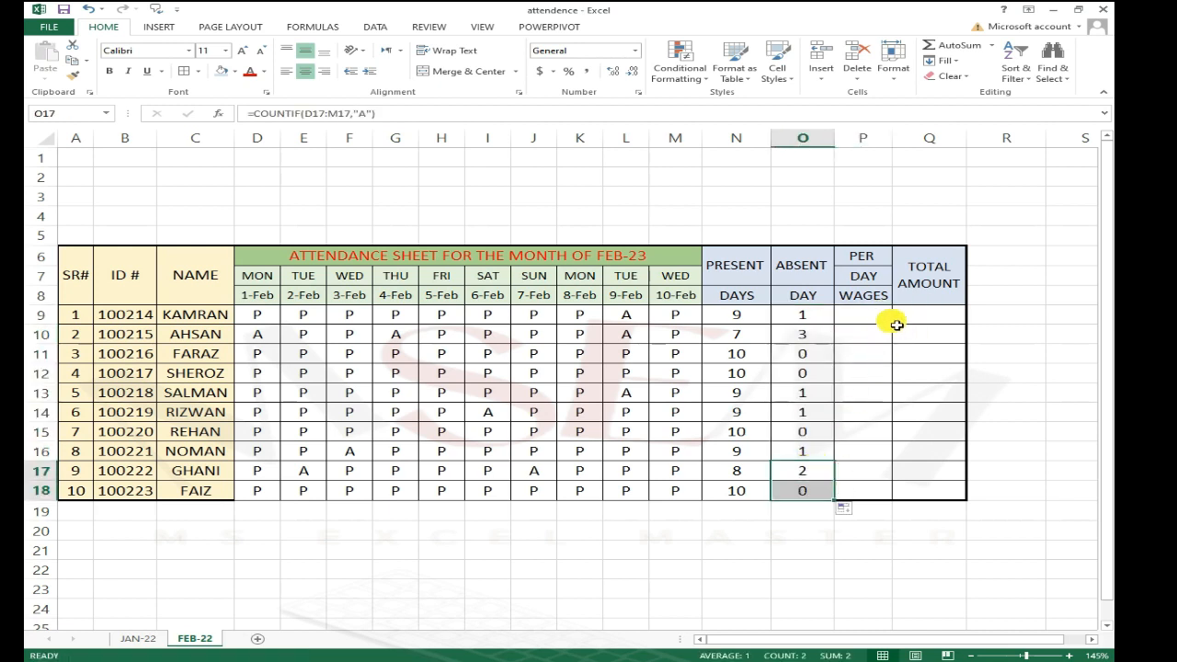
Step: Enter a per-day wage of 250 in P9 and fill it down column P through row 18
click(891, 321)
text(300)
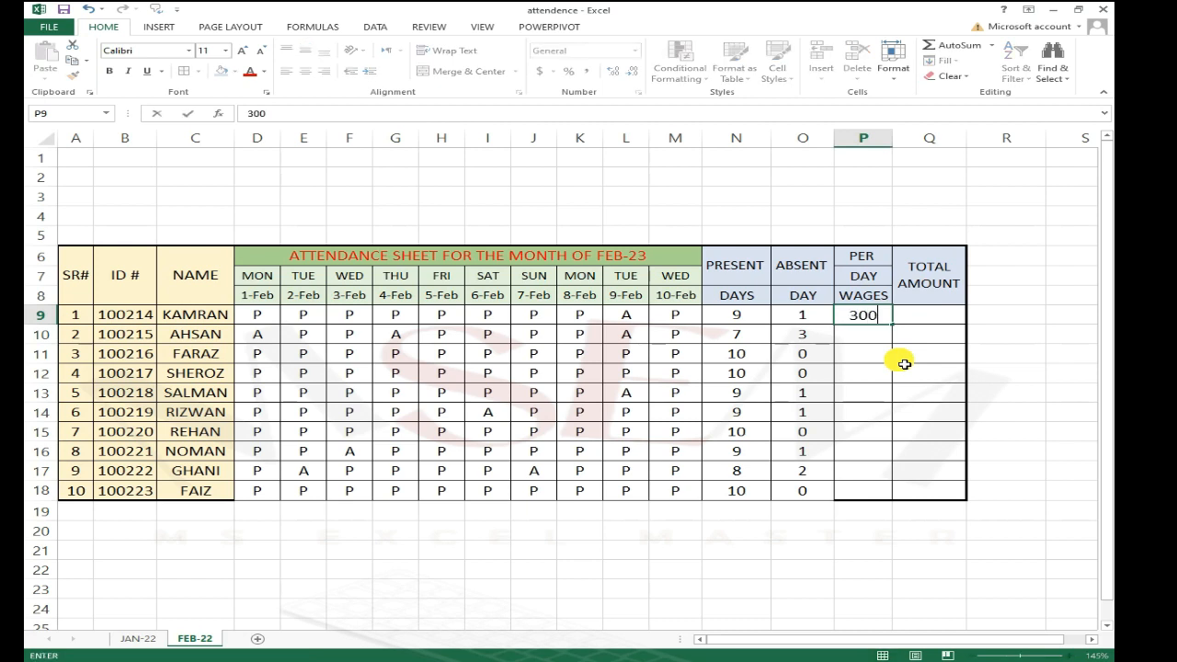
key(Return)
key(Up)
text(250)
key(Return)
key(Up)
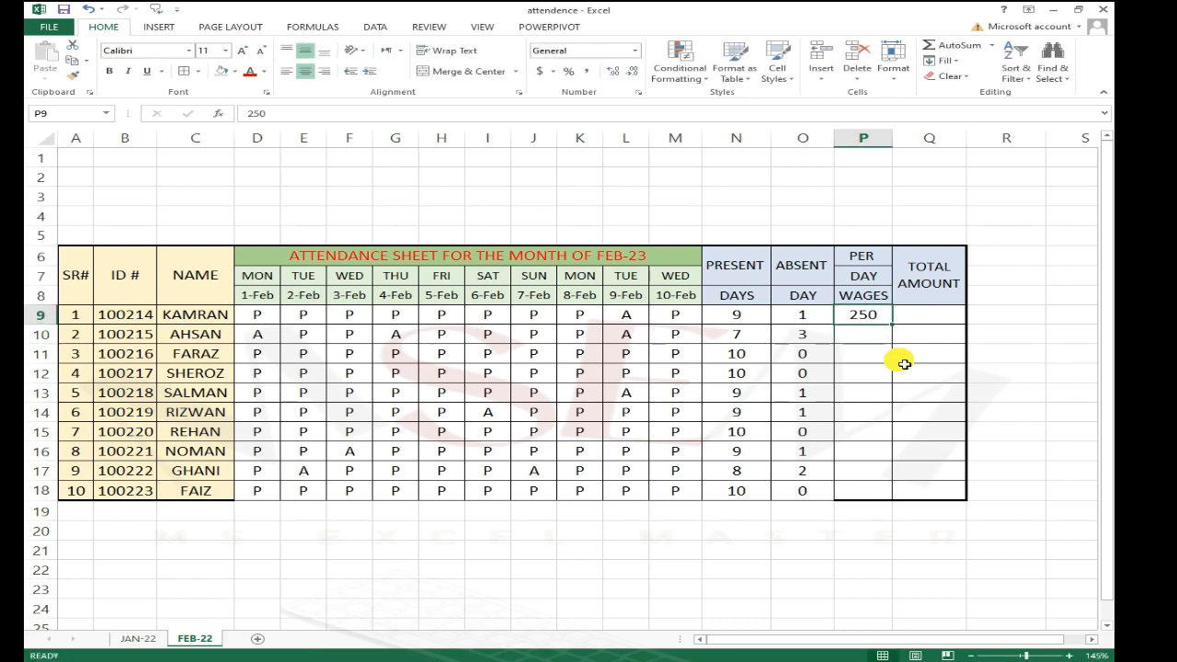
key(shift+Down)
key(shift+Down)
key(shift+Down)
key(shift+Down)
key(shift+Down)
key(shift+Down)
key(shift+Down)
key(shift+Down)
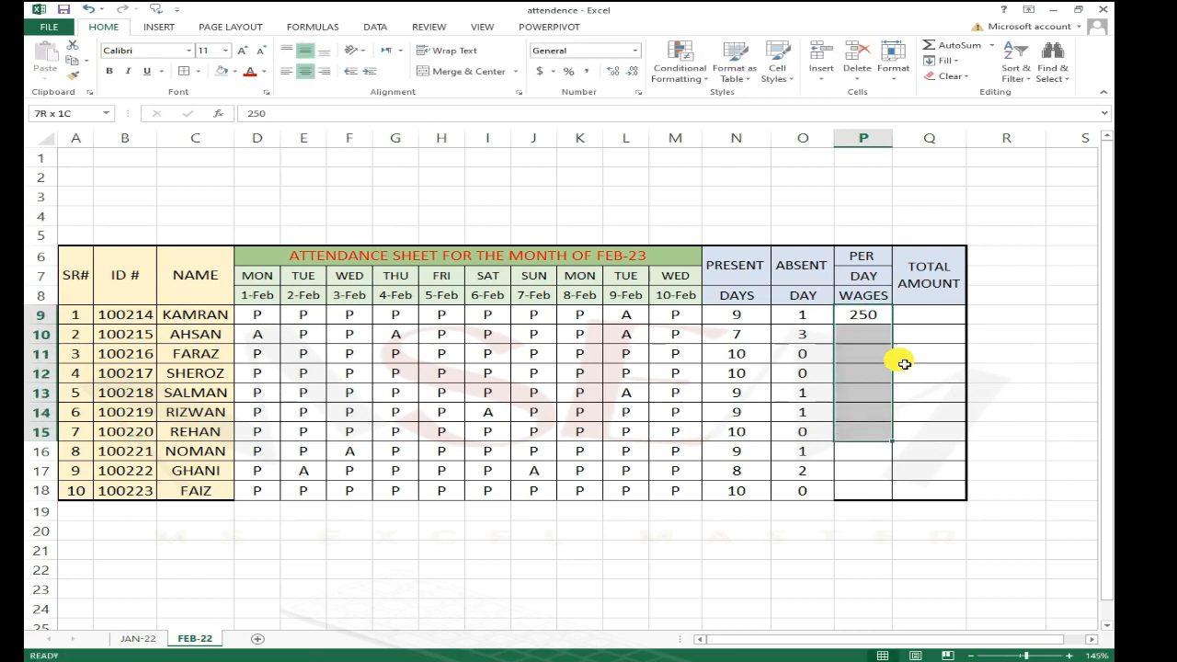
key(shift+Down)
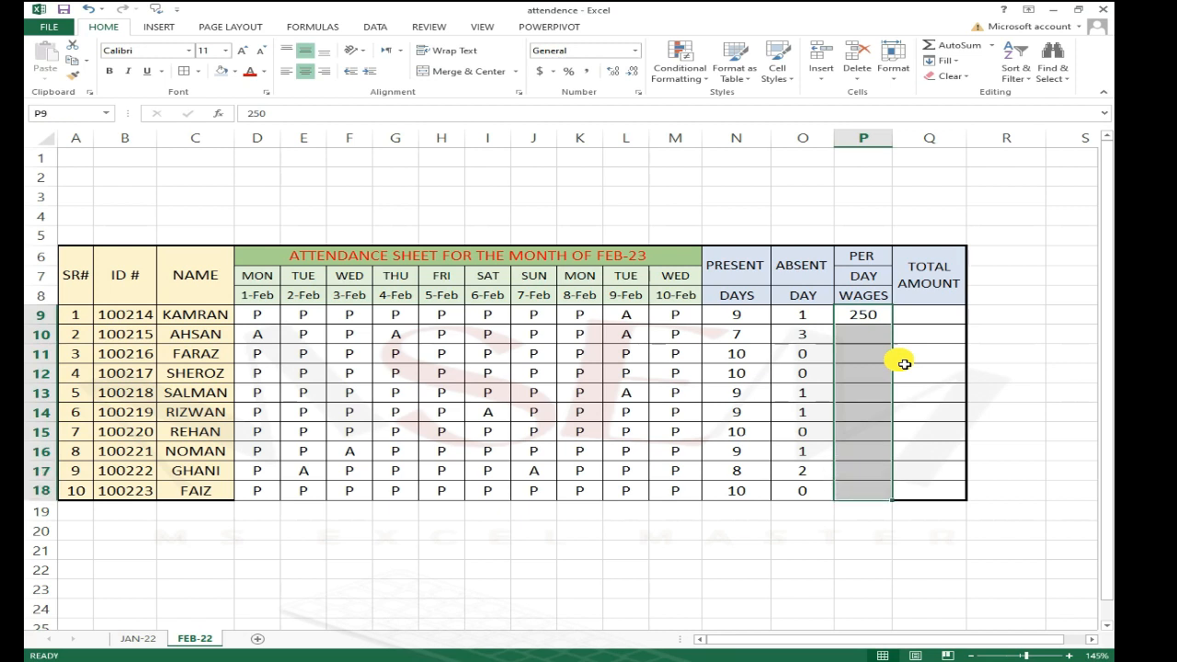
key(ctrl+d)
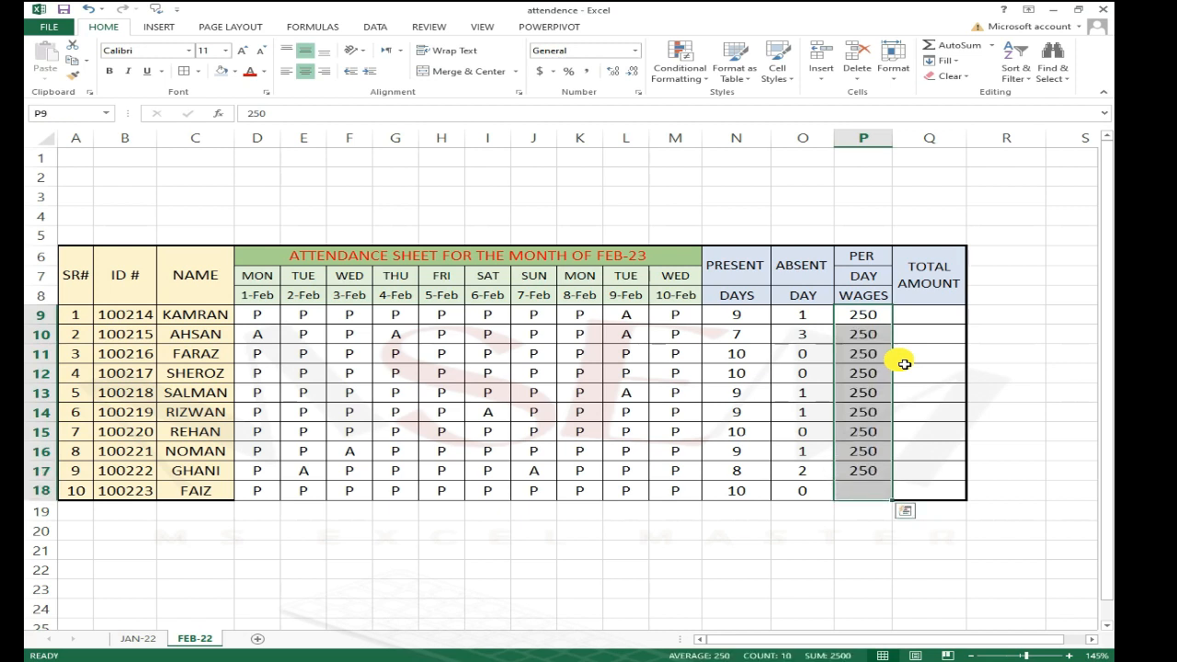
Step: Enter the formula =P9*N9 in Q9 for the total amount and fill it down through Q18
key(Right)
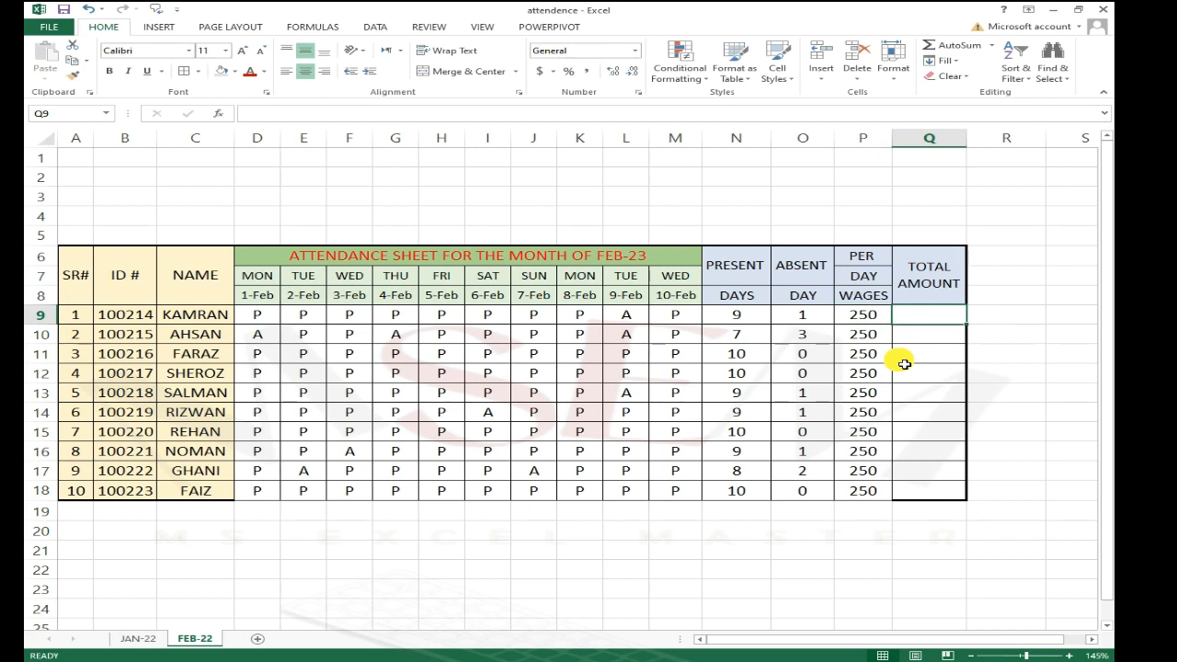
text(=)
key(Left)
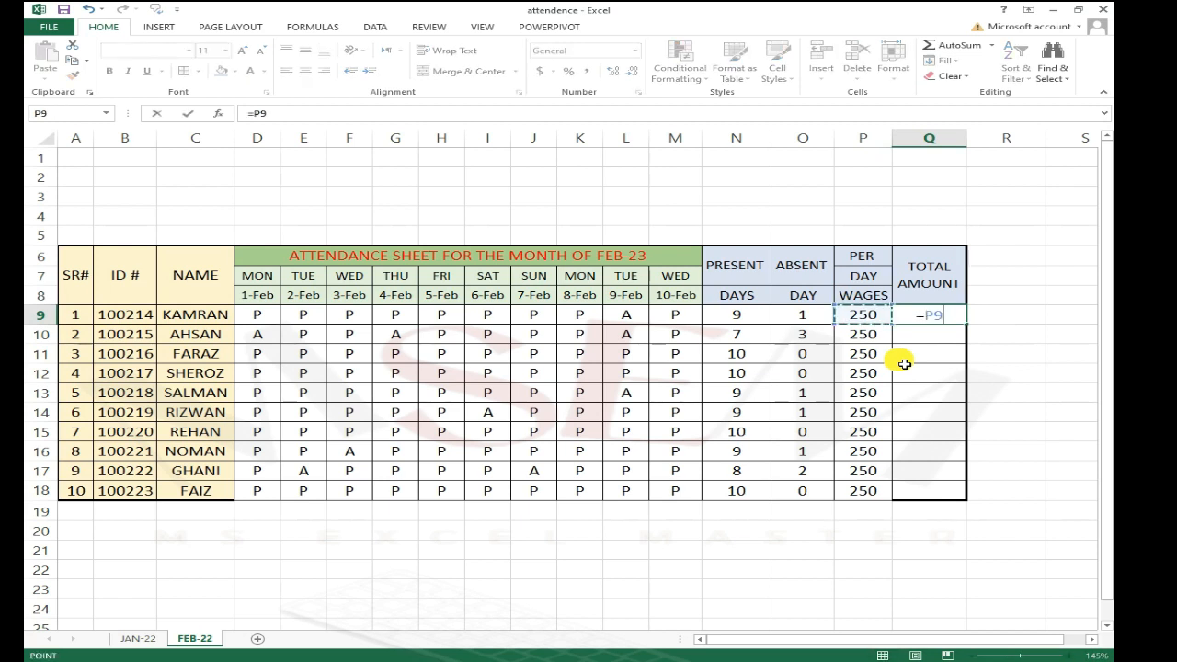
text(*)
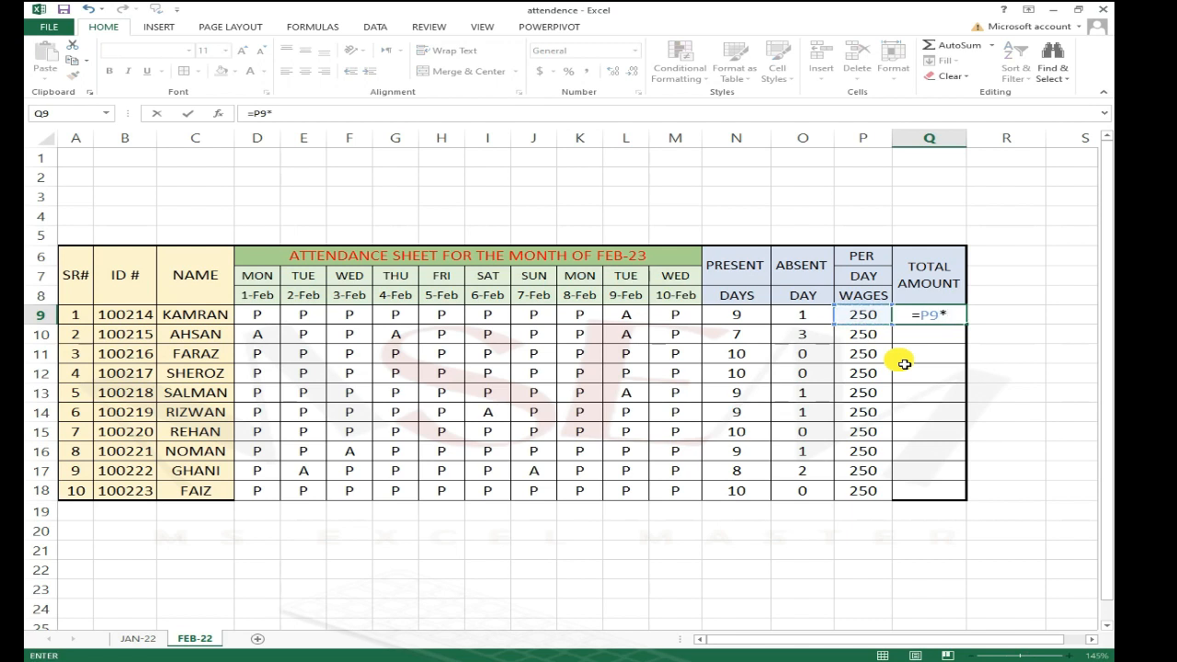
key(Left)
key(Left)
key(Left)
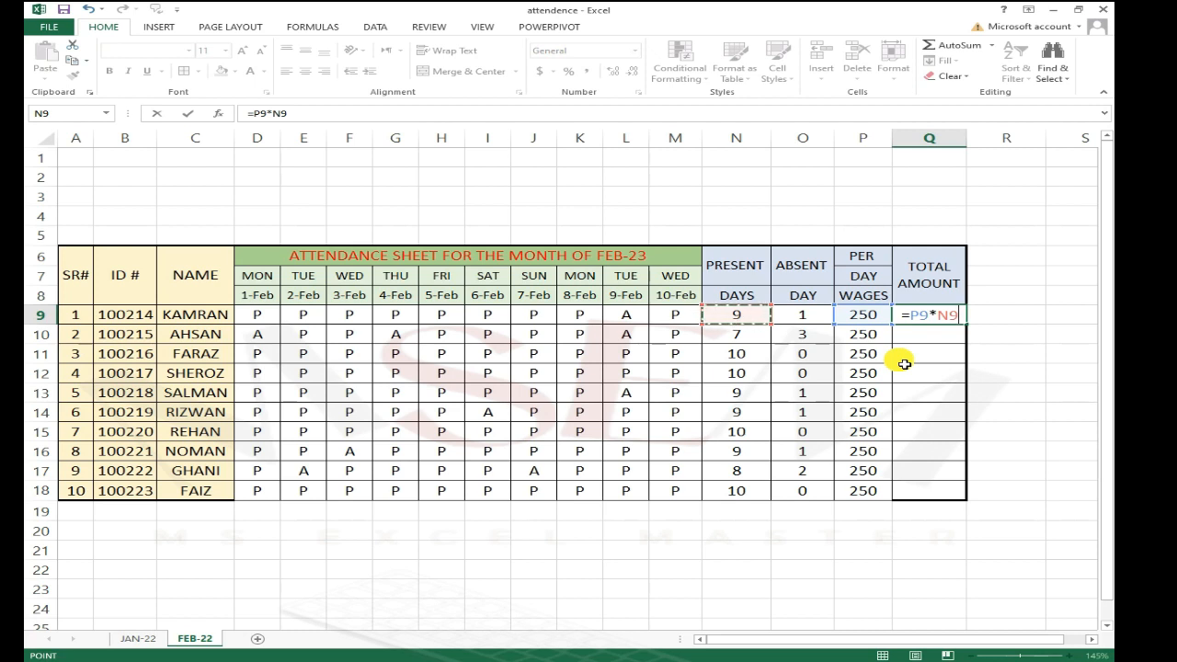
key(ctrl+Return)
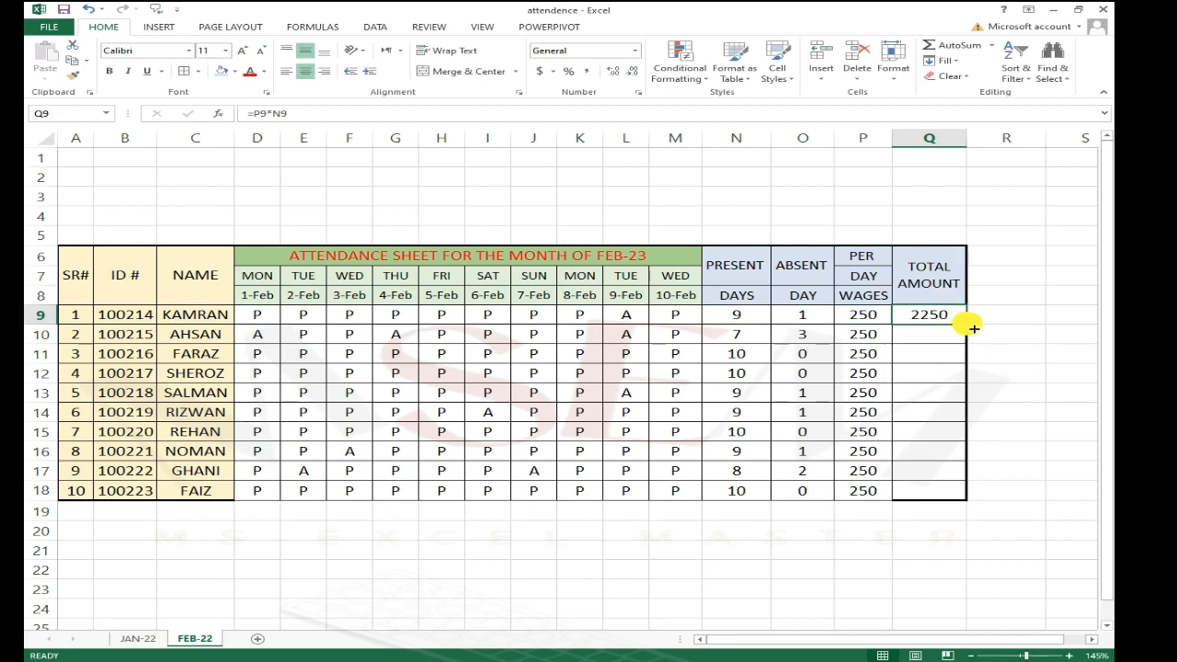
drag(973, 329, 969, 501)
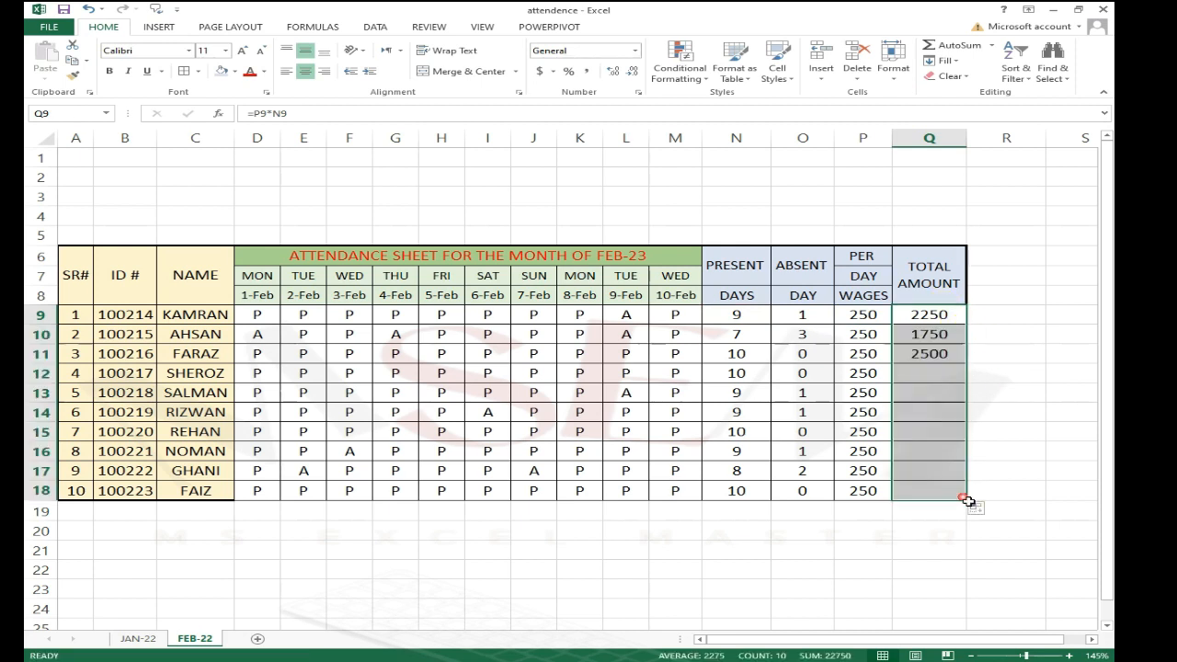
Step: Sum the total amounts into Q20 with AutoSum
click(973, 535)
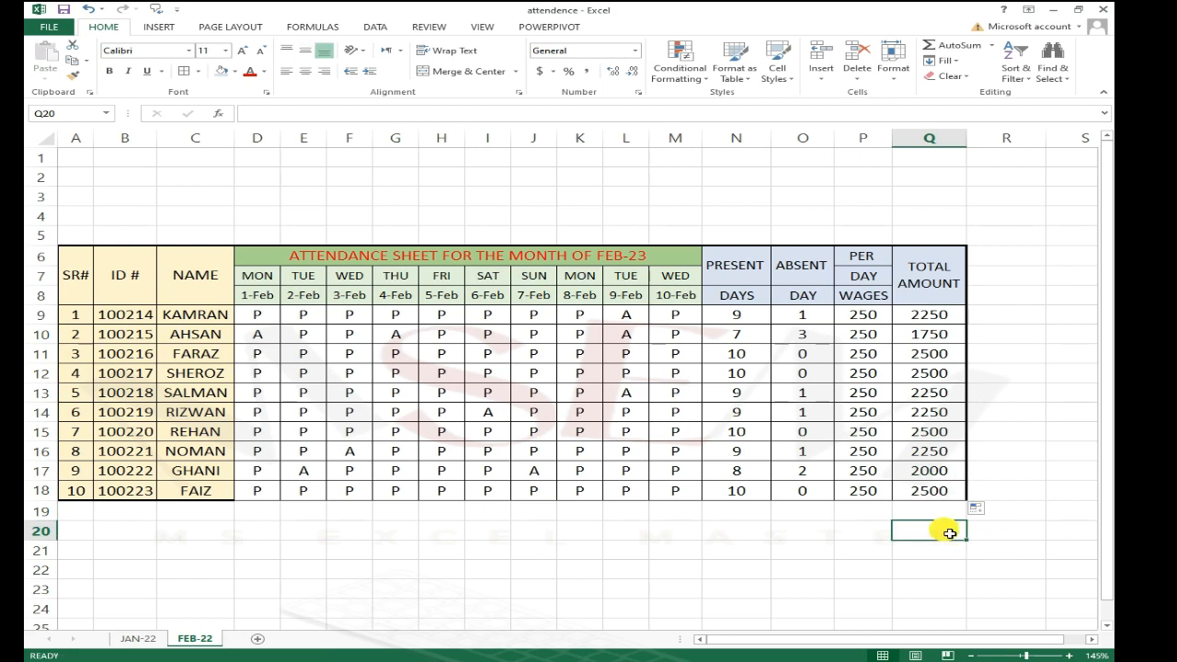
key(alt+equal)
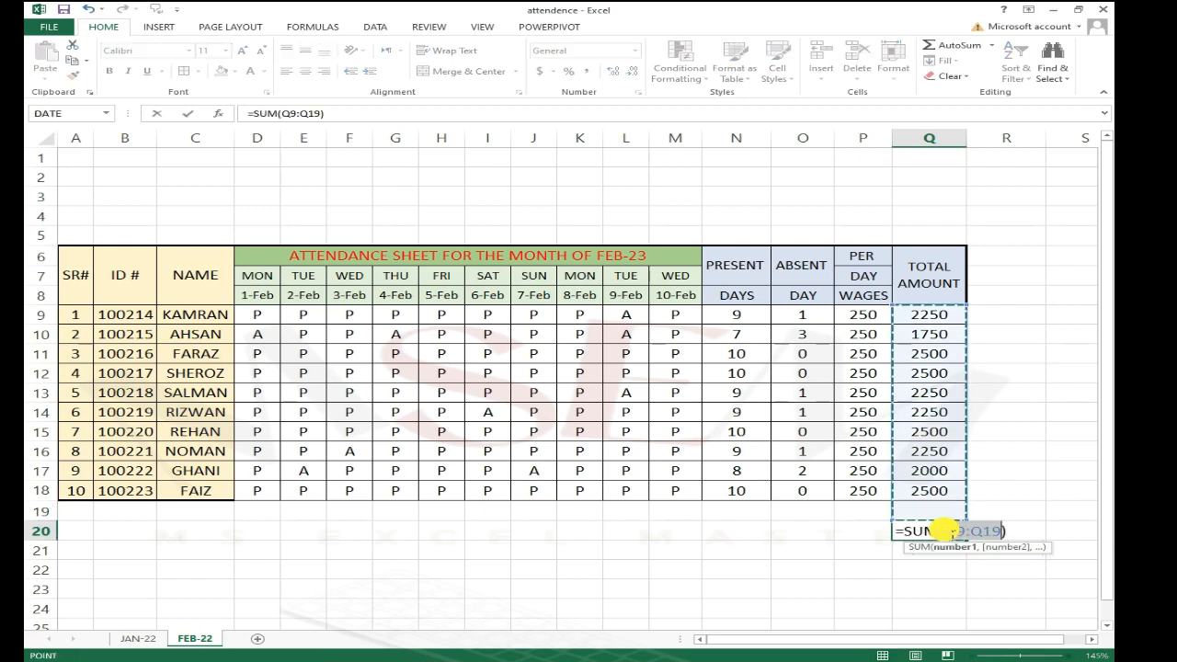
key(Return)
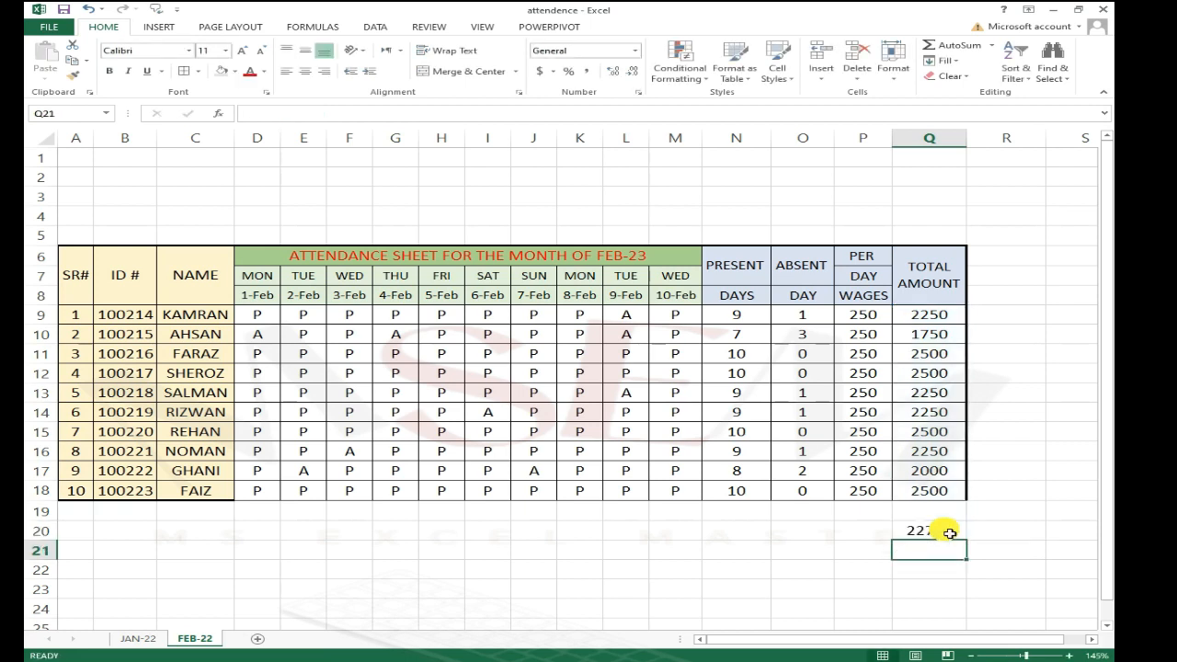
Step: Label cell N20 as TOTAL AMOUNT
key(Up)
key(Left)
key(Left)
key(Left)
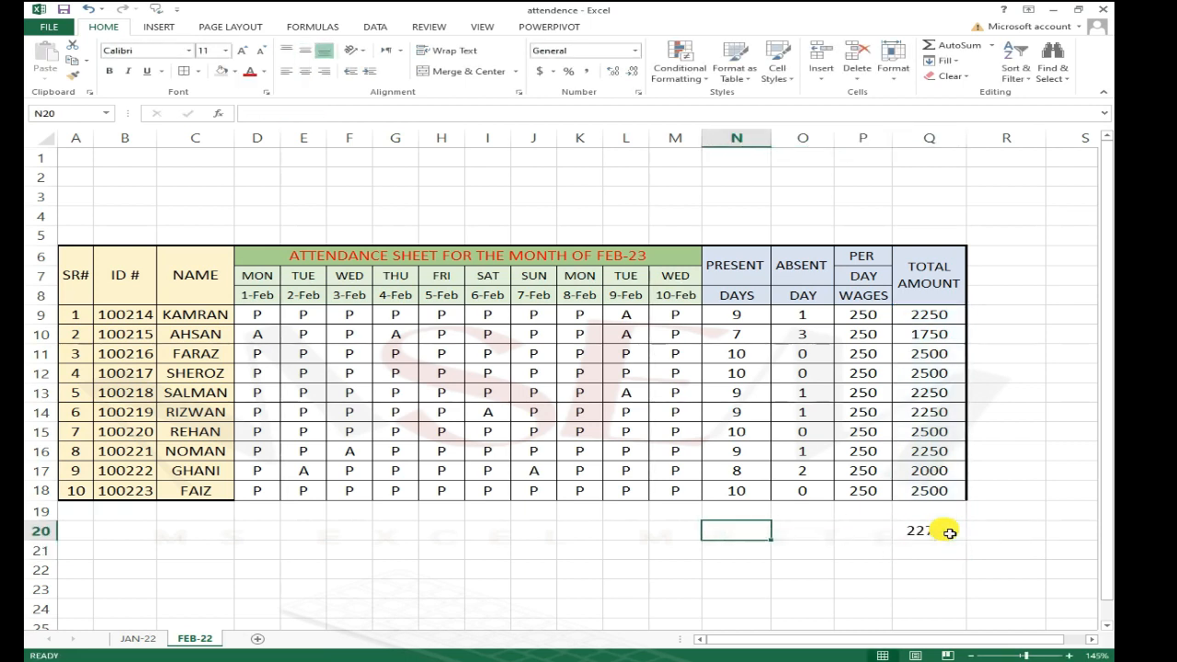
text(TOTAL AMOUN)
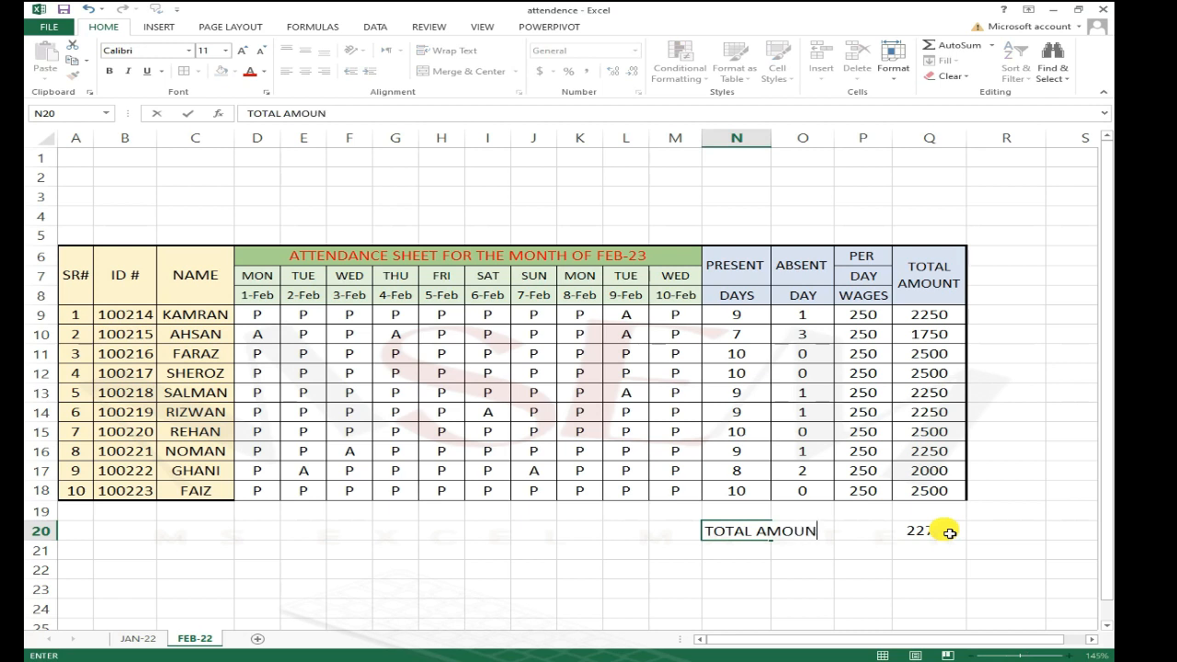
key(Return)
Step: Apply a Top and Thick Bottom Border to the grand total cell Q20
key(Up)
key(Right)
key(Right)
key(Right)
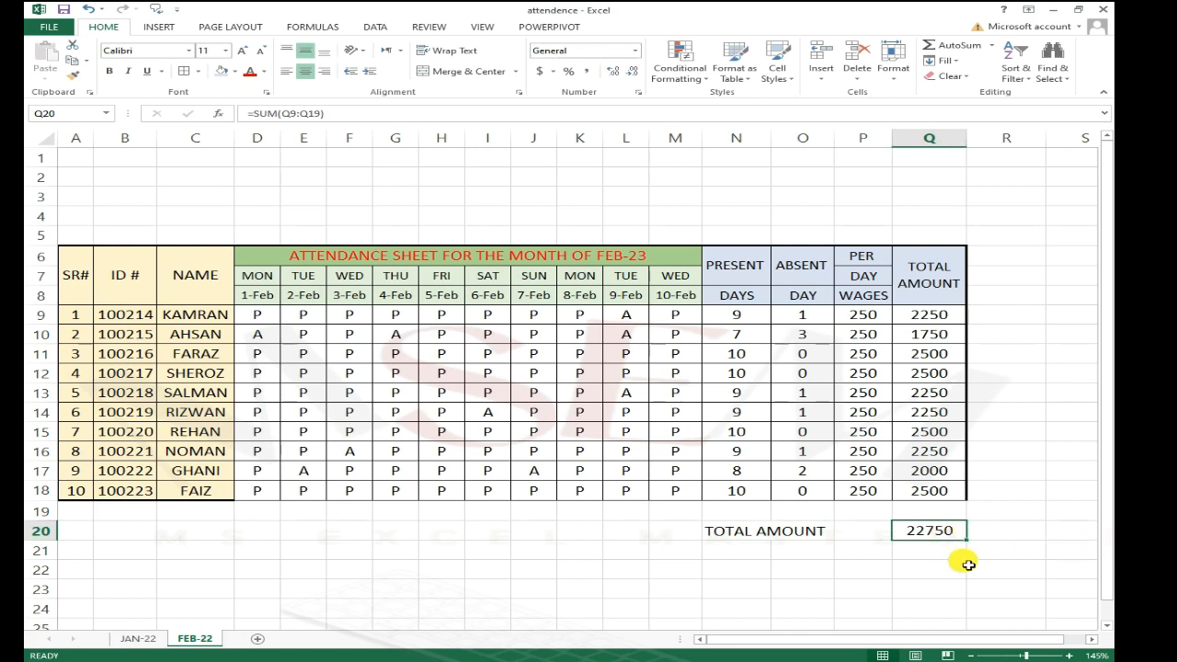
click(934, 532)
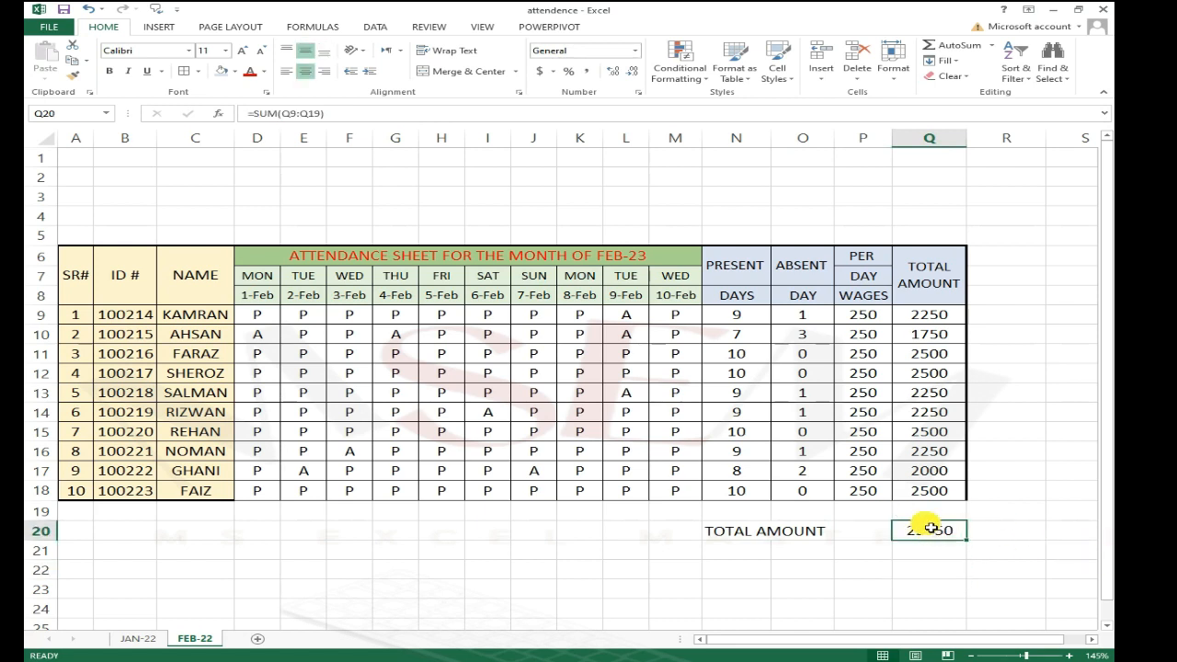
click(197, 72)
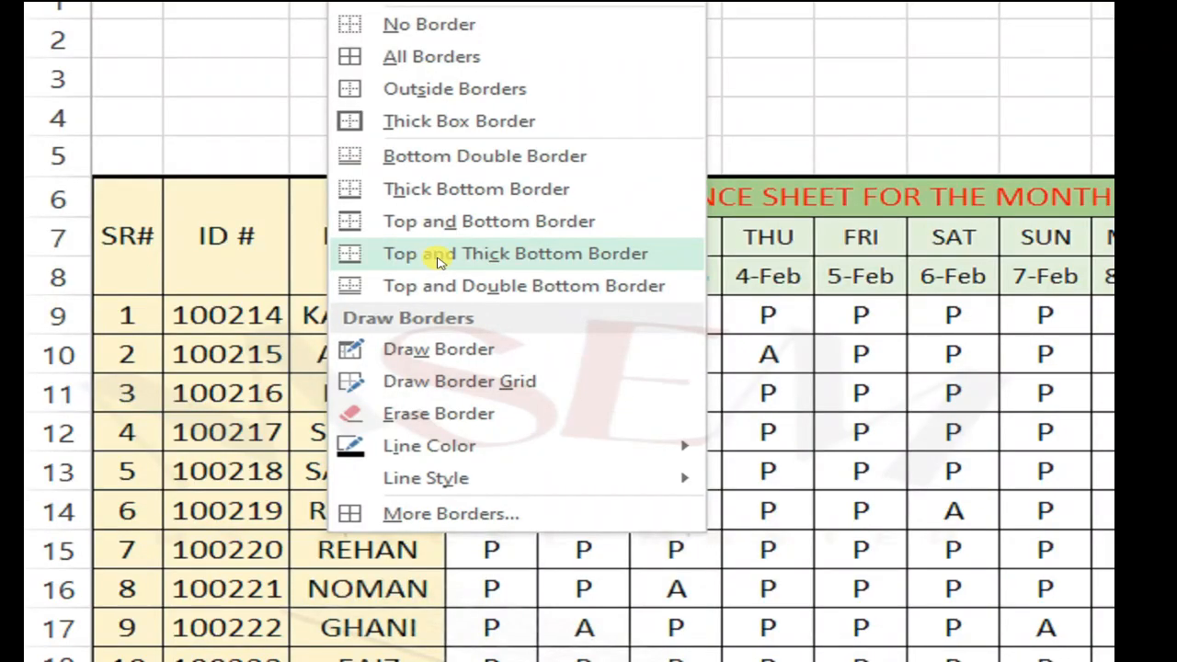
click(590, 264)
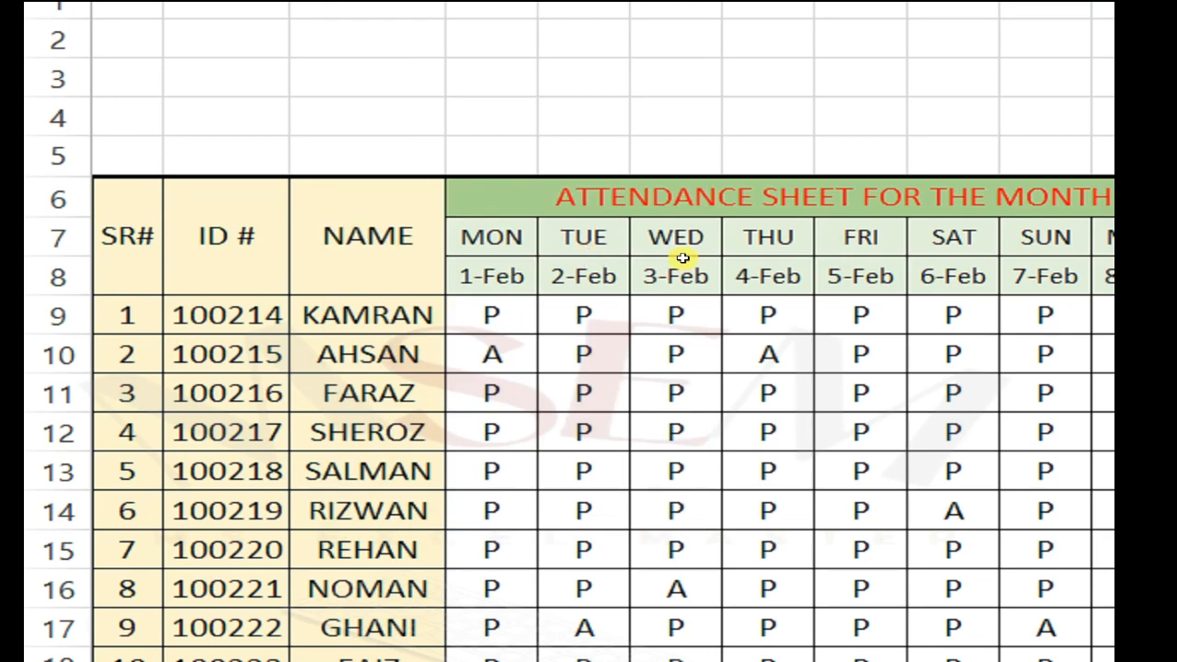
click(943, 485)
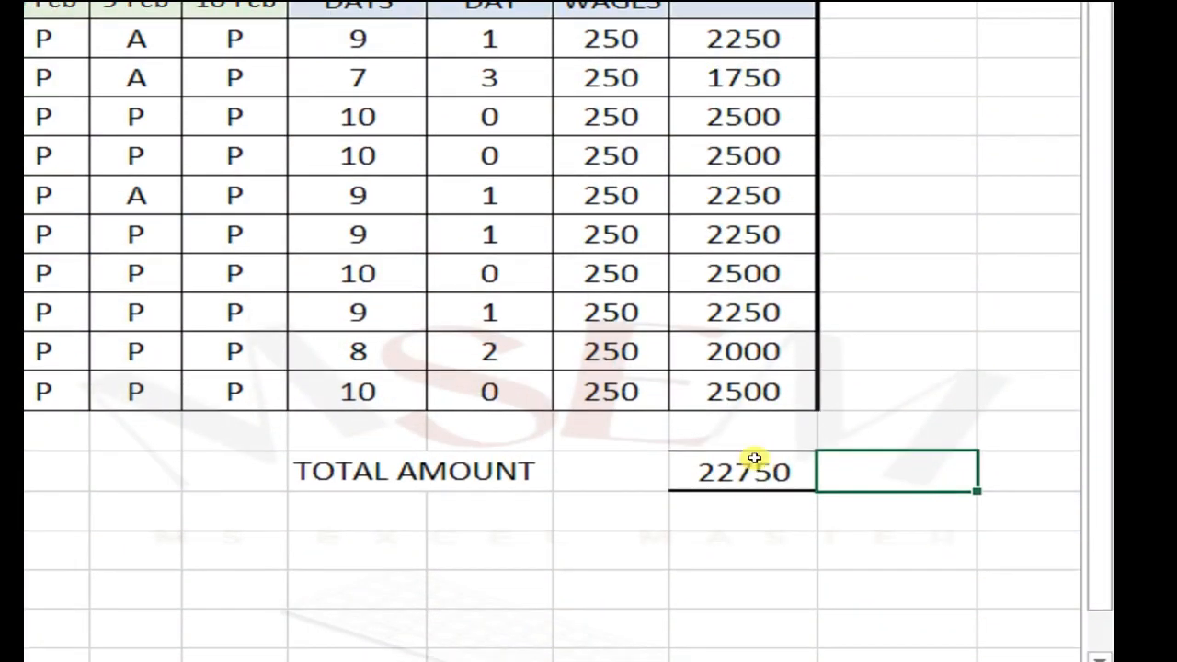
click(965, 360)
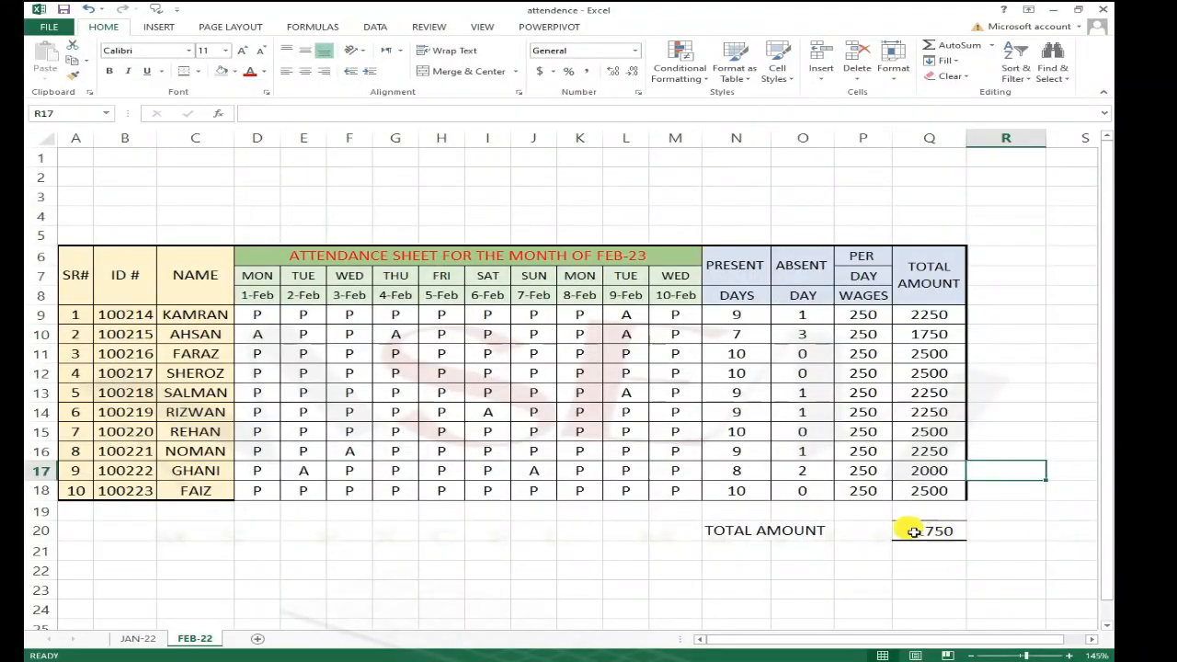
Step: Apply a Thick Box Border around the whole attendance table A6:Q18
click(440, 531)
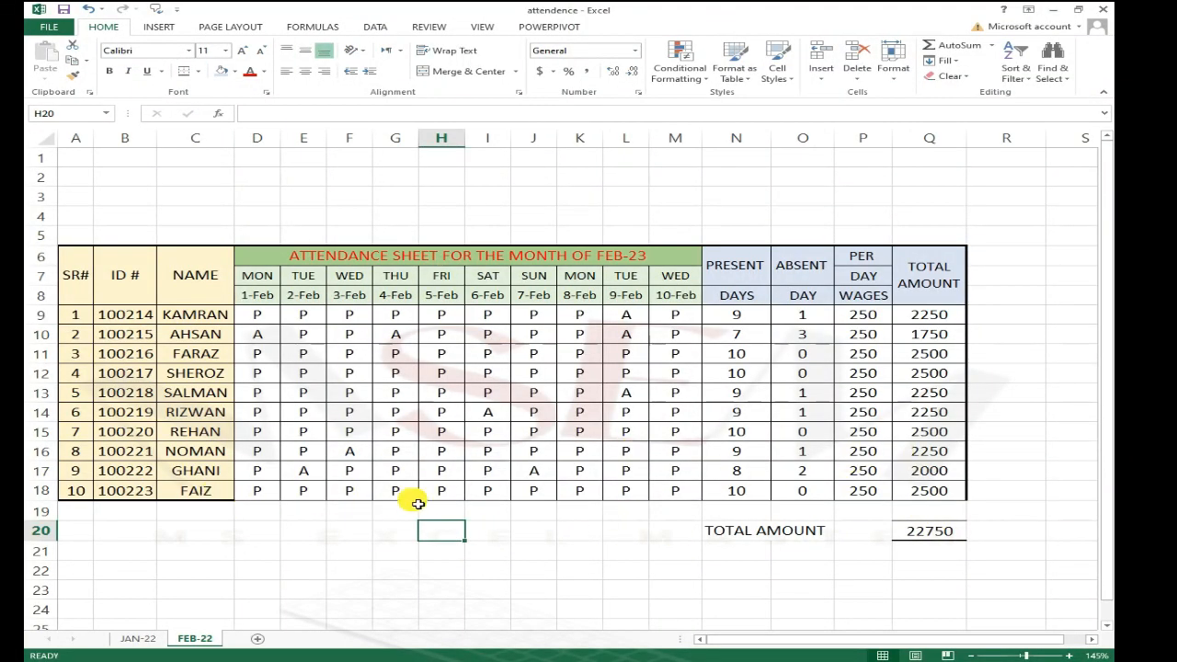
click(77, 267)
drag(457, 314, 966, 488)
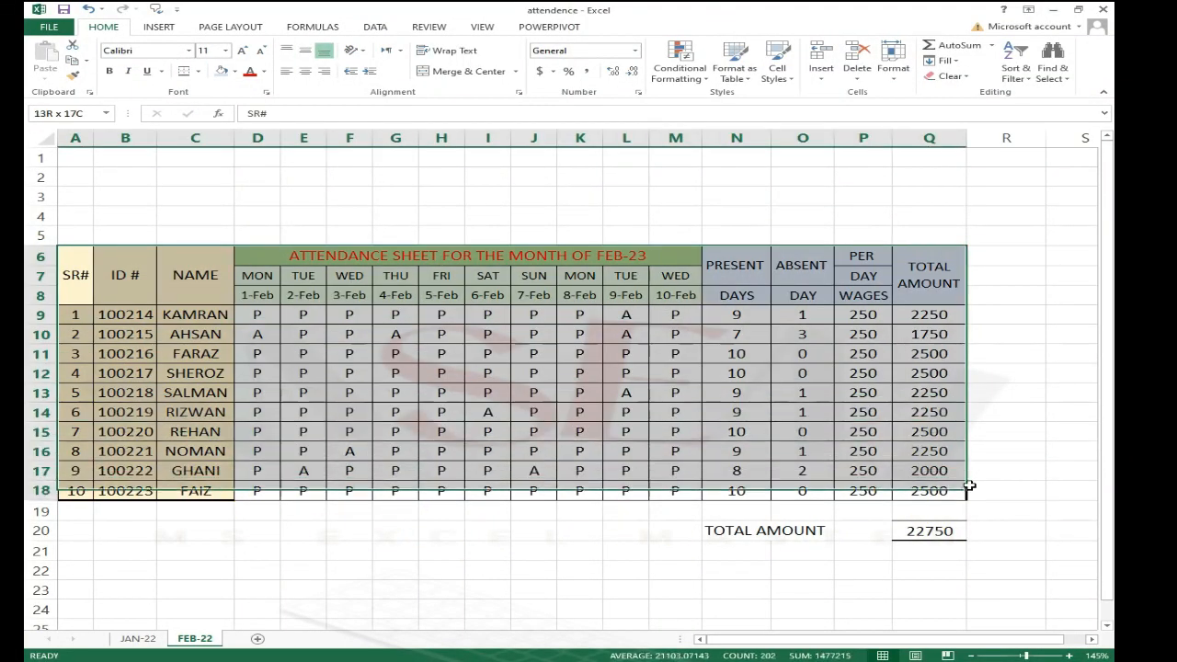
click(196, 71)
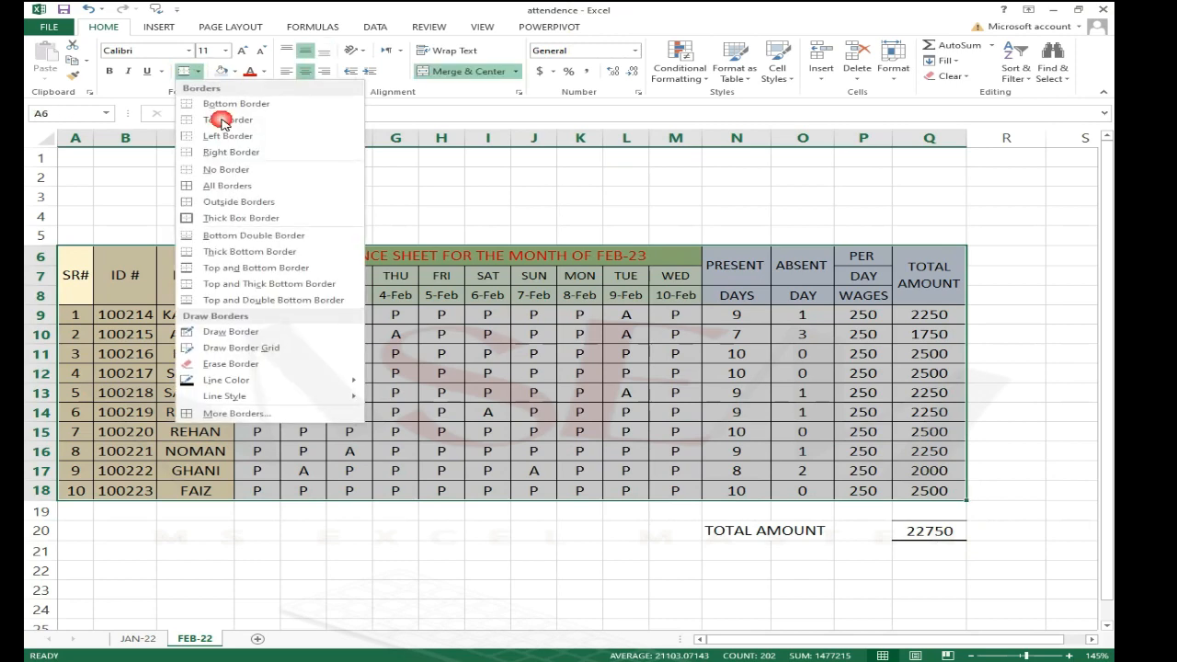
click(288, 220)
click(764, 409)
click(1030, 355)
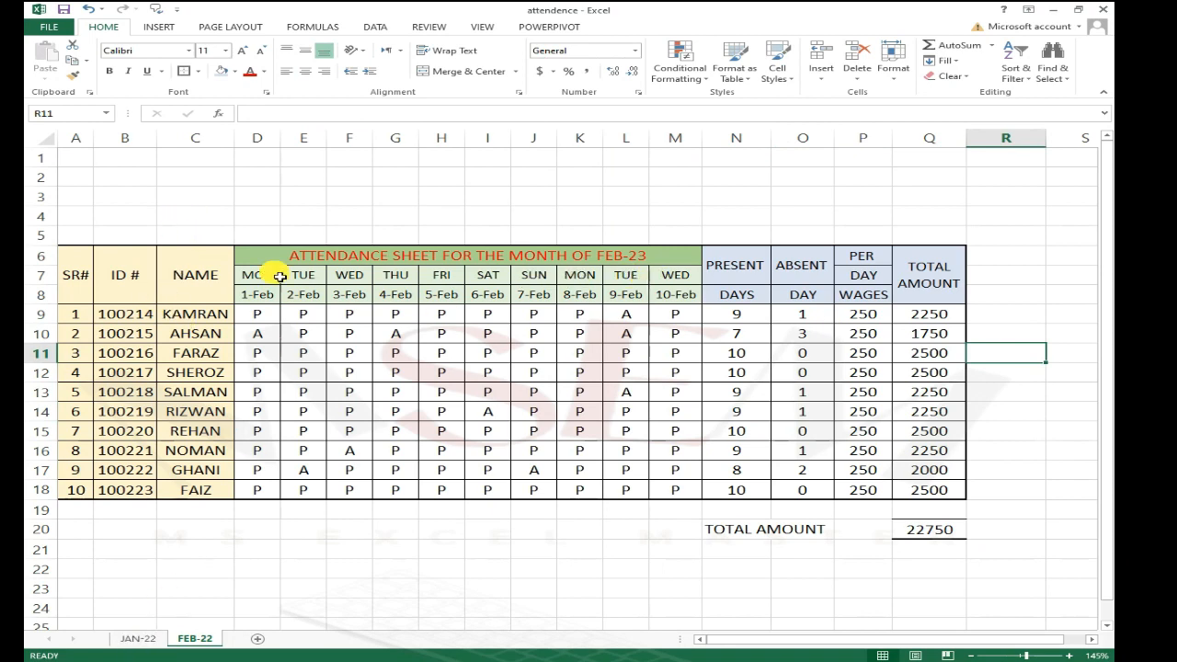
Step: Switch to the JAN-22 sheet to view its title heading, then return to FEB-22
click(295, 184)
click(139, 226)
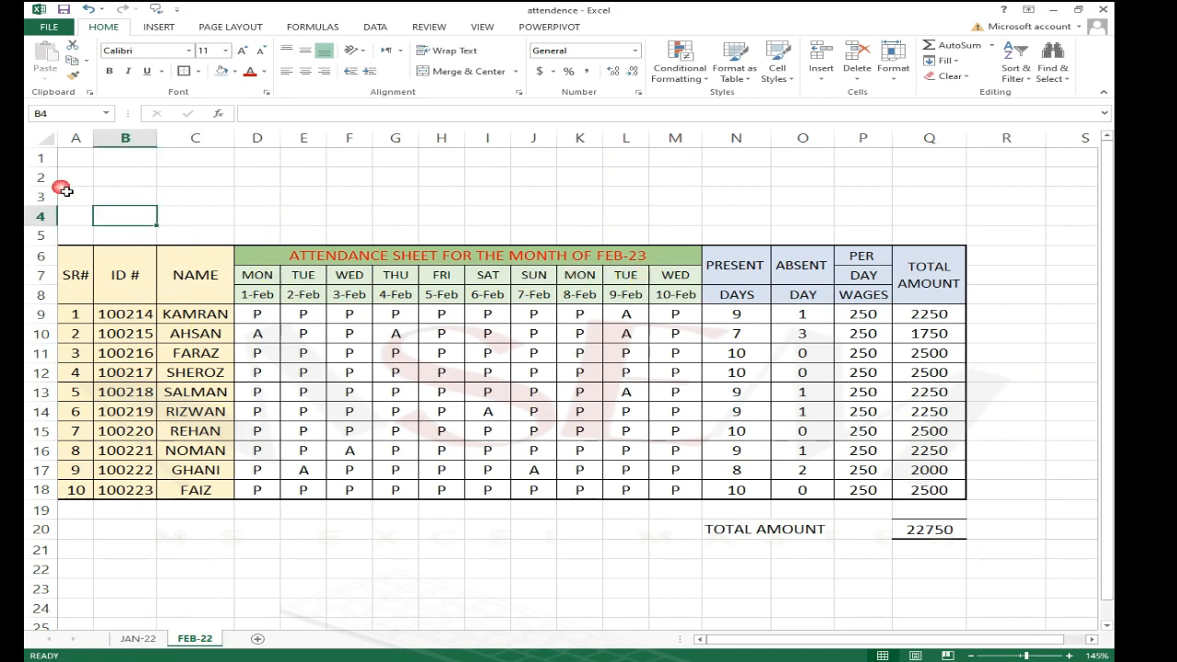
click(138, 638)
scroll(432, 226, up, 1)
click(488, 188)
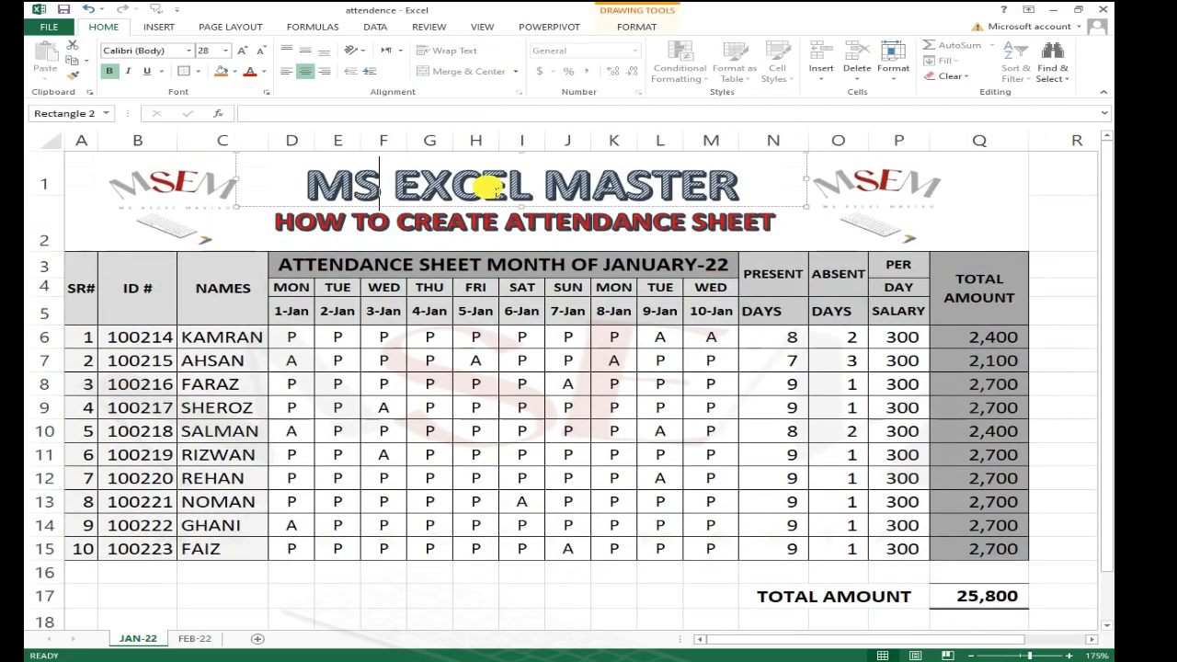
click(194, 638)
click(321, 206)
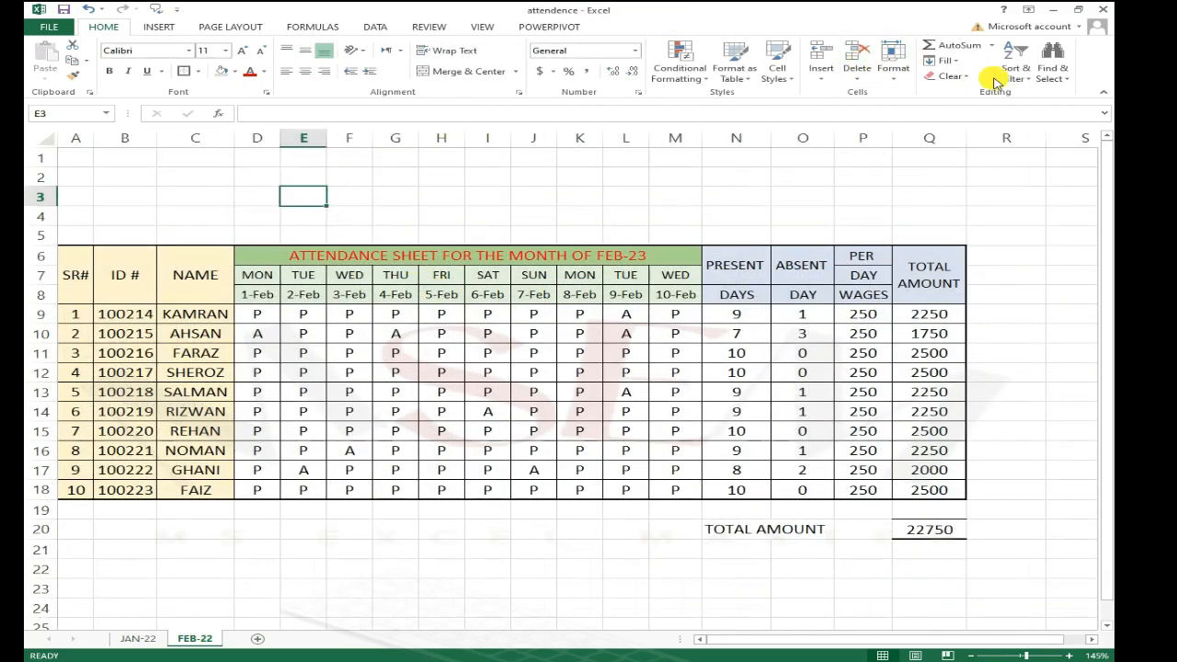
Step: Insert a WordArt object using the last style in the WordArt gallery
click(160, 27)
click(952, 74)
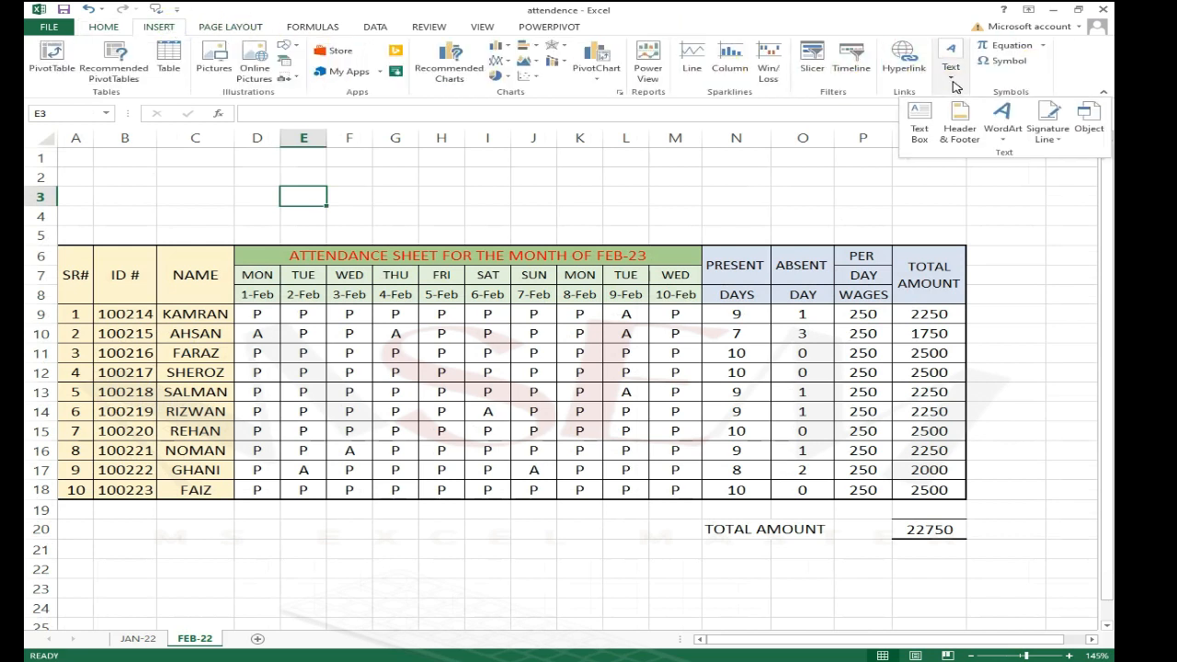
click(1006, 127)
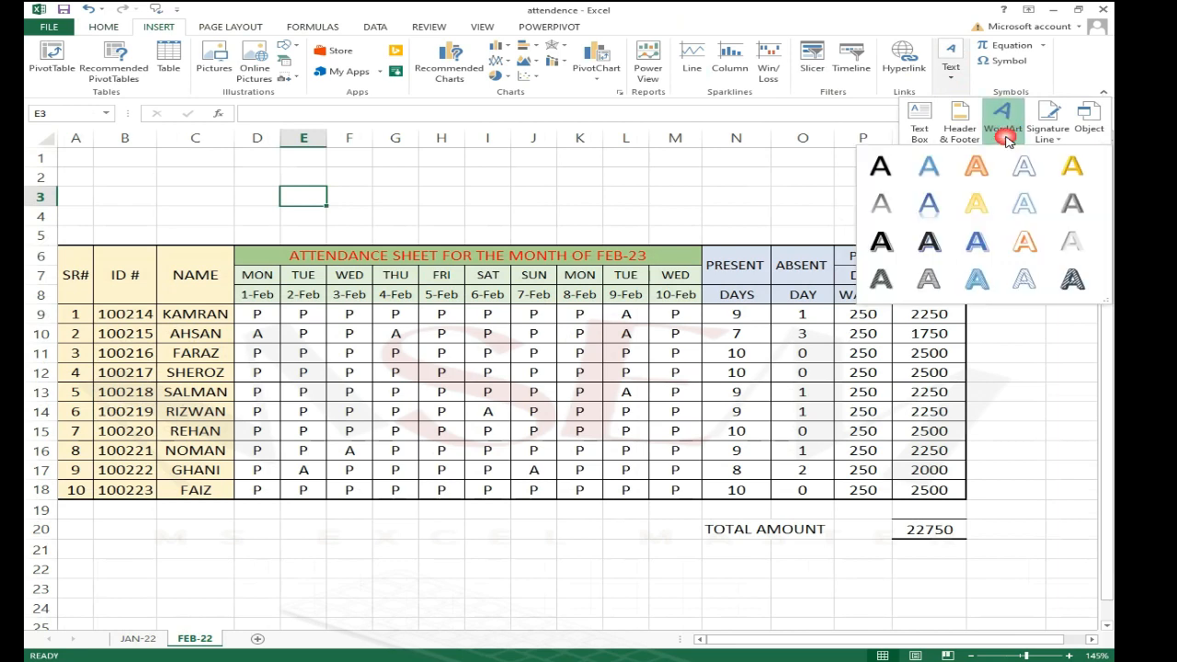
click(1072, 279)
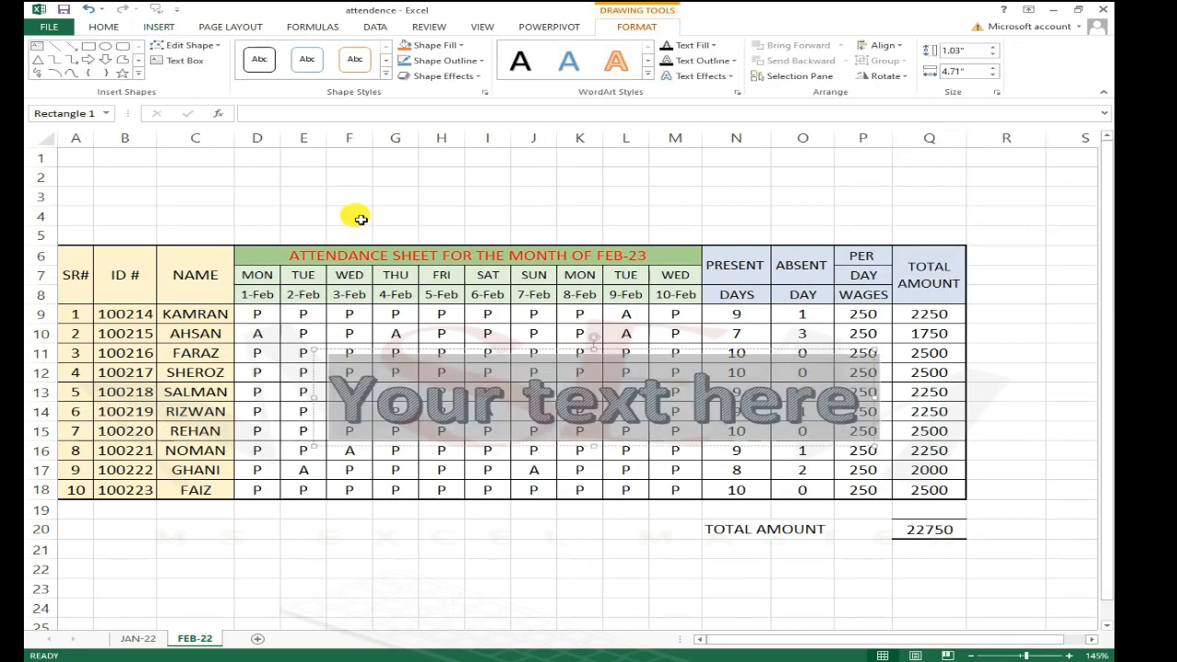
Step: Move the WordArt above the table into rows 1–5 and widen it to span roughly columns B through M
click(561, 366)
drag(618, 357, 459, 144)
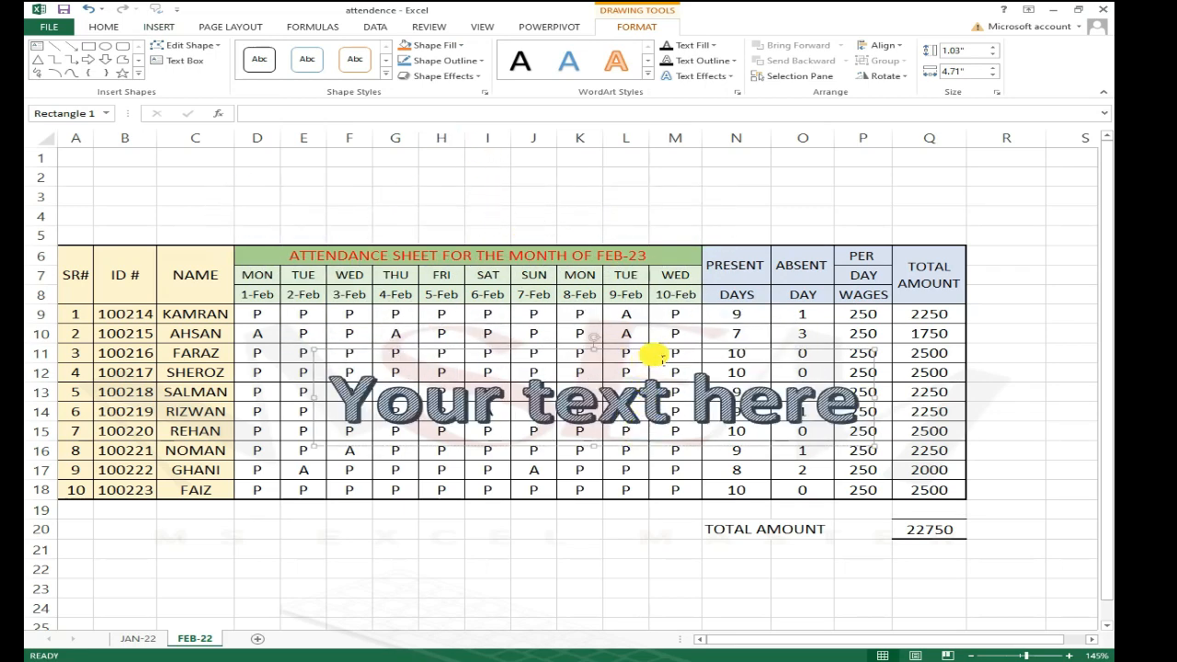
drag(665, 356, 612, 143)
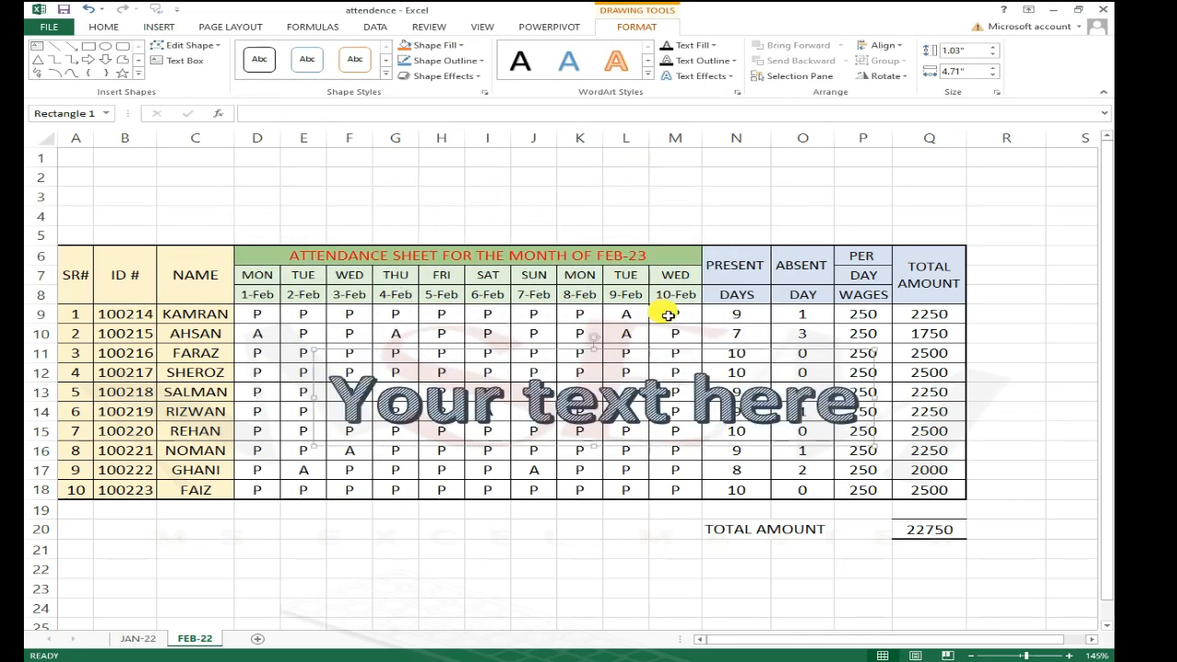
click(677, 390)
drag(690, 447, 647, 229)
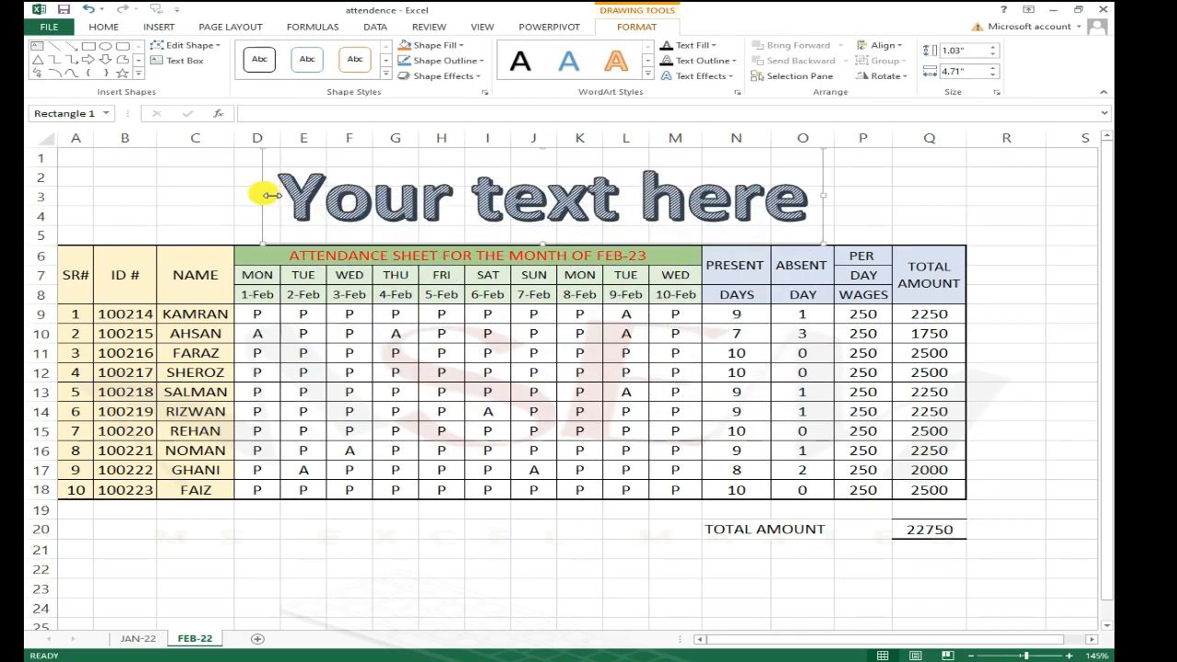
drag(268, 195, 179, 198)
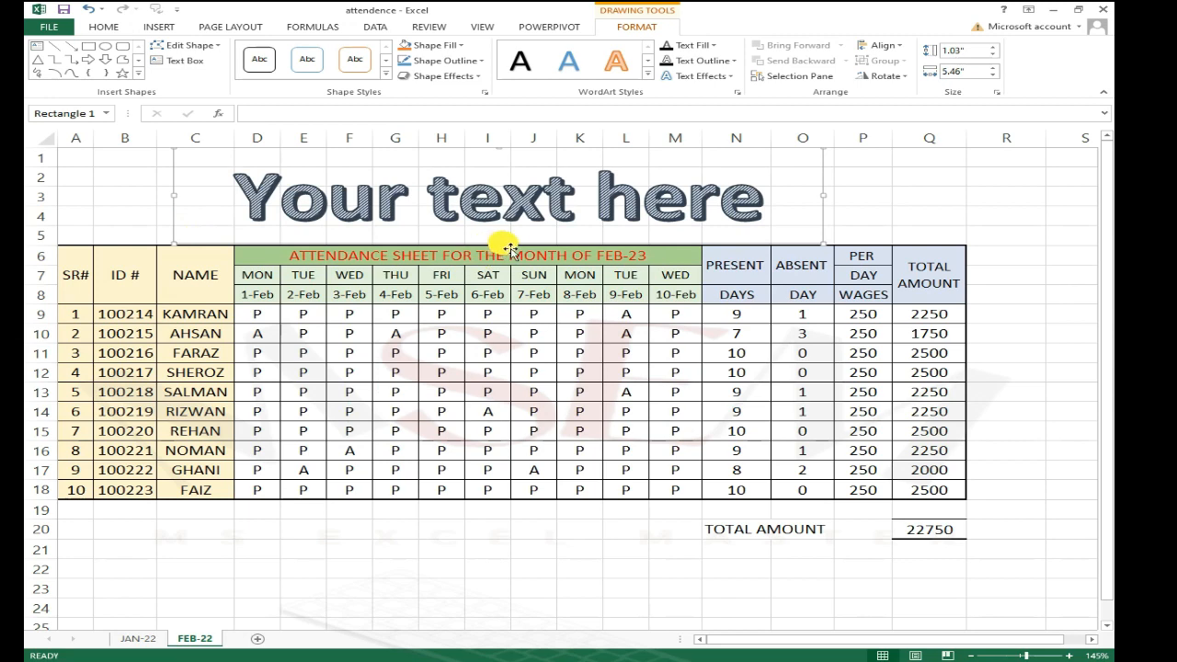
drag(513, 248, 513, 236)
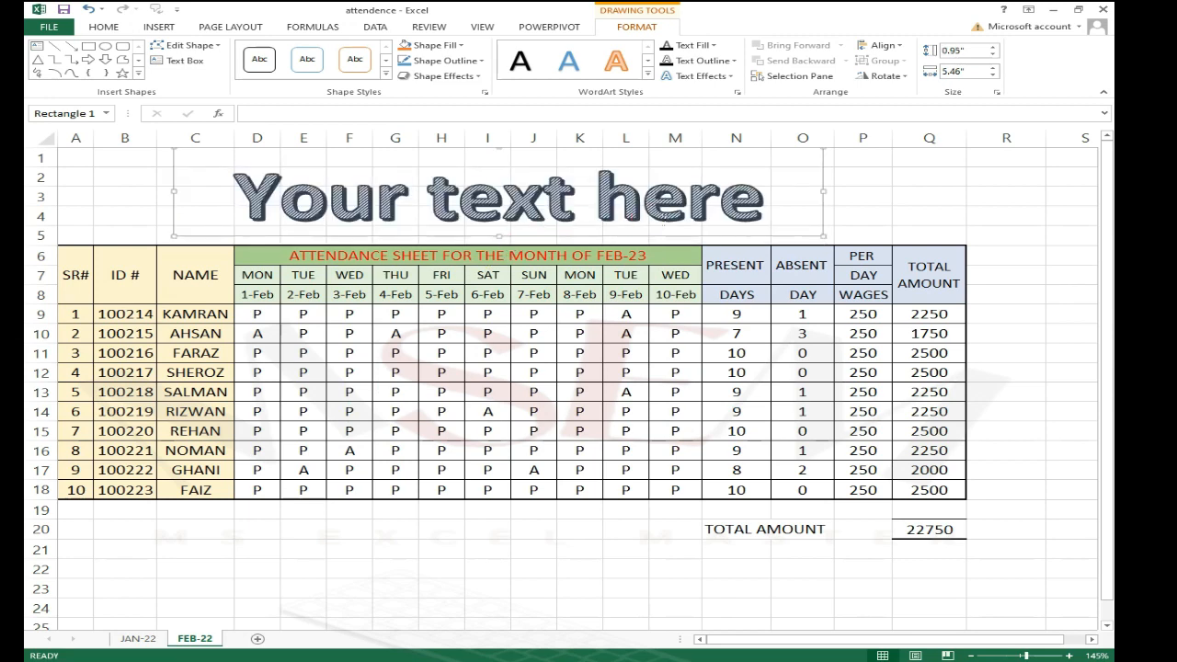
Step: Replace the WordArt placeholder text with MS EXCEL MASTER
click(756, 209)
click(763, 203)
click(755, 197)
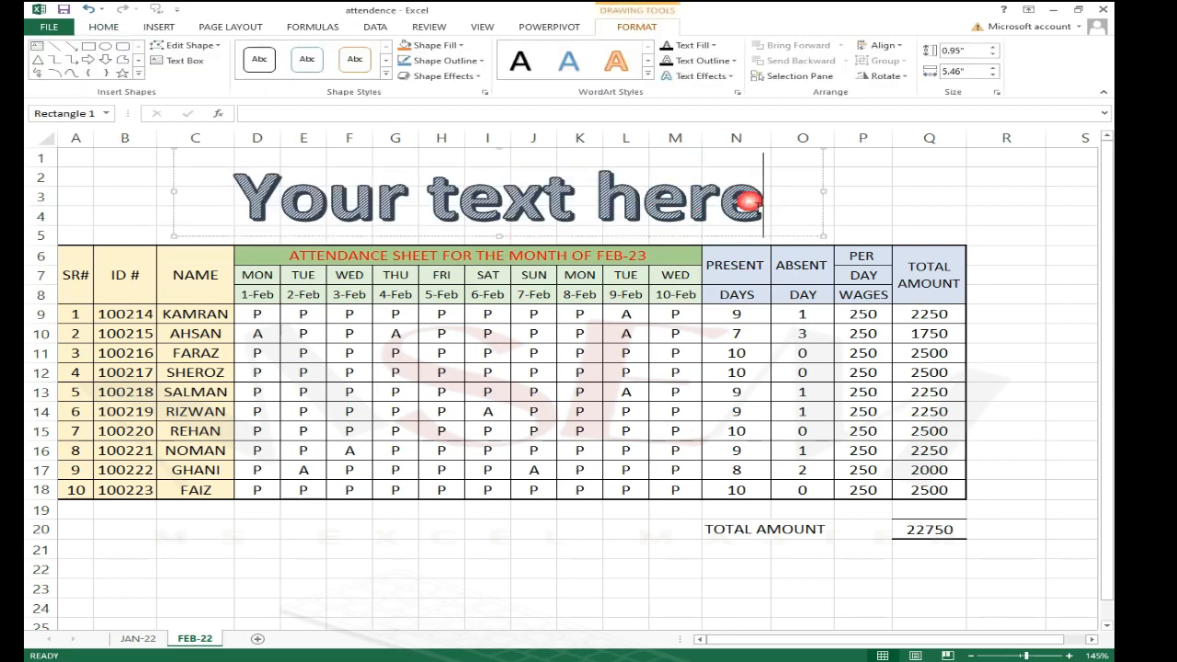
drag(460, 202, 504, 204)
click(538, 200)
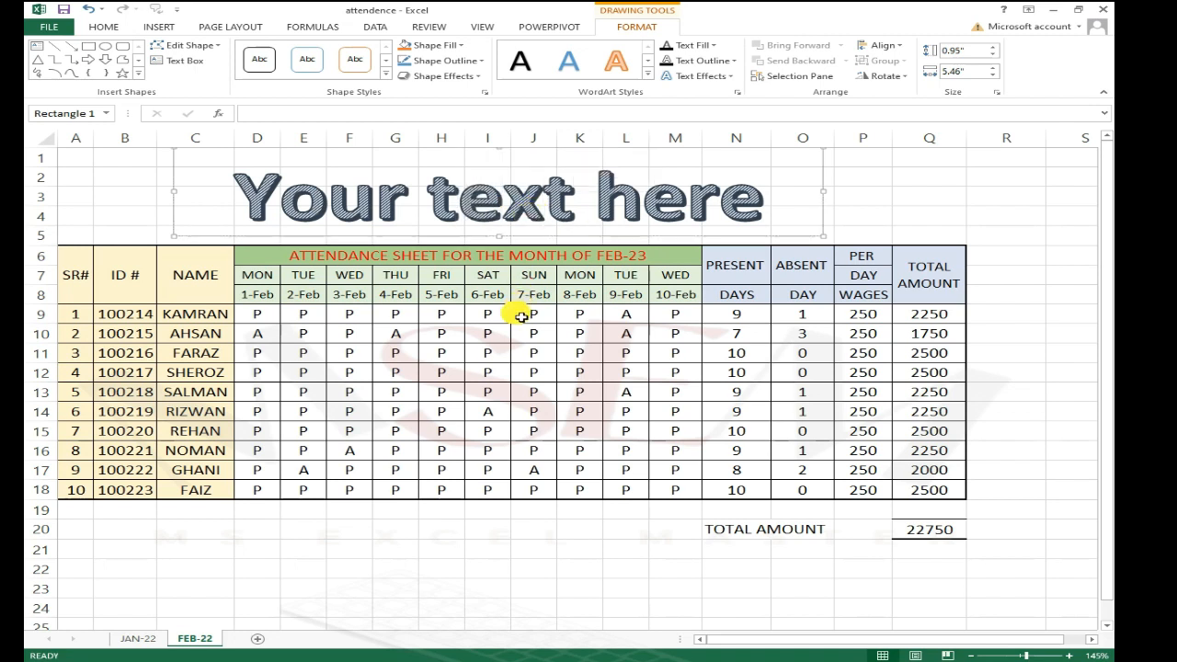
text(MS)
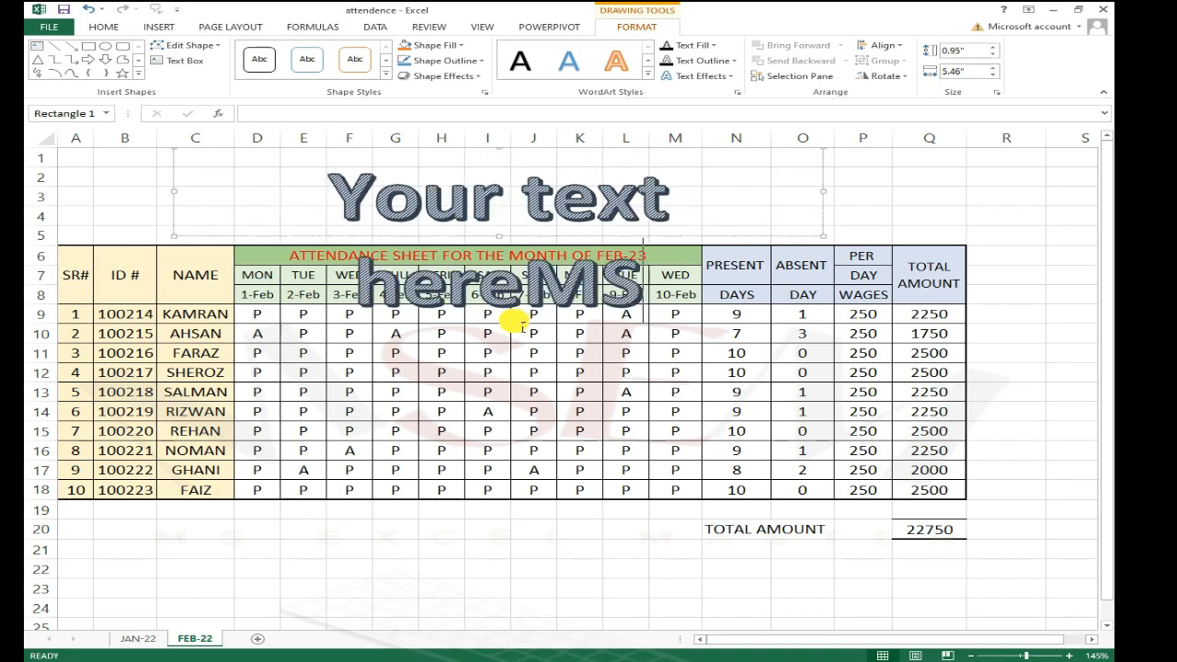
key(BackSpace)
key(BackSpace)
key(BackSpace)
key(BackSpace)
key(BackSpace)
key(BackSpace)
key(BackSpace)
key(BackSpace)
key(BackSpace)
key(BackSpace)
key(BackSpace)
key(BackSpace)
key(BackSpace)
key(BackSpace)
key(BackSpace)
key(BackSpace)
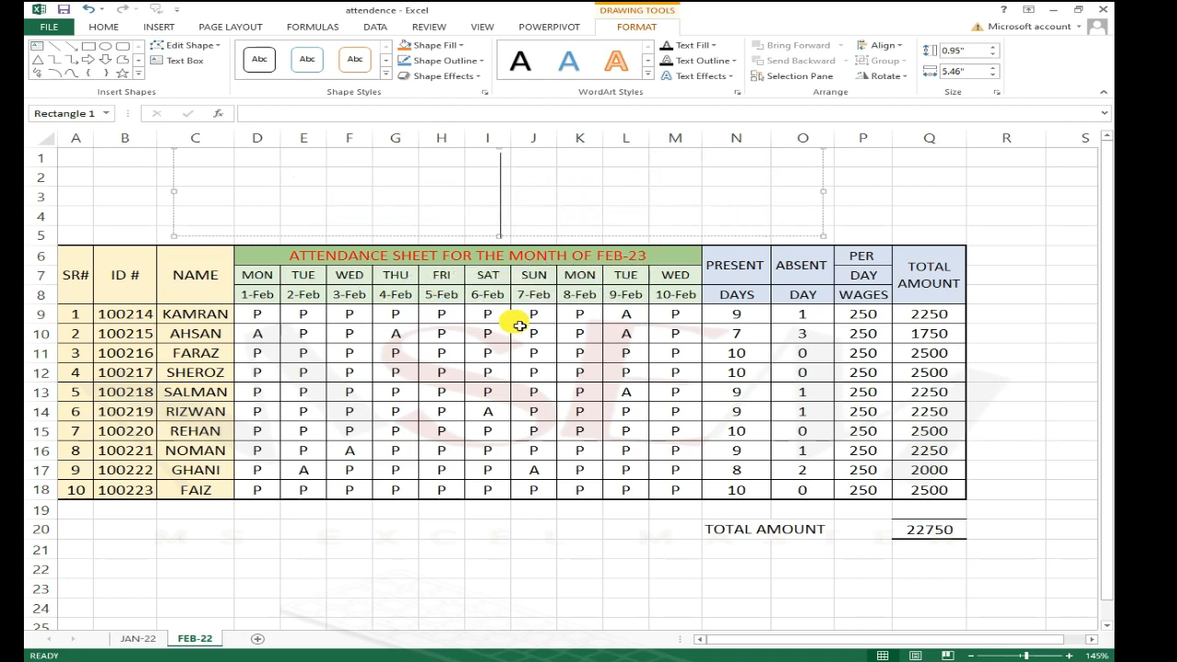
text(MS EXCEL M)
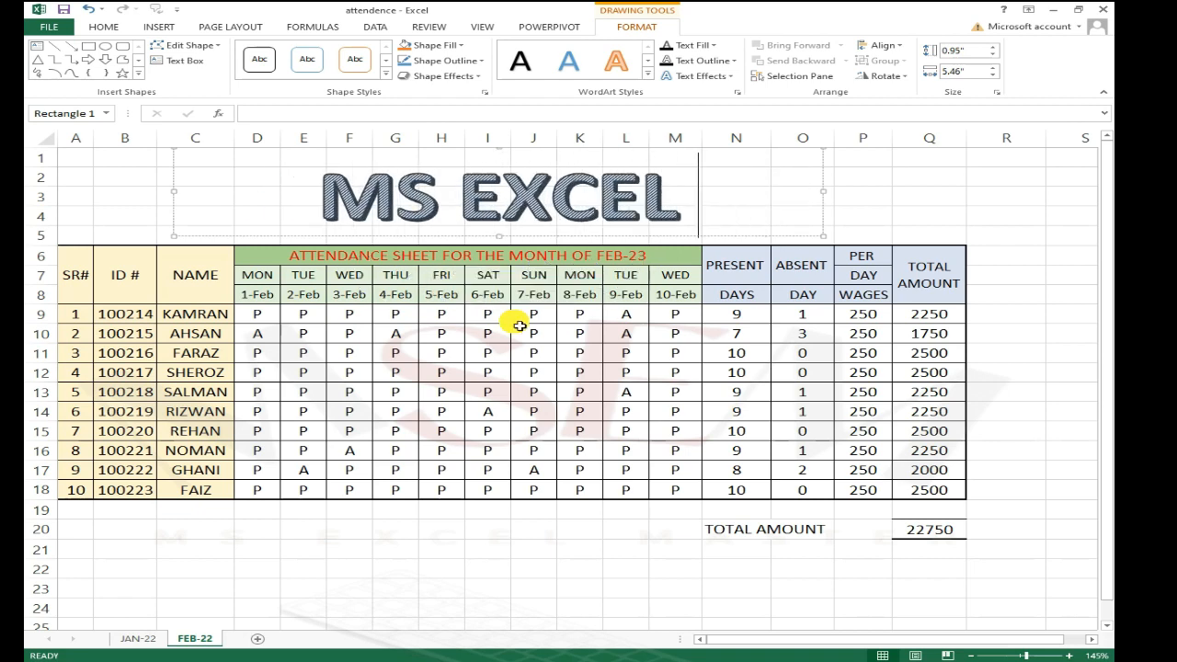
text(ASTER)
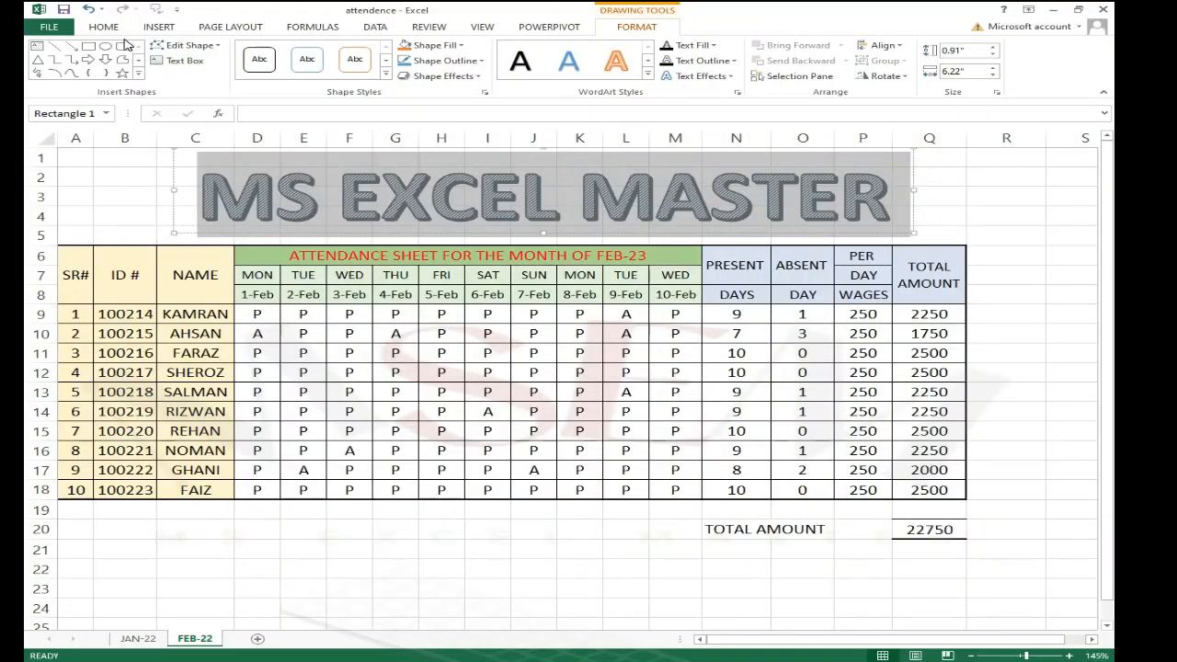
Step: Set the WordArt title's font to Arabic Typesetting at size 44
click(103, 27)
click(262, 51)
click(261, 52)
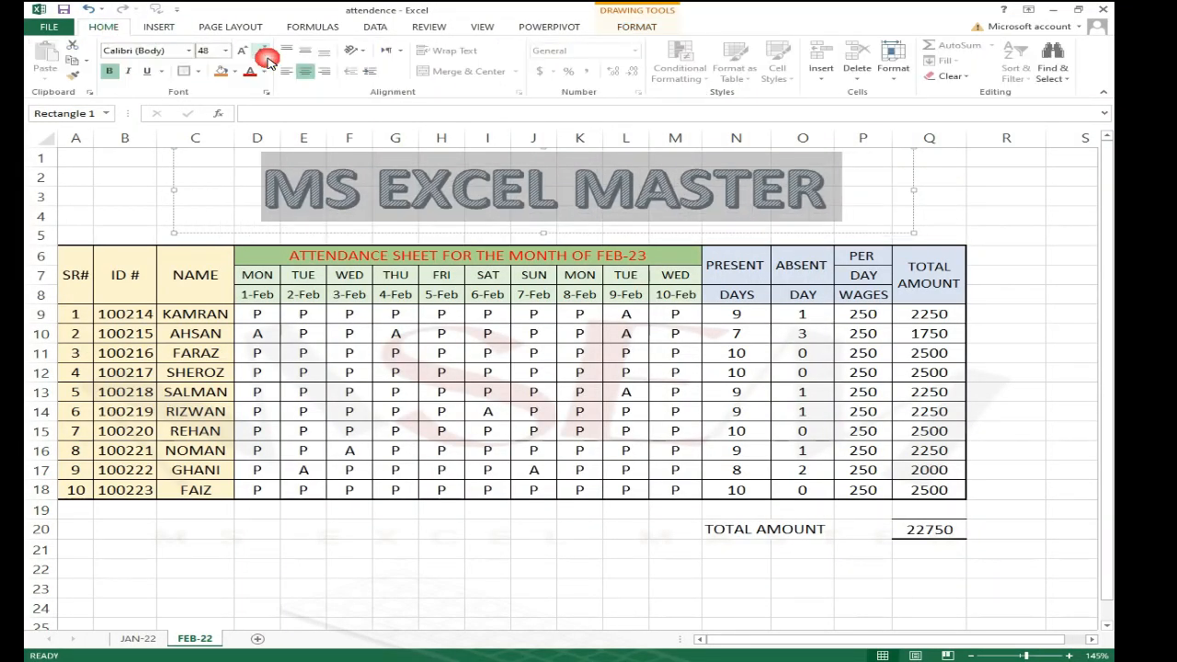
click(188, 52)
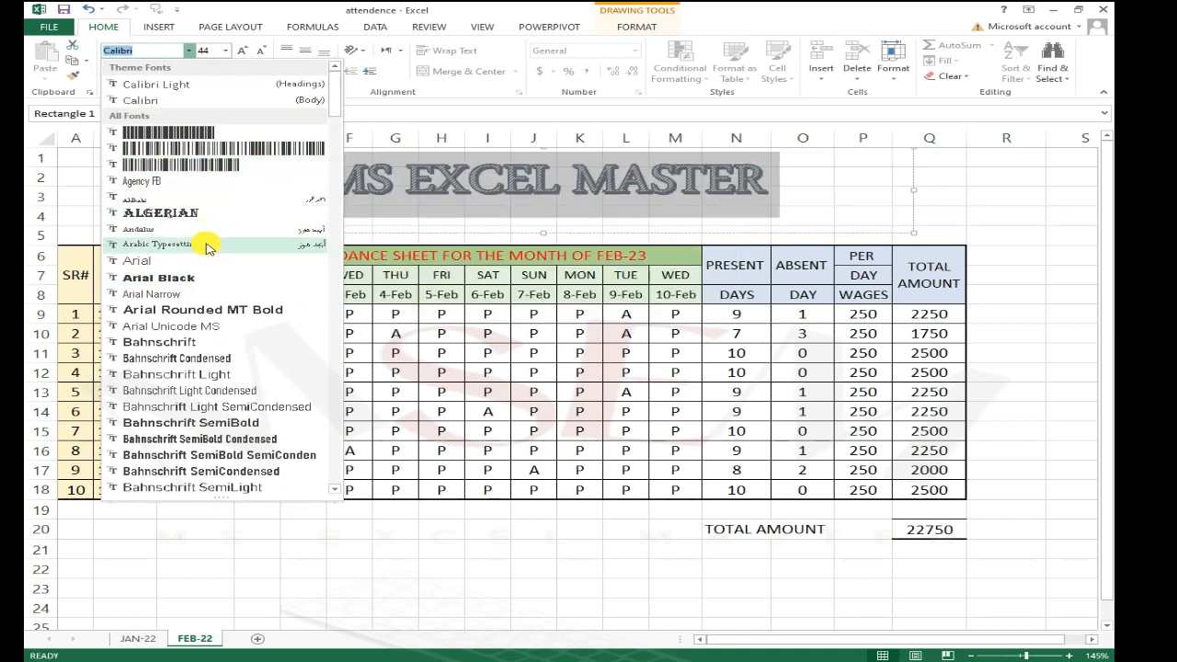
click(208, 247)
click(980, 197)
click(675, 184)
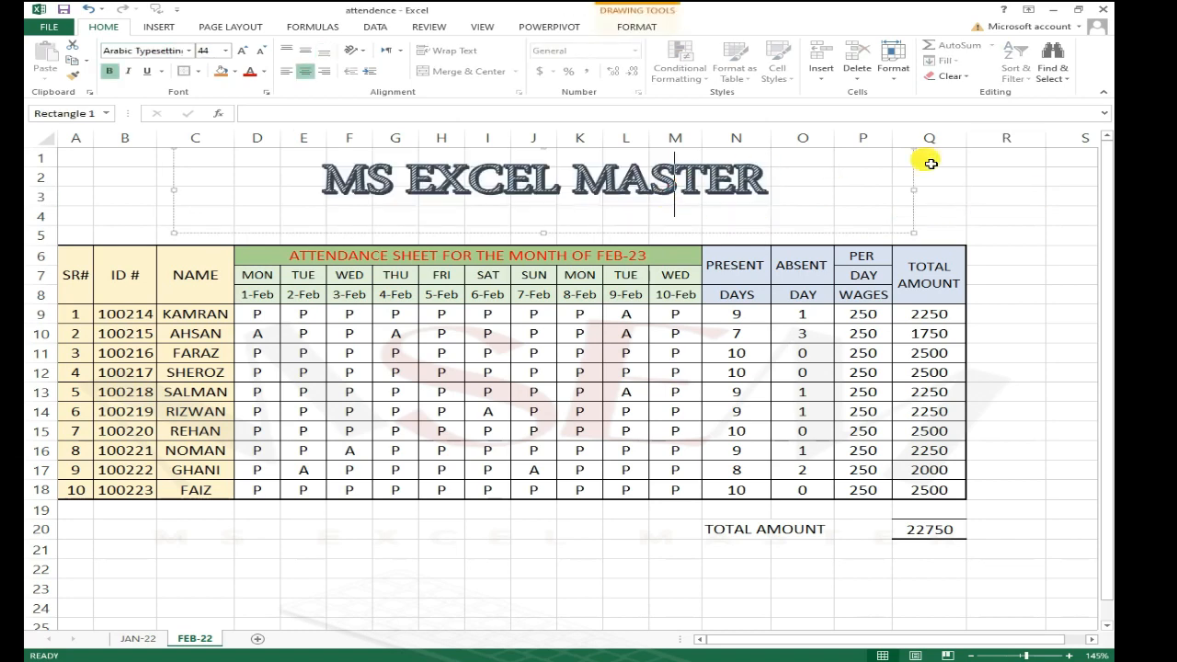
Step: Apply the last style in the second row of the WordArt style gallery to the title
click(660, 17)
click(648, 75)
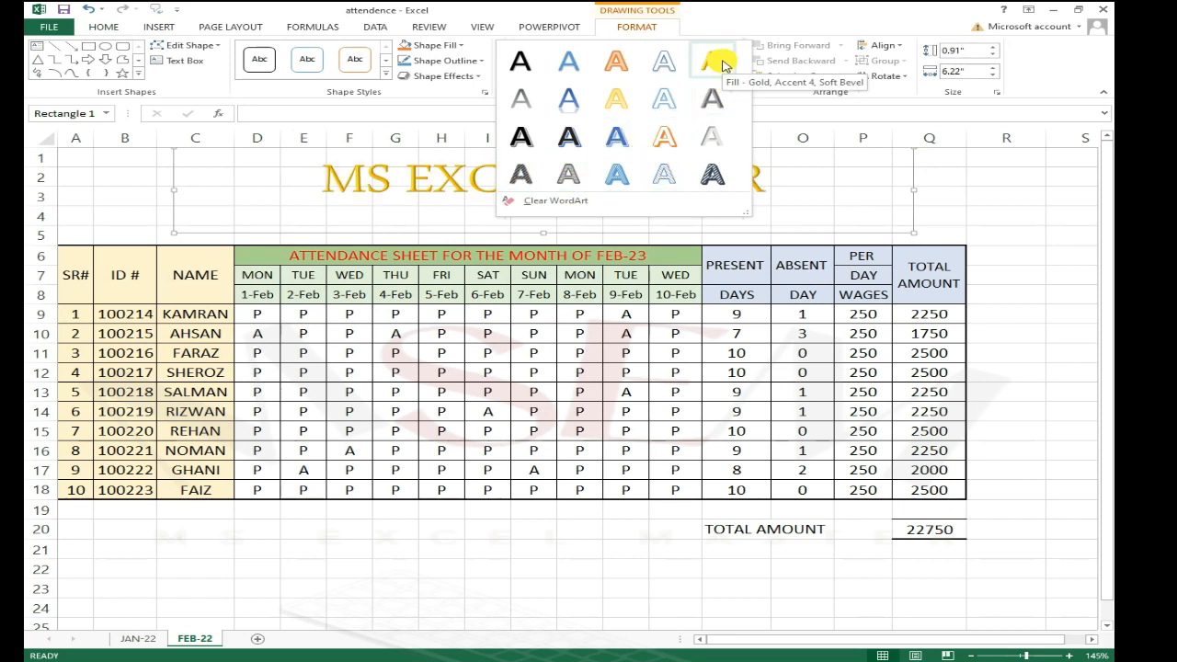
click(711, 98)
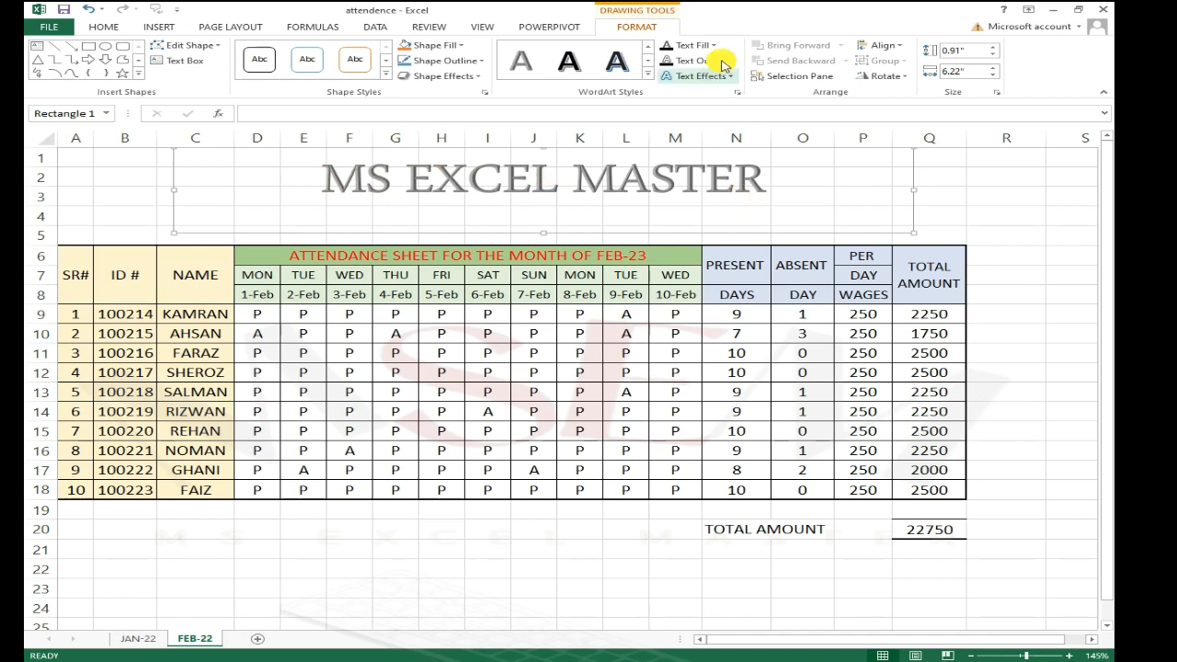
Step: Add an inner shadow text effect to the WordArt title
click(733, 84)
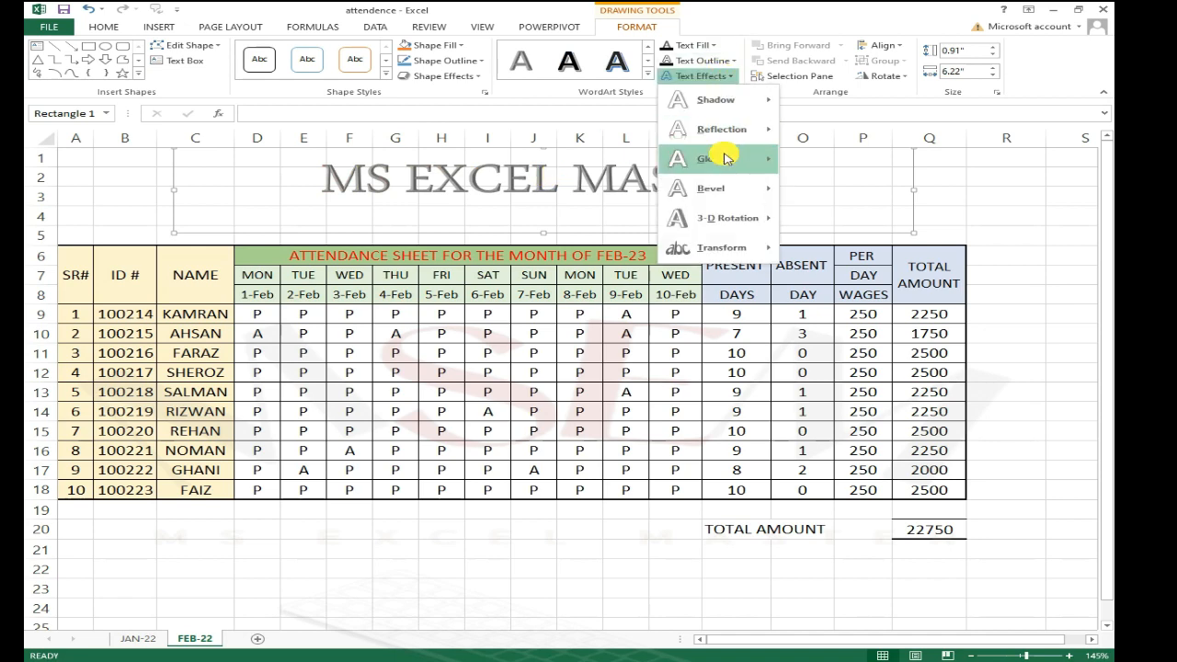
mouse_move(740, 109)
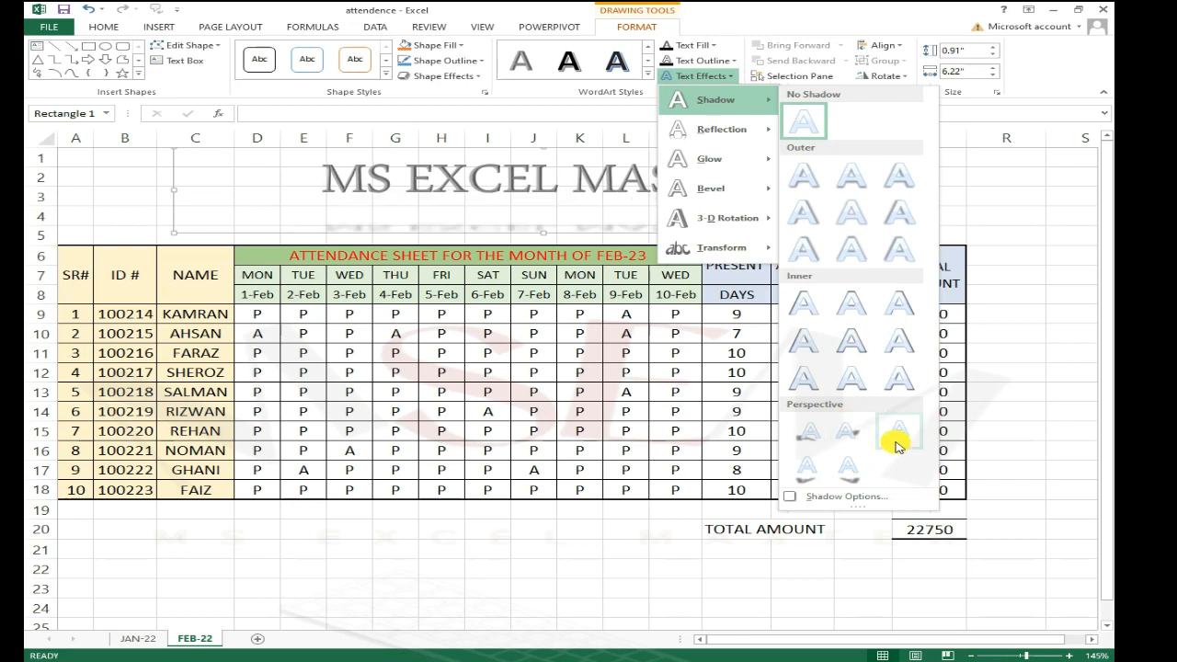
click(800, 382)
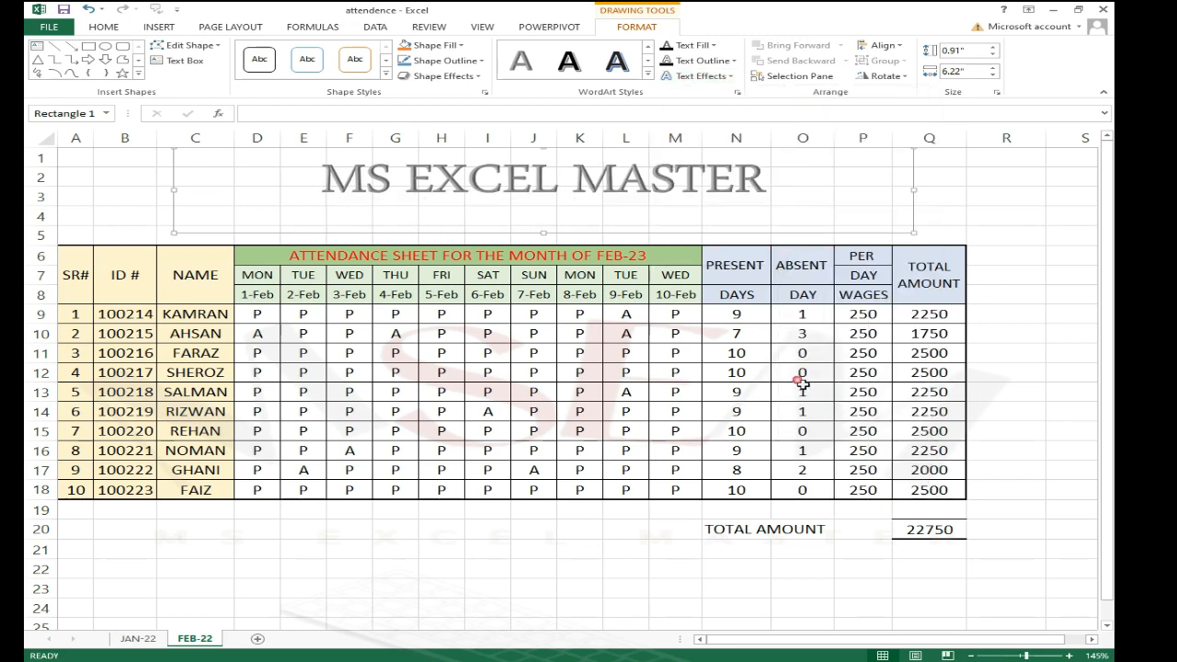
Step: Resize the WordArt frame into a shorter, narrower box around the title text
click(1003, 176)
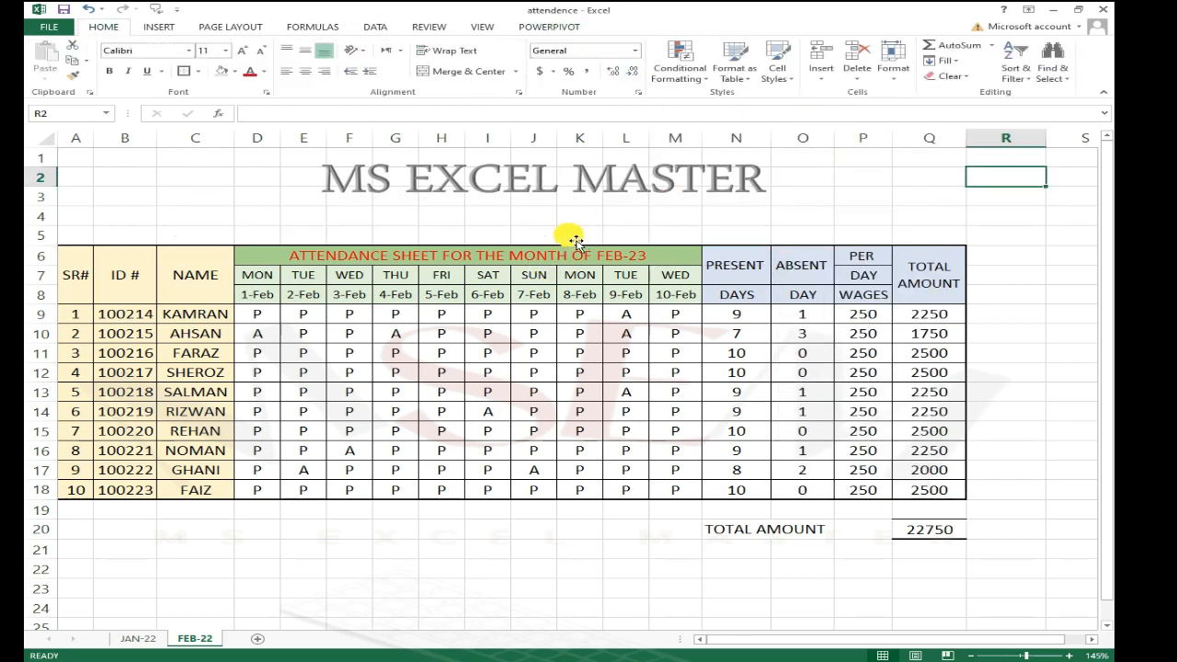
click(617, 230)
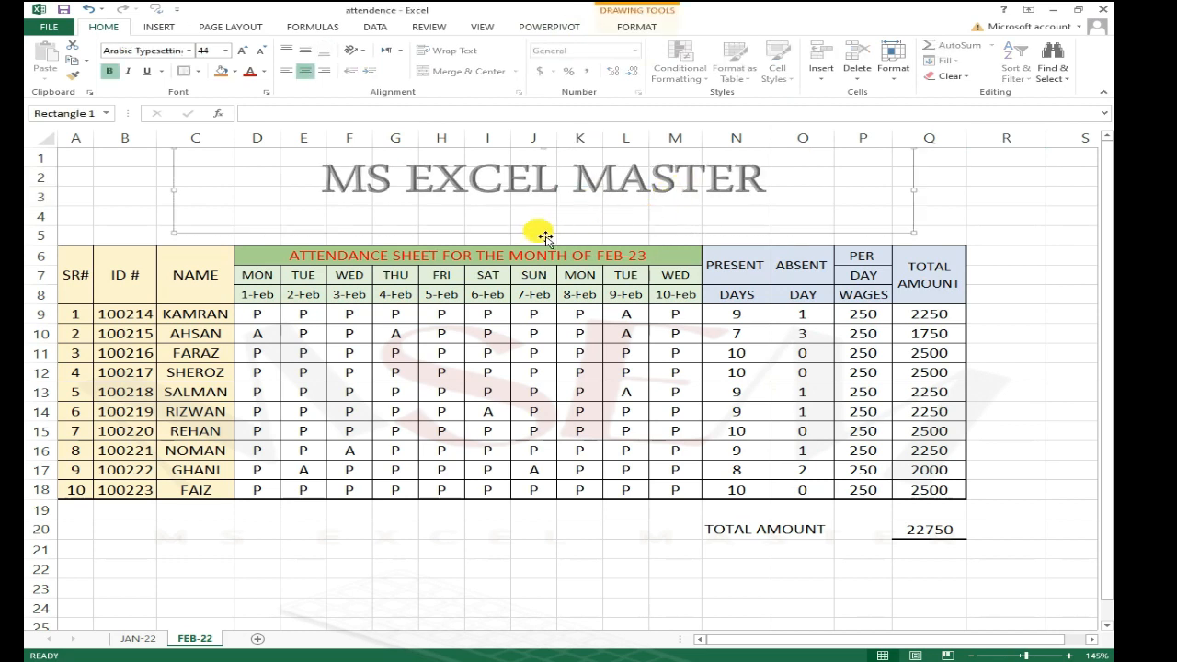
drag(555, 238, 555, 214)
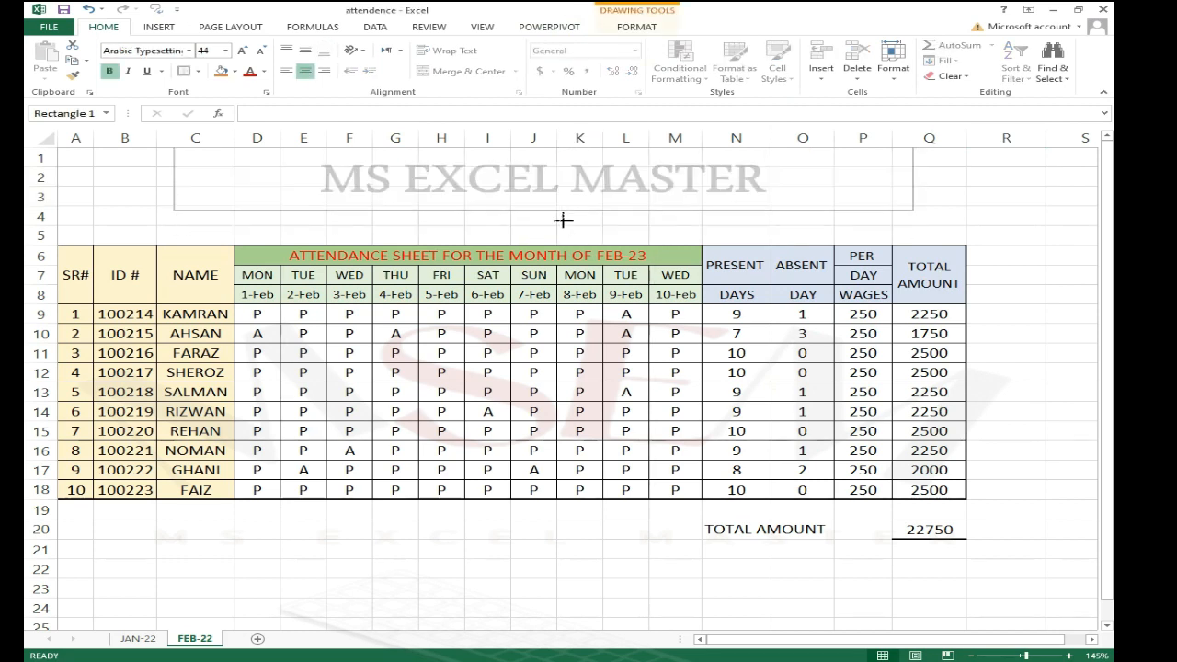
mouse_move(180, 181)
mouse_down()
mouse_move(417, 194)
mouse_move(399, 171)
mouse_move(199, 176)
mouse_up()
click(296, 220)
click(131, 179)
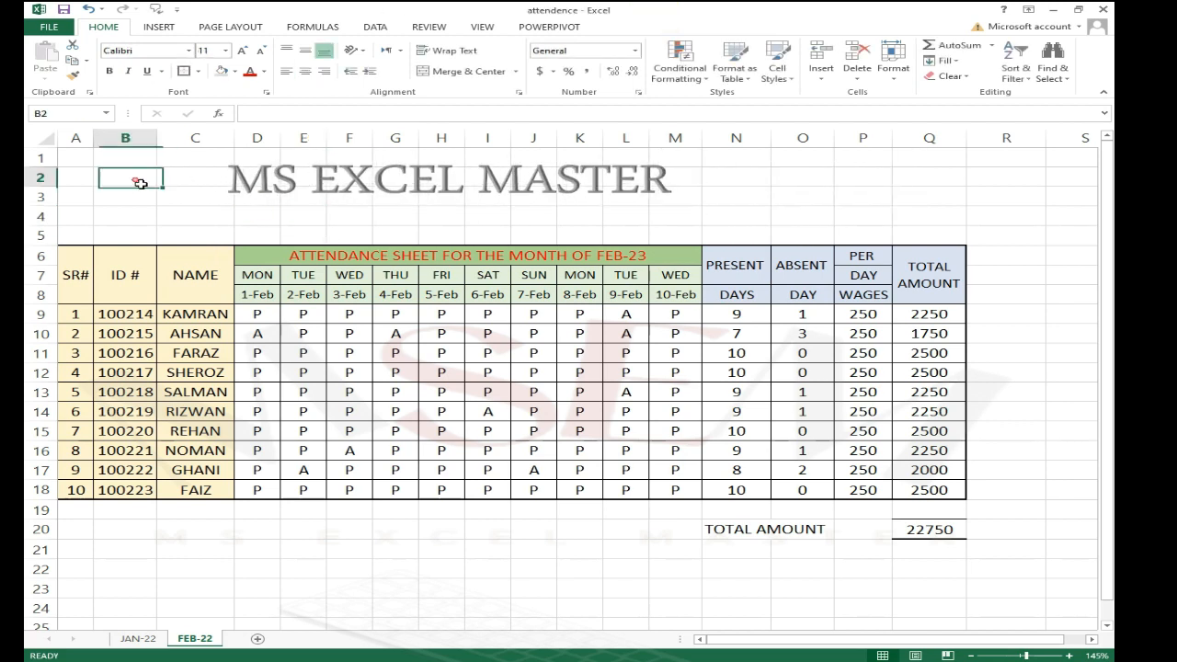
click(904, 188)
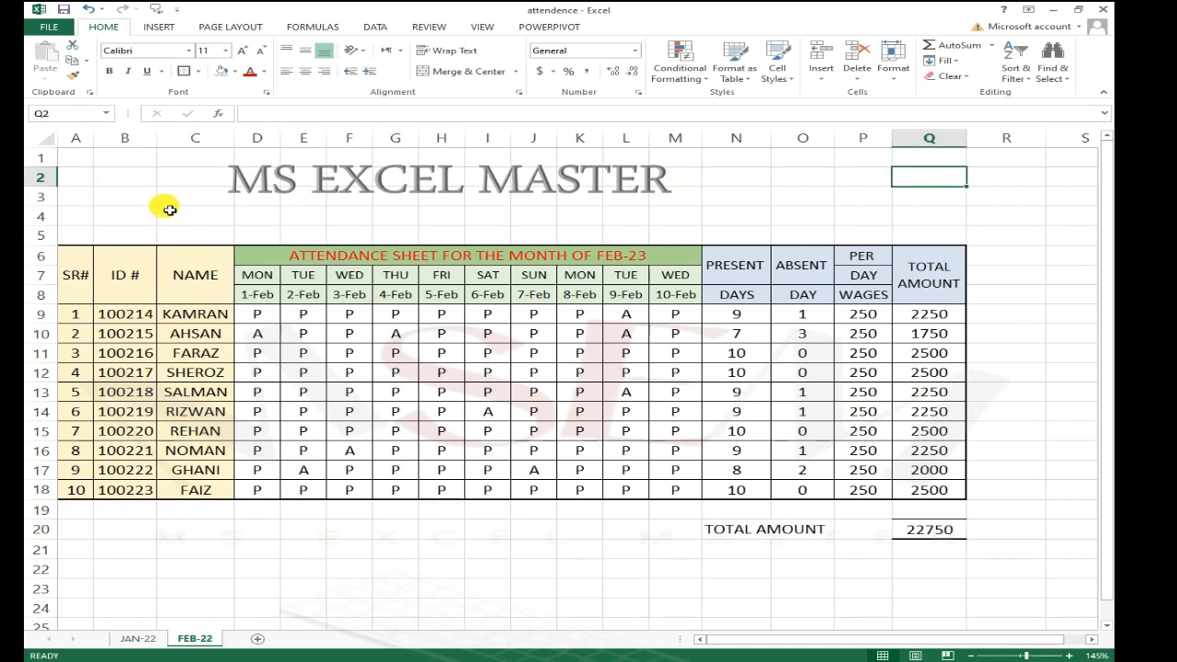
click(163, 205)
click(132, 194)
text(DDF)
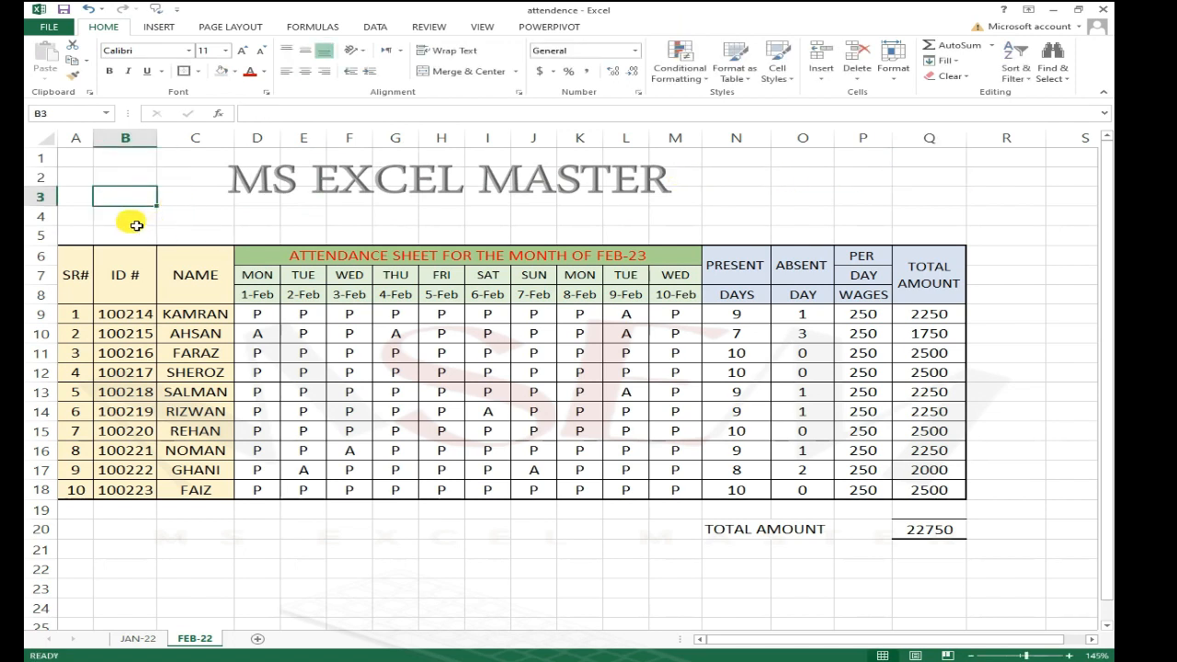
key(Escape)
click(131, 223)
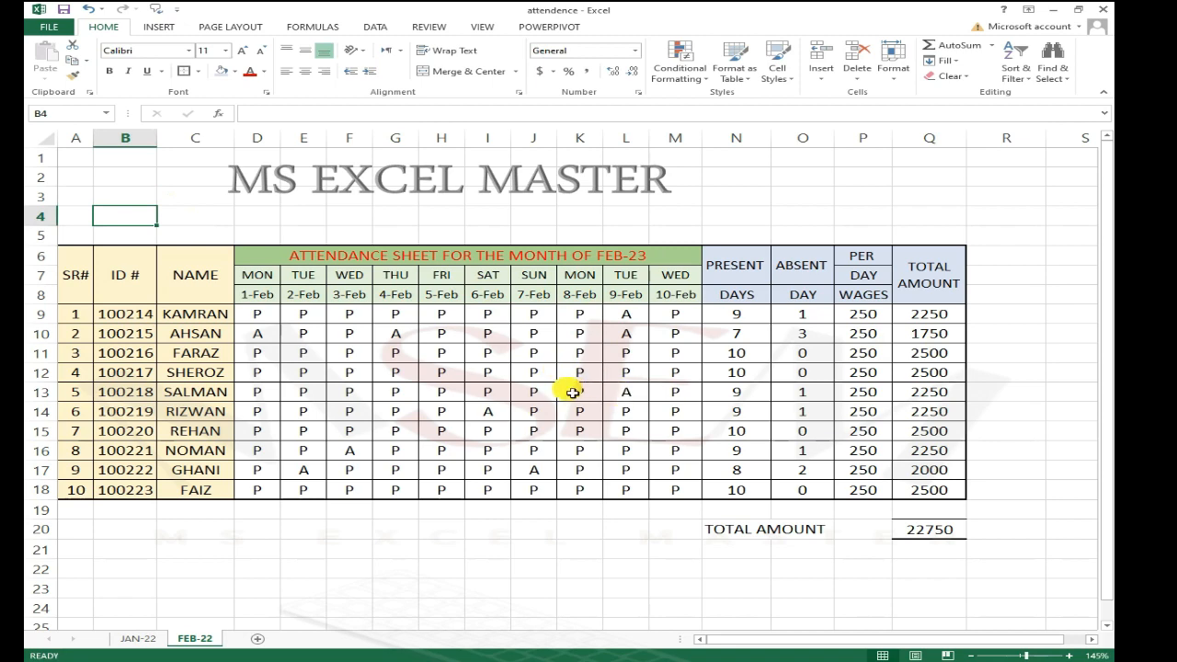
Step: Switch to the JAN-22 sheet to compare its title heading
click(566, 203)
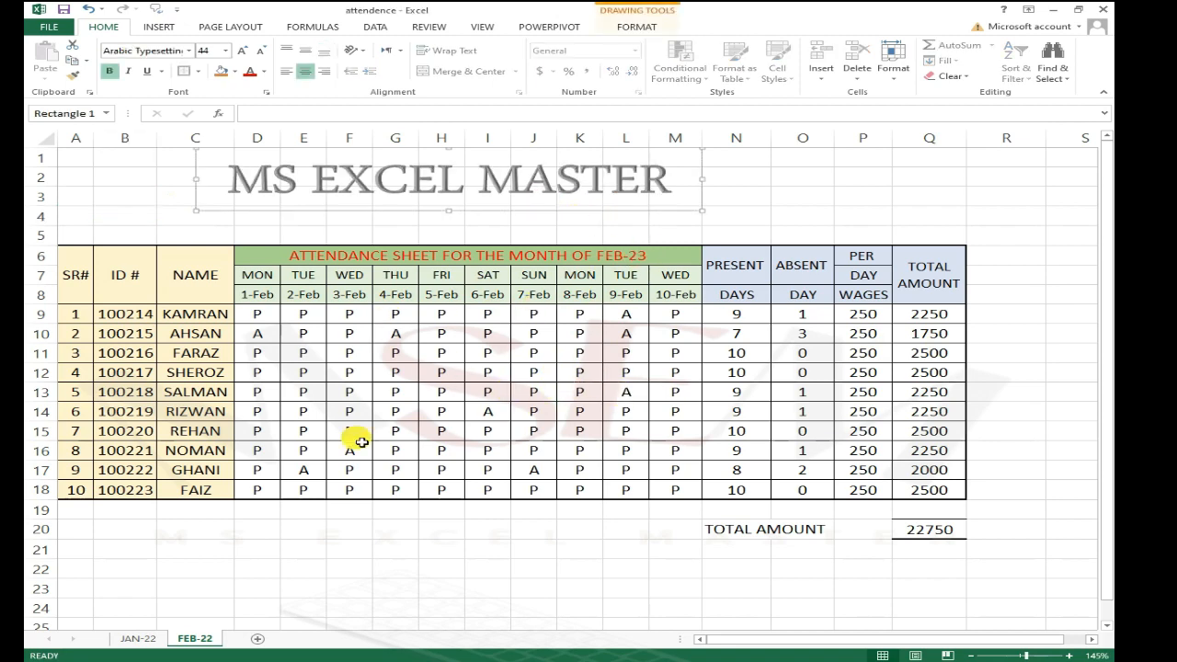
click(145, 639)
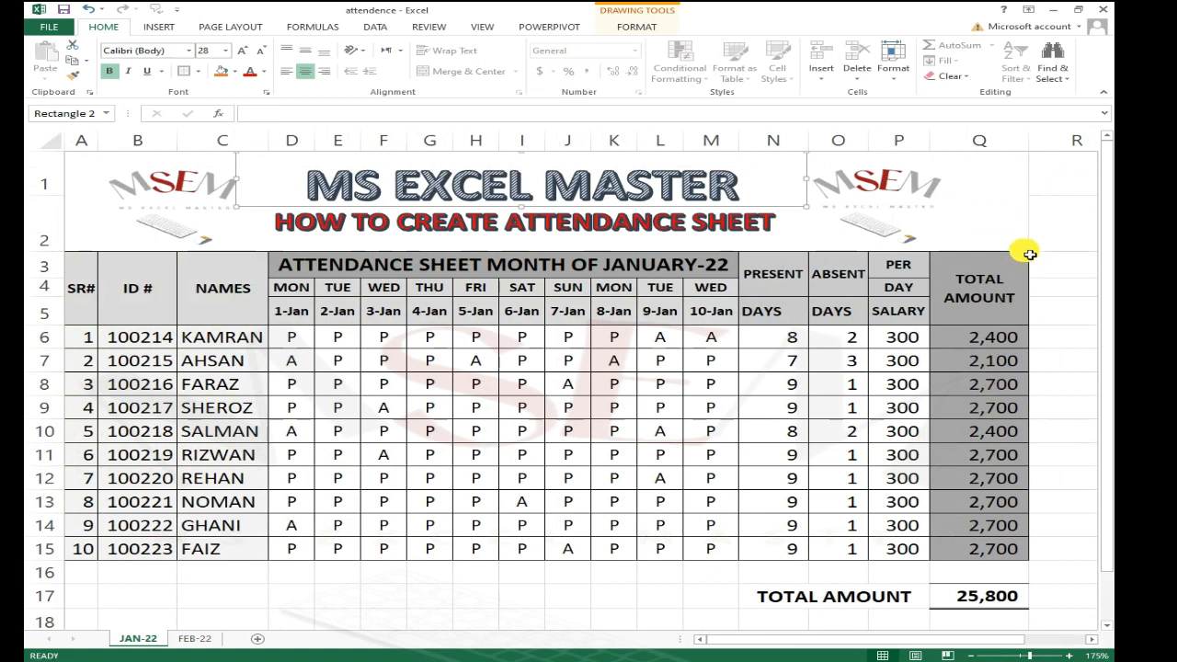
click(1032, 236)
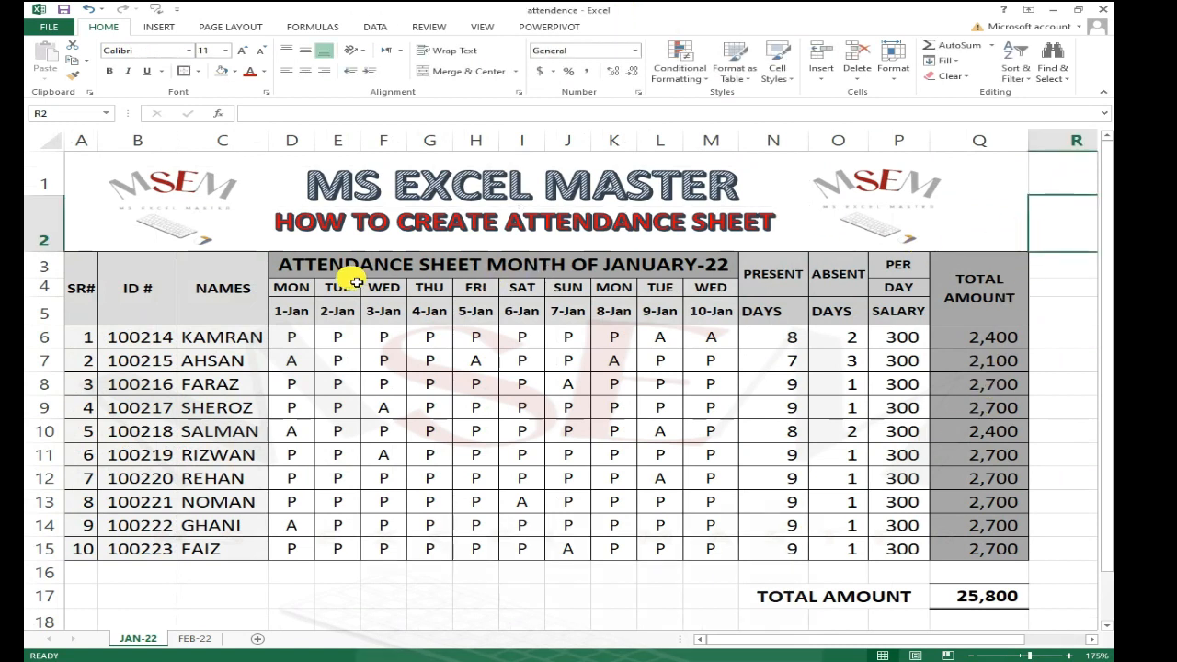